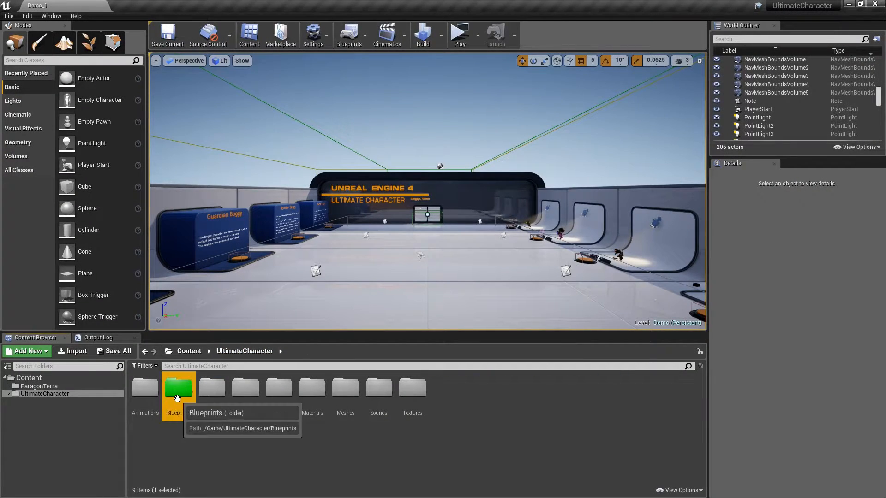
In Blueprints/Characters, create a child Blueprint class of AICharacter_BP and name it AI_Terra_BP.
double_click(177, 398)
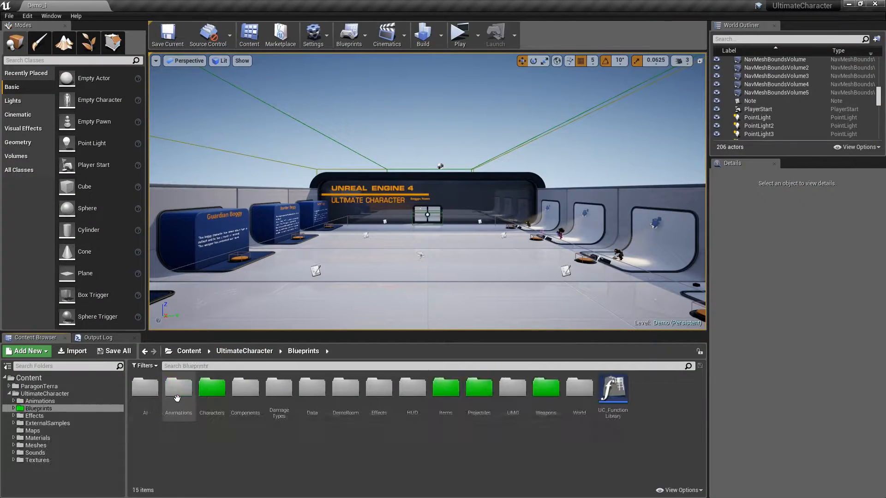
double_click(213, 388)
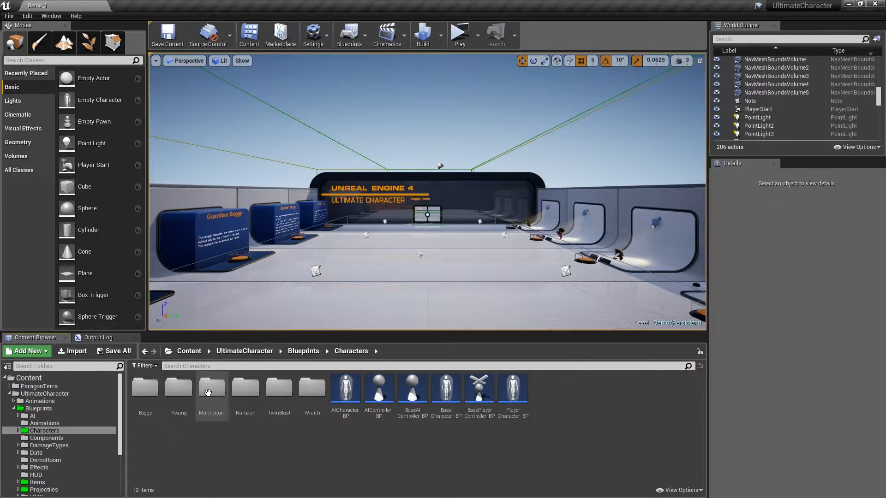
right_click(346, 402)
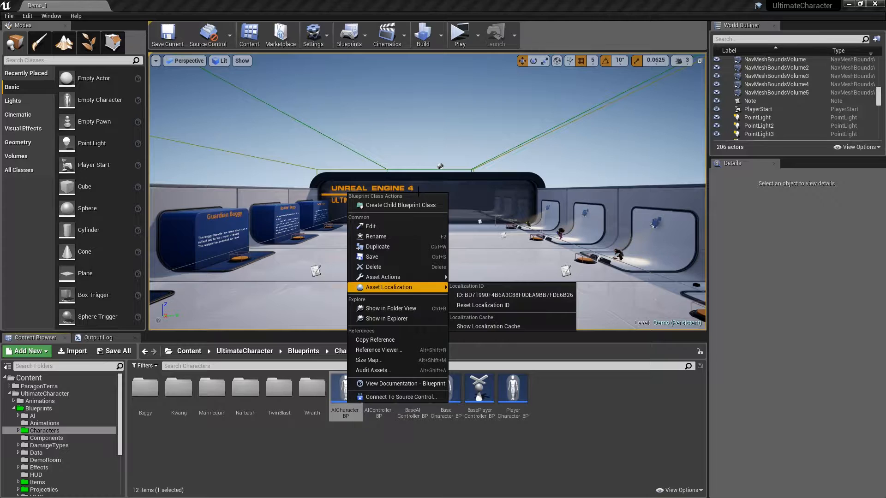
left_click(409, 203)
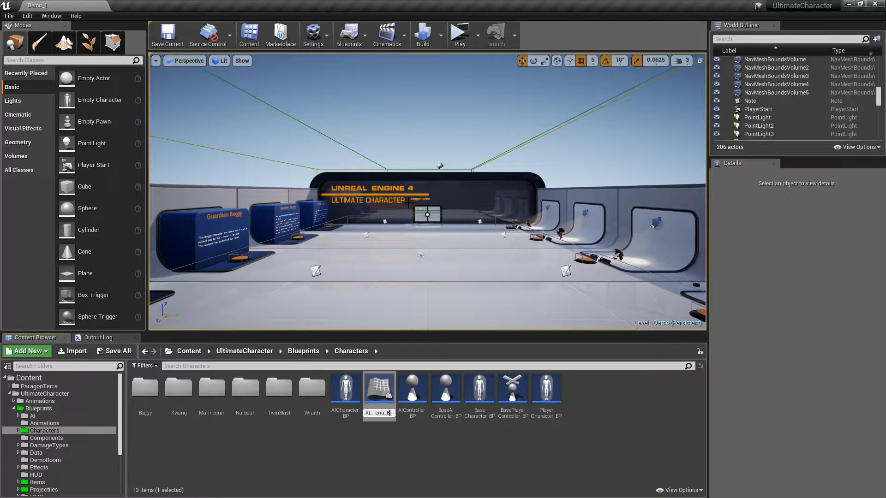
key("Return")
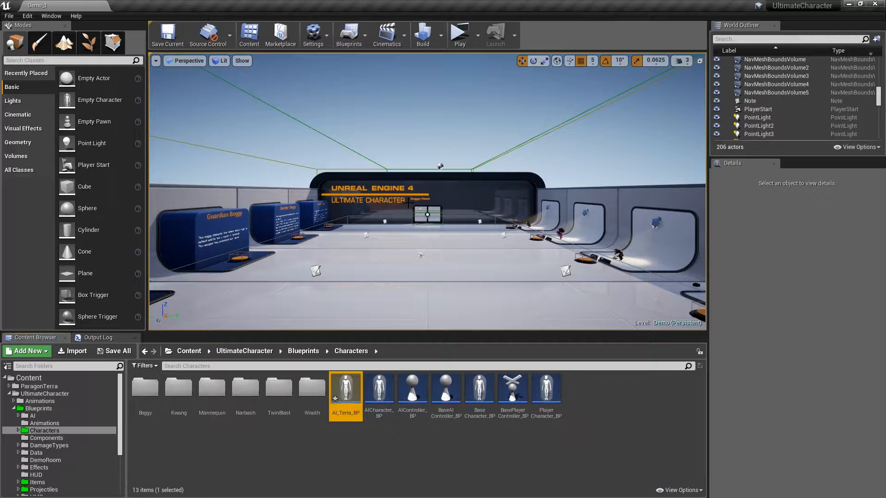
Create a child Blueprint class of AIController_BP and name it Terra_AIController_BP.
right_click(412, 392)
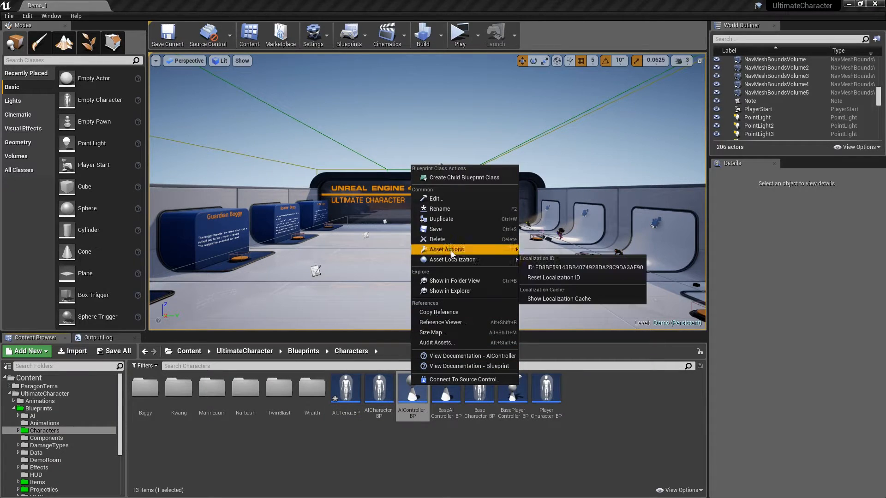
left_click(471, 178)
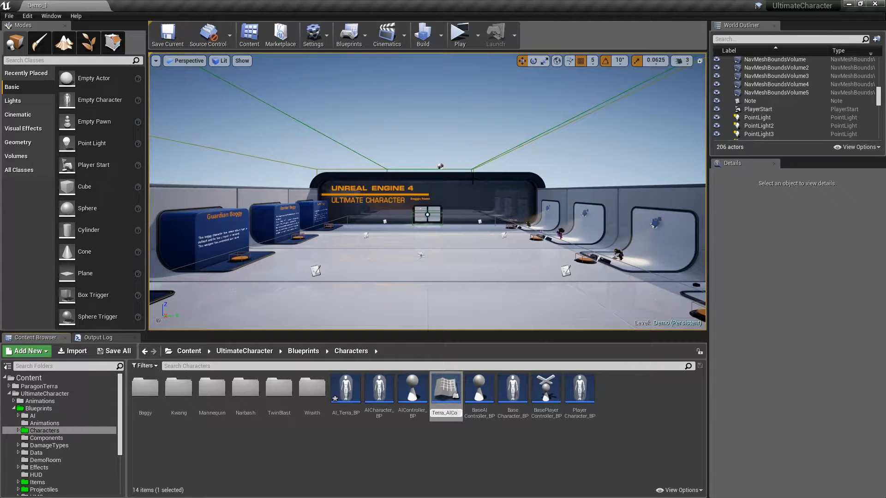
key("Return")
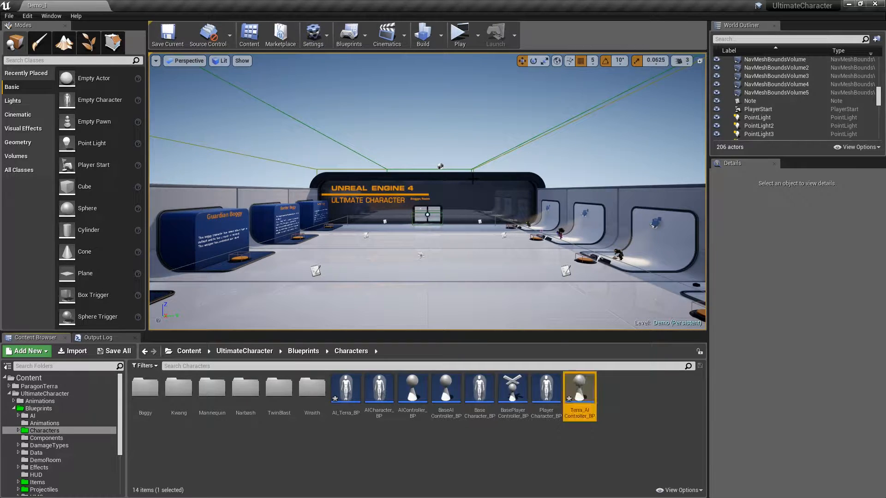
Create a folder named Terra inside Characters and move AI_Terra_BP and Terra_AIController_BP into it.
right_click(432, 457)
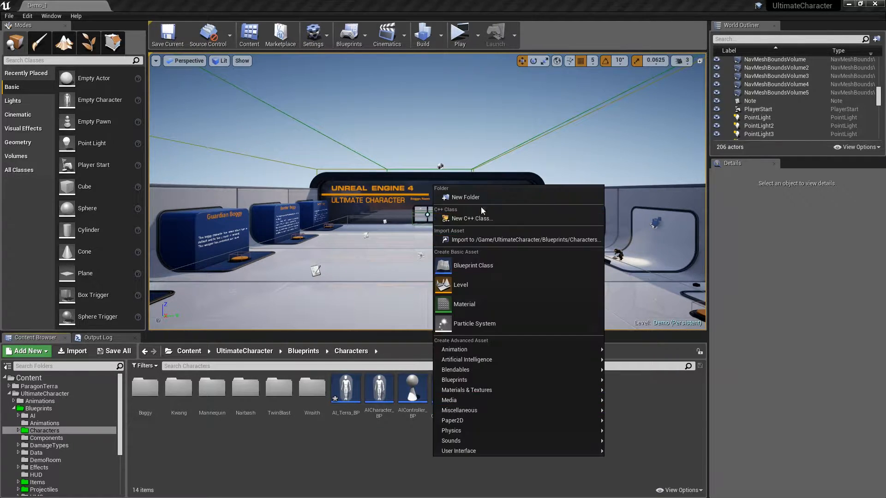
left_click(486, 195)
key("Return")
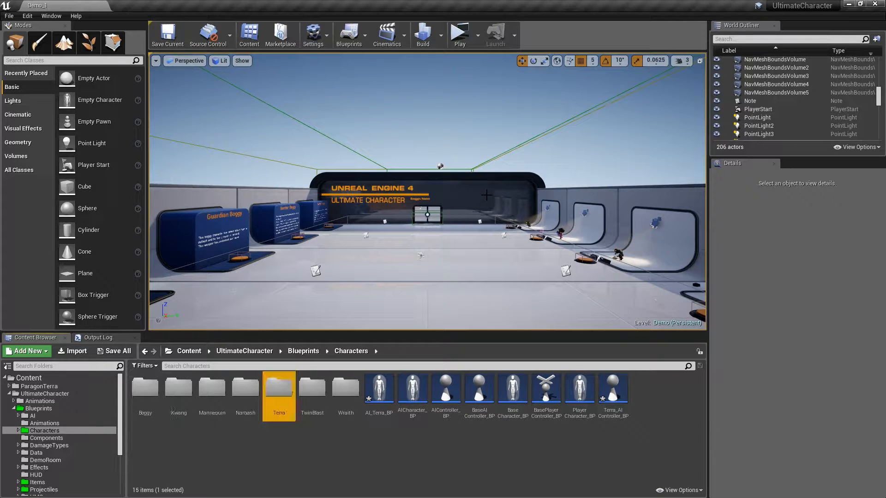
left_click(380, 390)
left_click(613, 390, "ctrl")
left_click_drag(379, 391, 275, 394)
left_click(289, 417)
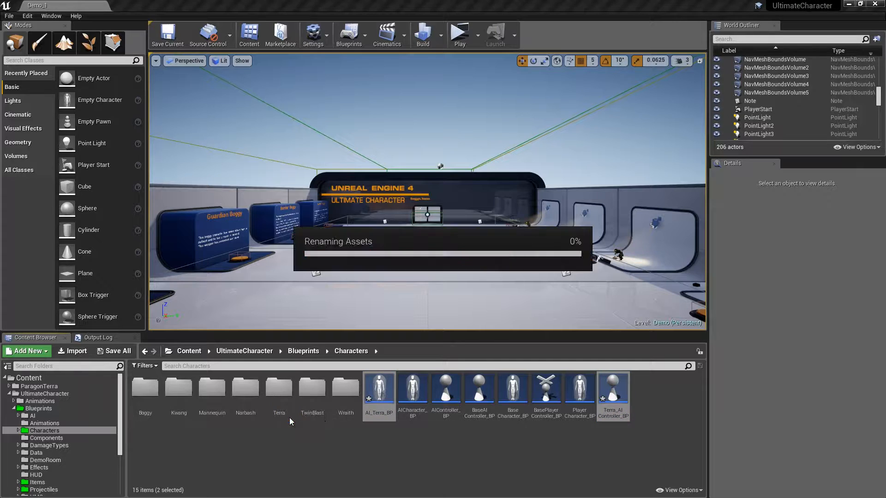
In AI_Terra_BP from the Terra folder, set the Skeletal Mesh to Terra and the Anim Class to Terra_AnimBlueprint.
double_click(279, 397)
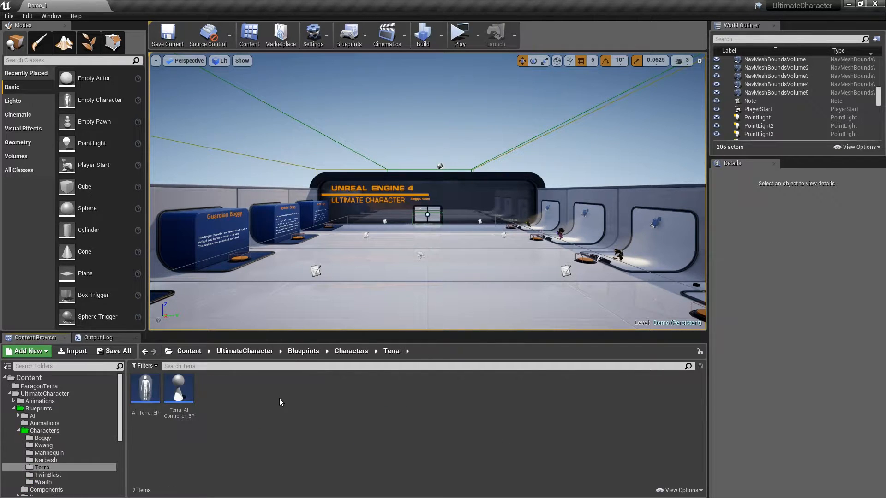
double_click(141, 396)
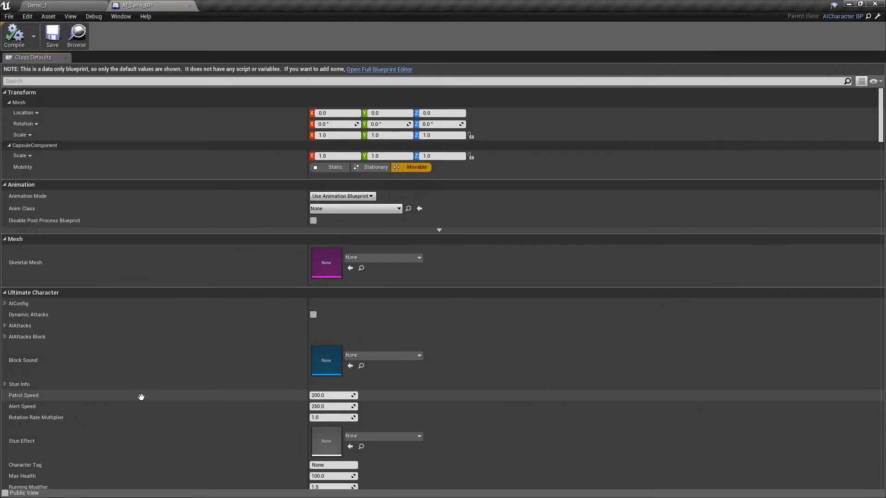
left_click(371, 259)
type("tera")
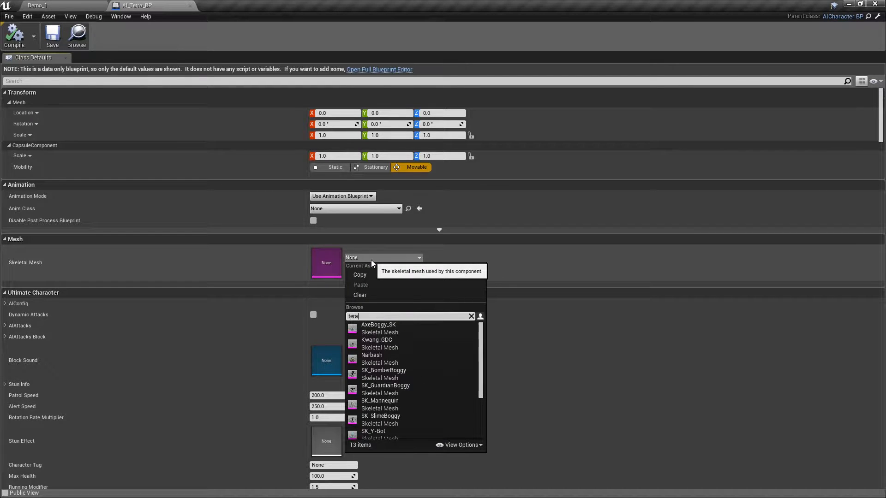
key("BackSpace")
type("r")
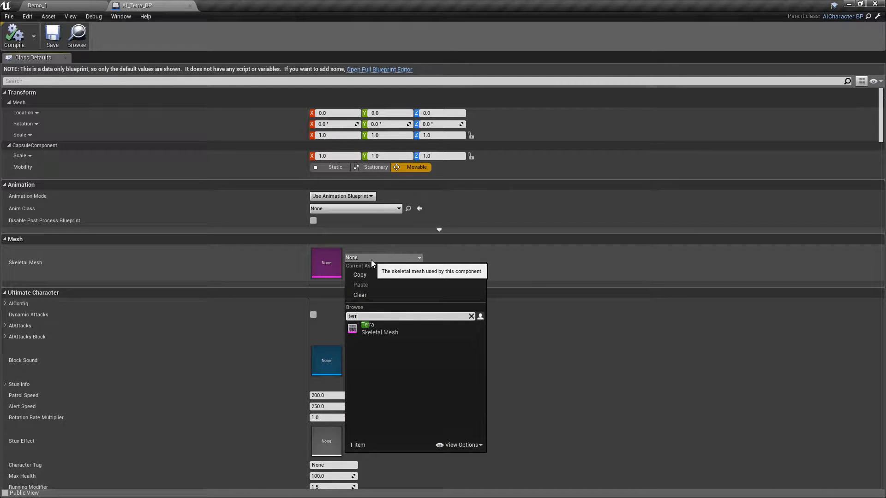
left_click(382, 328)
left_click(364, 207)
type("ter")
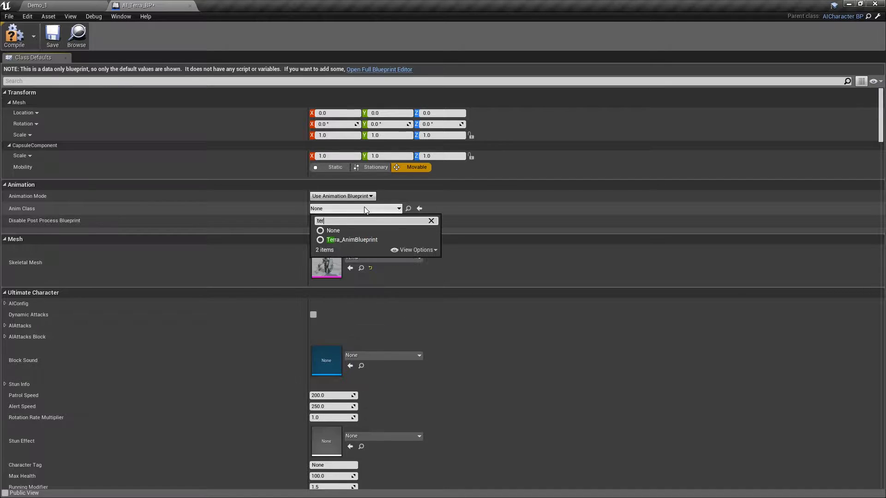
left_click(355, 239)
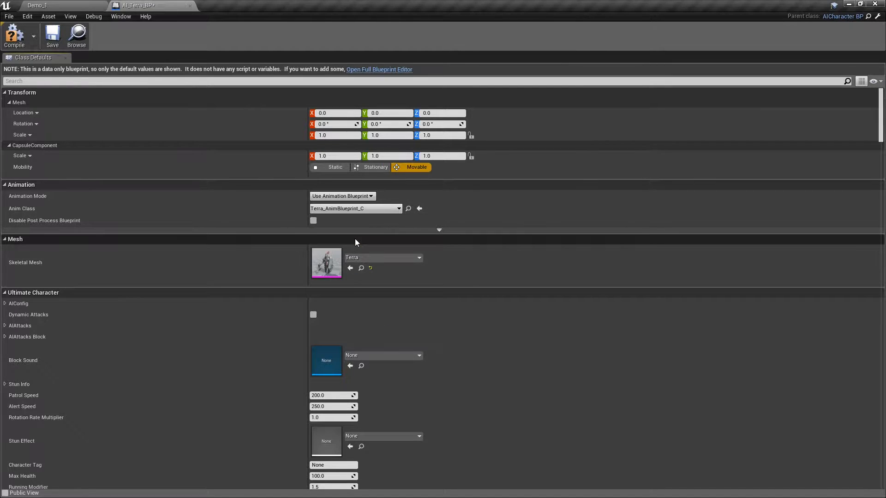
Locate and open Terra_AnimBlueprint, and delete two unneeded groups of nodes from its Event Graph.
left_click(409, 209)
double_click(279, 391)
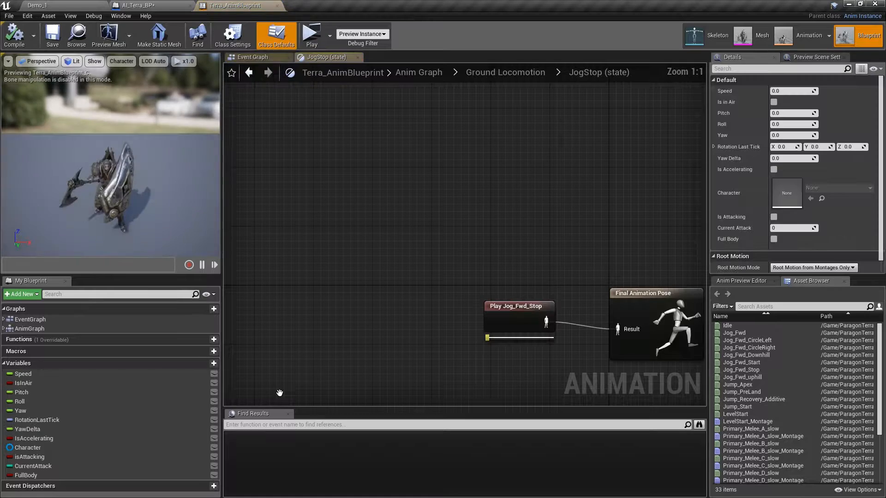
left_click(248, 59)
scroll(429, 171, "up", 6)
left_click_drag(293, 214, 542, 158)
key("Delete")
right_click_drag(426, 246, 437, 192)
left_click_drag(346, 185, 547, 260)
key("Delete")
Move Try Get Pawn Owner beside Event Blueprint Begin Play, and cast its return value to BaseCharacter_BP, executed from Begin Play.
right_click_drag(355, 184, 410, 234)
left_click_drag(334, 263, 491, 147)
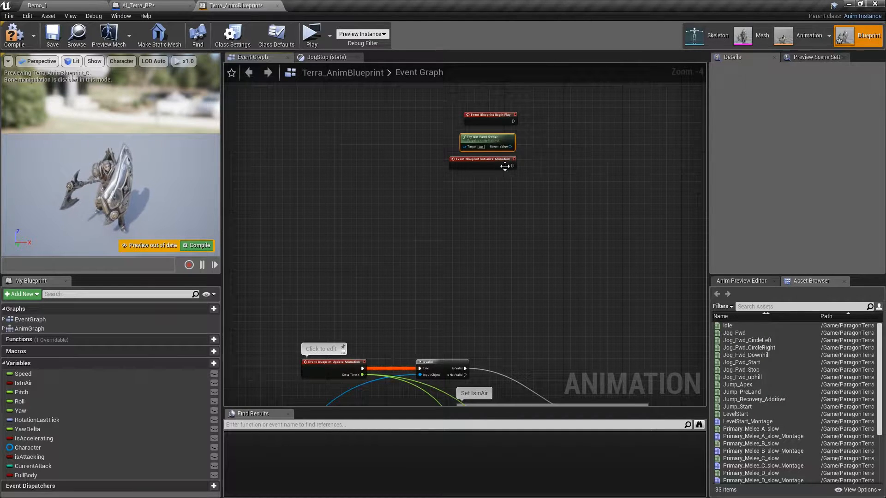
scroll(457, 191, "up", 3)
left_click_drag(419, 213, 477, 192)
type("cas")
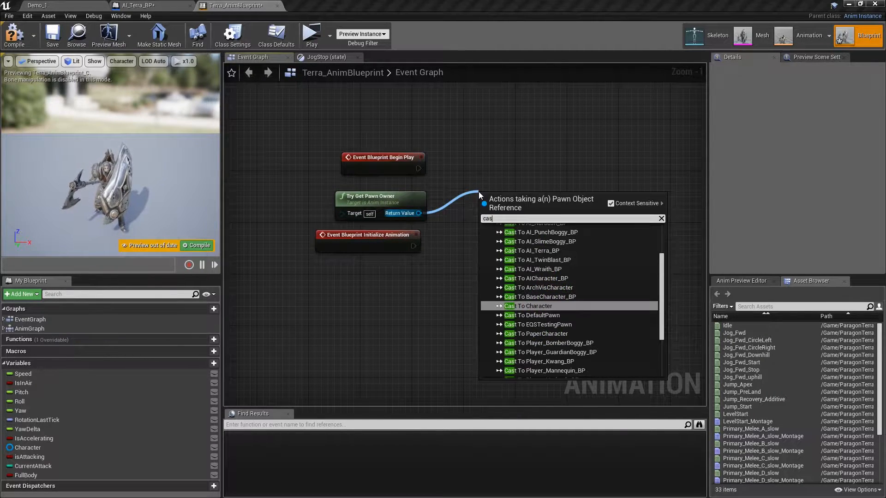
type("t to base")
key("Return")
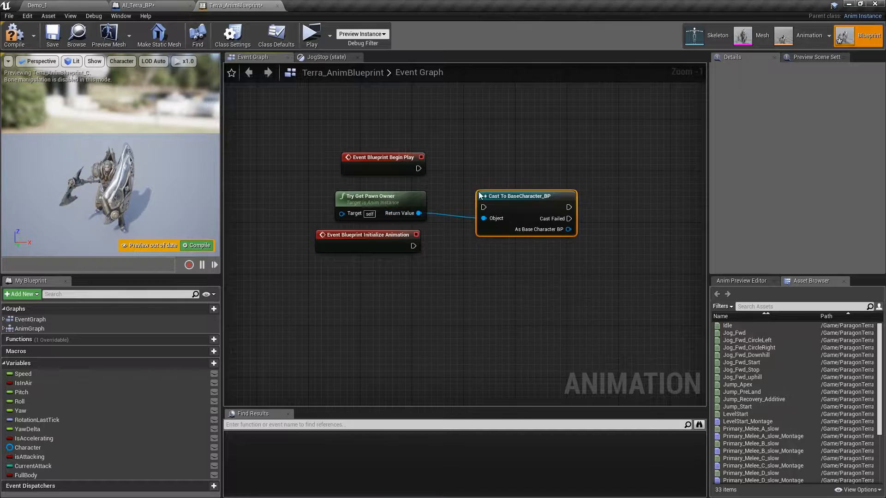
left_click_drag(516, 203, 503, 164)
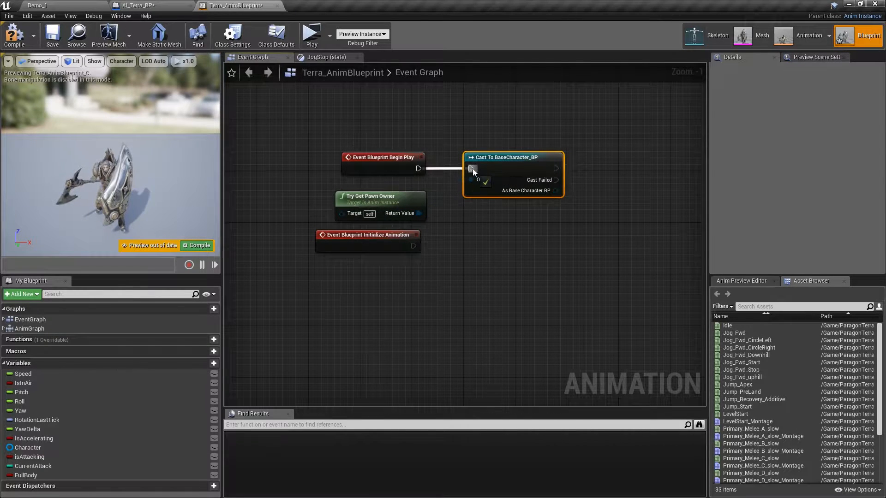
Change the Character variable's type to a Base Character BP object reference.
left_click(55, 448)
left_click(798, 101)
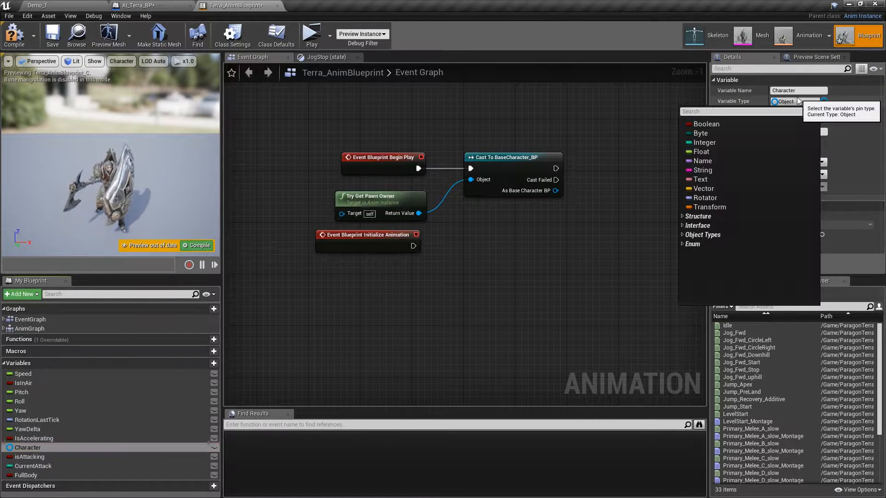
type("basecha")
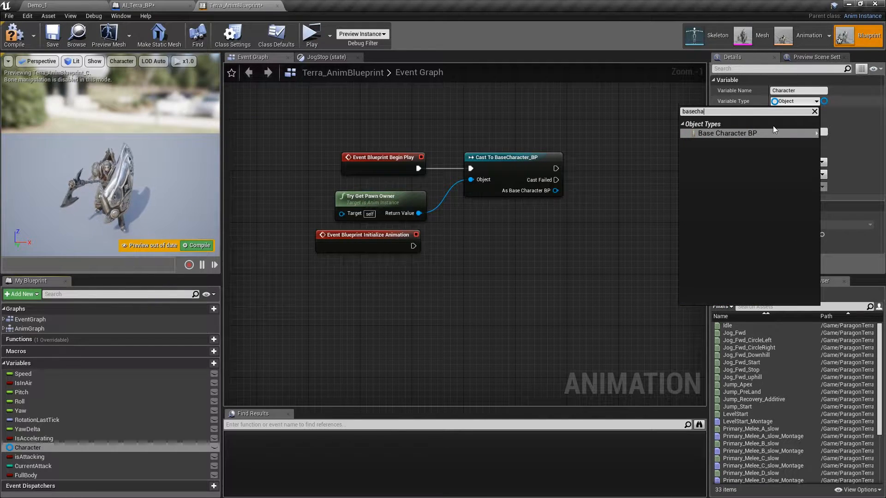
mouse_move(773, 133)
left_click(646, 134)
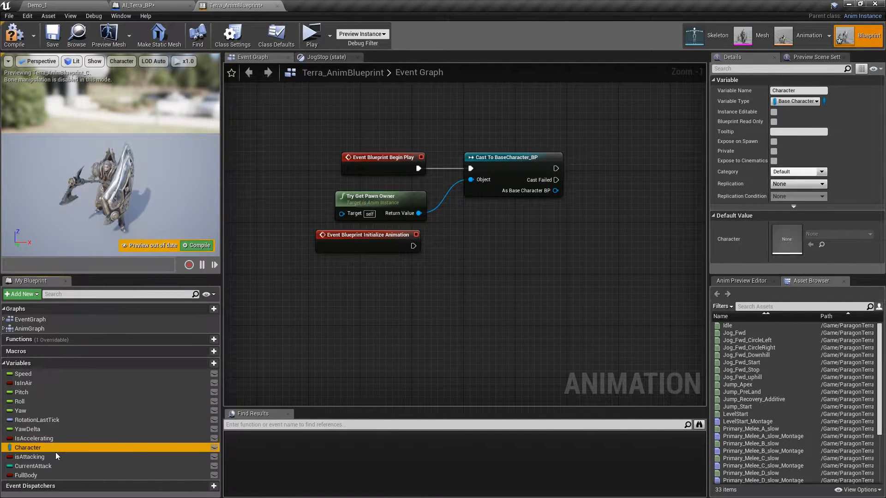
Set the Character variable from the BaseCharacter_BP cast result, connect its execution, and compile the animation blueprint.
left_click_drag(544, 213, 621, 178, "alt")
left_click_drag(555, 191, 602, 180)
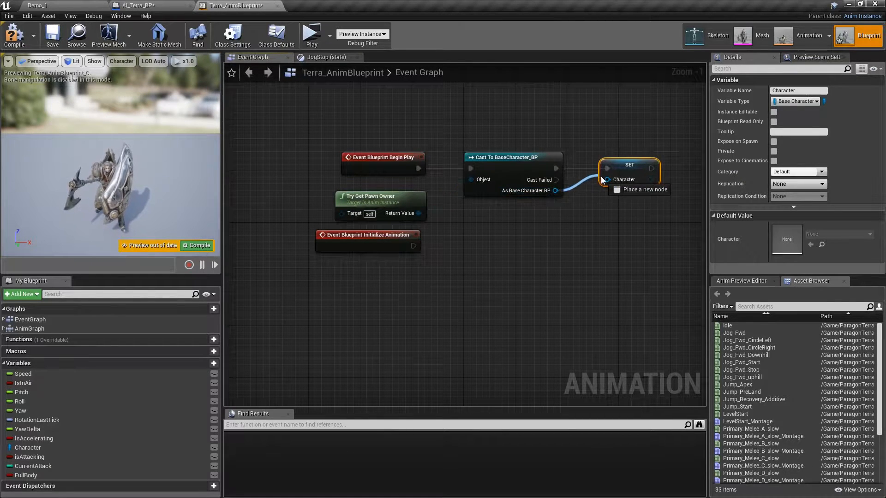
left_click(15, 36)
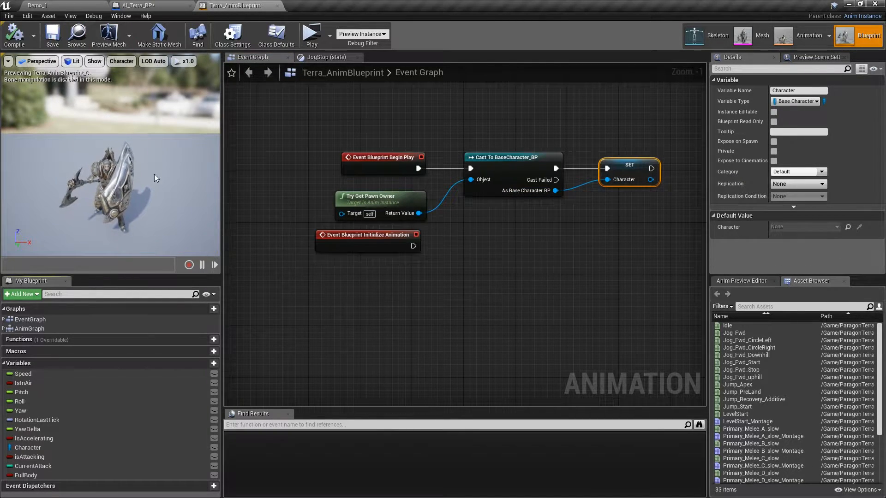
Feed the Character variable into the Input Object of the IsValid node after Event Blueprint Update Animation.
right_click_drag(400, 353, 406, 180)
right_click_drag(323, 366, 419, 195)
right_click_drag(351, 300, 447, 253)
left_click_drag(28, 447, 480, 203, "ctrl")
right_click_drag(480, 203, 295, 120)
Get Is Landed from the Character variable, invert it with a NOT node, and connect it to the Is in Air setter.
left_click_drag(46, 447, 432, 257, "ctrl")
left_click_drag(455, 258, 488, 257)
type("is land")
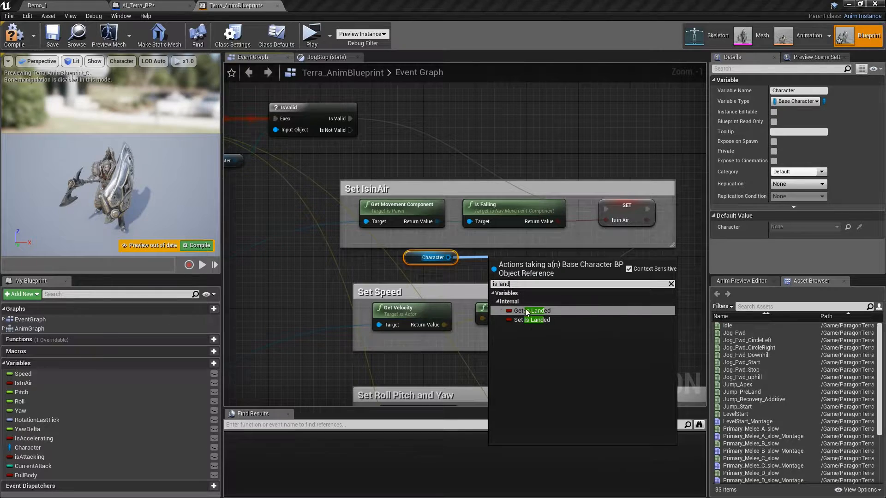
left_click(528, 312)
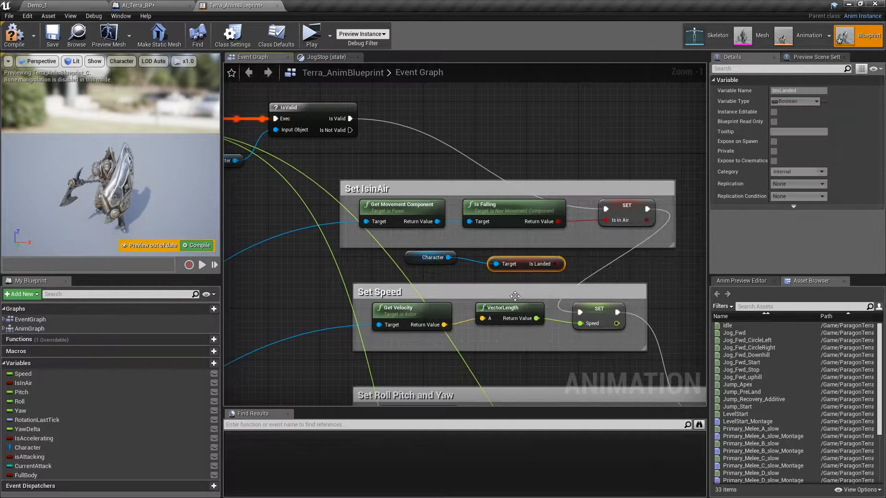
left_click_drag(527, 267, 514, 260)
left_click_drag(545, 257, 577, 253)
type("not")
key("Up")
key("Return")
left_click_drag(625, 259, 611, 225)
Delete Get Movement Component and Is Falling, and move the Character, Is Landed and NOT nodes into the Set IsinAir comment.
left_click_drag(403, 236, 483, 211)
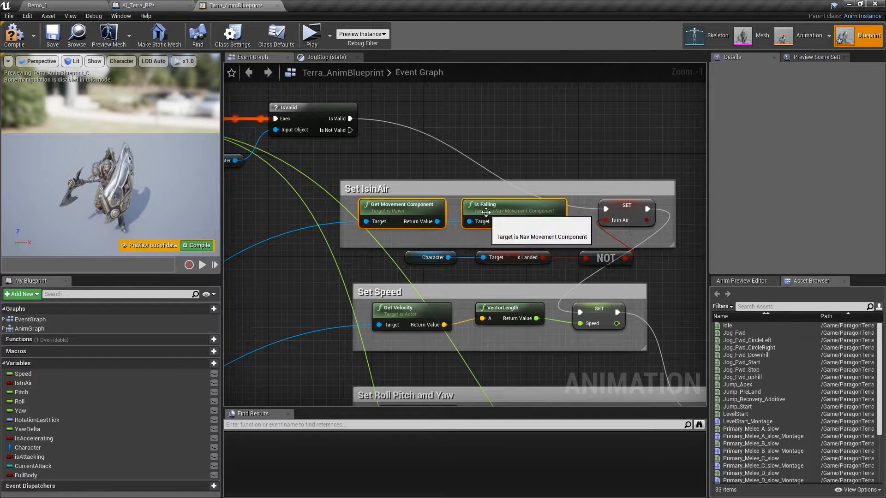
key("Delete")
left_click_drag(586, 267, 548, 225)
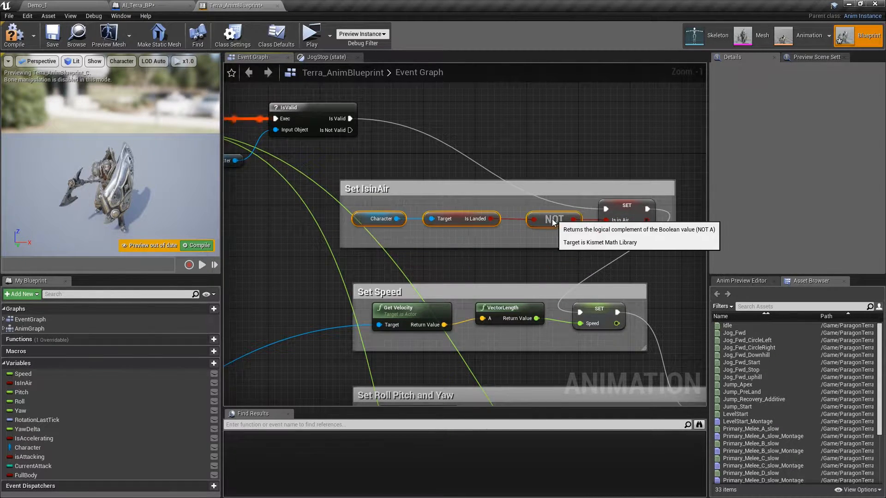
In the Set is Accelerating section, connect the Character variable to the Character Movement target in place of the cast result.
right_click_drag(562, 292, 483, 121)
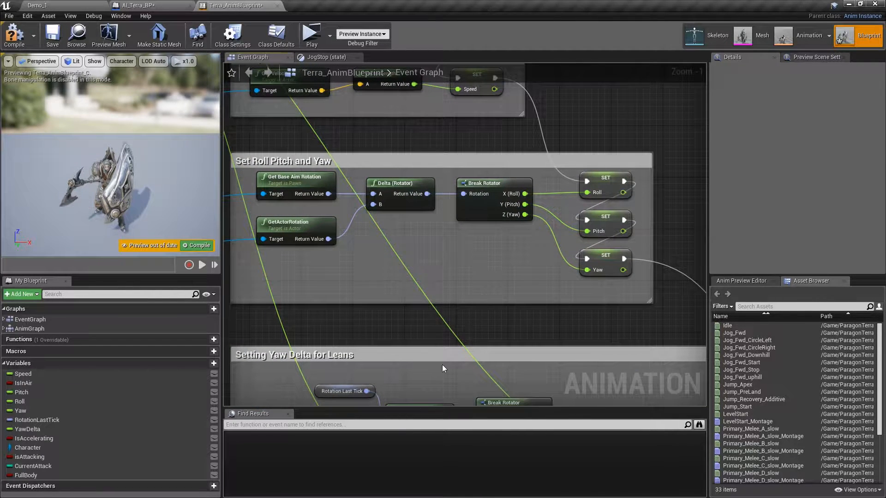
scroll(484, 375, "down", 1)
right_click_drag(484, 375, 489, 203)
right_click_drag(590, 354, 587, 133)
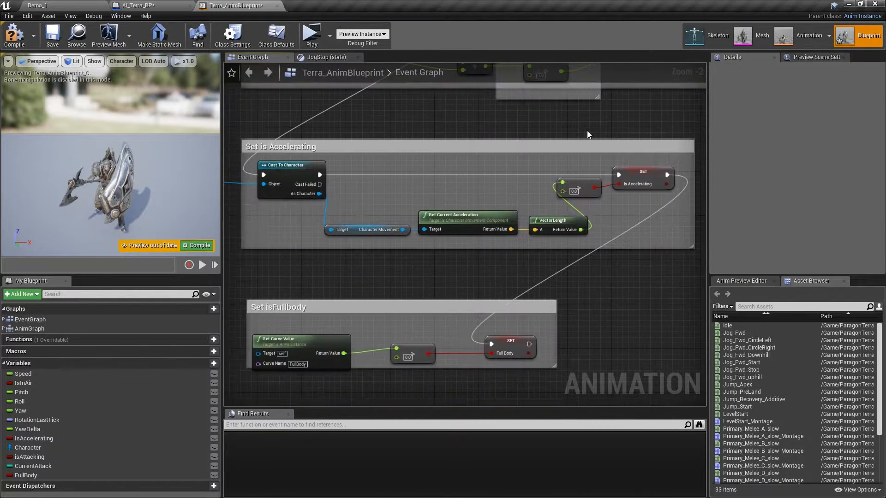
right_click_drag(443, 222, 467, 234)
left_click_drag(27, 447, 360, 242)
Route execution from the Rotation Last Tick setter directly to the Is Accelerating setter and delete the Cast To Character node.
right_click_drag(422, 194, 377, 266)
left_click_drag(404, 110, 536, 244, "ctrl")
left_click(402, 136)
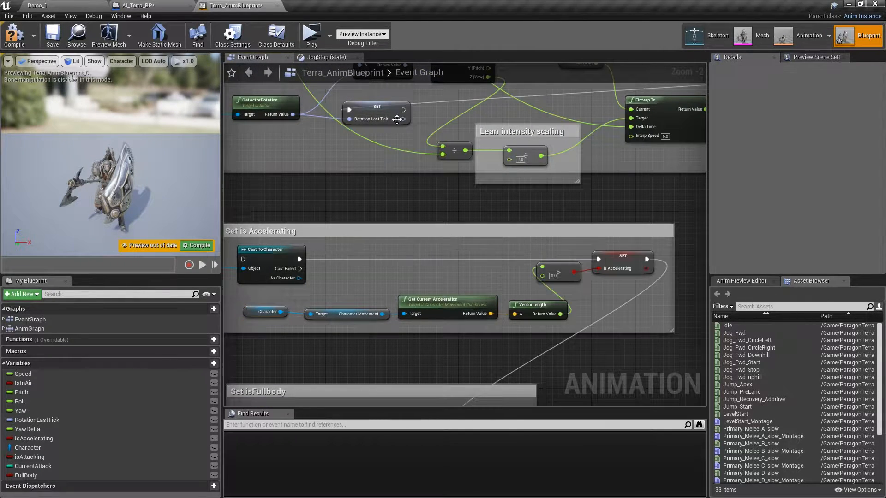
left_click_drag(403, 110, 598, 259)
right_click_drag(320, 276, 477, 206)
key("Delete")
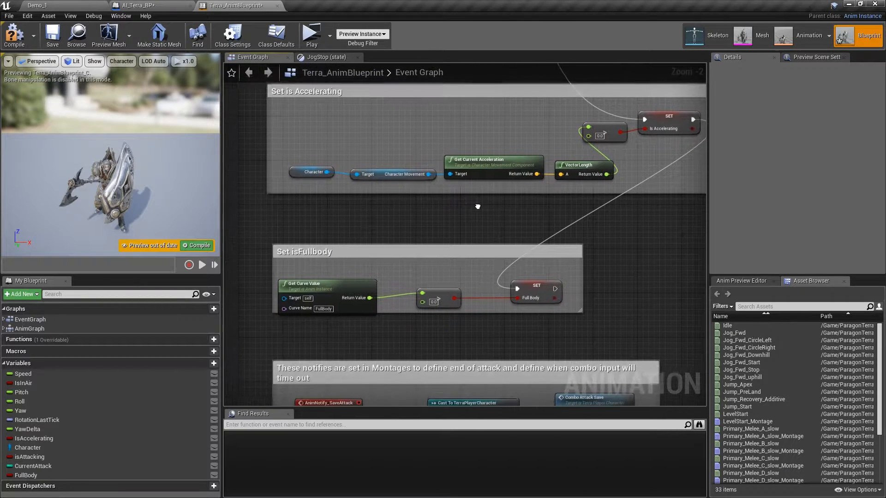
Delete the Set isFullbody section and the montage notify section below it from the Event Graph.
left_click(291, 252)
right_click_drag(291, 252, 282, 213)
key("Delete")
right_click_drag(602, 283, 368, 139)
left_click_drag(250, 135, 659, 367)
key("Delete")
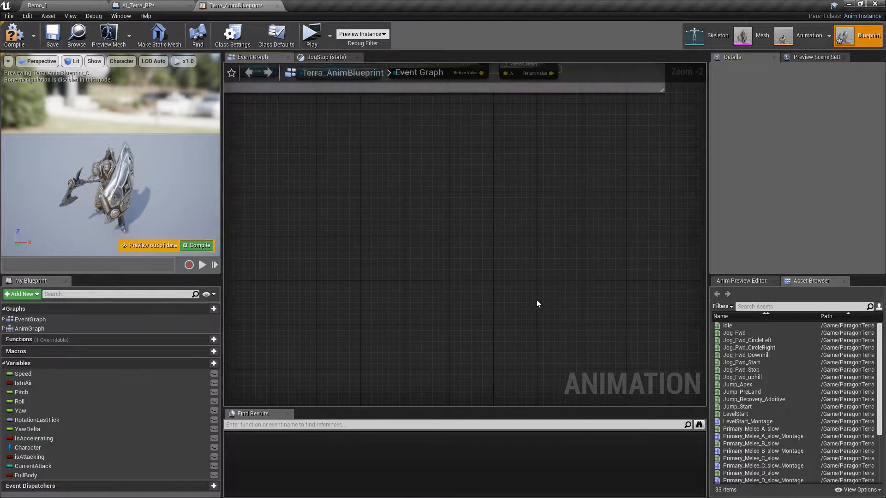
Move the shared source node closer to the Speed, Roll Pitch and Yaw, and Yaw Delta sections, and compile and save the blueprint.
scroll(536, 298, "down", 4)
right_click_drag(553, 155, 573, 173)
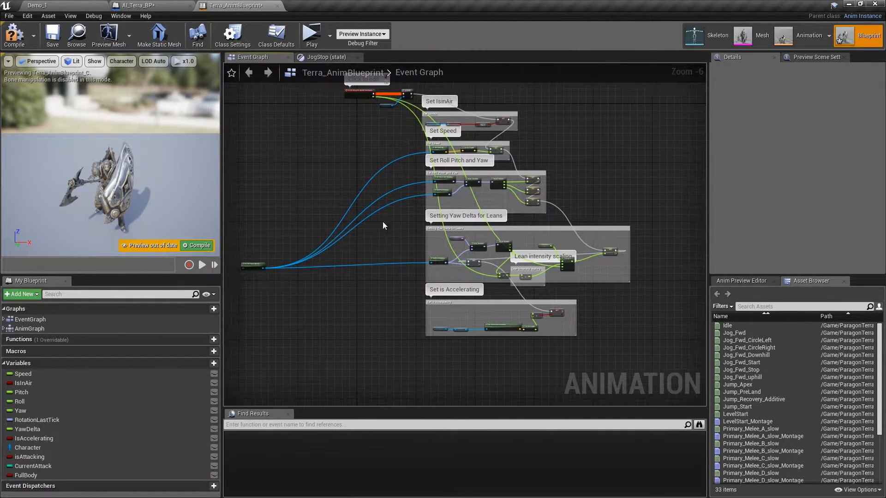
left_click_drag(257, 270, 386, 217)
right_click_drag(572, 149, 562, 172)
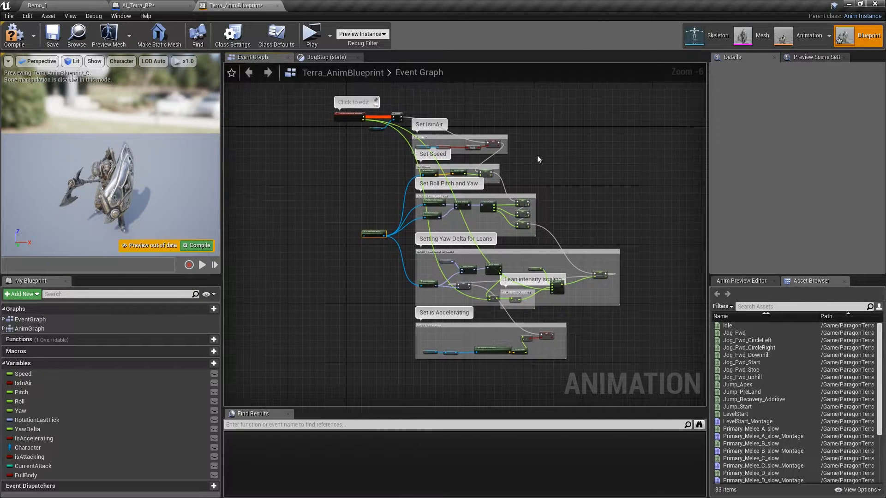
left_click(10, 35)
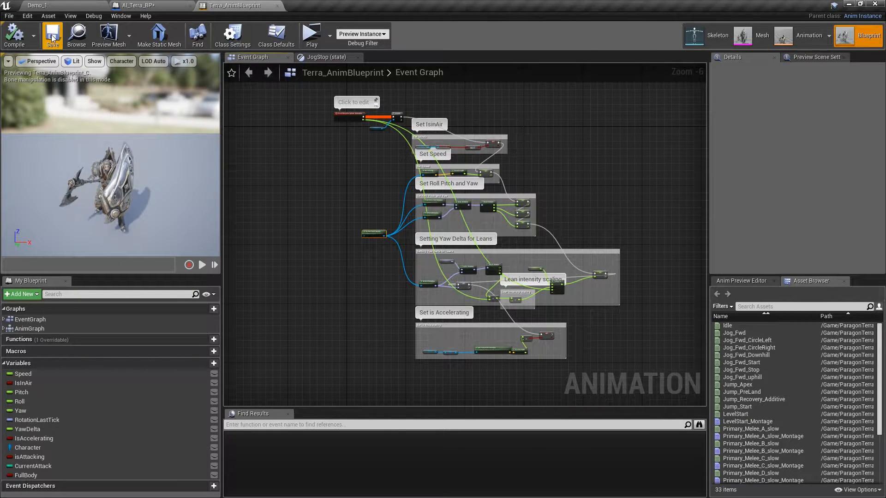
Return to the Demo level and force-delete the TerraPlayerCharacter blueprint from the ParagonTerra Terra folder.
left_click(61, 6)
left_click(312, 391)
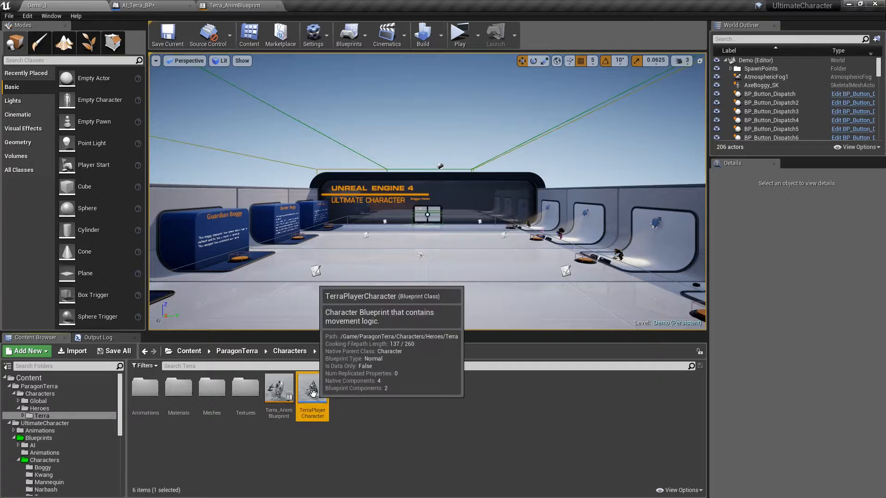
key("Delete")
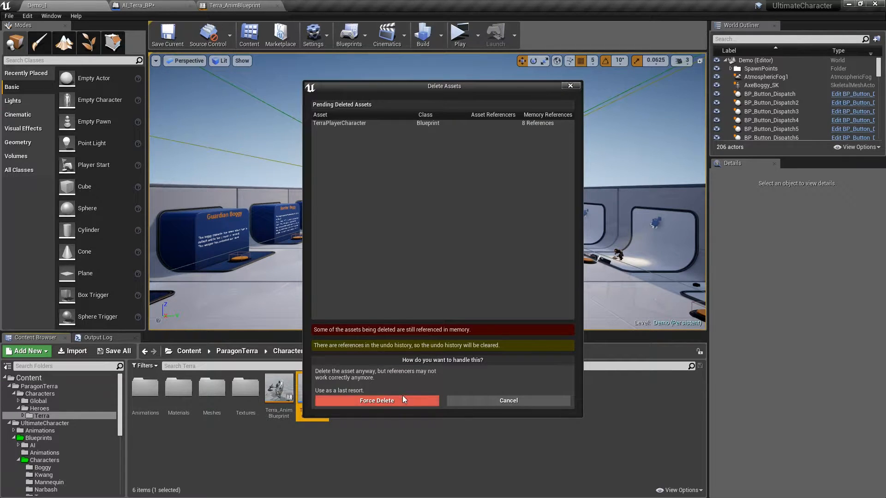
left_click(392, 404)
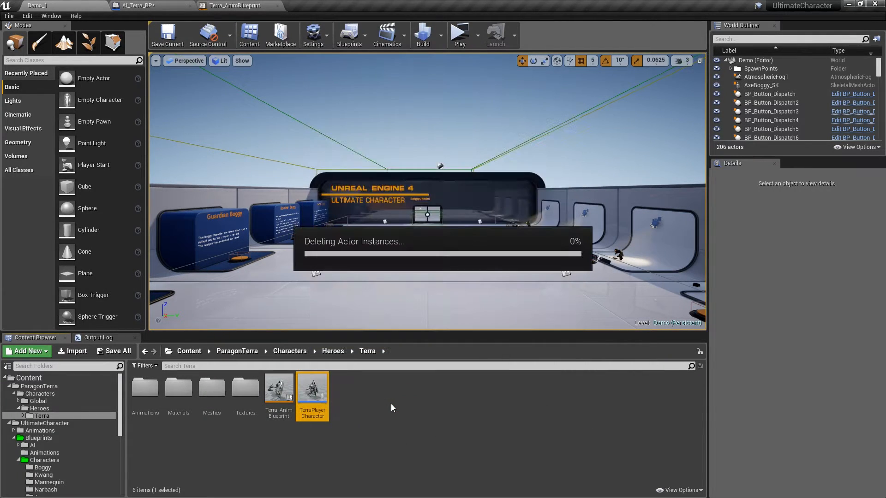
Open AI_Terra_BP from the UltimateCharacter Blueprints Characters Terra folder in the full blueprint editor.
scroll(54, 444, "down", 3)
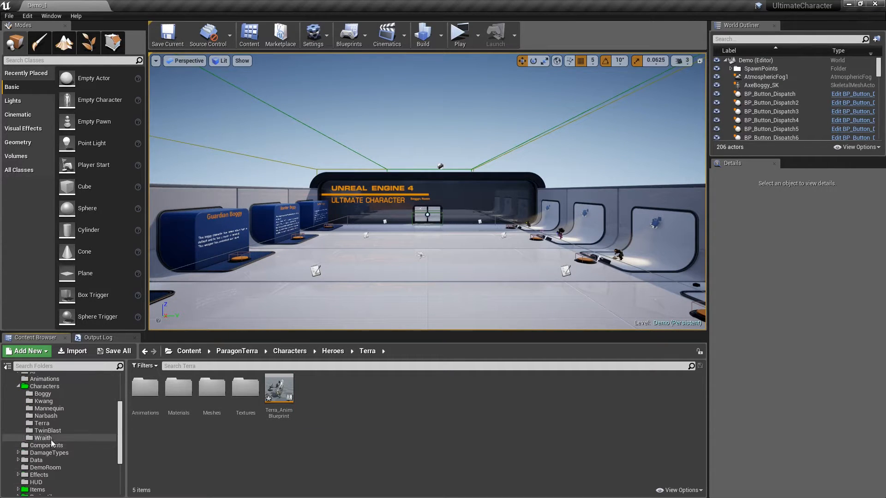
left_click(50, 425)
double_click(145, 390)
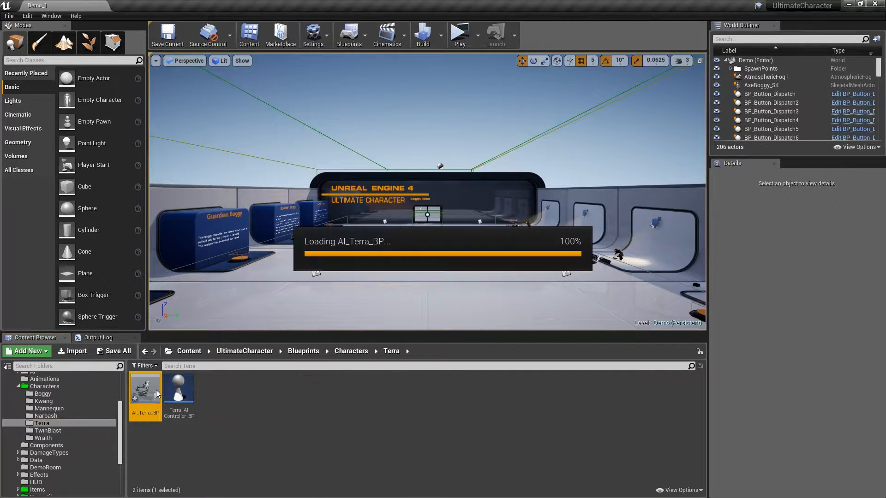
left_click(374, 70)
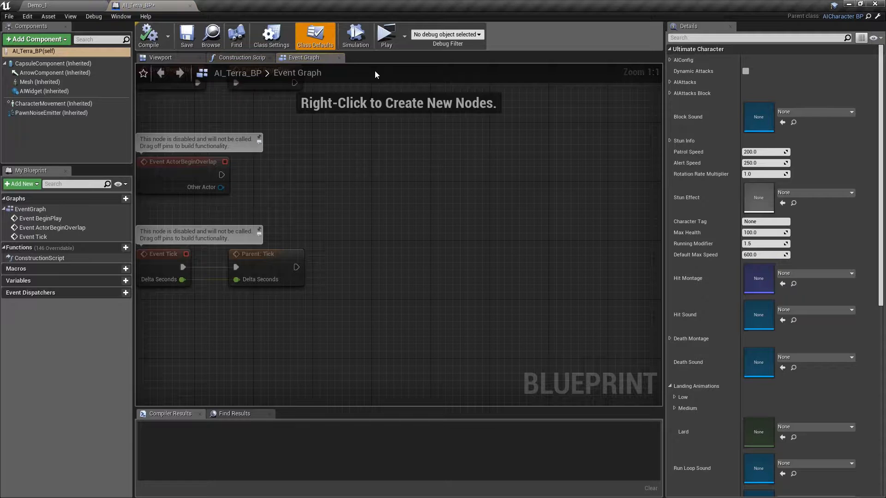
In the viewport's Left view, align the Terra mesh with the capsule base by setting its Z location to -88.
left_click(157, 59)
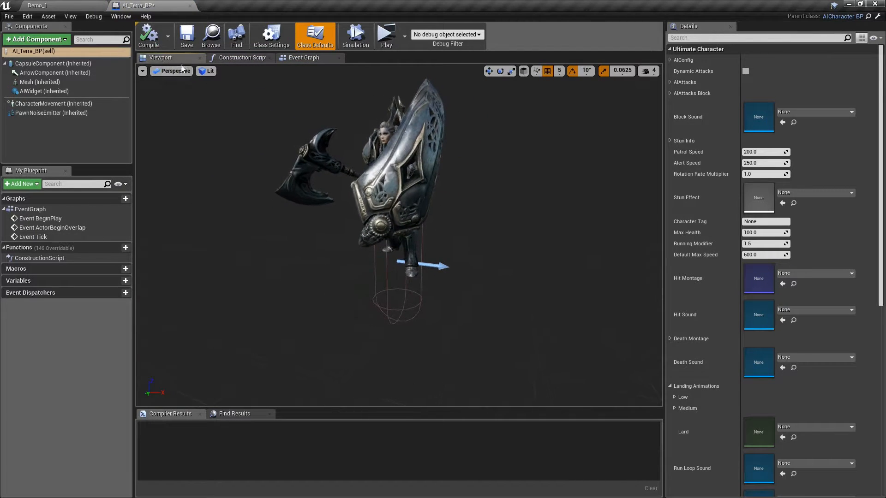
left_click(173, 71)
left_click(175, 128)
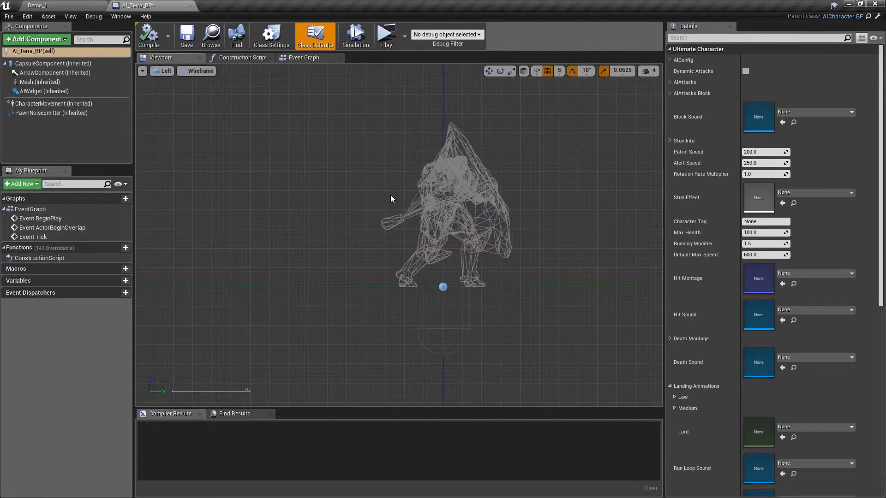
left_click(436, 282)
left_click_drag(437, 282, 450, 333)
scroll(450, 333, "up", 5)
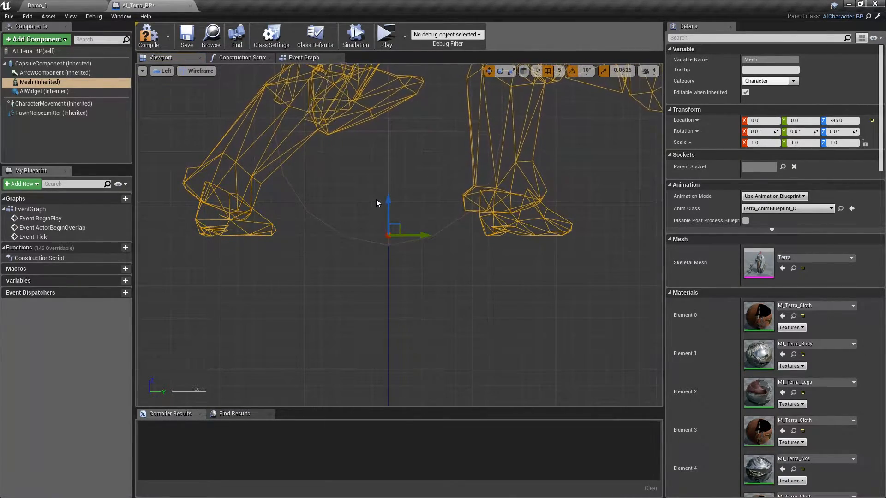
left_click(845, 120)
type("-90")
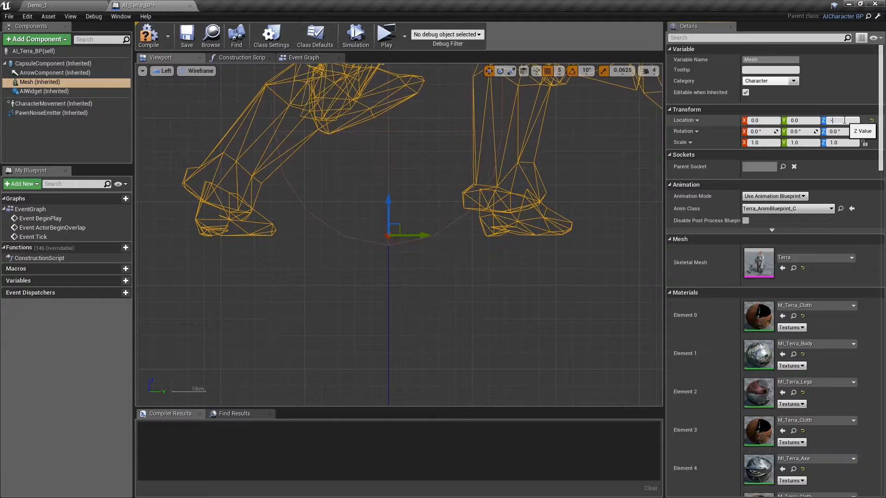
key("Return")
type("-88")
key("Return")
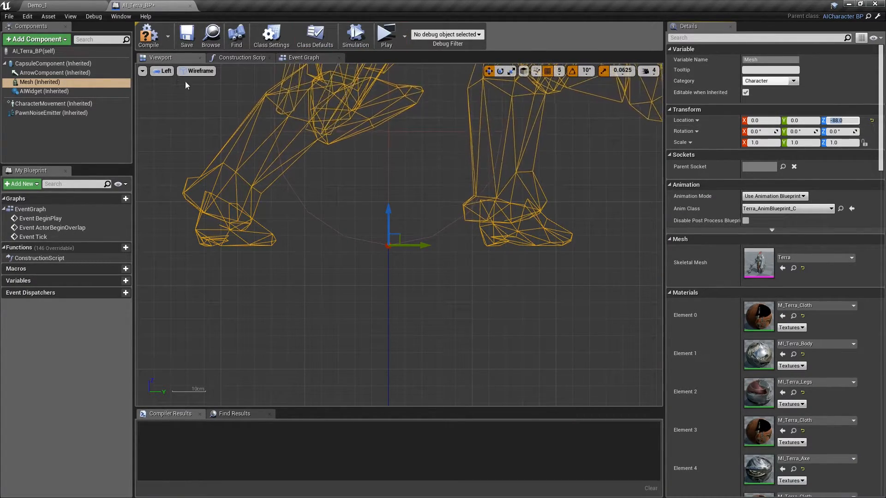
Return to the Perspective view, rotate the Terra mesh about -90° around the Z axis, and compile AI_Terra_BP.
left_click(164, 71)
left_click(167, 84)
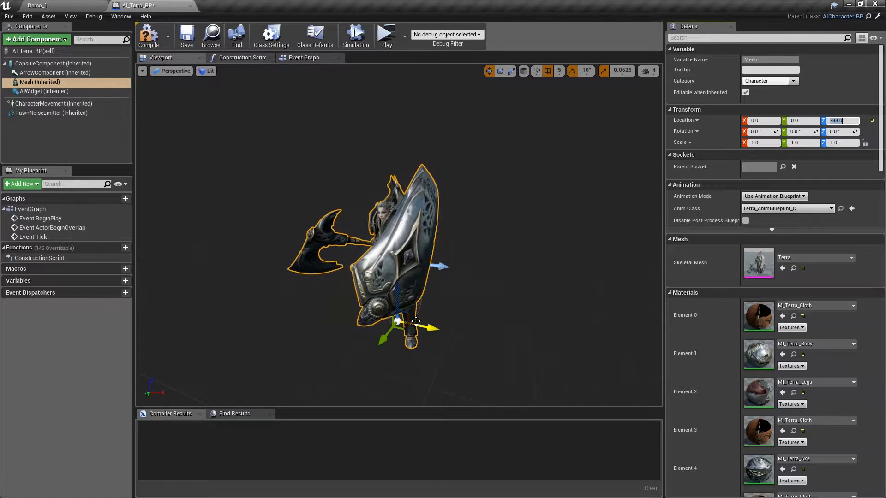
key("e")
left_click_drag(418, 346, 451, 330)
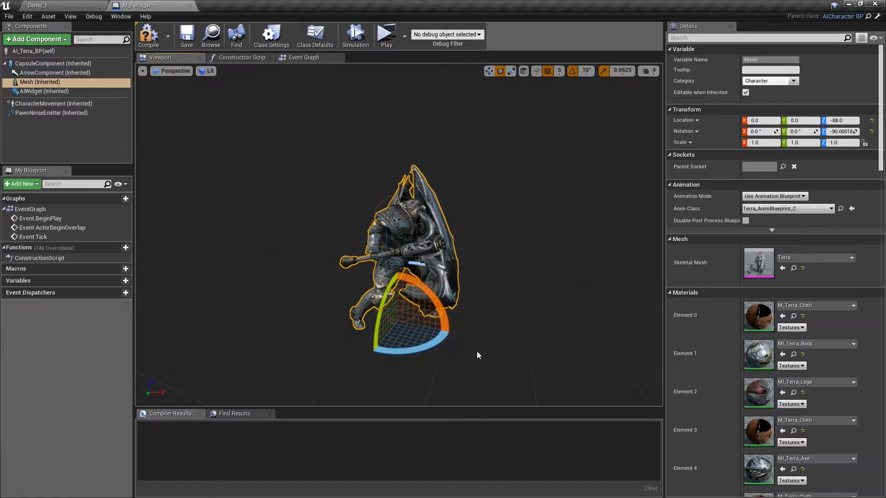
left_click(148, 35)
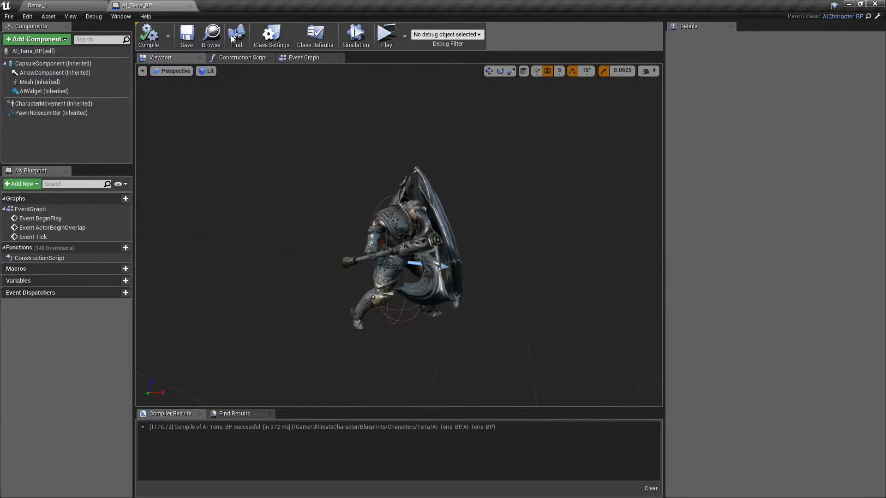
In the class defaults, set the Pawn category's AI Controller Class to Terra_AIController_BP.
left_click(315, 36)
left_click(874, 38)
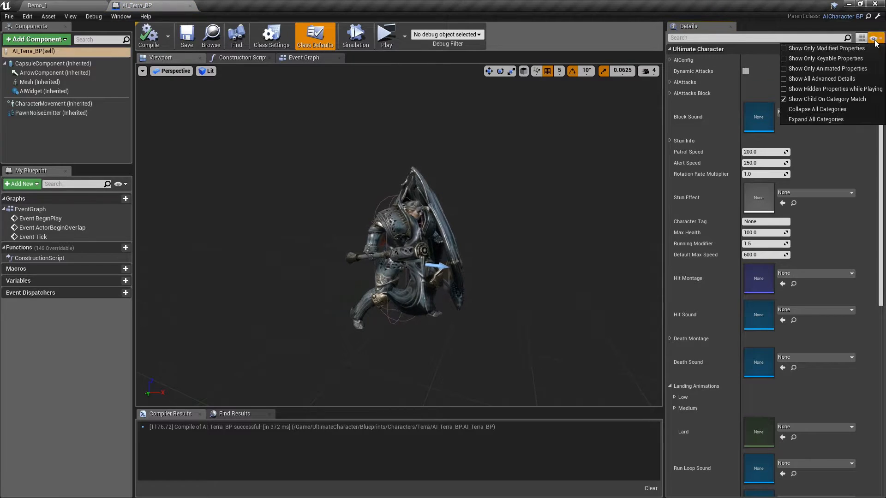
left_click(810, 111)
left_click(675, 83)
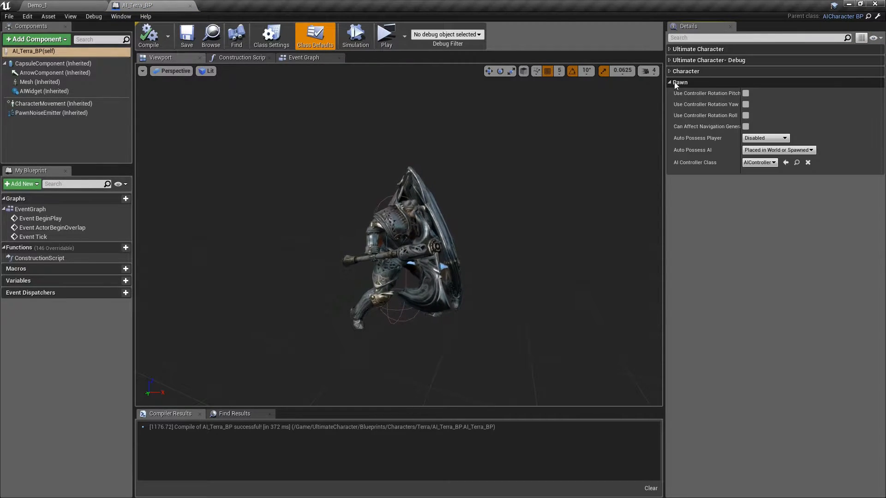
left_click(750, 162)
type("ter")
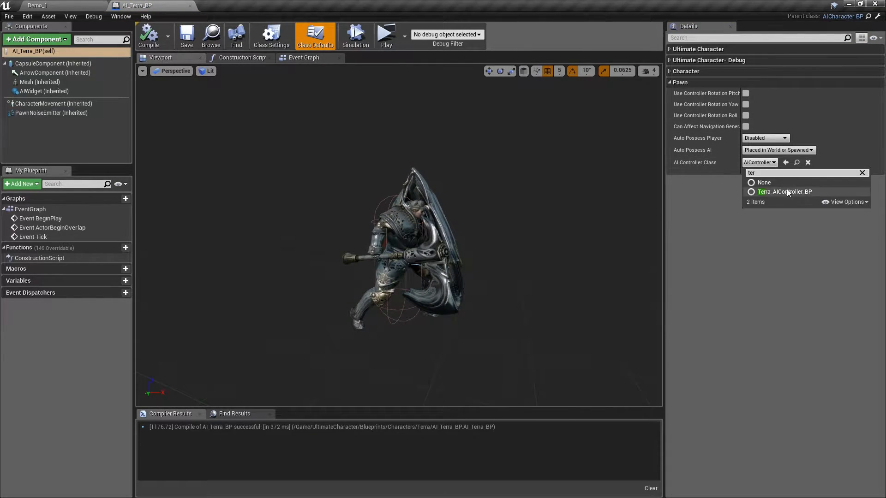
left_click(789, 192)
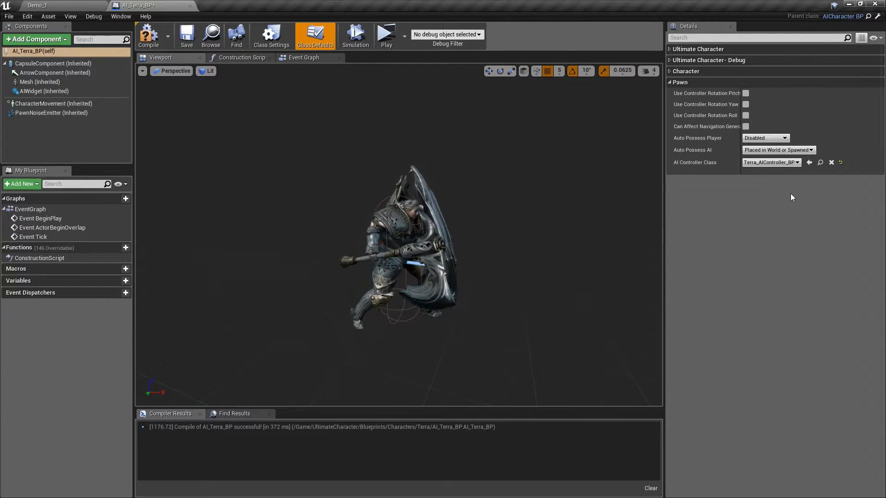
Locate the assigned Terra_AIController_BP asset and open it in the full blueprint editor.
left_click(821, 162)
double_click(178, 395)
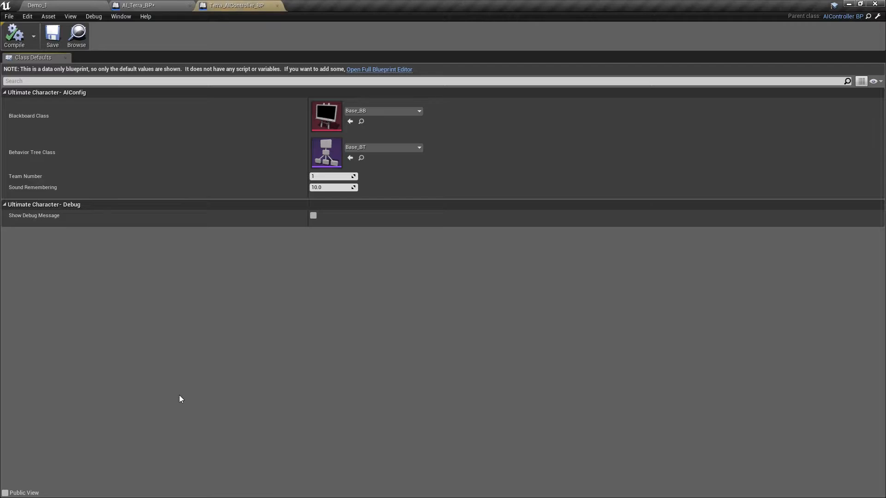
left_click(376, 70)
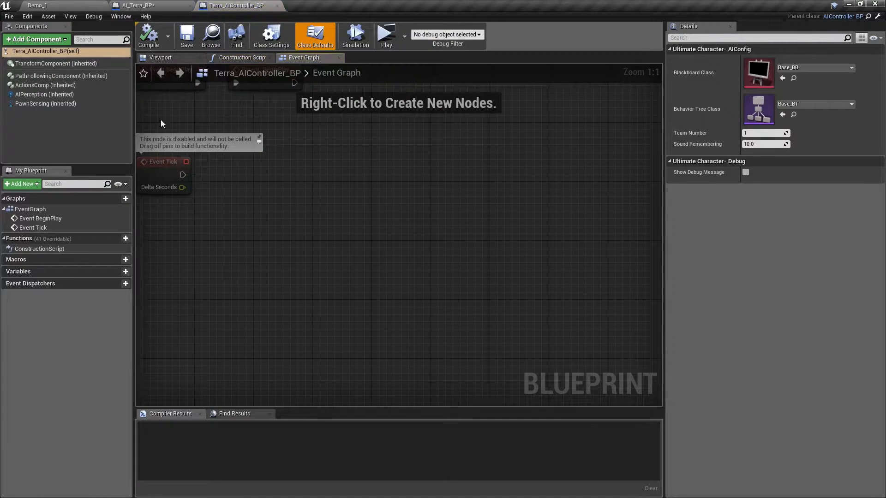
Expand the AI Sight config of the AIPerception component and copy its Sight Radius value.
left_click(46, 97)
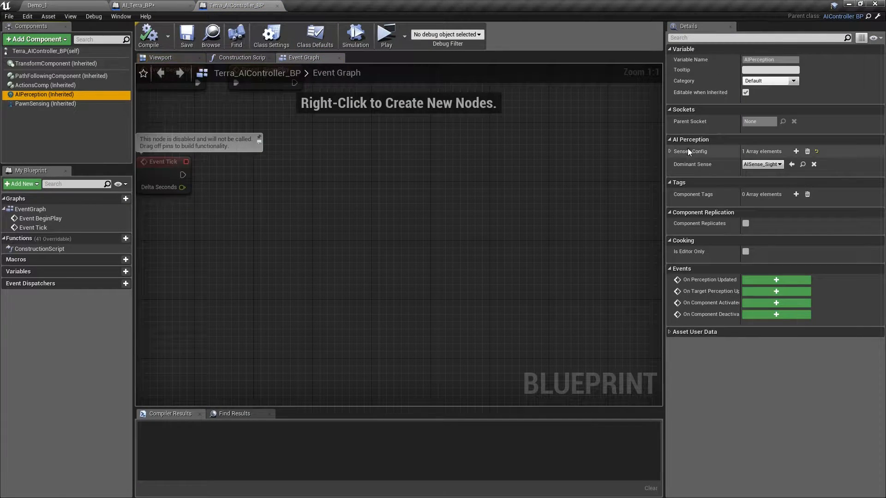
left_click(670, 151)
left_click(675, 163)
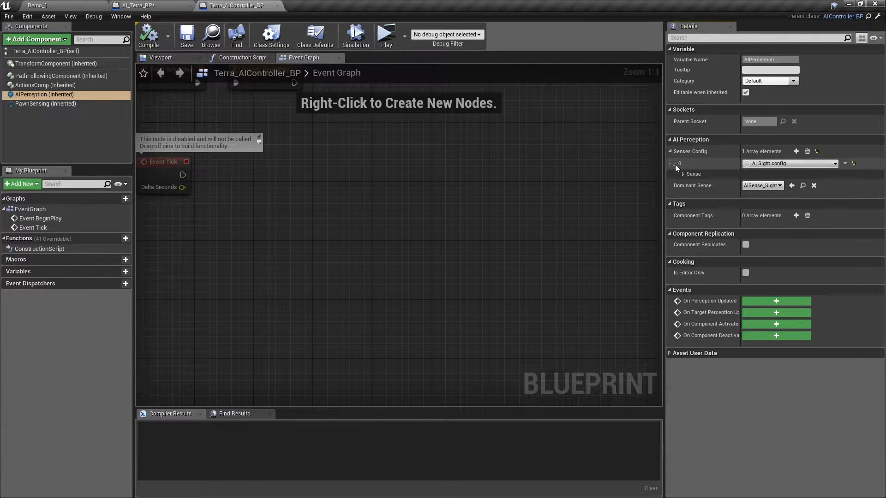
left_click(683, 174)
left_click(766, 199)
right_click(769, 198)
left_click(781, 234)
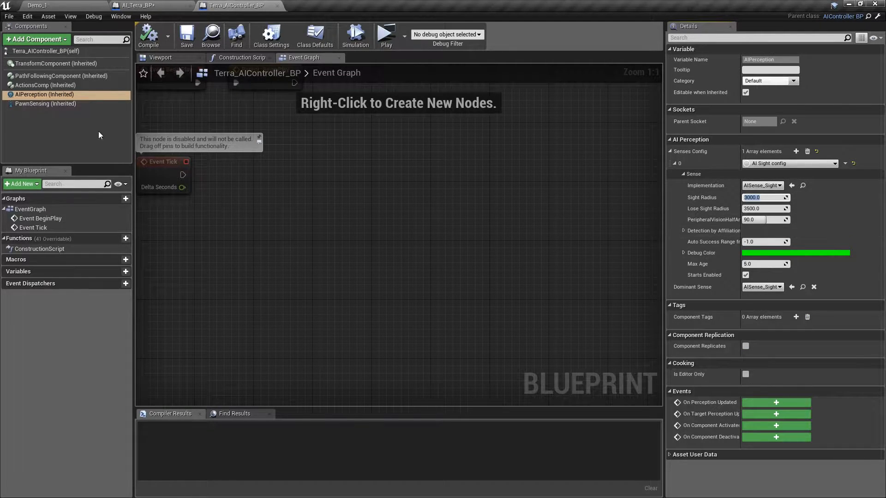
Paste the copied 3000 as the PawnSensing component's Sight Radius, then compile and close Terra_AIController_BP.
left_click(43, 104)
left_click(748, 172)
right_click(748, 173)
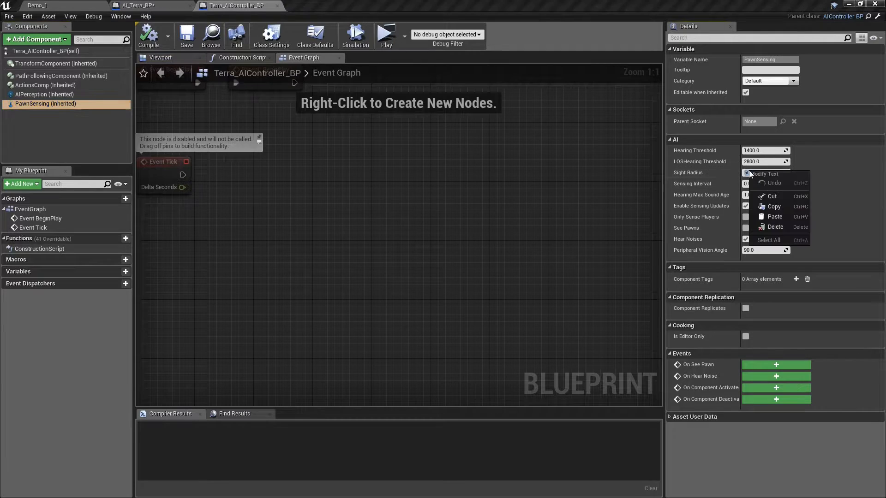
left_click(781, 216)
left_click(149, 37)
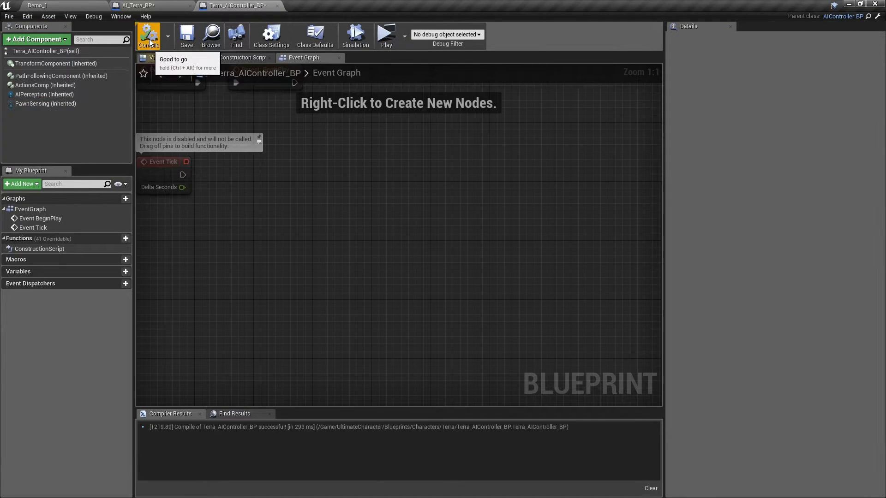
left_click(276, 6)
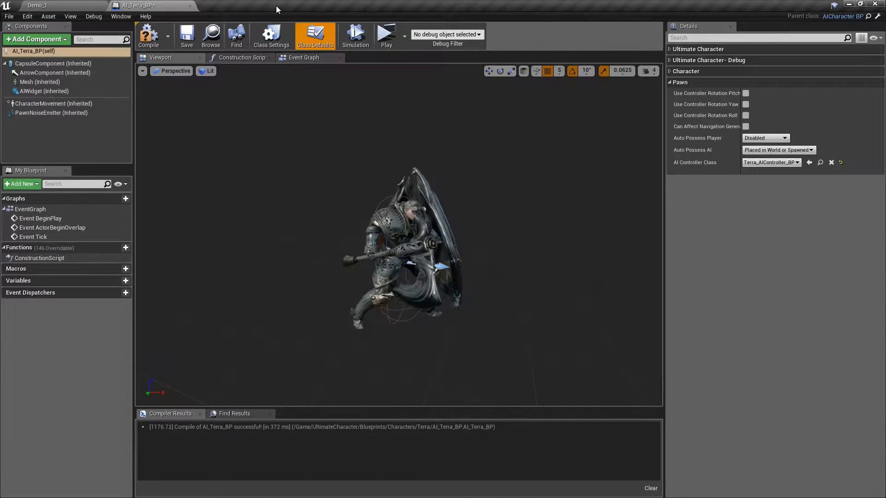
In AI_Terra_BP's Ultimate Character defaults, set MinRecognizeTime to 30, enable Dynamic Attacks and set Patrol Speed to 350.
left_click(677, 49)
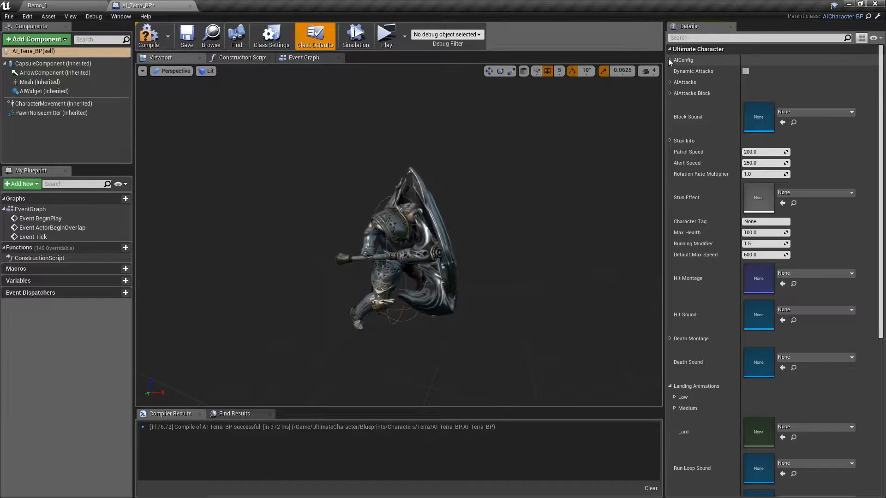
left_click(669, 60)
left_click(675, 71)
left_click(747, 82)
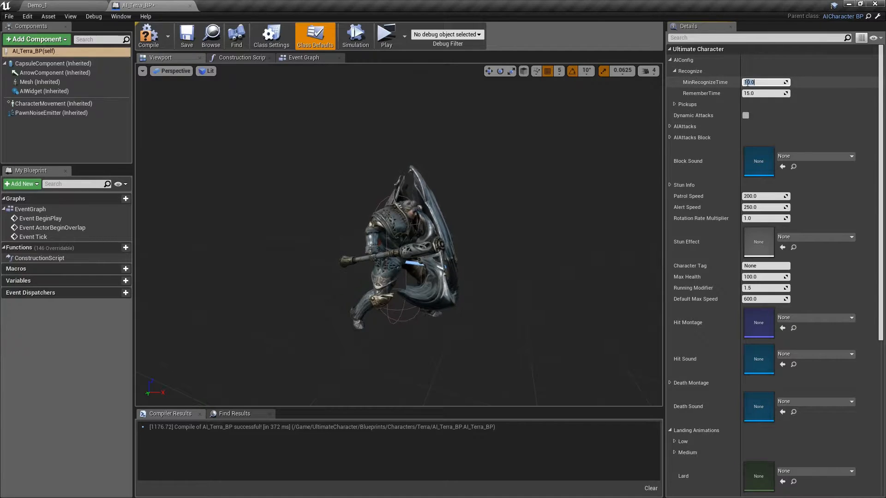
type("30")
left_click(669, 60)
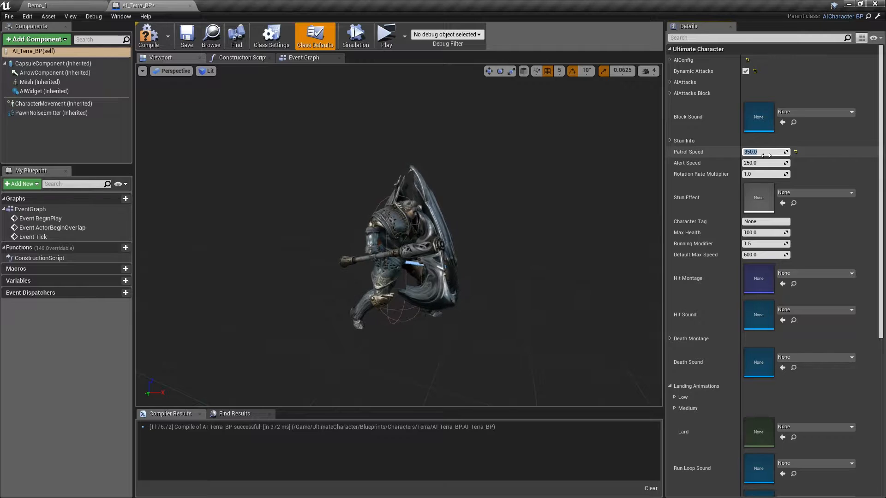
Set both Alert Speed and Default Max Speed to 450.
left_click(763, 163)
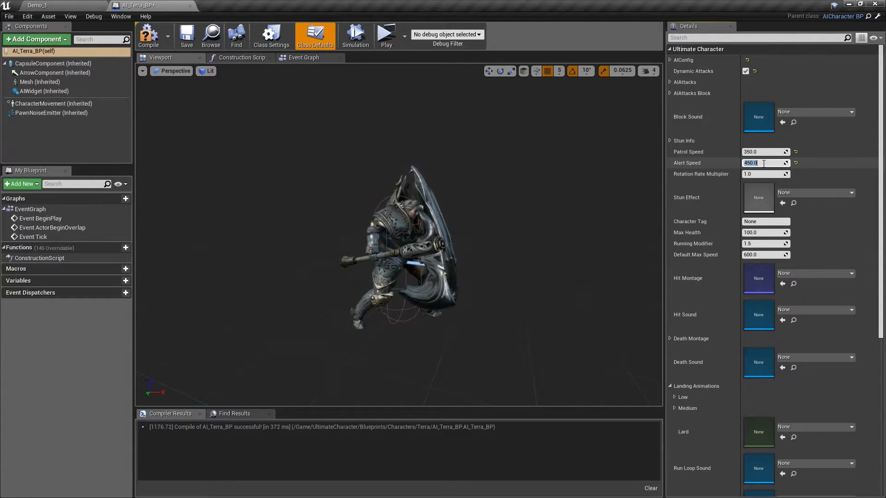
left_click(768, 255)
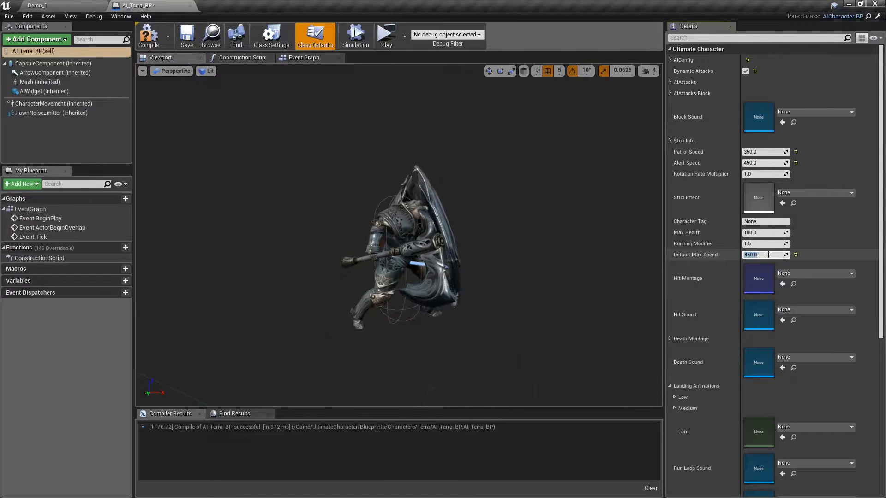
Set AI_Terra_BP's Character Tag to Terra and save the blueprint.
left_click(767, 222)
type("Terra")
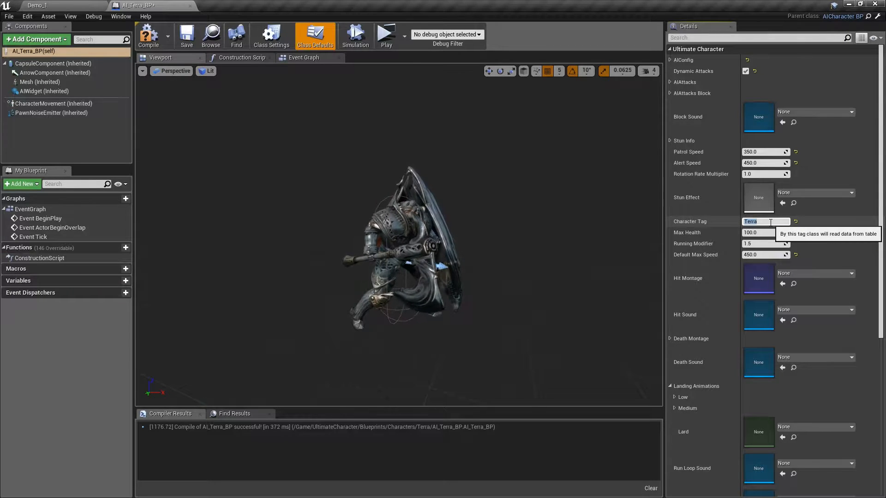
left_click(188, 37)
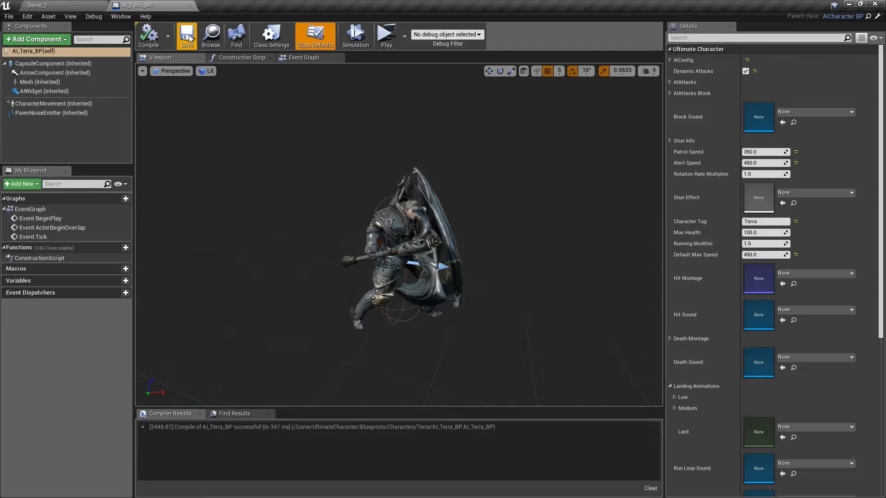
Add an element to the AIAttacks Types array and set it to Melee.
left_click(669, 82)
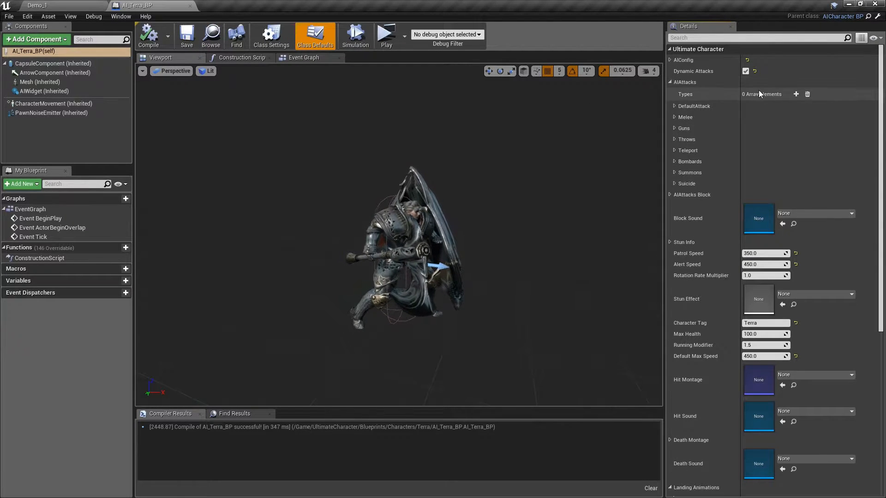
left_click(795, 94)
left_click(760, 108)
left_click(749, 121)
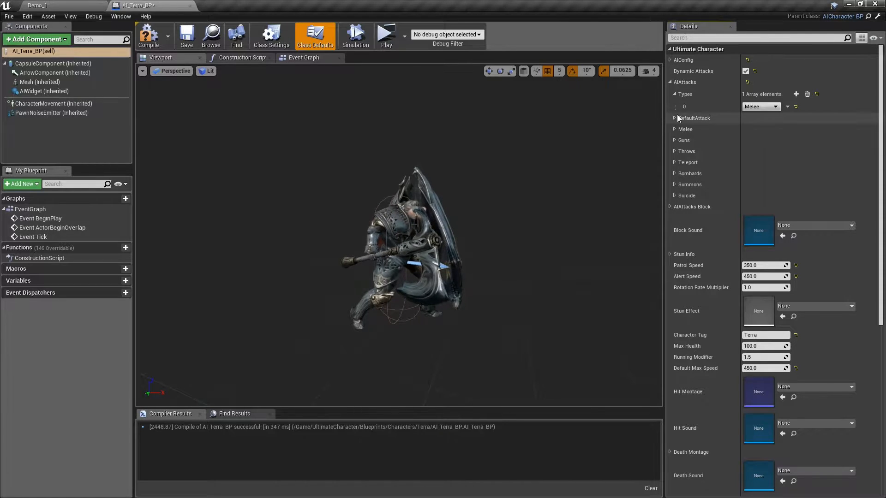
Add an element to the AIAttacks Melee array and set its Base Tag to Axe.
left_click(675, 129)
left_click(796, 153)
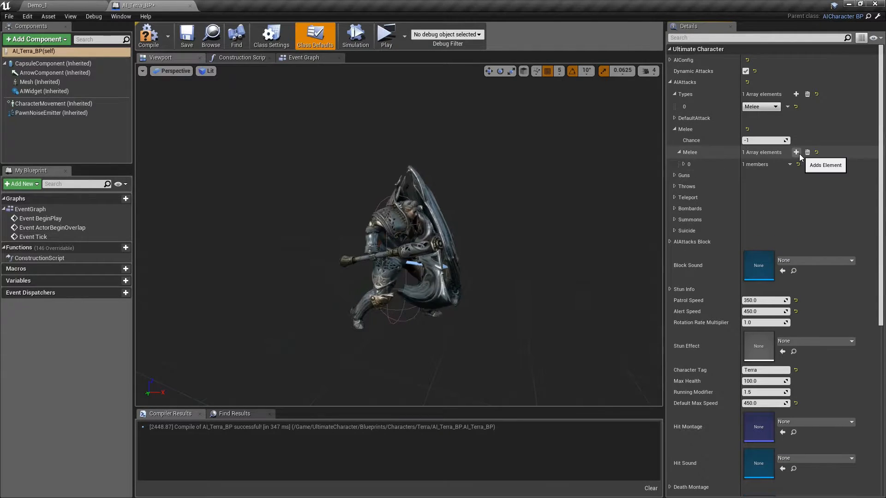
left_click(684, 164)
left_click(688, 176)
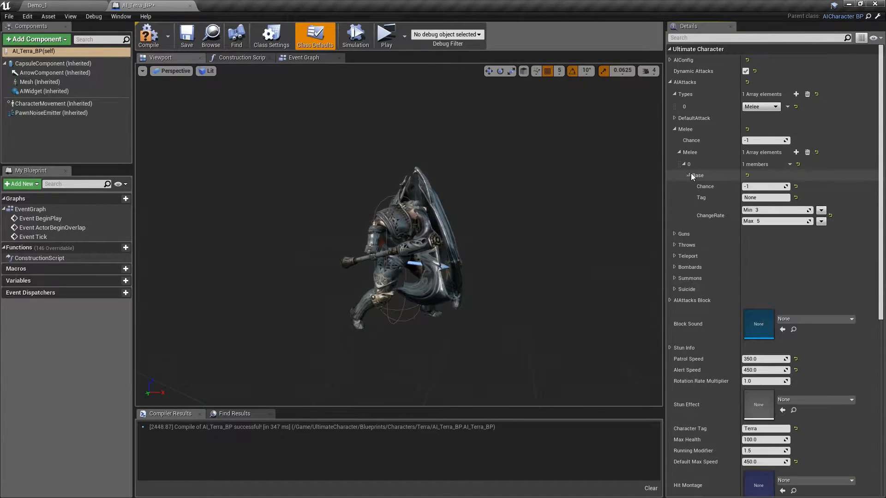
left_click(763, 197)
type("Axe")
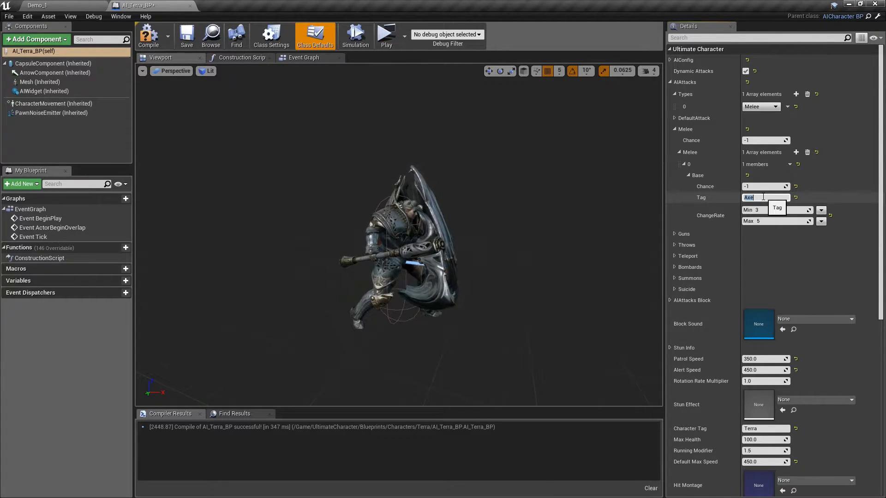
Set the DefaultAttack's AttackType to Melee and its Tag to Axe, then compile and save AI_Terra_BP.
left_click(674, 118)
left_click(781, 131)
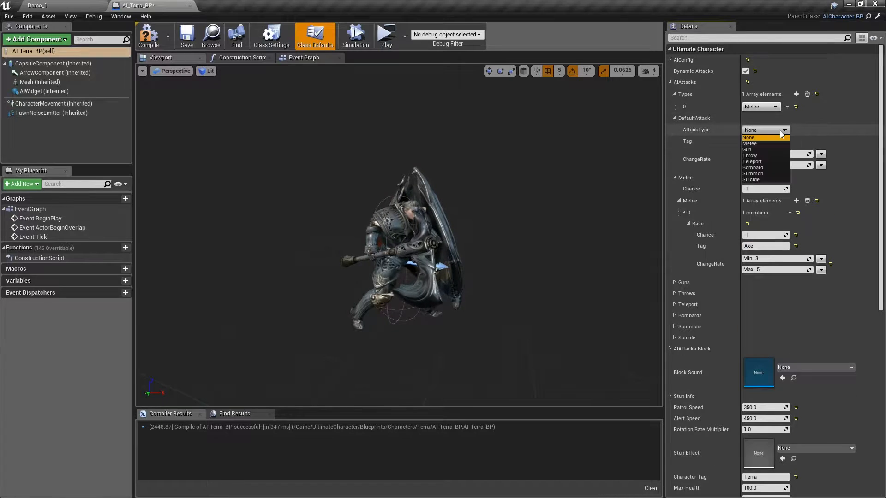
left_click(763, 143)
left_click(763, 141)
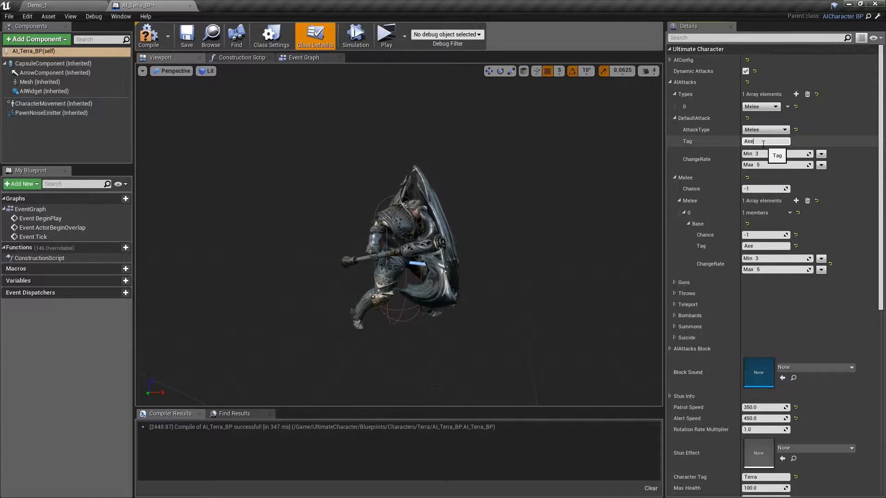
left_click(148, 36)
left_click(186, 37)
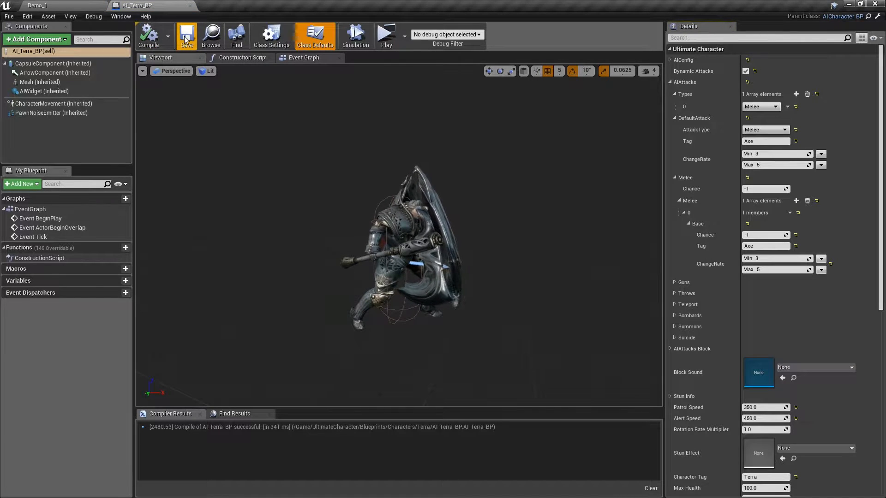
Open the T_AI_Melee data table from the UltimateCharacter Blueprints/Data/Tables/AI folder.
left_click(51, 6)
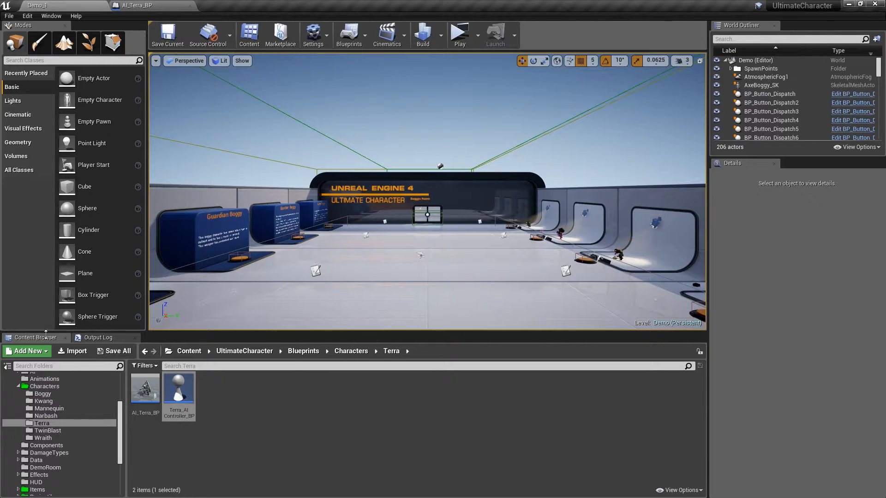
scroll(28, 422, "down", 3)
scroll(27, 421, "down", 3)
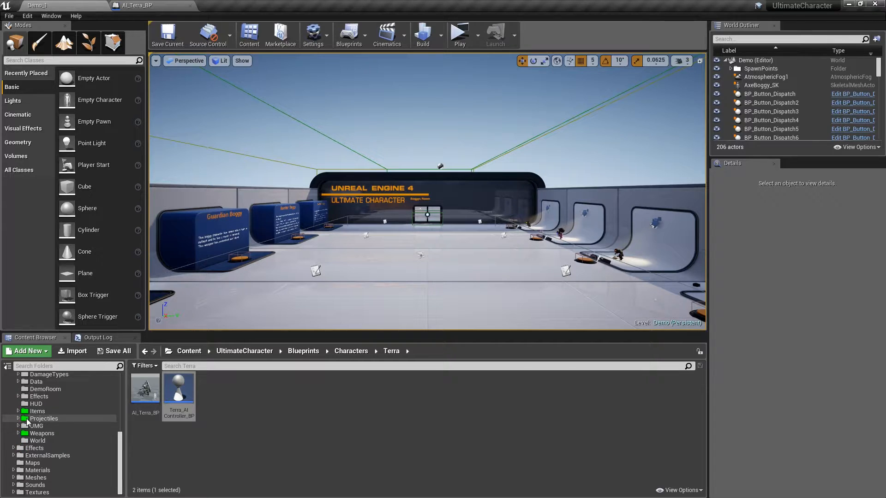
scroll(27, 421, "up", 5)
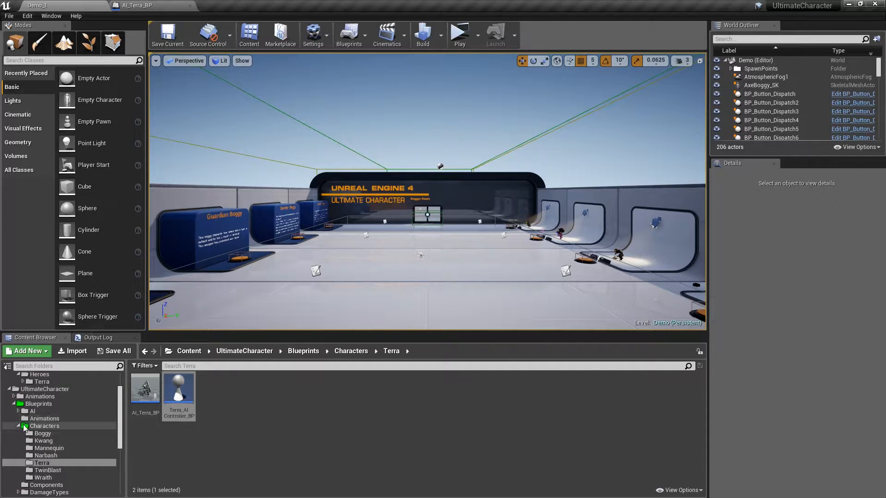
left_click(22, 428)
left_click(19, 427)
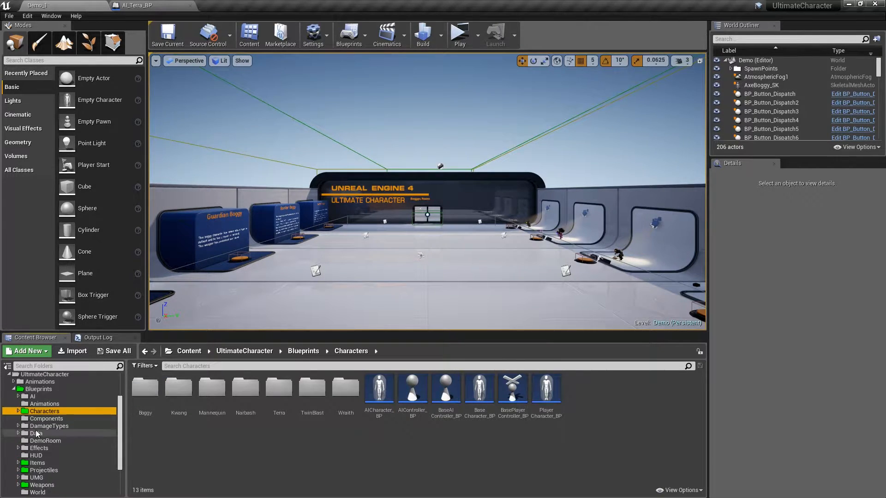
left_click(36, 448)
double_click(545, 388)
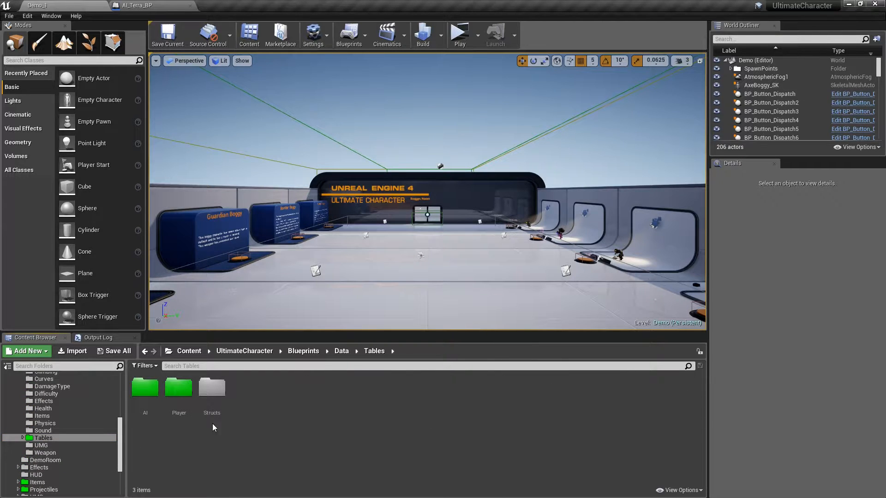
double_click(145, 388)
left_click(219, 396)
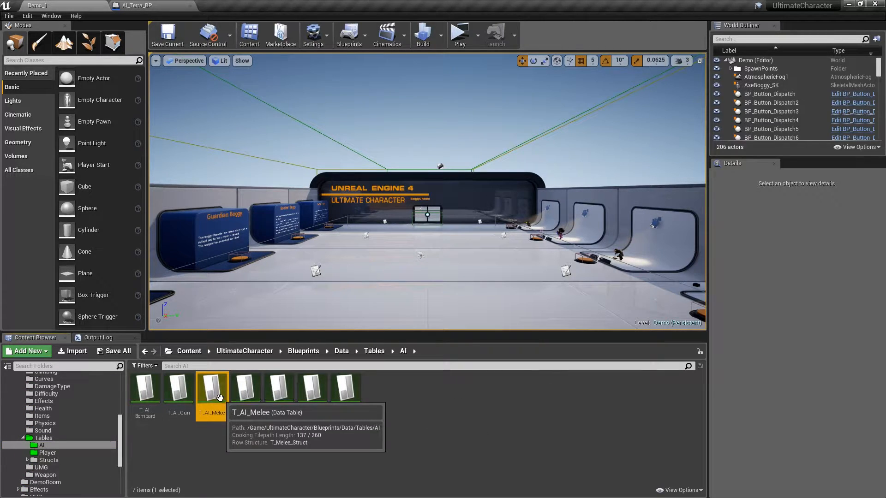
double_click(219, 397)
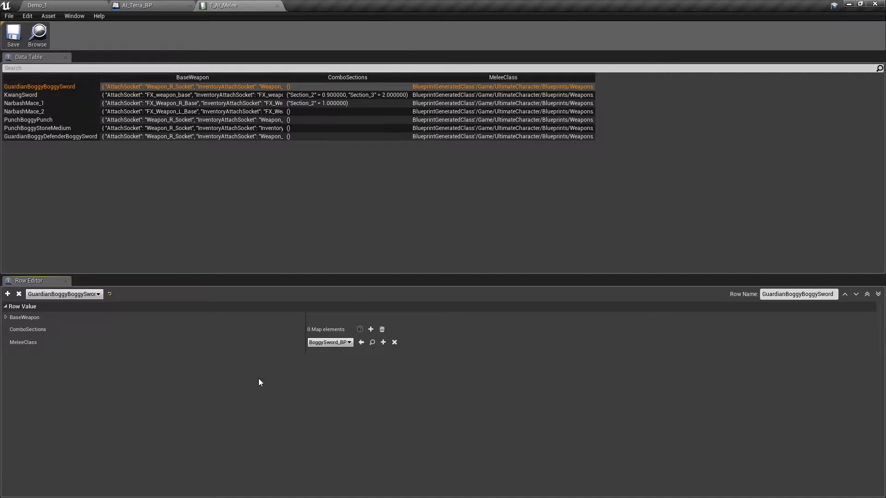
Add a row named TerraAxe to the T_AI_Melee table and expand its BaseWeapon settings.
left_click(7, 294)
left_click(773, 294)
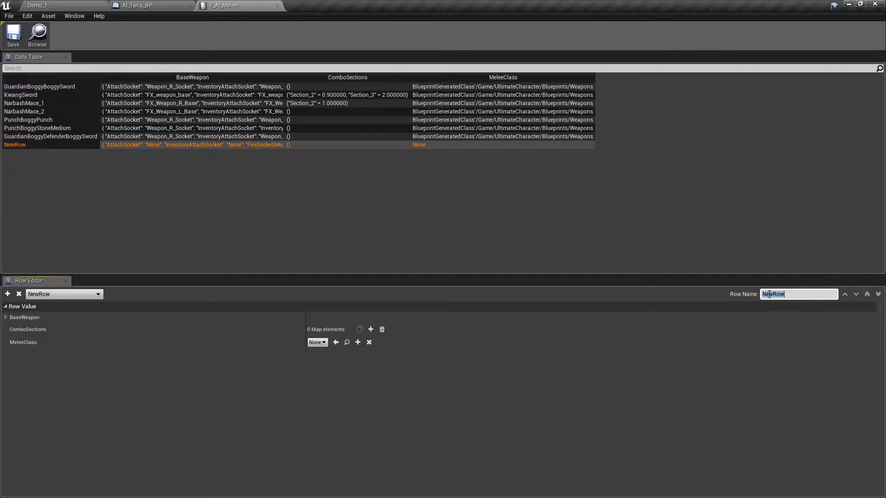
type("TerraAxe")
key("Return")
left_click(6, 317)
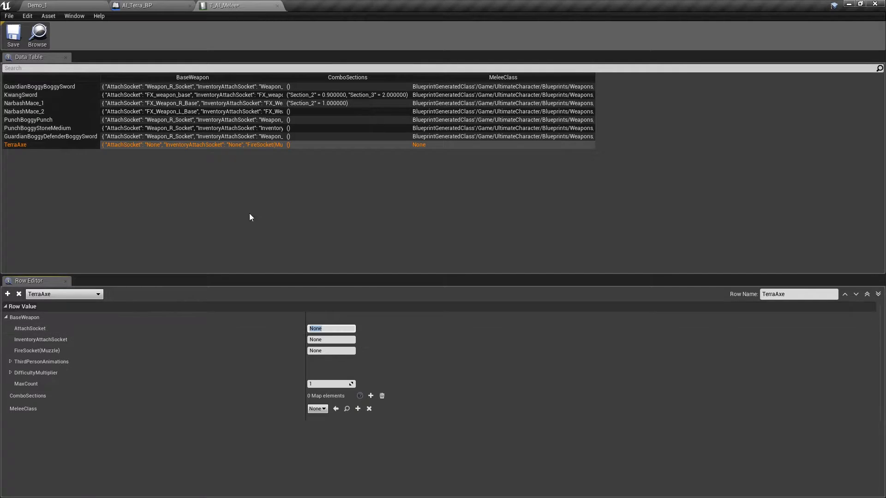
Locate AI_Terra_BP's skeletal mesh in the project content and open the Terra_Skeleton asset stored beside it.
left_click(168, 6)
left_click(40, 82)
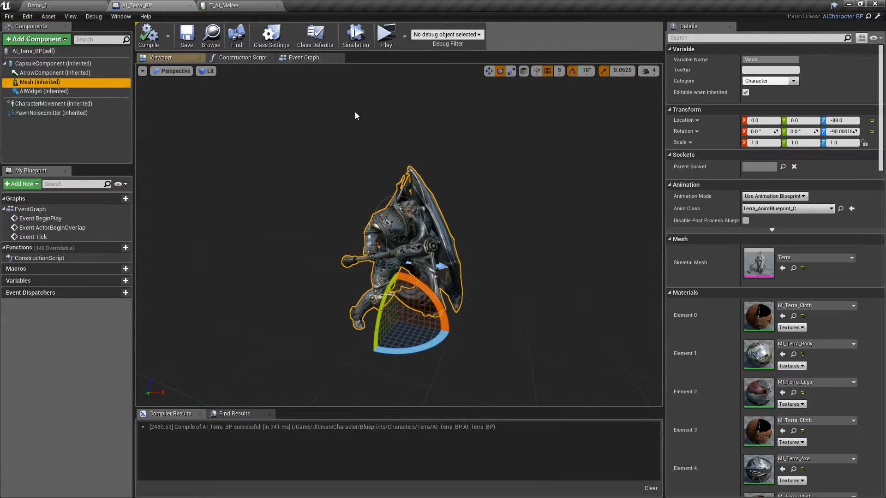
left_click(793, 268)
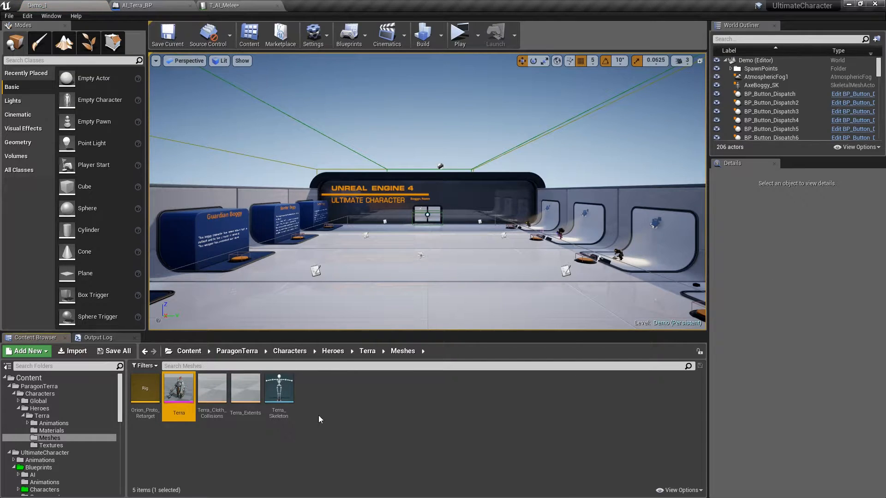
left_click(284, 391)
double_click(284, 391)
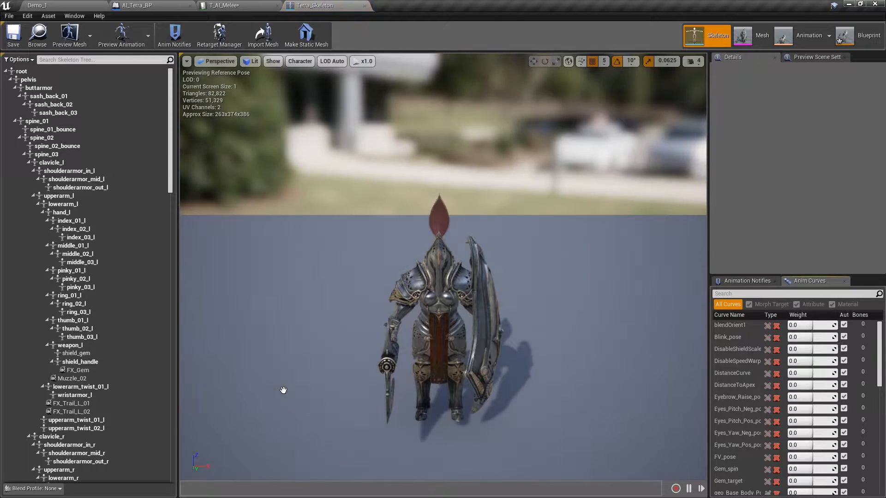
Add a socket to the weapon_r bone of Terra_Skeleton.
scroll(85, 237, "down", 4)
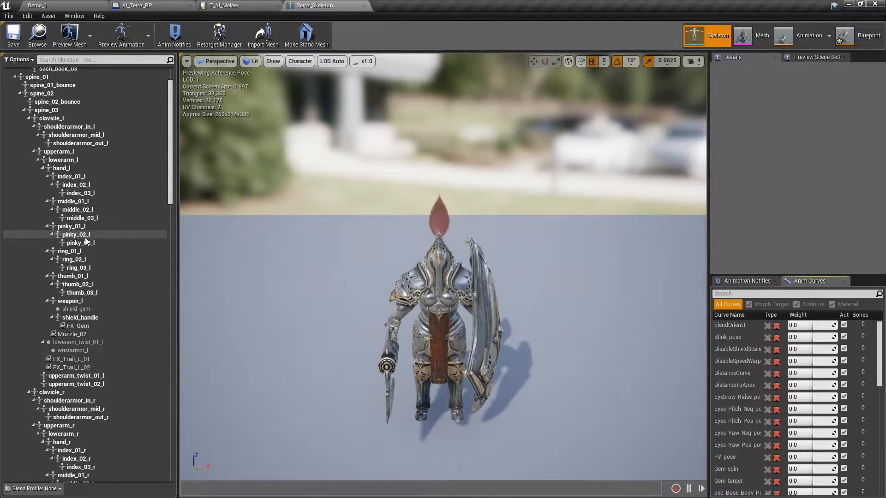
scroll(85, 237, "down", 10)
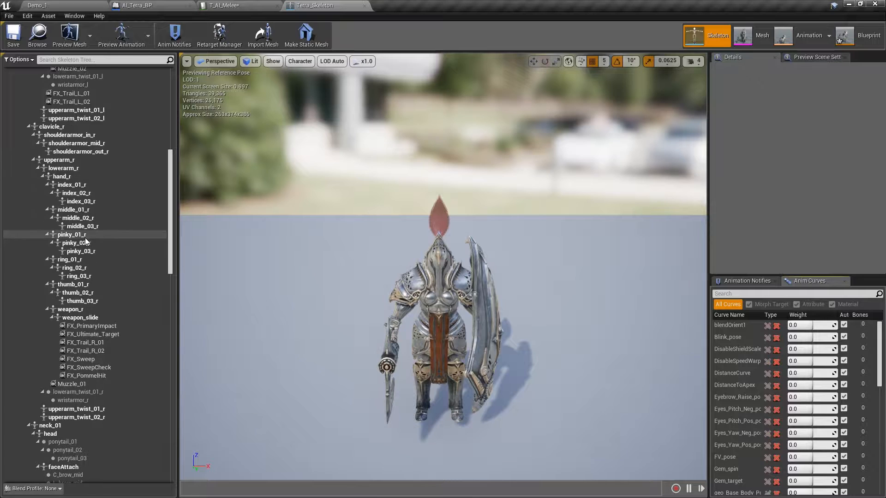
left_click(73, 310)
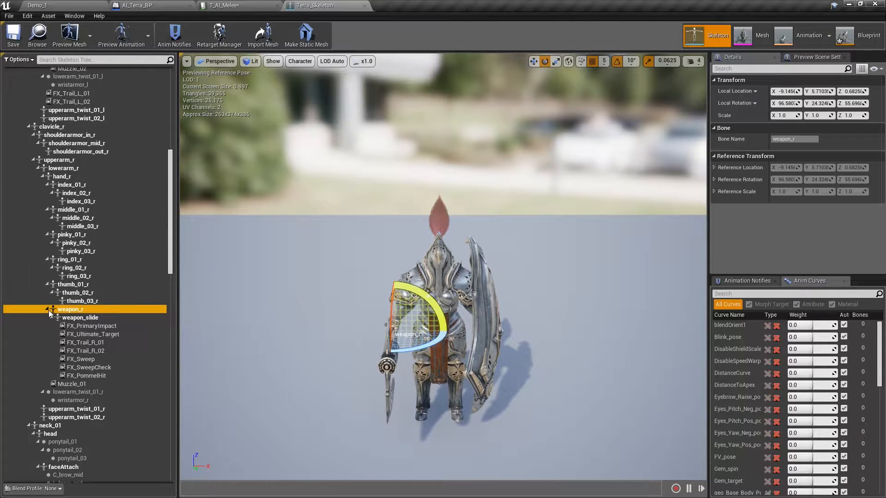
left_click(76, 319)
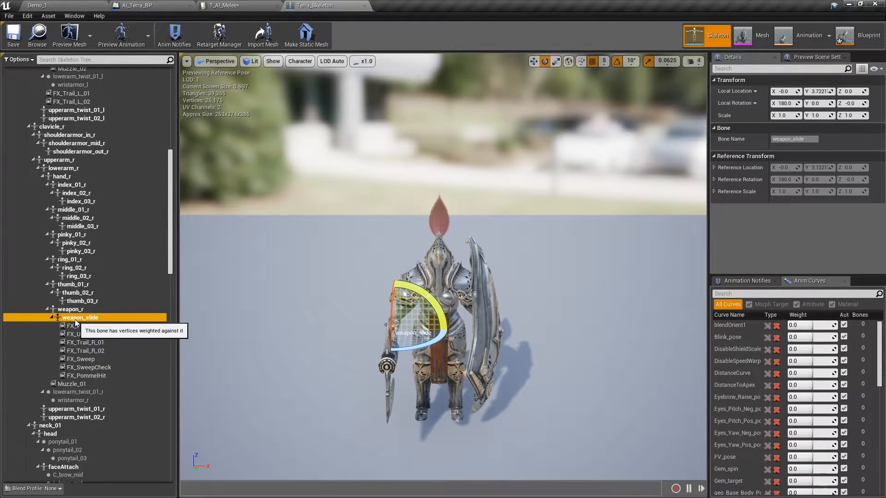
left_click(52, 318)
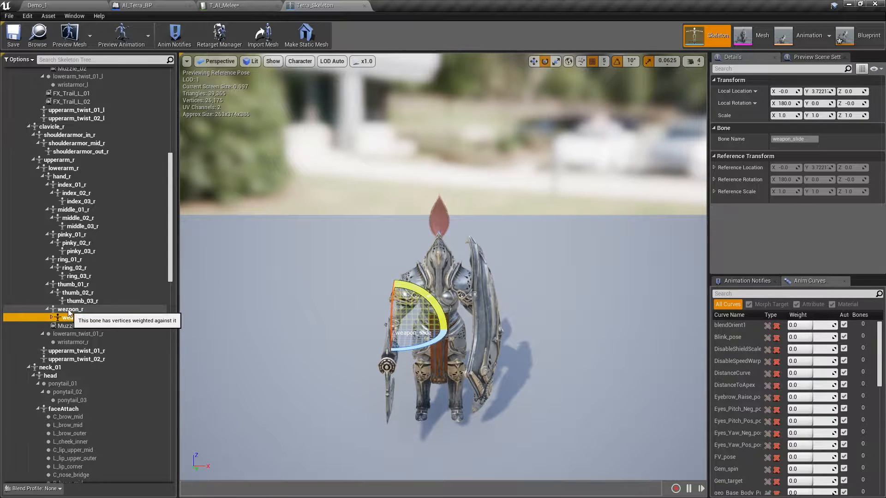
left_click(70, 310)
right_click(70, 310)
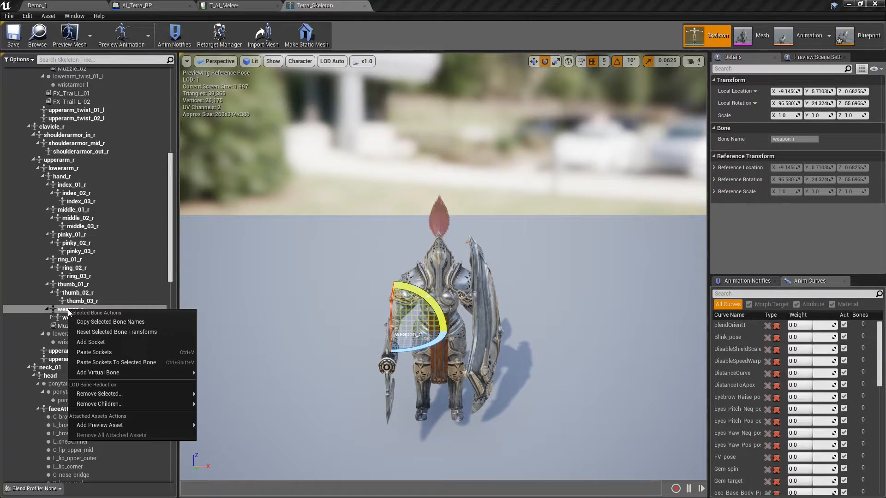
left_click(90, 339)
Rename the new weapon_r socket to WeaponSocket.
left_click(87, 385)
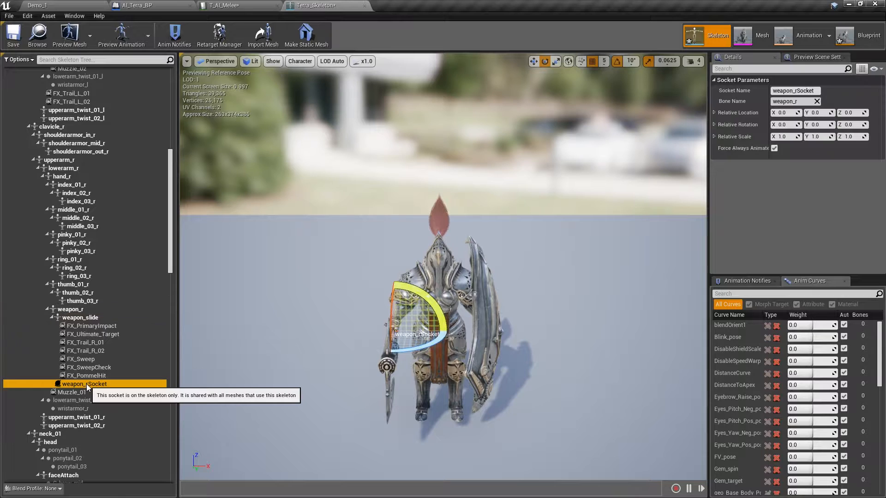
left_click(88, 384)
type("WeaponSocket")
key("Return")
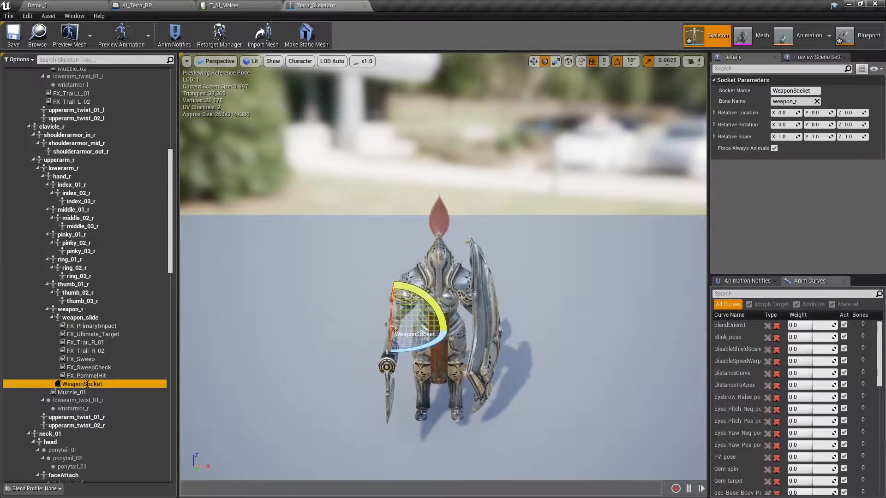
In the TerraAxe row of T_AI_Melee, set both AttachSocket and InventoryAttachSocket to WeaponSocket.
left_click(252, 5)
left_click(332, 326)
type("WeaponSocket")
key("Return")
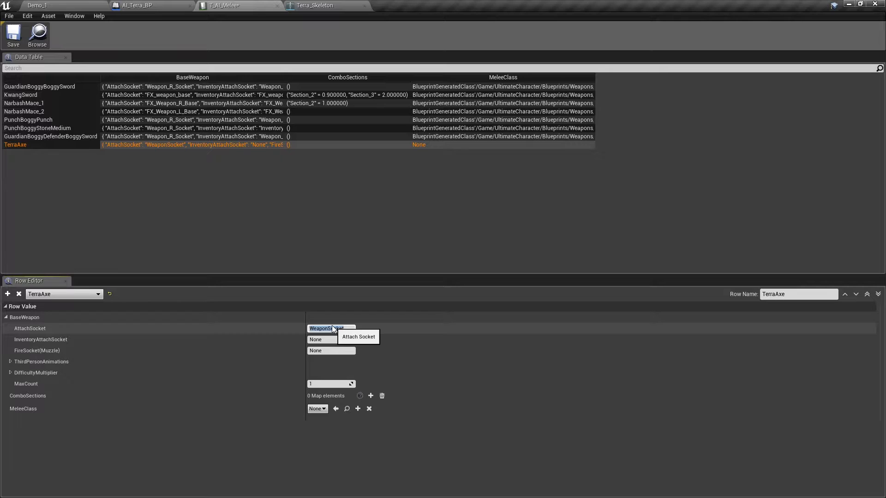
left_click(327, 340)
type("WeaponS")
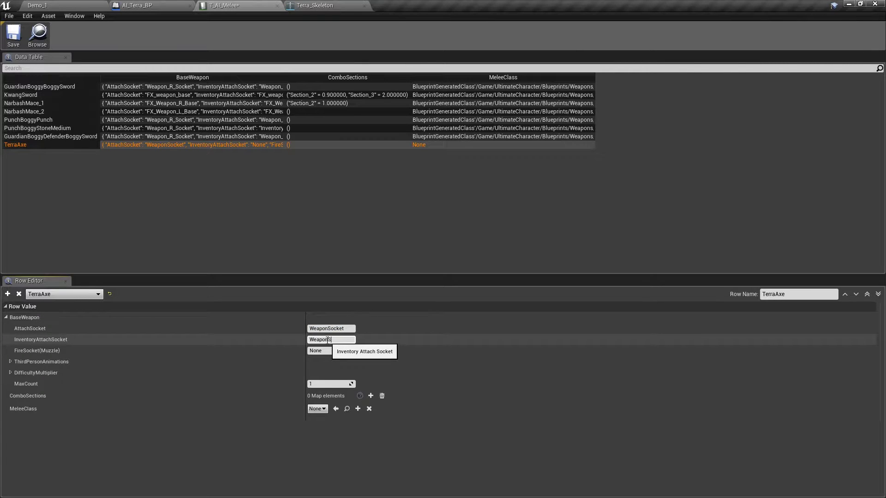
type("ocket")
key("Return")
Examine the sockets under the weapon_slide bone in Terra_Skeleton to find one located on the axe blade.
left_click(323, 350)
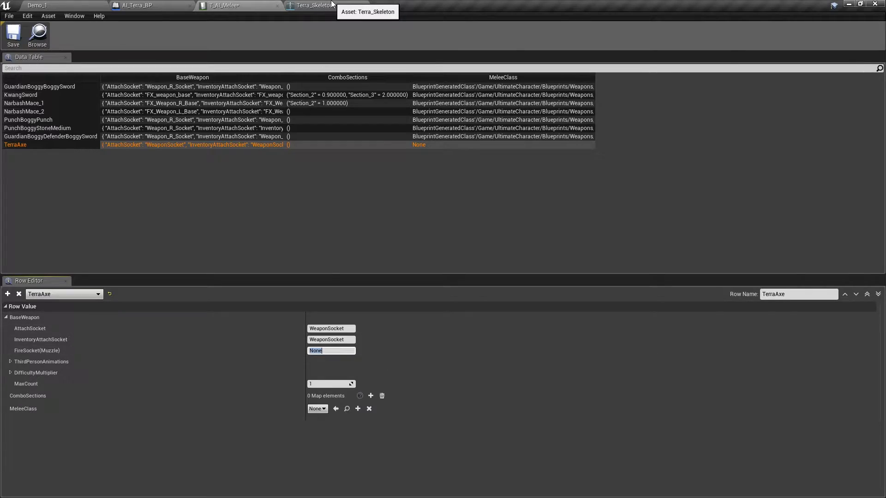
left_click(315, 5)
left_click(80, 318)
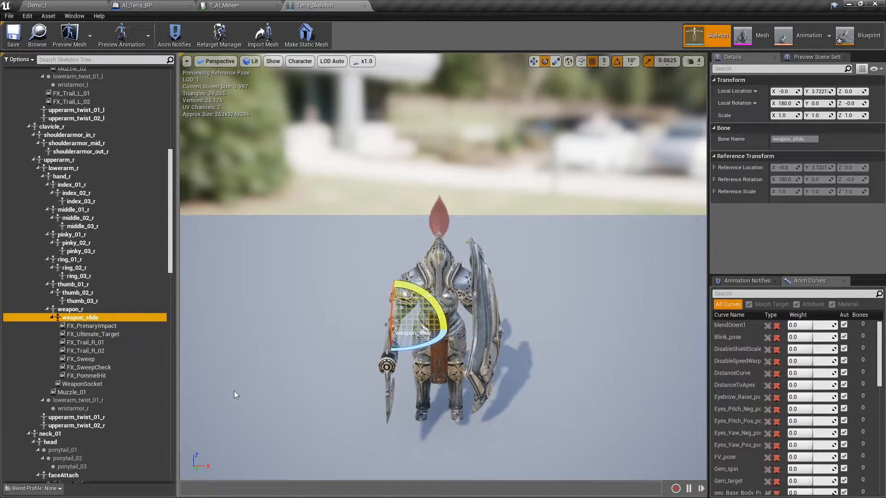
key("f")
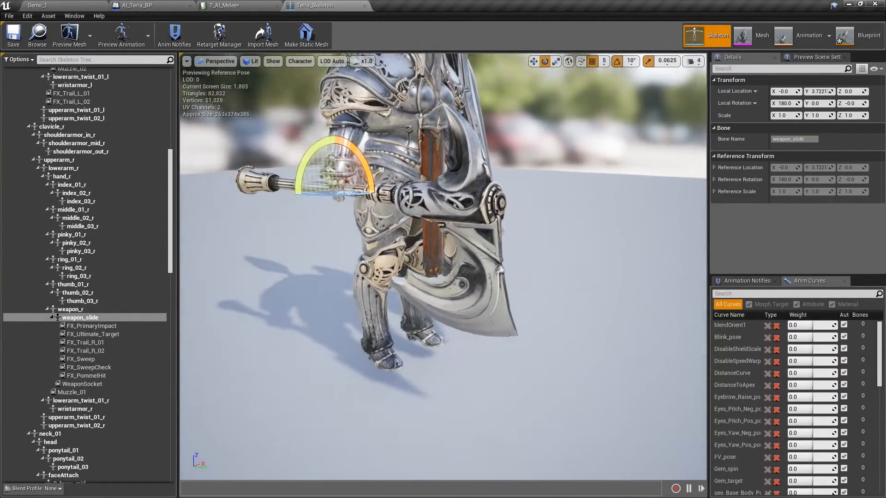
left_click(88, 327)
left_click(89, 334)
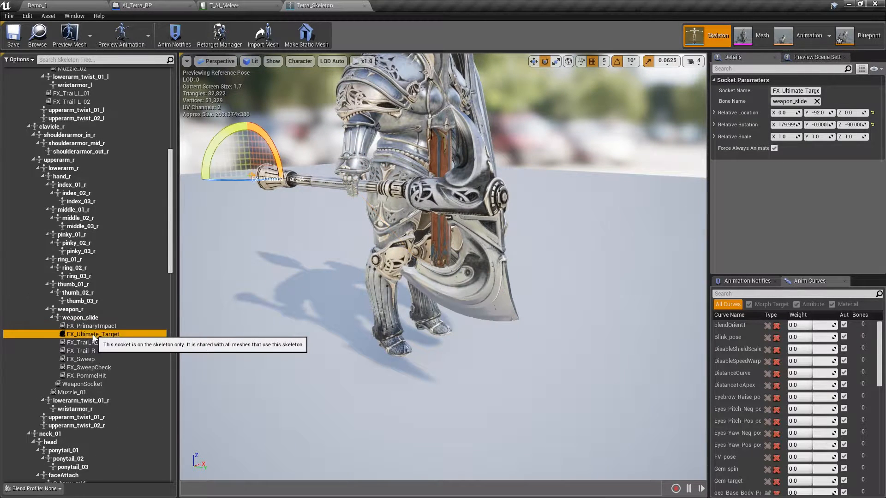
left_click(90, 342)
left_click(92, 351)
left_click(91, 359)
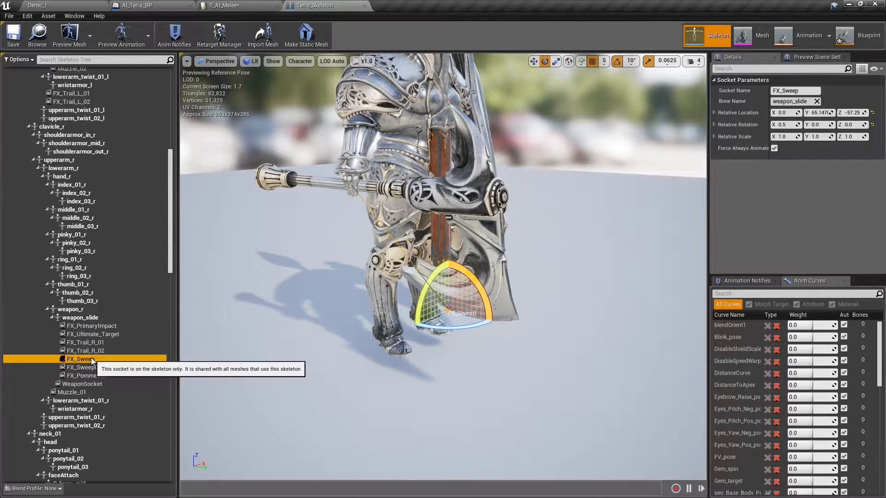
left_click(92, 368)
left_click(93, 375)
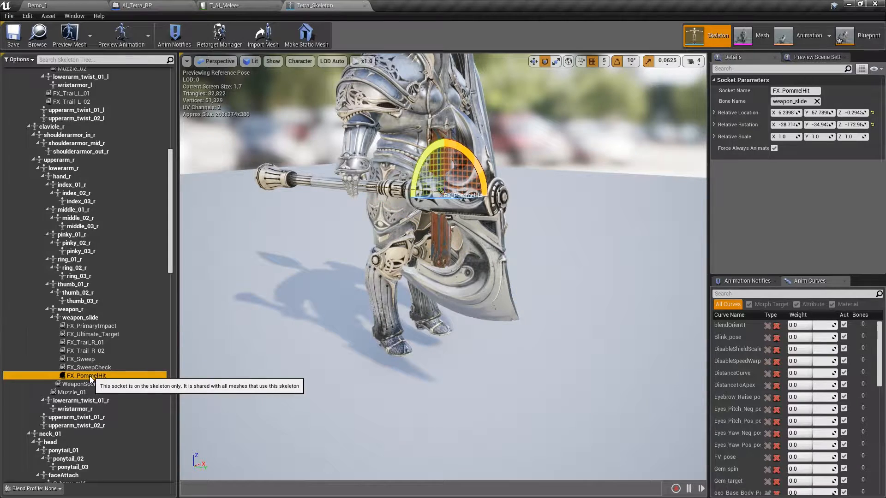
left_click(83, 334)
left_click(87, 327)
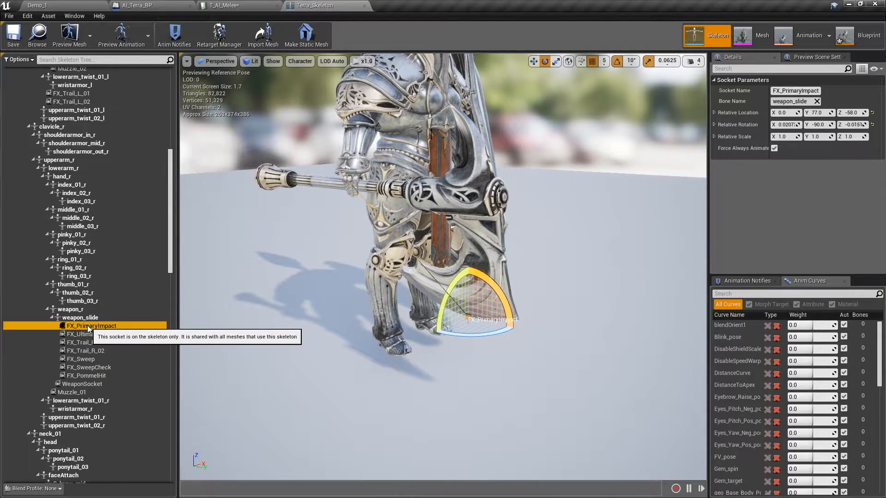
Copy the FX_PrimaryImpact socket name into FireSocket(Muzzle) of the TerraAxe row in T_AI_Melee and save the table.
left_click(788, 91)
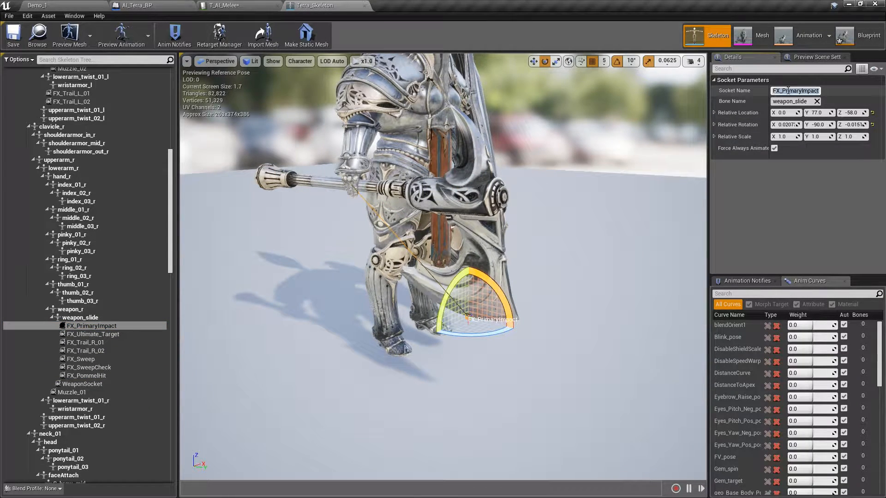
right_click(788, 91)
left_click(811, 126)
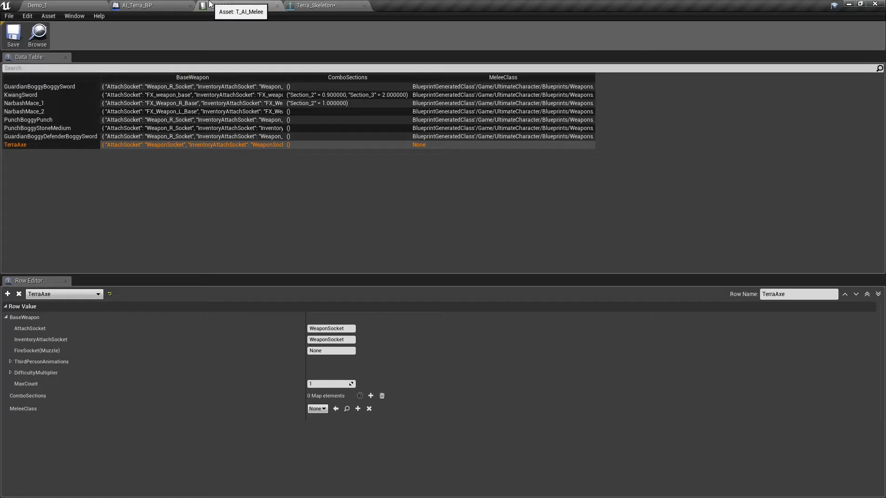
right_click(327, 351)
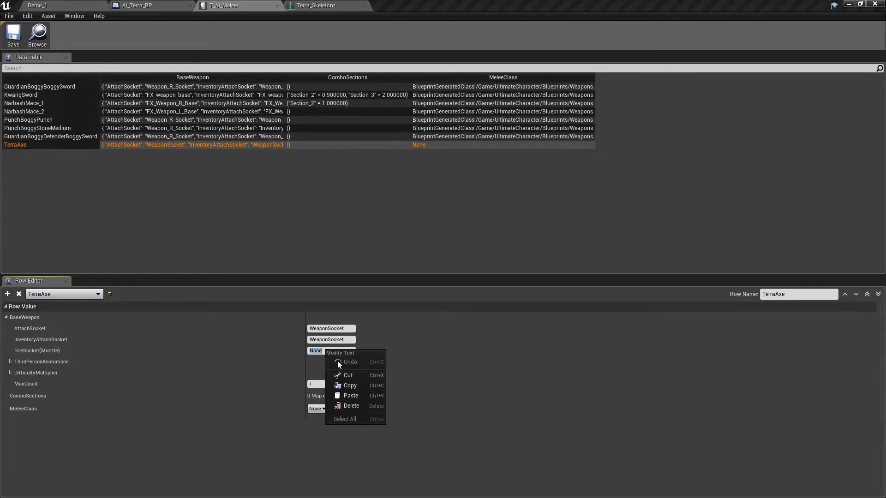
left_click(357, 398)
left_click(13, 35)
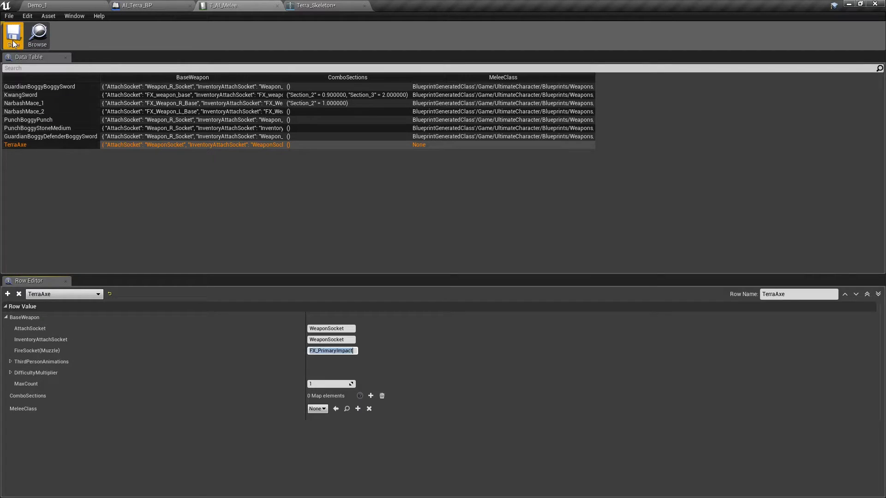
Expand the Fire settings under ThirdPersonAnimations in the TerraAxe row, and save the Terra_Skeleton asset.
left_click(10, 362)
left_click(15, 395)
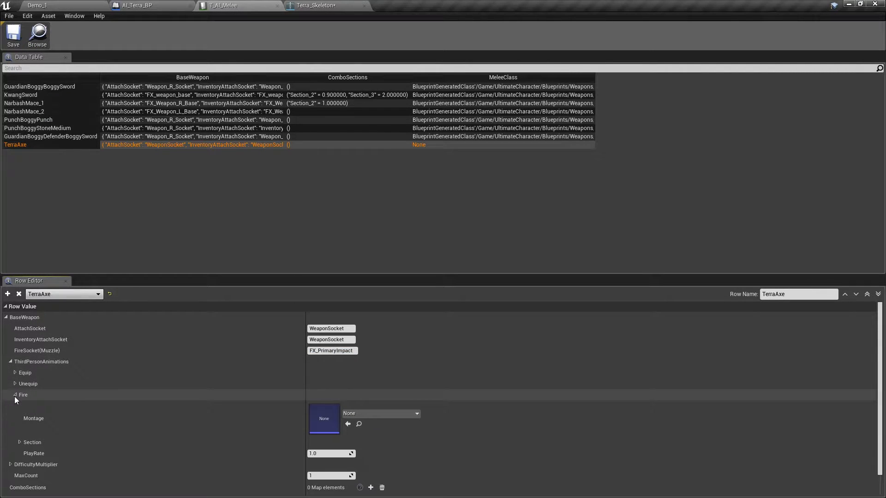
scroll(18, 406, "down", 1)
left_click(316, 6)
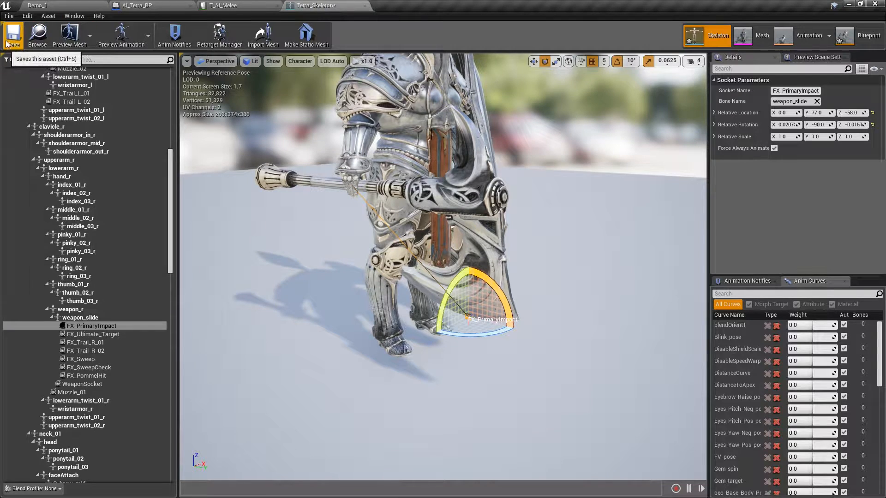
left_click(37, 43)
In Terra's Animations folder, create an animation montage from Primary_Melee_A_slow and name it AM_Terra_Attack.
left_click(51, 423)
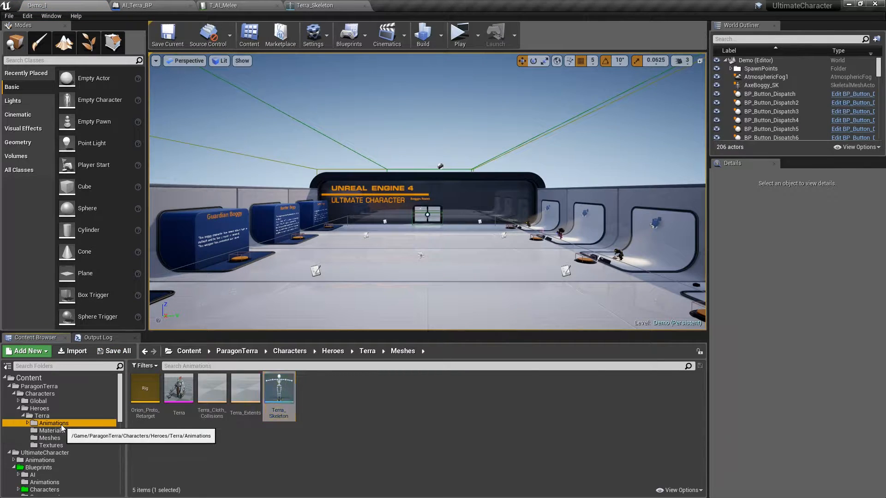
right_click(621, 392)
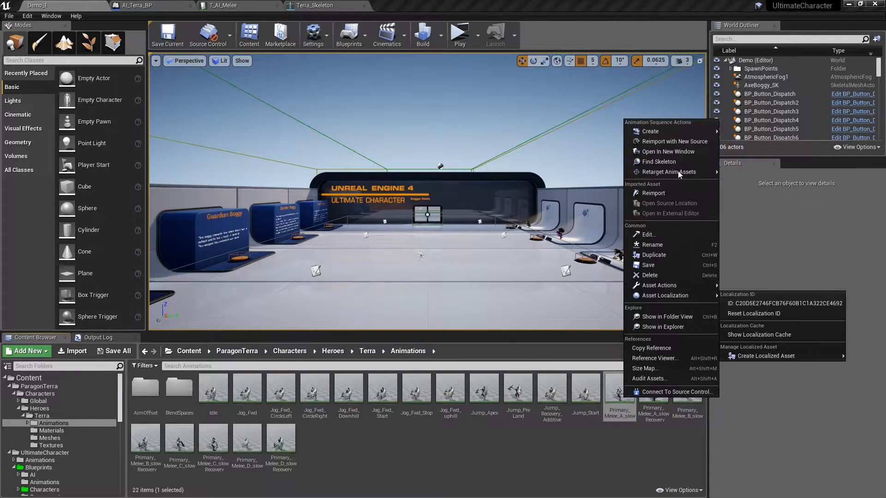
mouse_move(683, 132)
left_click(759, 141)
type("AM_Terra")
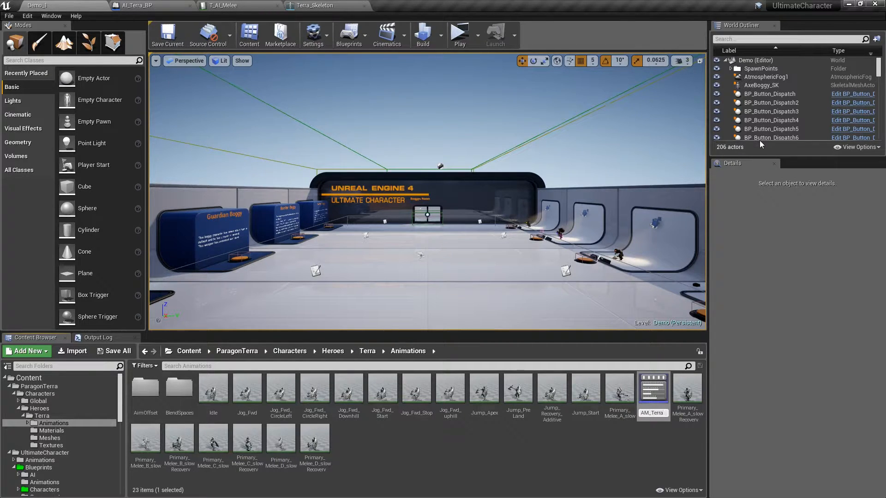
type("_Attack")
key("Return")
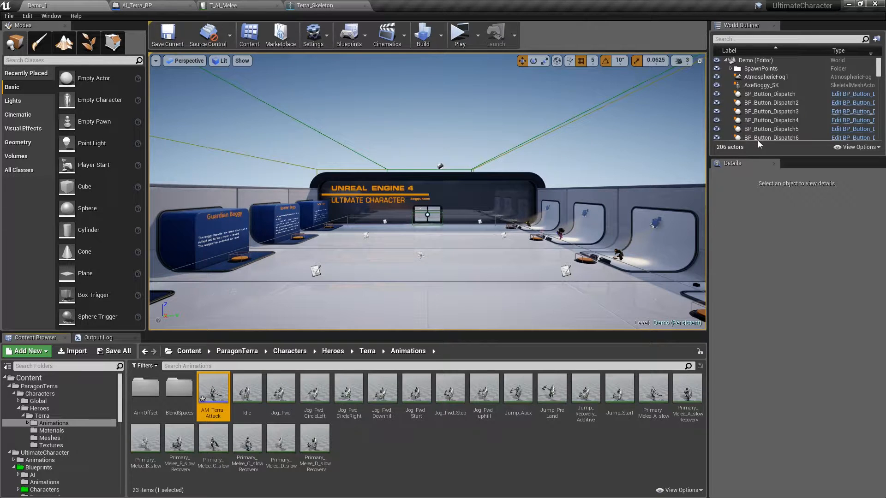
Open AM_Terra_Attack, assign its slot to DefaultGroup.UpperBody and return the preview to the first frame.
double_click(221, 401)
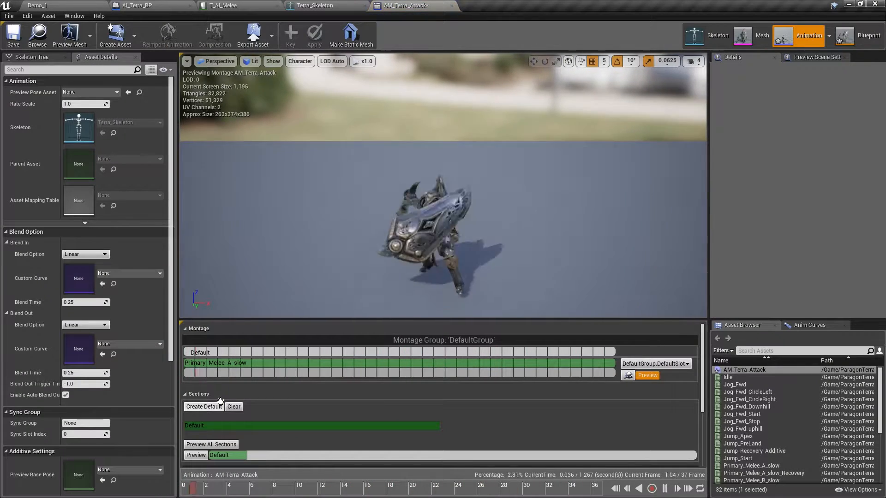
left_click(655, 364)
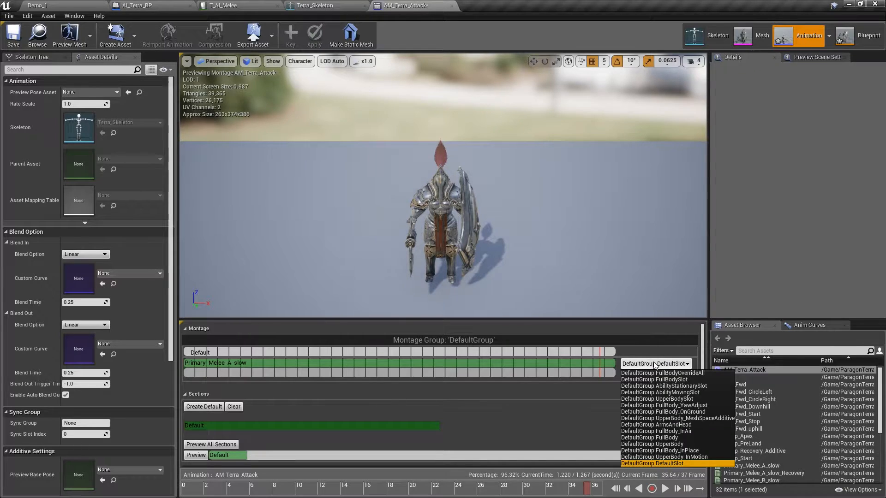
left_click(654, 445)
left_click(621, 488)
Find Primary_Melee_A_slow_Recovery among the animation assets and append it to the montage after Primary_Melee_A_slow.
left_click(741, 350)
type("recov")
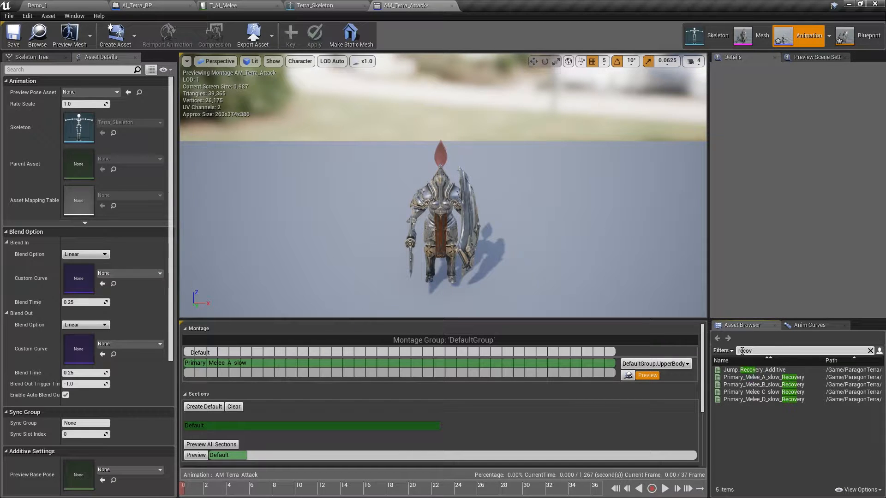
left_click_drag(764, 378, 216, 363)
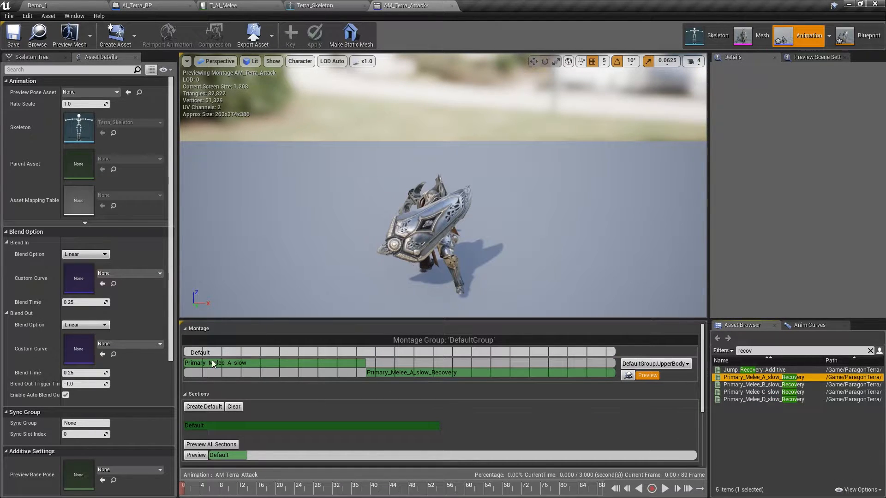
Rename the montage's Default section to Section_1.
left_click(186, 352)
left_click(798, 92)
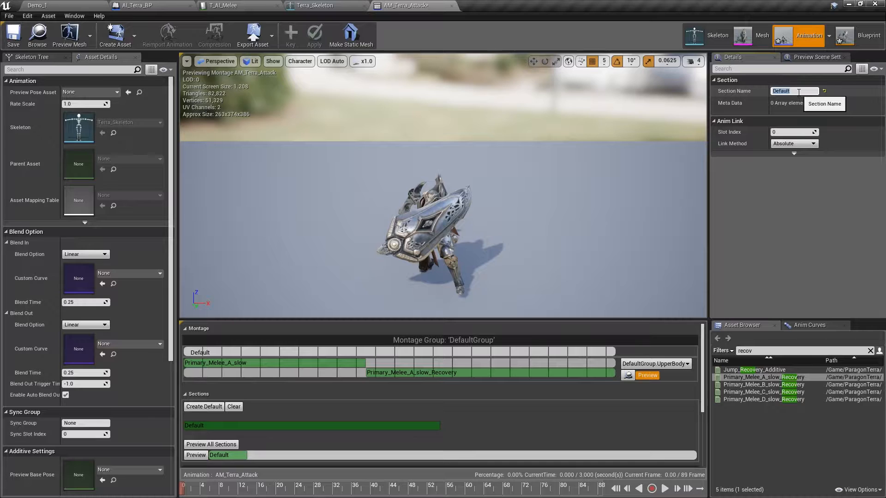
type("Section_1")
key("Return")
Filter the animation assets by "mele" and append Primary_Melee_B_slow and Primary_Melee_B_slow_Recovery to the montage.
left_click(746, 350)
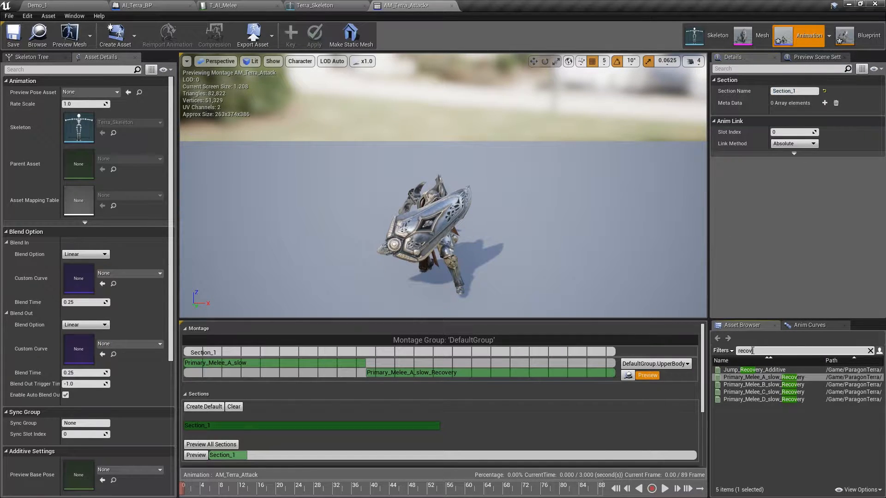
type("mele")
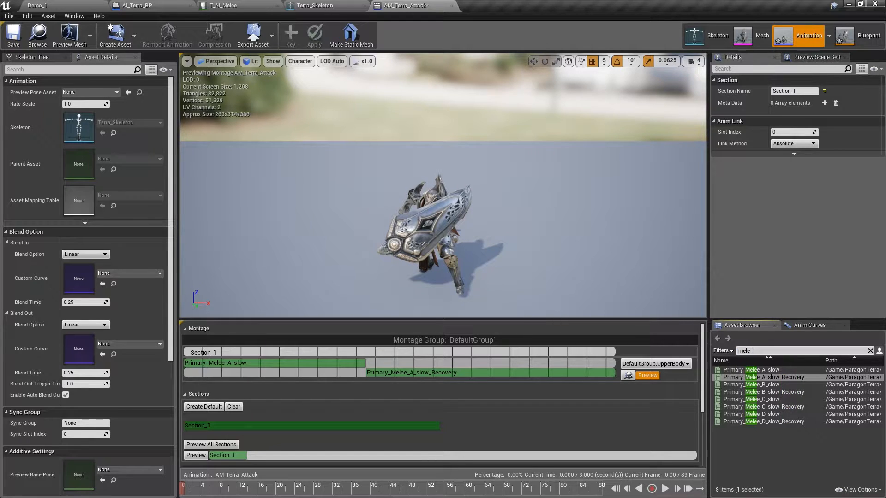
left_click_drag(756, 384, 549, 365)
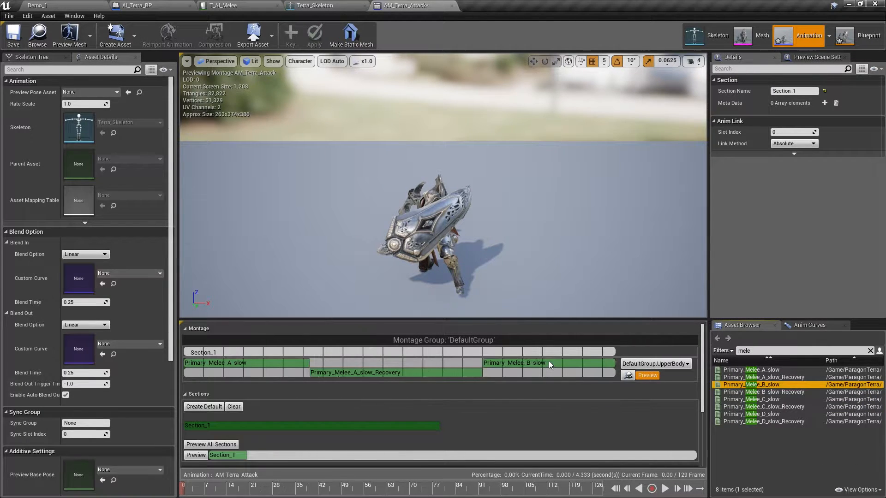
left_click_drag(762, 392, 607, 376)
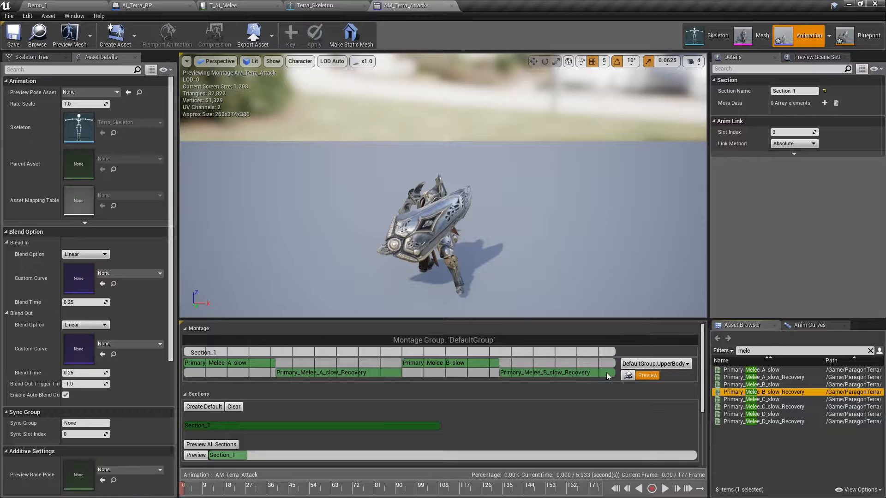
Add a montage section named Section_2 and align it with the start of Primary_Melee_B_slow.
right_click(404, 354)
left_click(411, 362)
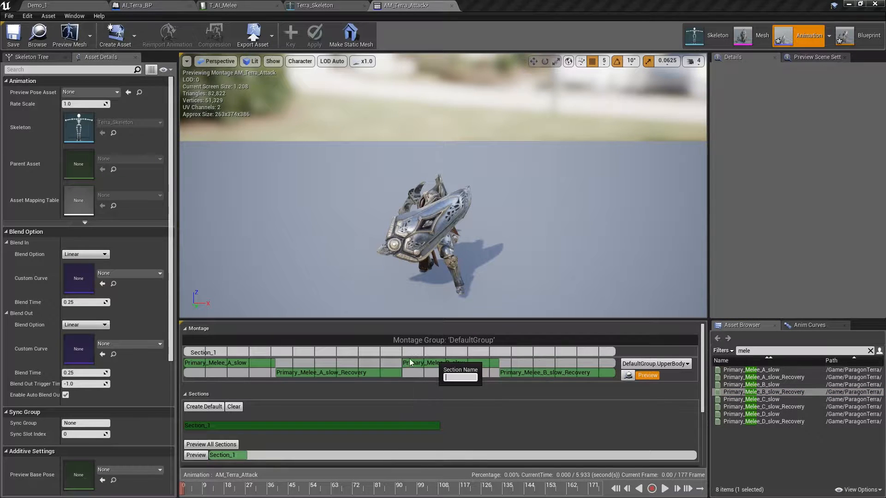
type("Section_2")
key("Return")
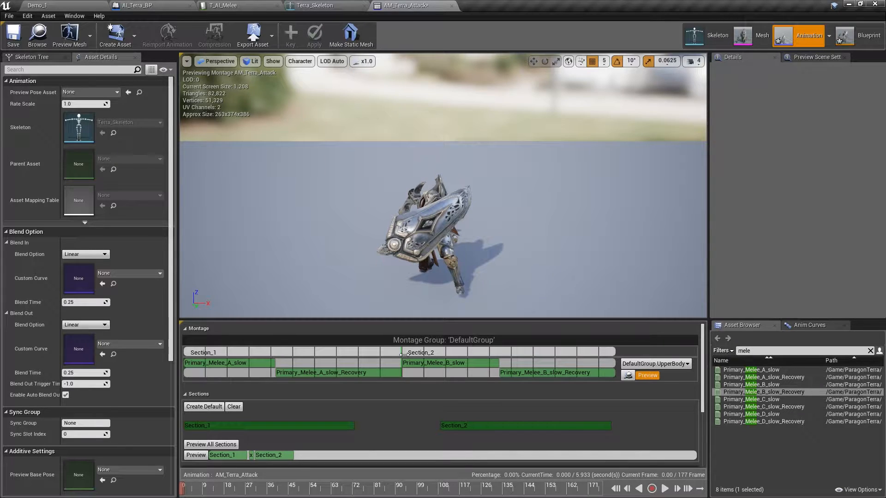
left_click(398, 350)
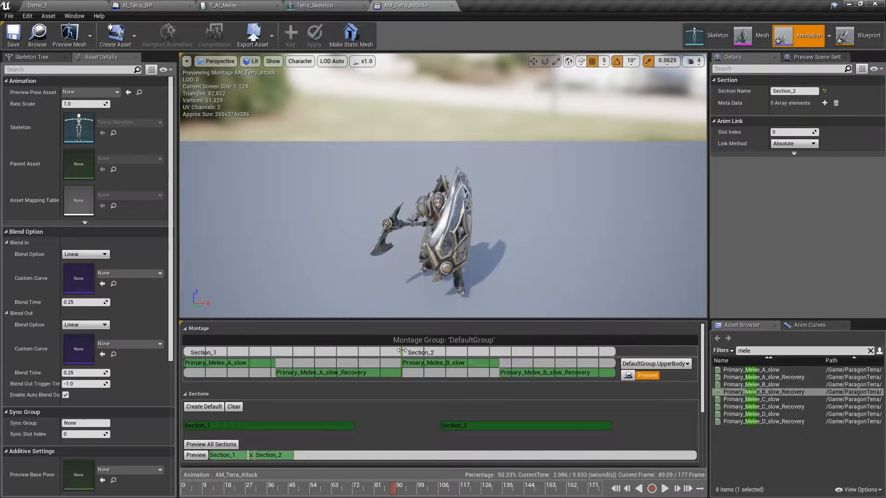
scroll(403, 350, "up", 4)
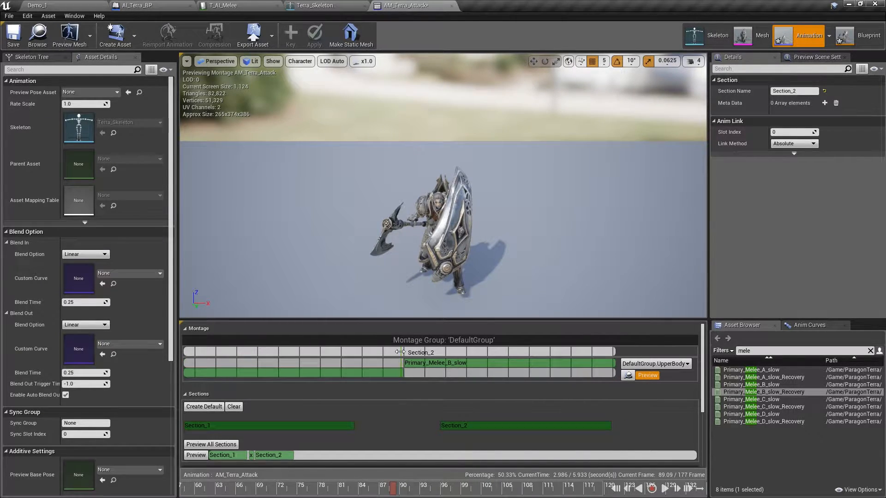
scroll(516, 374, "down", 4)
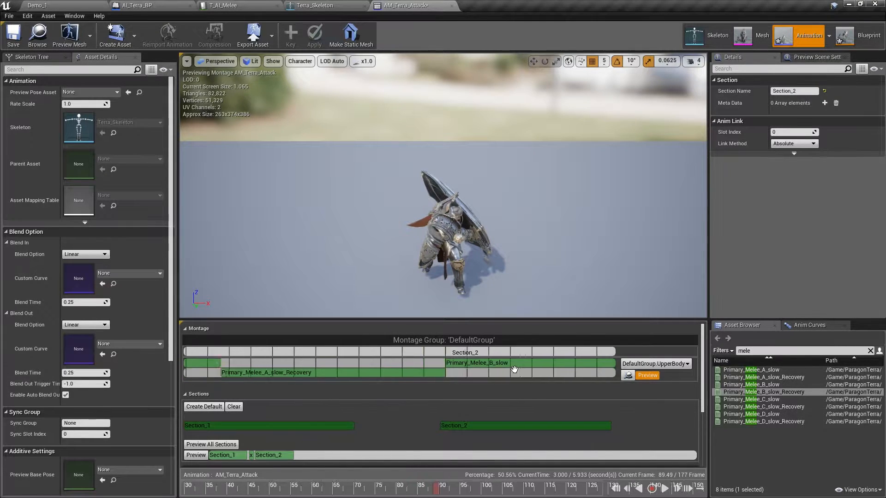
Append Primary_Melee_C_slow and Primary_Melee_C_slow_Recovery to the montage and add a montage section named Section_3.
left_click_drag(751, 399, 595, 364)
left_click_drag(762, 406, 608, 380)
right_click(473, 360)
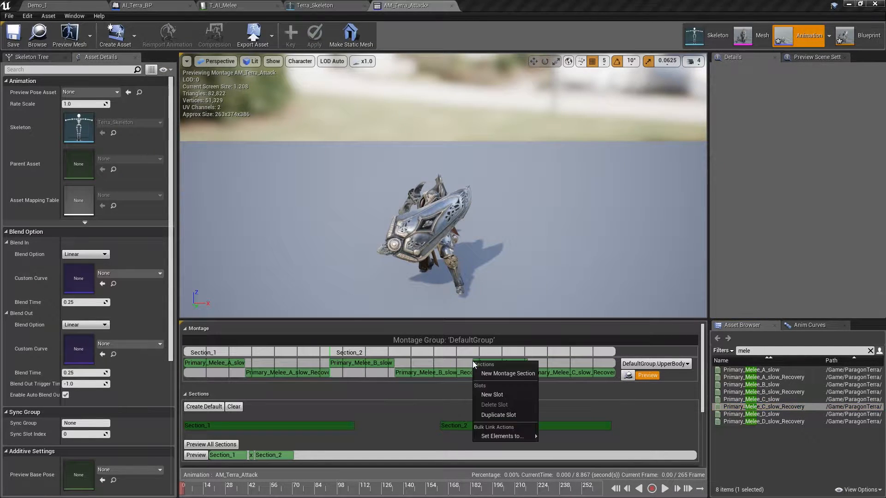
left_click(486, 371)
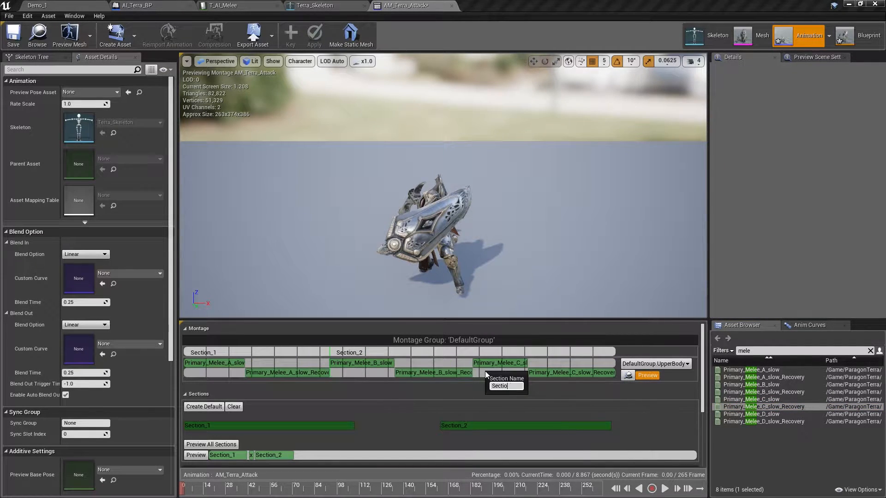
type("_3")
key("Return")
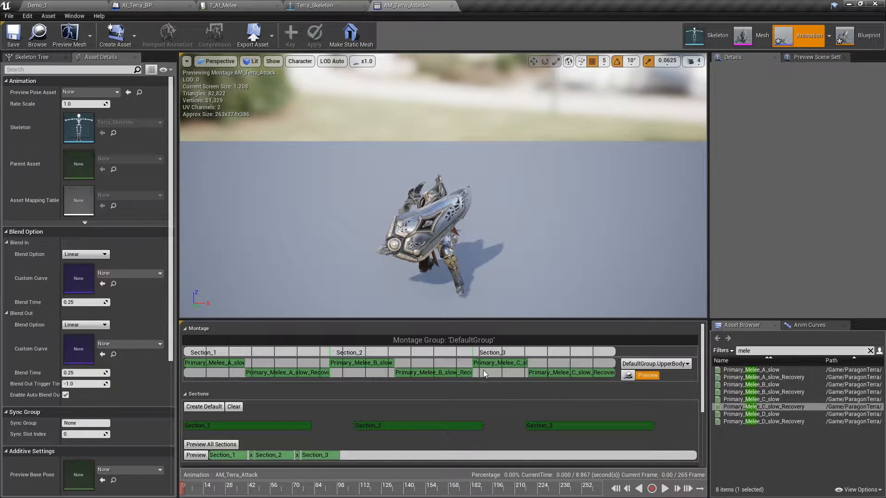
Align the Section_3 marker with the start of Primary_Melee_C_slow.
scroll(537, 365, "up", 4)
scroll(537, 365, "up", 9)
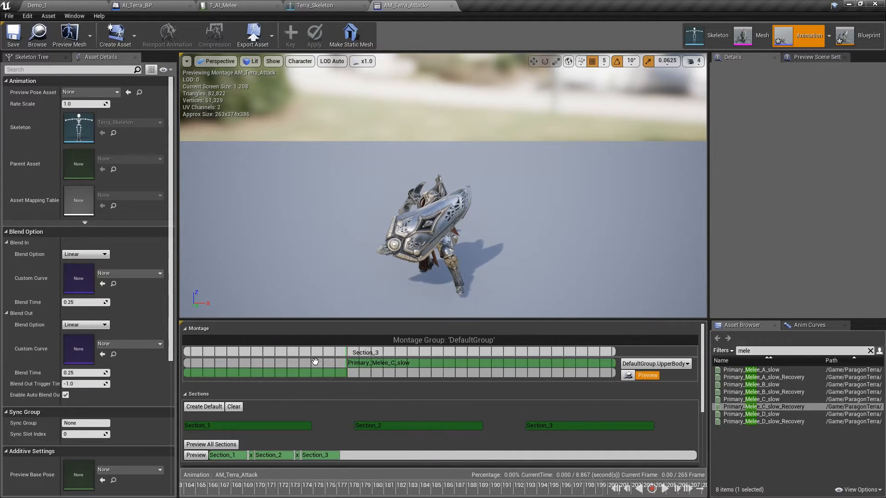
left_click(354, 352)
scroll(418, 352, "down", 8)
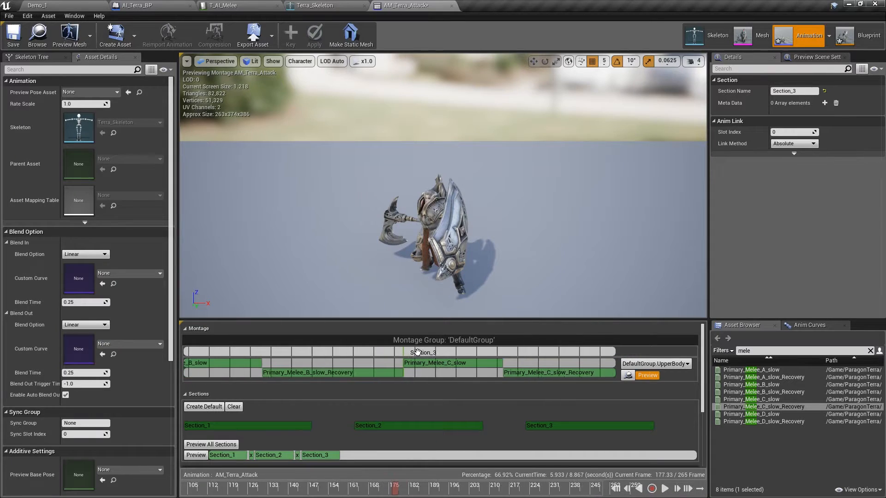
scroll(417, 353, "down", 3)
Append Primary_Melee_D_slow and Primary_Melee_D_slow_Recovery to the montage and add a montage section named Section_4.
left_click_drag(738, 414, 603, 361)
left_click_drag(779, 421, 612, 374)
right_click(511, 350)
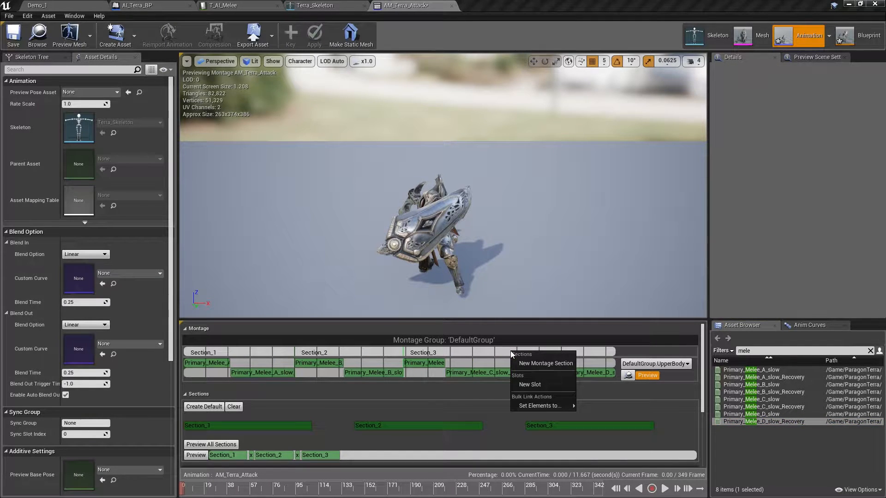
left_click(520, 361)
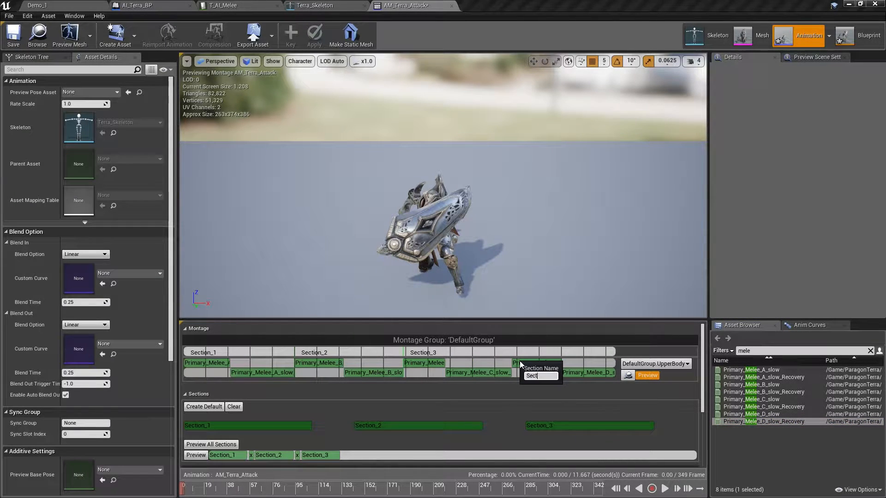
type("Section_4")
key("Return")
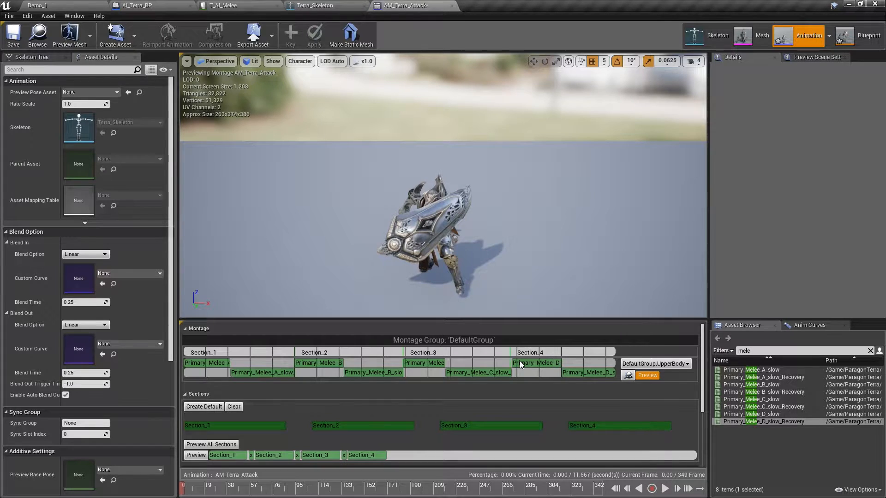
Align the Section_4 marker with the start of Primary_Melee_D_slow.
scroll(520, 361, "up", 3)
left_click_drag(494, 353, 497, 352)
scroll(496, 355, "down", 5)
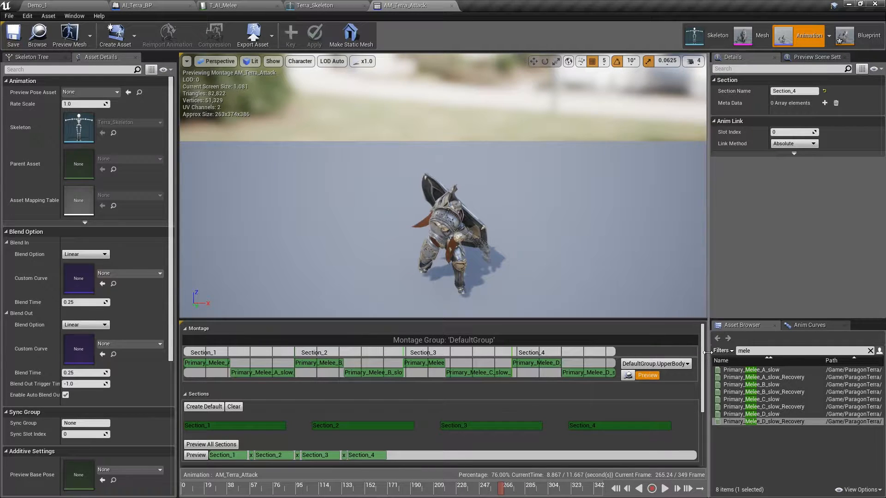
Clear the links between the montage sections so each one plays separately, and save the montage.
scroll(702, 372, "down", 3)
left_click_drag(702, 373, 679, 380)
left_click(235, 334)
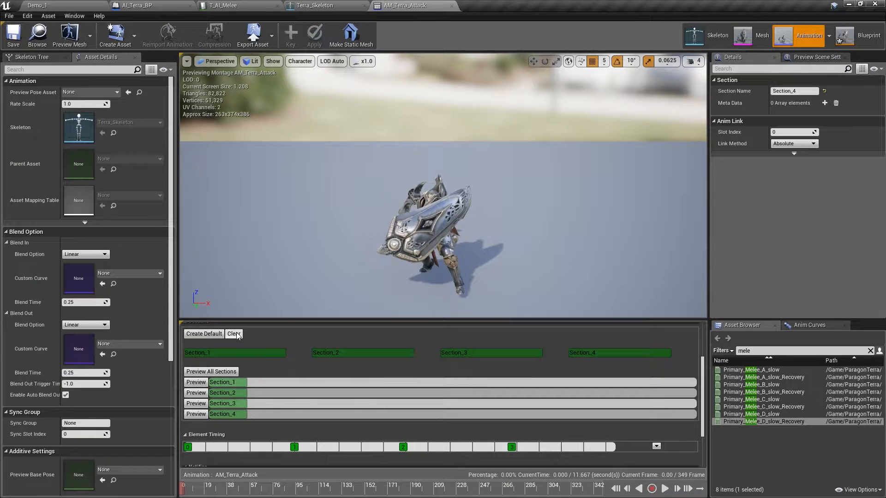
left_click_drag(703, 368, 703, 400)
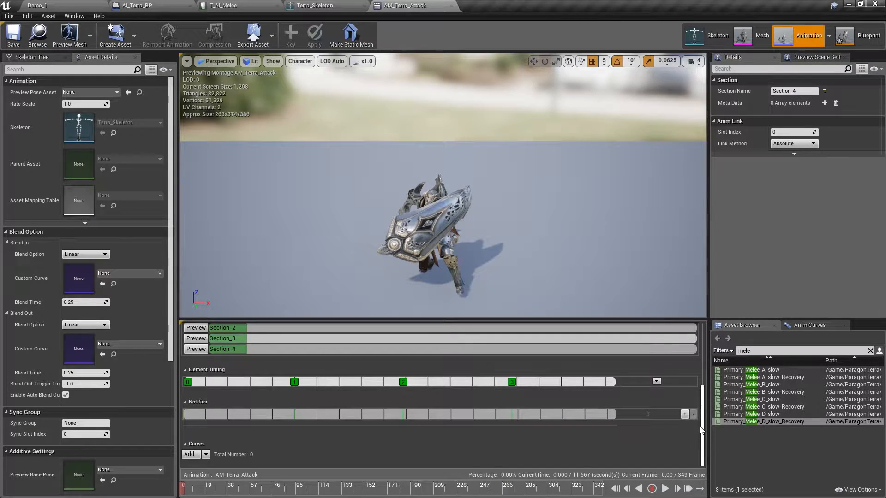
left_click(9, 45)
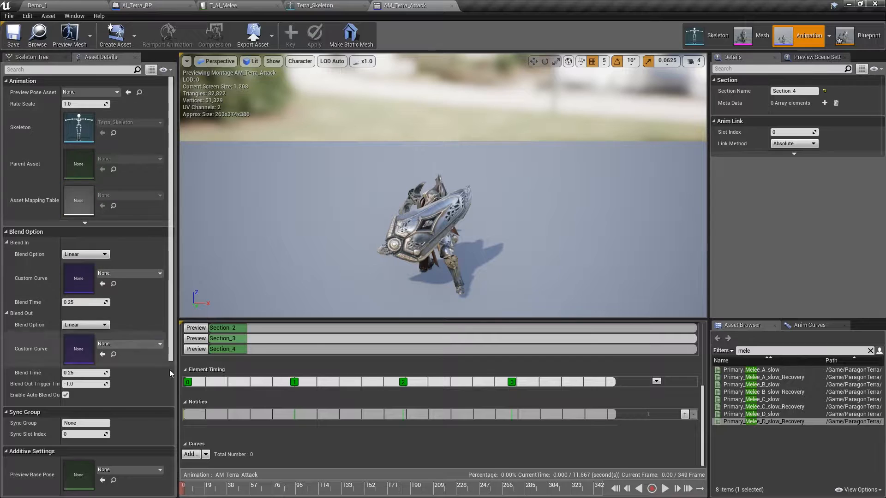
Add a MeleeAttack_ANS notify state to the first attack and position its start at the axe swing, about frame 14.
right_click(215, 413)
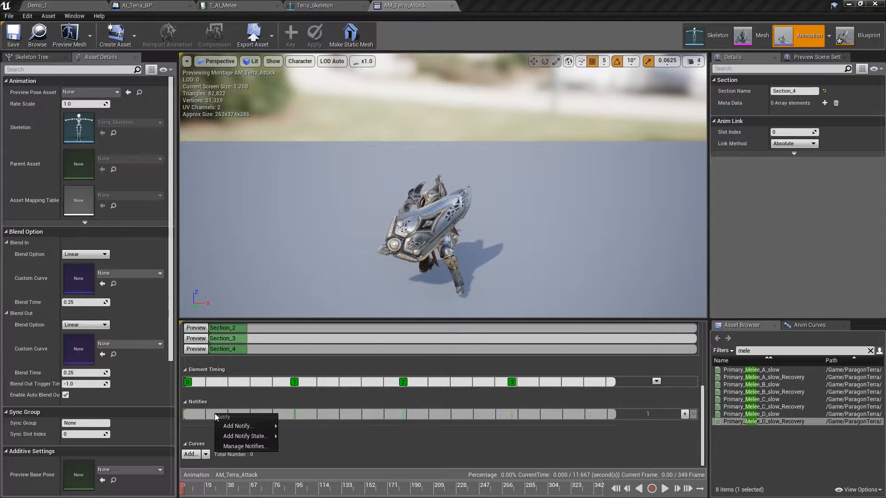
mouse_move(231, 436)
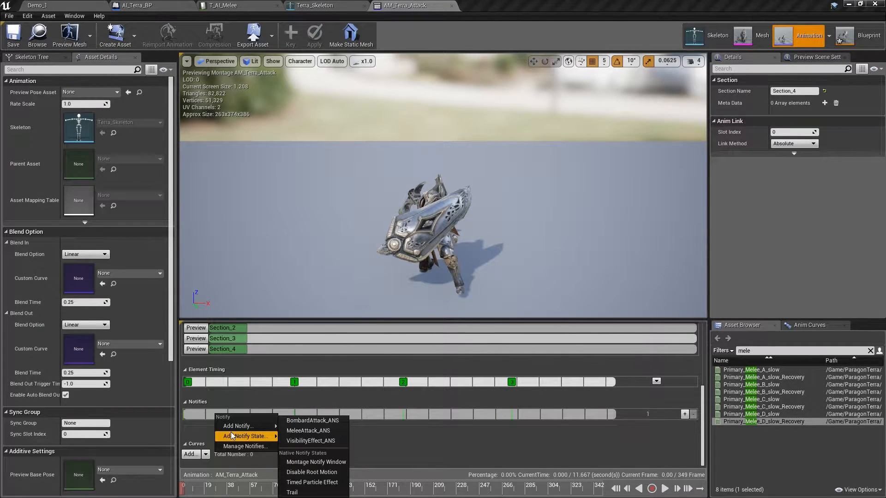
left_click(305, 431)
left_click(216, 415)
left_click_drag(218, 414, 228, 415)
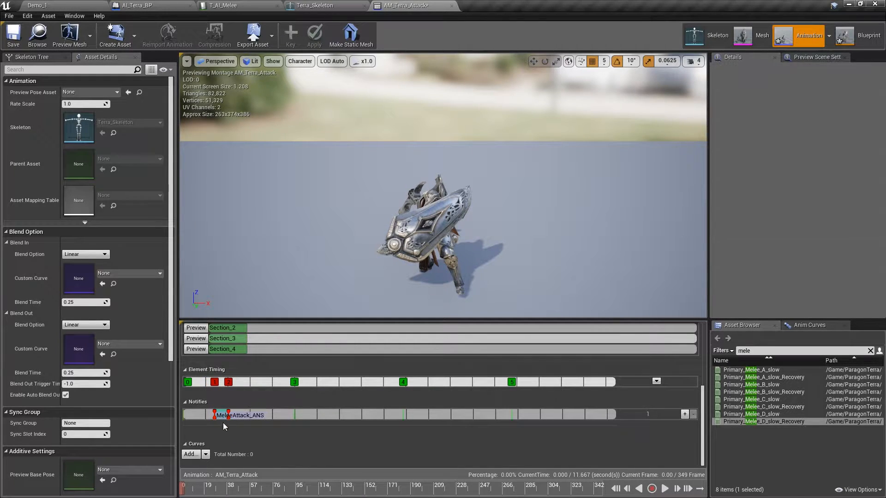
scroll(224, 423, "up", 4)
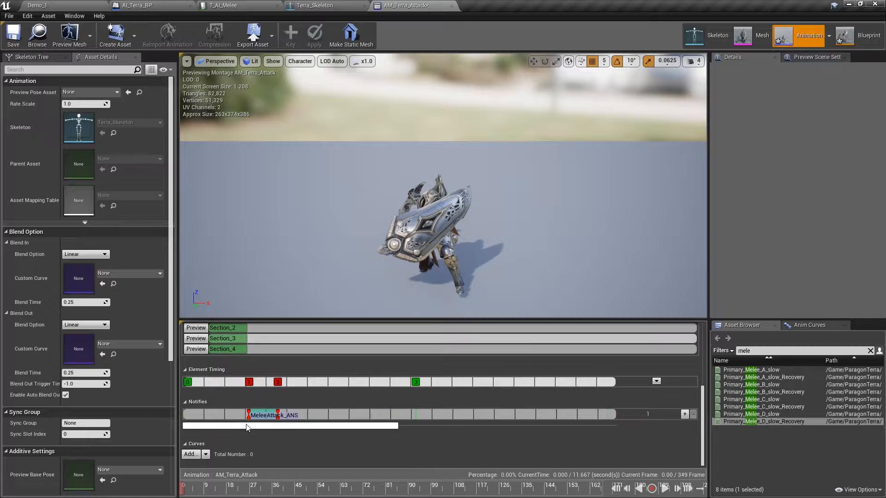
left_click_drag(182, 489, 217, 494)
left_click_drag(254, 415, 228, 420)
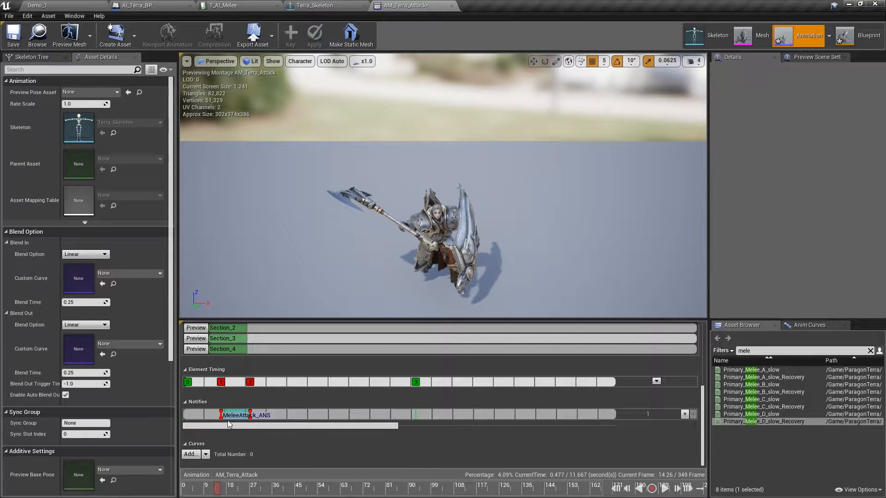
Shorten the first attack's MeleeAttack_ANS notify so it ends with the axe swing at about frame 17.
mouse_move(218, 491)
left_mouse_down()
mouse_move(234, 493)
mouse_move(223, 494)
left_mouse_up()
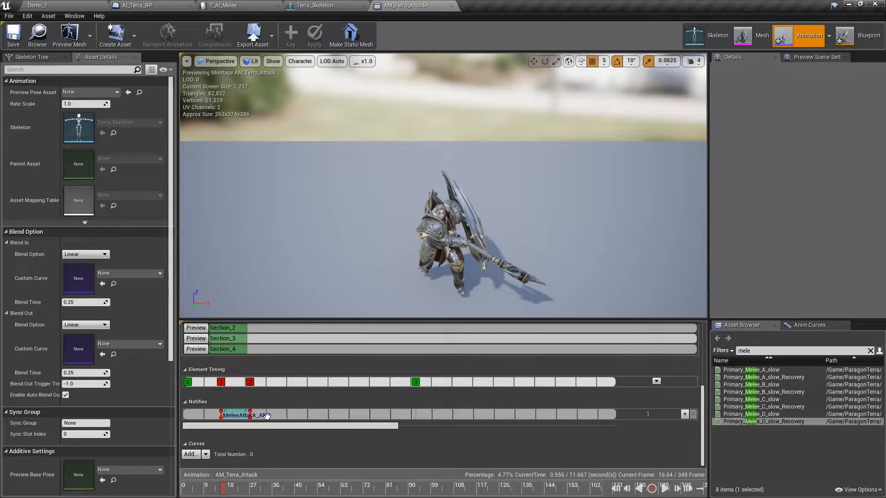
left_click_drag(250, 416, 245, 415)
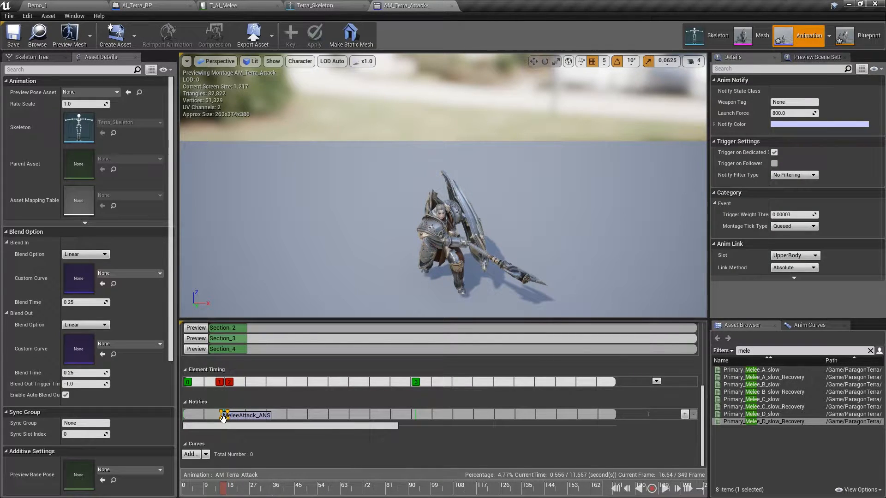
left_click(225, 423)
scroll(225, 423, "up", 7)
left_click_drag(225, 493, 227, 494)
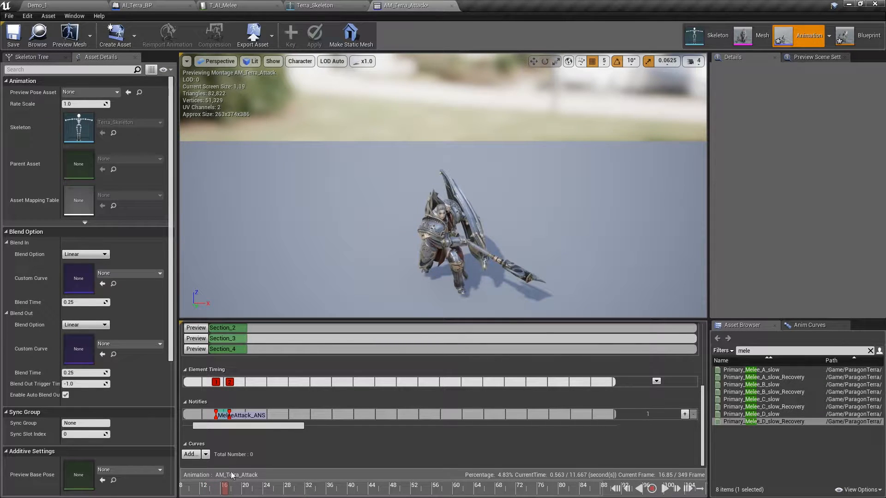
scroll(293, 408, "down", 7)
scroll(292, 408, "down", 1)
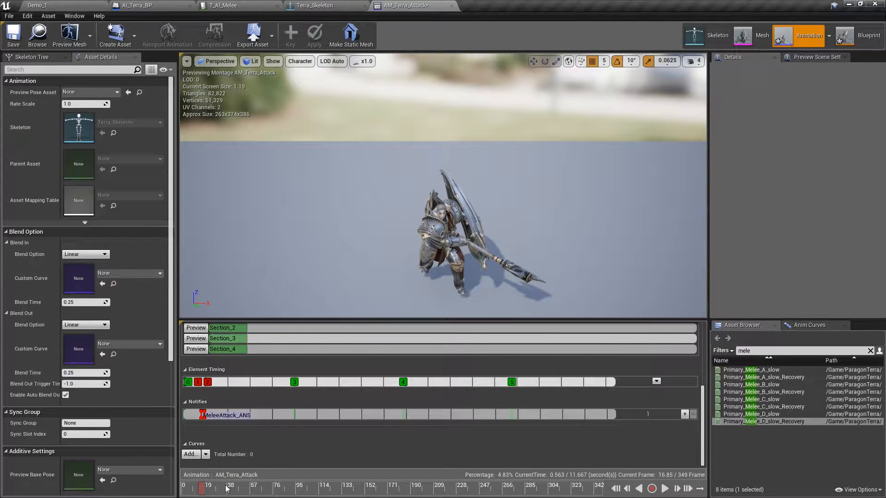
Add a MeleeAttack_ANS notify state at the Section_2 axe swing, about frame 99, and check its timing against the preview.
left_click_drag(205, 489, 287, 491)
scroll(308, 412, "up", 6)
scroll(309, 412, "up", 3)
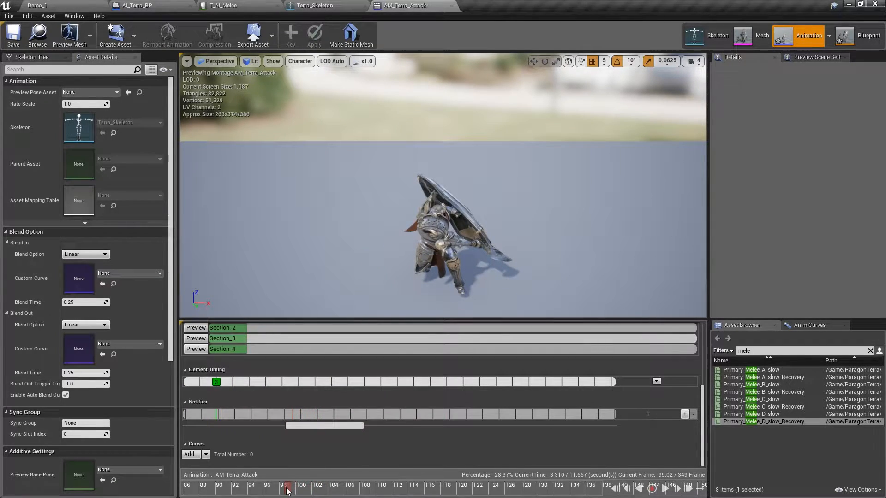
right_click(296, 414)
mouse_move(320, 438)
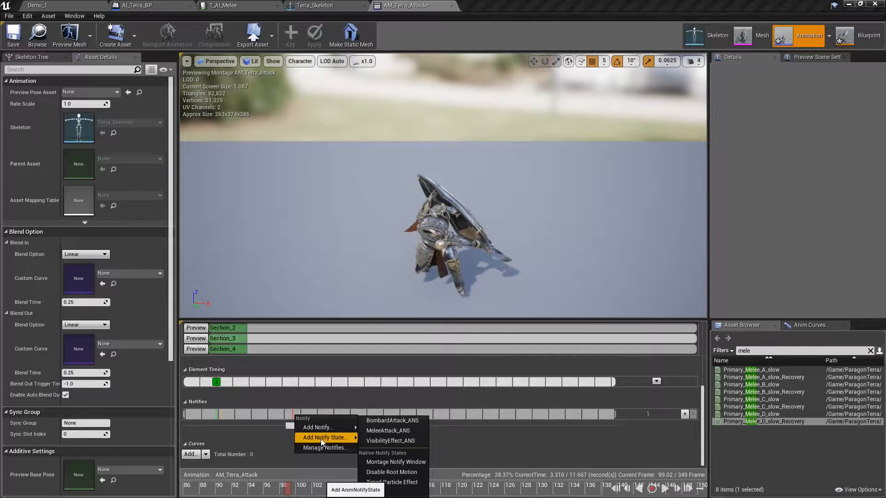
left_click(382, 431)
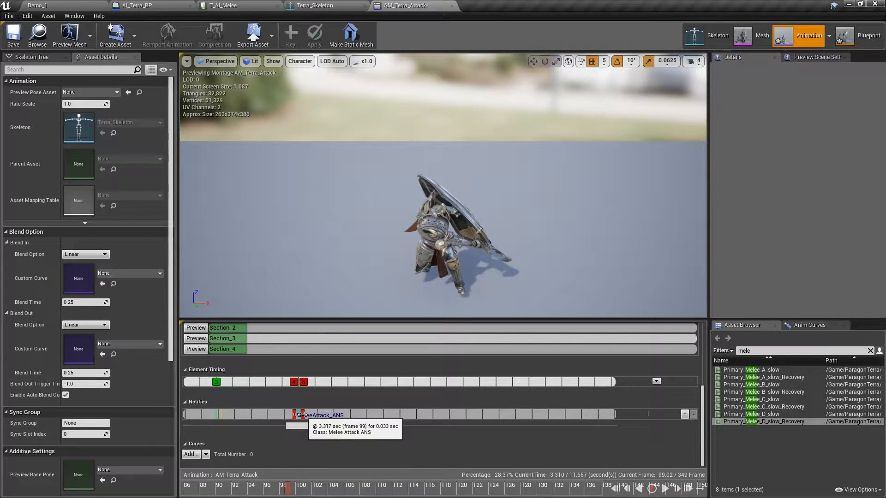
left_click_drag(300, 414, 298, 414)
left_click_drag(296, 483, 373, 488)
scroll(436, 406, "down", 5)
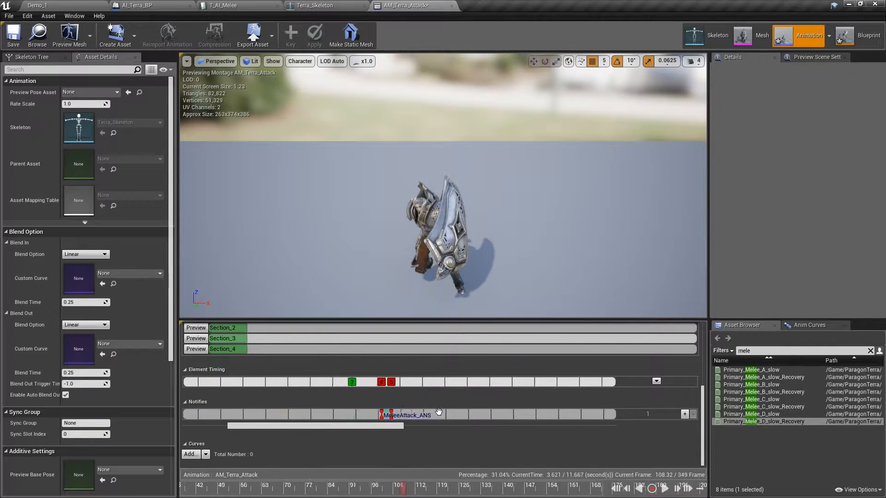
Find the Section_3 axe swing at about frame 189 and add a MeleeAttack_ANS notify state there.
left_click_drag(342, 494, 458, 489)
scroll(486, 430, "up", 4)
scroll(450, 428, "up", 2)
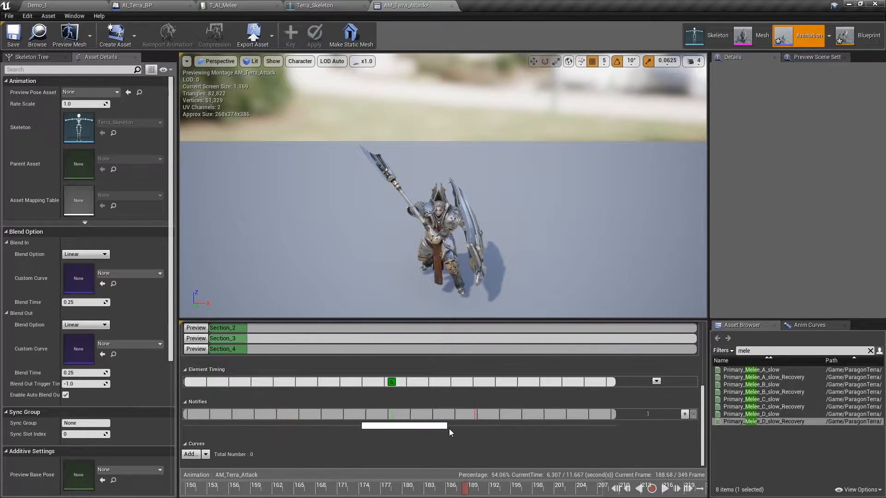
right_click(475, 417)
mouse_move(503, 439)
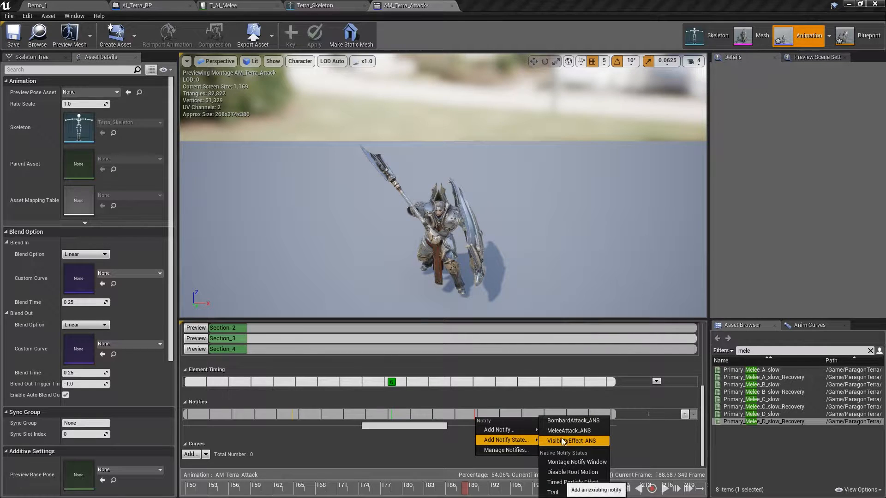
left_click(568, 432)
Shift the Section_3 MeleeAttack_ANS notify slightly earlier to match the axe swing, checking the pose up to about frame 191.
left_click_drag(416, 427, 438, 435)
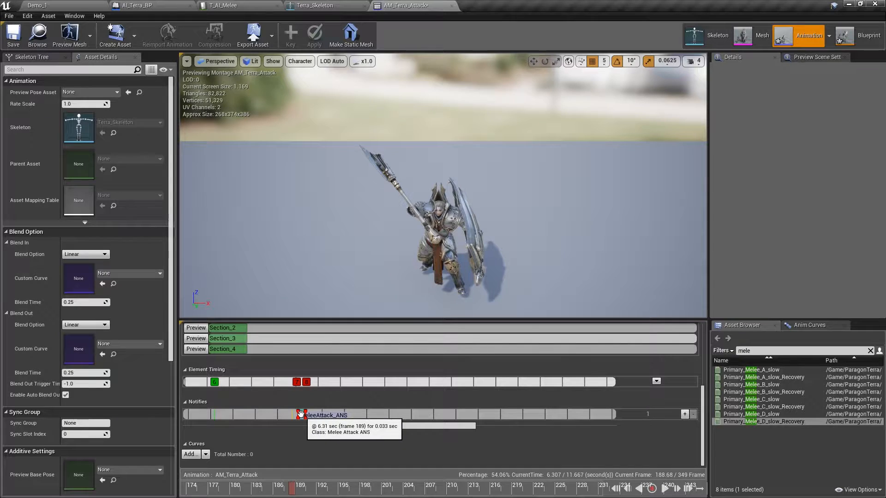
left_click(298, 416)
left_click(297, 423)
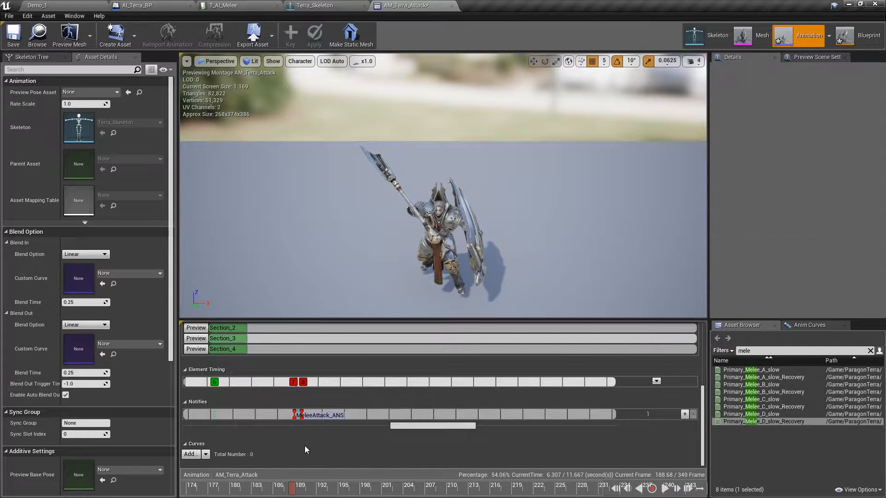
left_click_drag(292, 488, 307, 488)
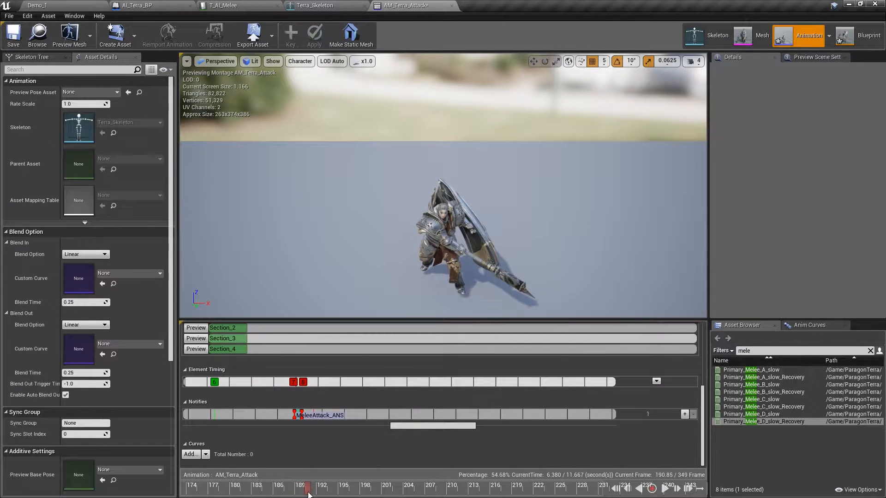
left_click(308, 417)
left_click(318, 412)
Find the Section_4 axe swing at about frame 276 and add a MeleeAttack_ANS notify state there.
scroll(374, 420, "down", 15)
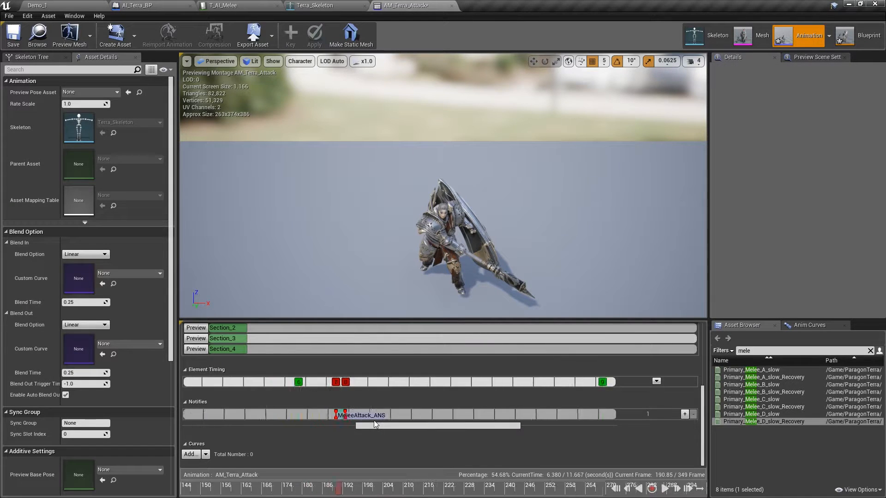
left_click_drag(412, 489, 515, 489)
scroll(558, 434, "up", 10)
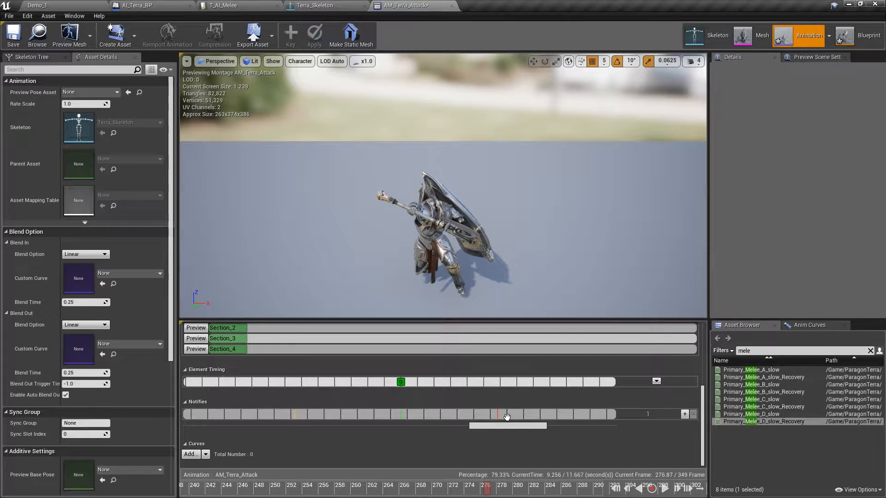
left_click(477, 490)
mouse_move(476, 489)
left_mouse_down()
mouse_move(458, 491)
mouse_move(478, 492)
left_mouse_up()
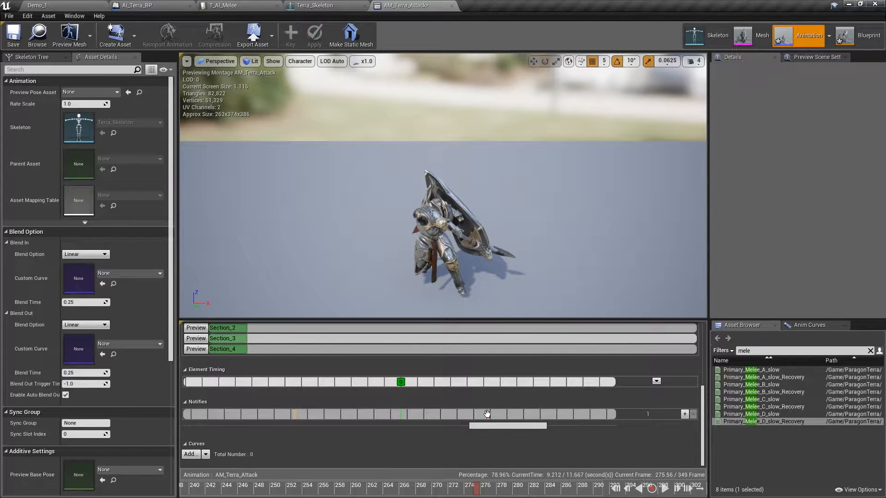
right_click(487, 414)
mouse_move(522, 440)
left_click(566, 433)
Adjust the end of the Section_4 MeleeAttack_ANS notify to the end of the swing, about frame 278, and save the montage.
left_click_drag(476, 495, 499, 497)
left_click_drag(495, 417, 507, 418)
scroll(514, 416, "down", 12)
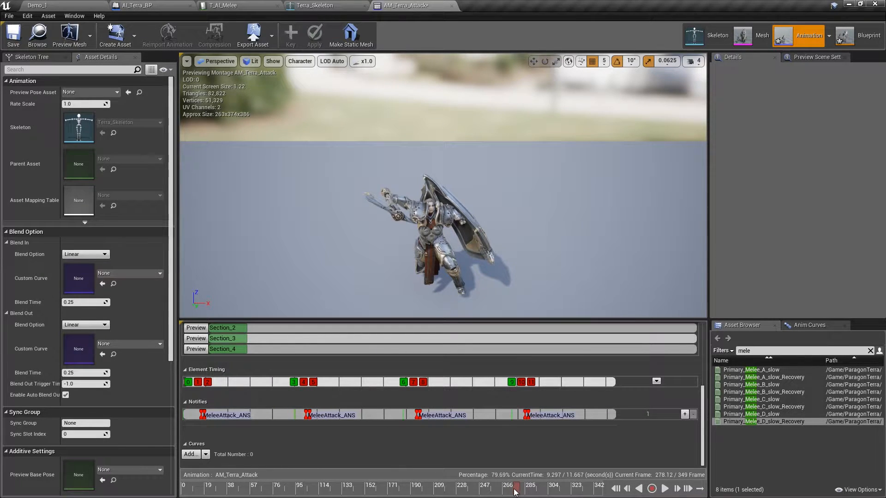
left_click(12, 37)
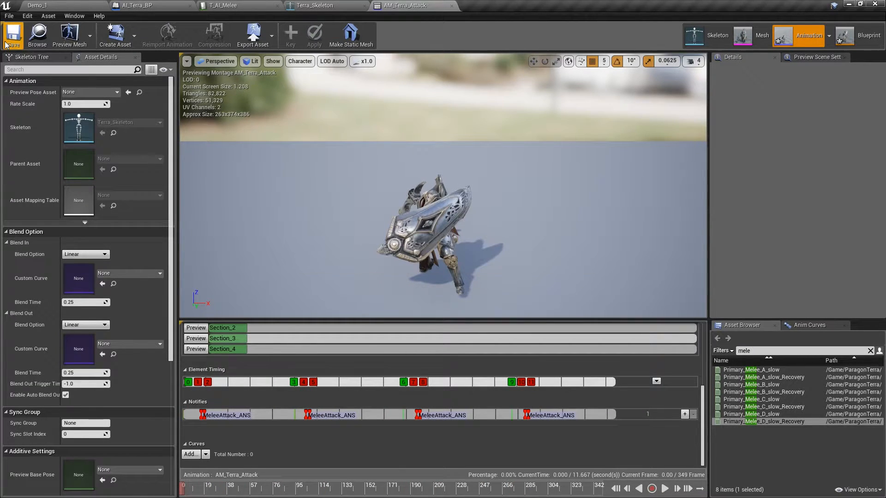
Set Weapon Tag to Axe and Launch Force to 1000 on the Section_1 and Section_2 MeleeAttack_ANS notifies.
left_click(225, 417)
left_click(796, 101)
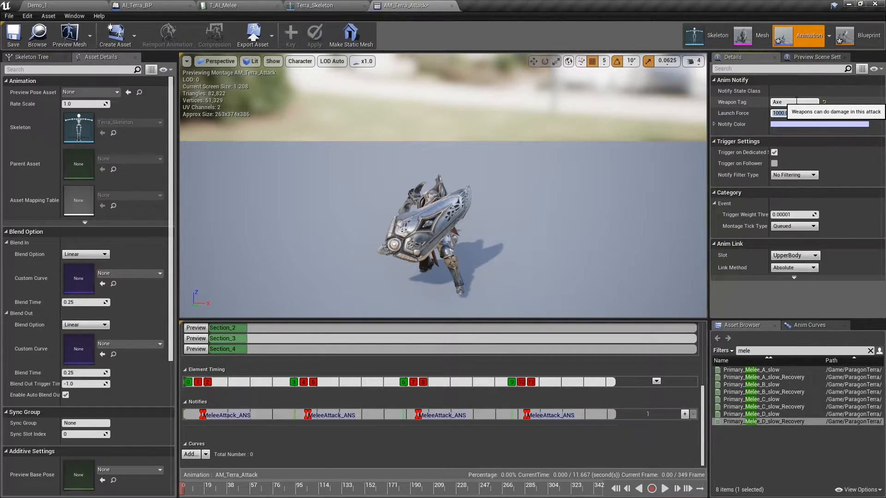
left_click(328, 414)
left_click(807, 102)
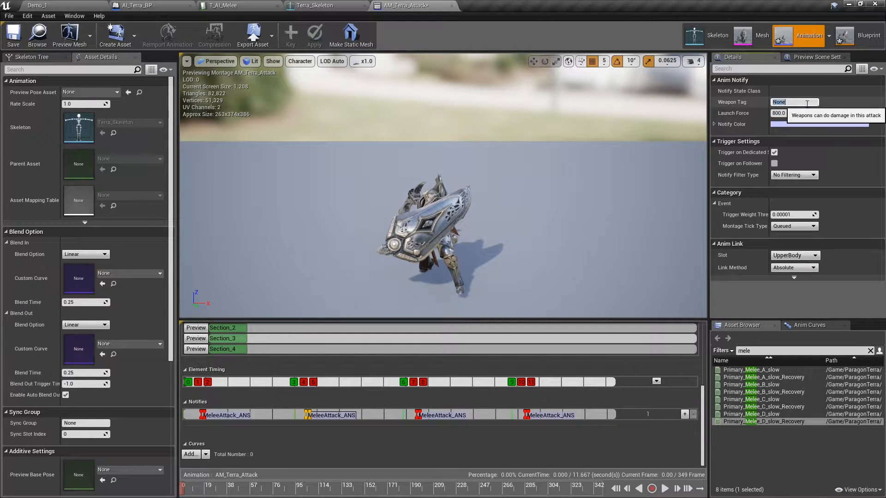
left_click(799, 114)
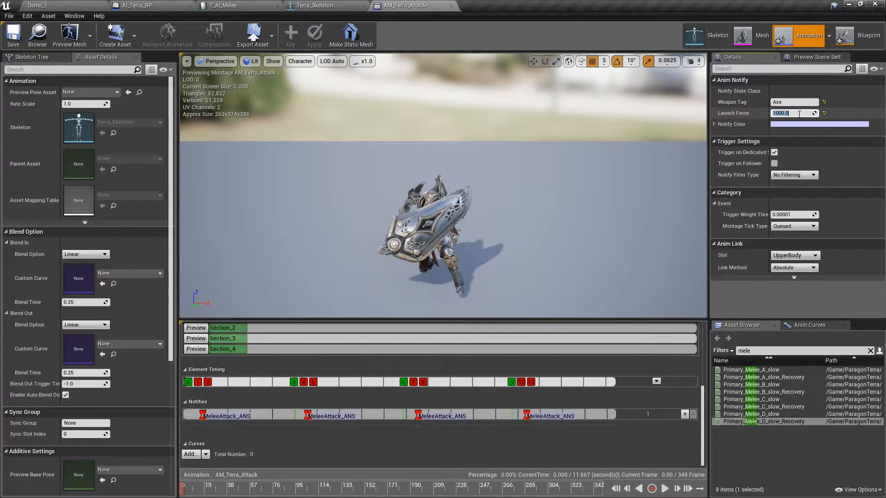
Set Weapon Tag to Axe and Launch Force to 1000 on the Section_3 and Section_4 MeleeAttack_ANS notifies, and save the montage.
left_click(443, 415)
left_click(803, 102)
type("Axe")
left_click(795, 112)
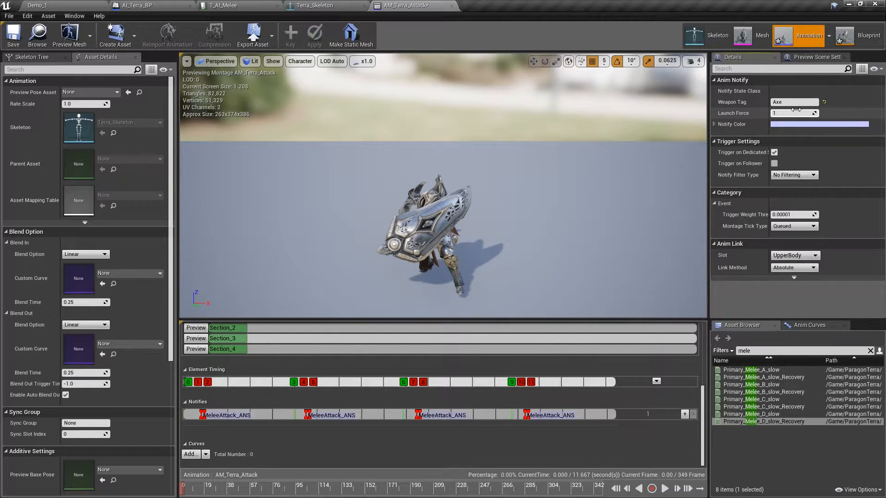
left_click(543, 415)
left_click(802, 102)
type("Axe")
left_click(798, 113)
left_click(14, 35)
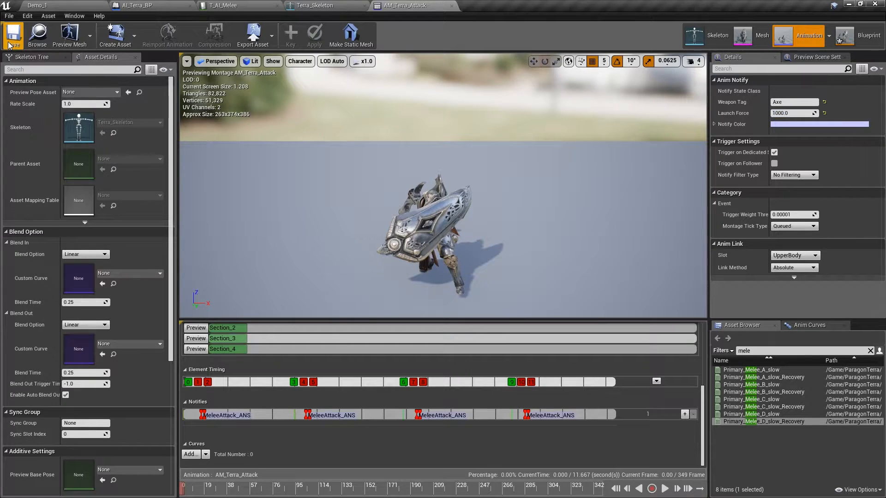
Add a second notify track to the montage and place a ComboCheck_AN notify on it near the start of Section_1.
left_click(680, 412)
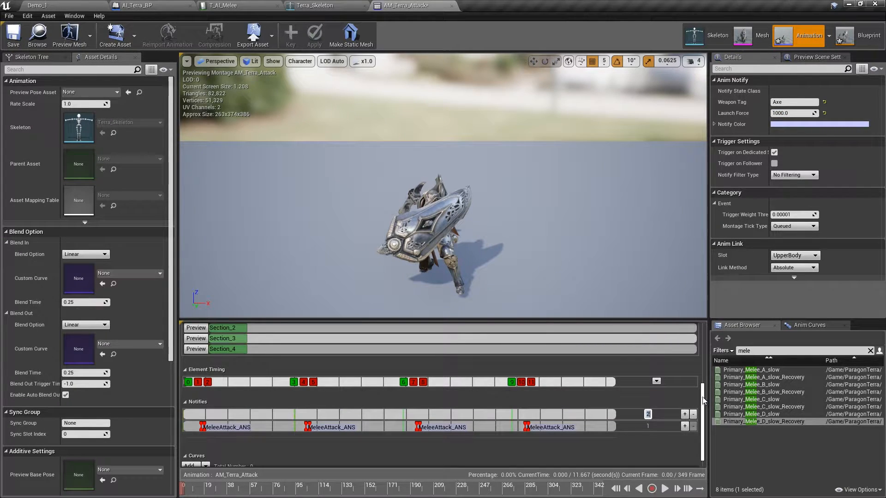
scroll(703, 405, "down", 1)
right_click(198, 404)
mouse_move(206, 413)
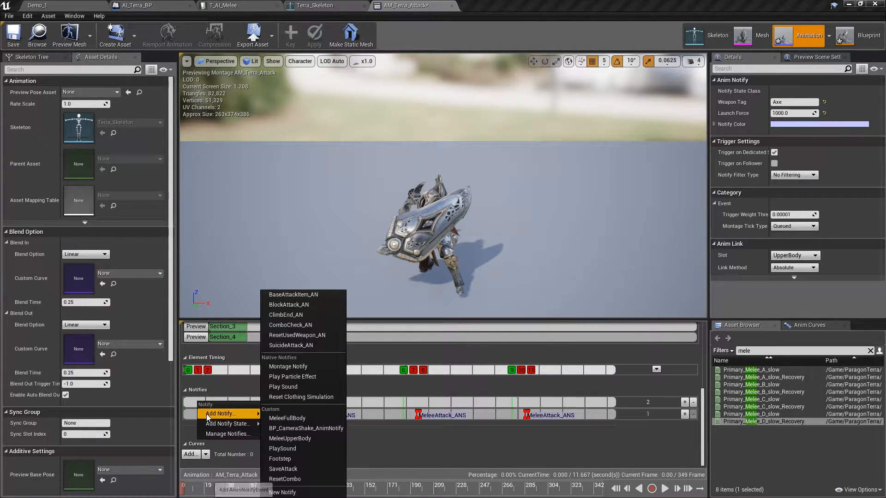
left_click(308, 344)
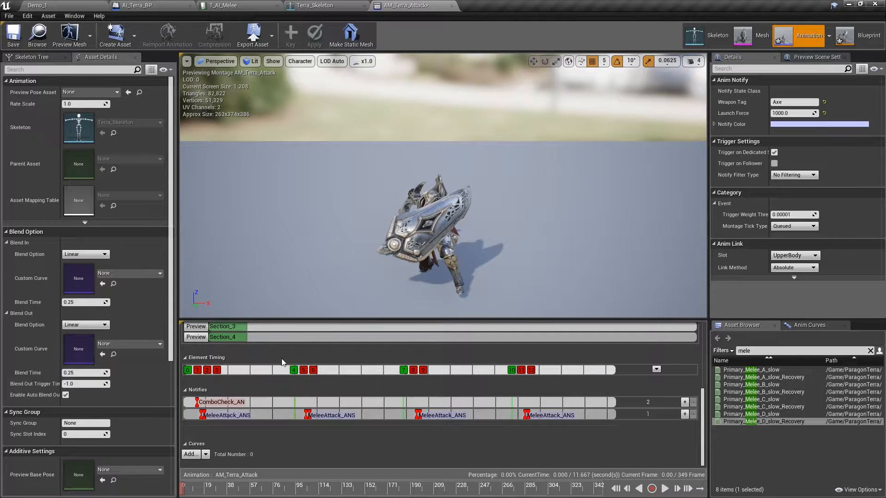
Find the pose after the Section_1 axe swing at about frame 19 and move the ComboCheck_AN notify there.
scroll(242, 383, "up", 5)
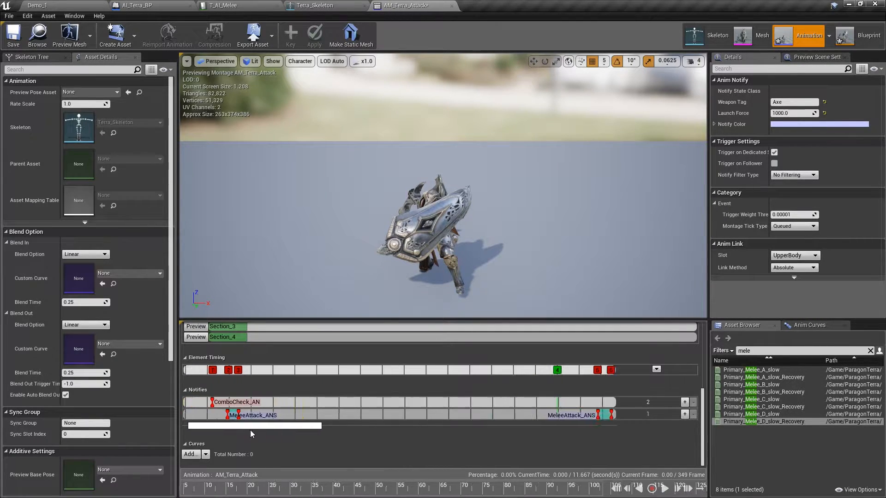
left_click_drag(232, 426, 224, 426)
left_click_drag(183, 489, 265, 486)
left_click_drag(281, 403, 350, 425)
Find the pose after the Section_2 axe swing at about frame 105 and add a ComboCheck_AN notify there.
scroll(297, 407, "down", 6)
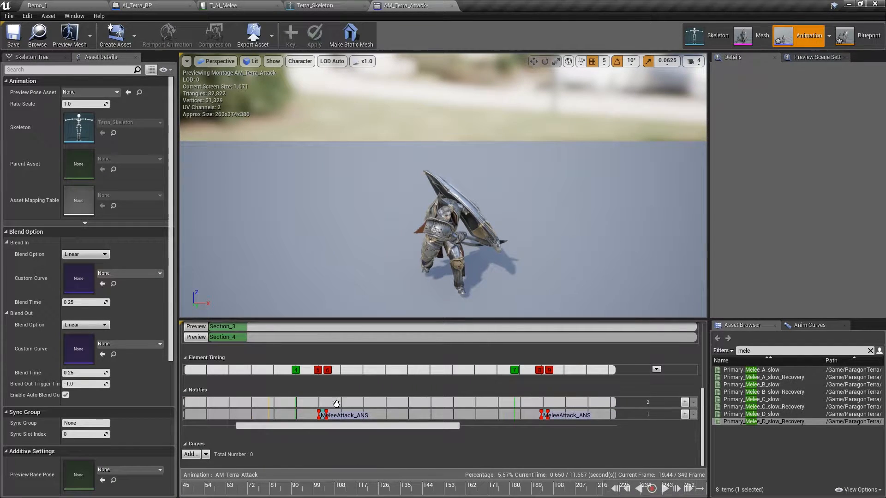
left_click_drag(288, 489, 331, 486)
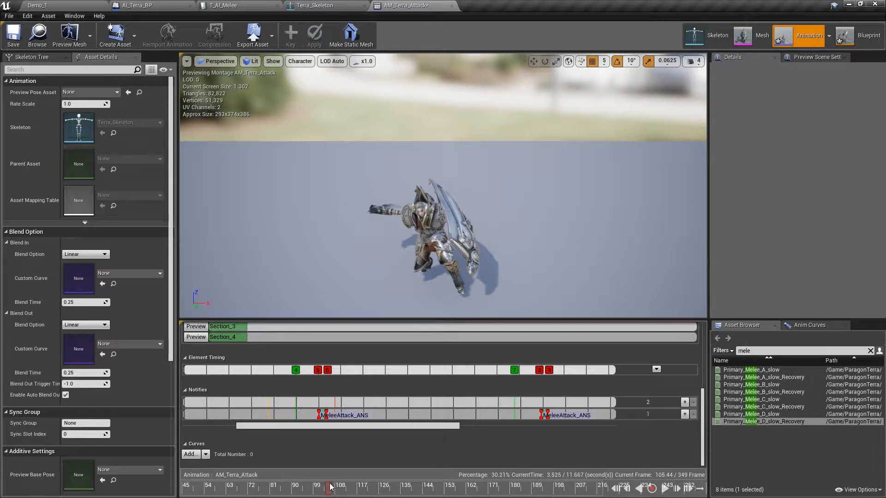
right_click(335, 402)
mouse_move(364, 417)
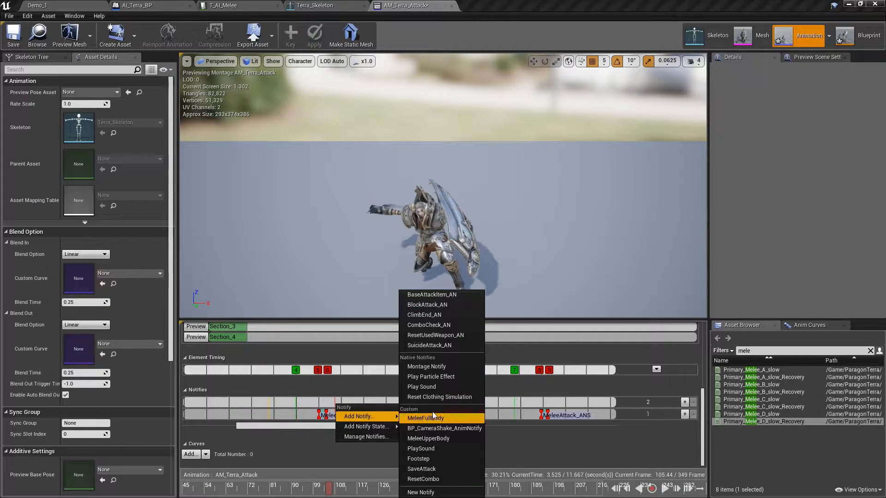
left_click(439, 325)
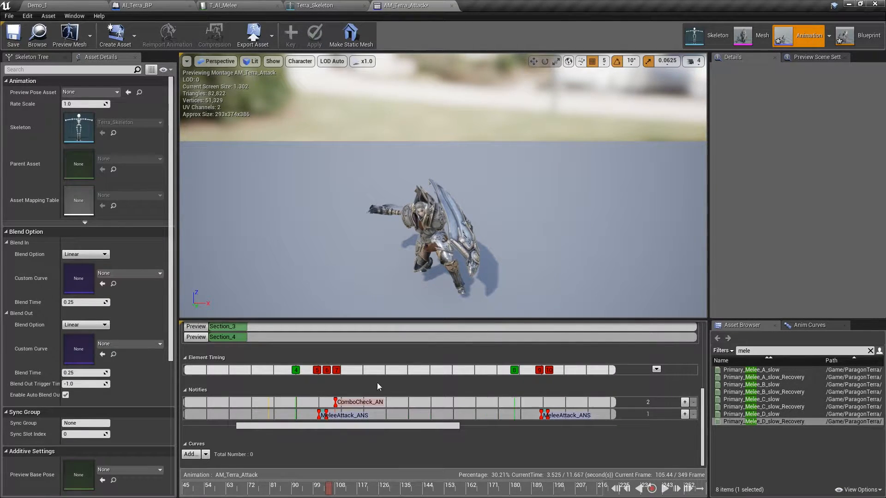
Find the pose after the Section_3 axe swing at about frame 195 and add a ComboCheck_AN notify there.
left_click_drag(332, 426, 413, 426)
left_click_drag(349, 489, 382, 492)
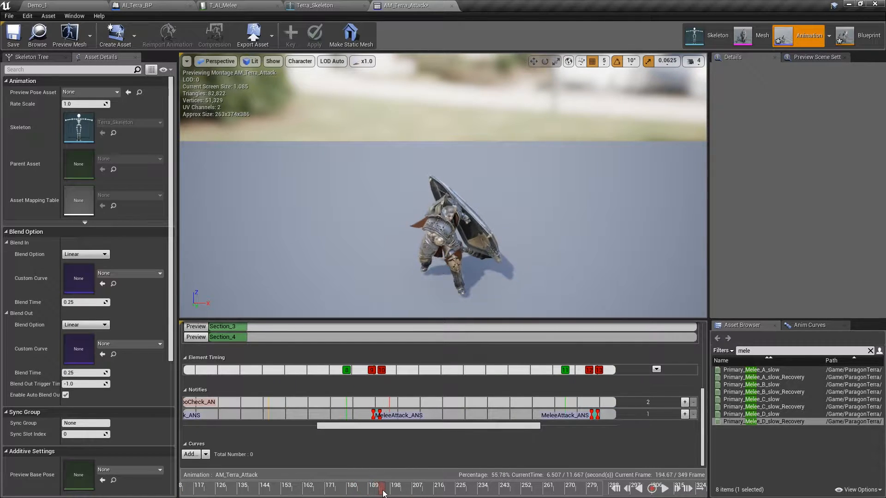
right_click(388, 403)
mouse_move(406, 411)
left_click(483, 326)
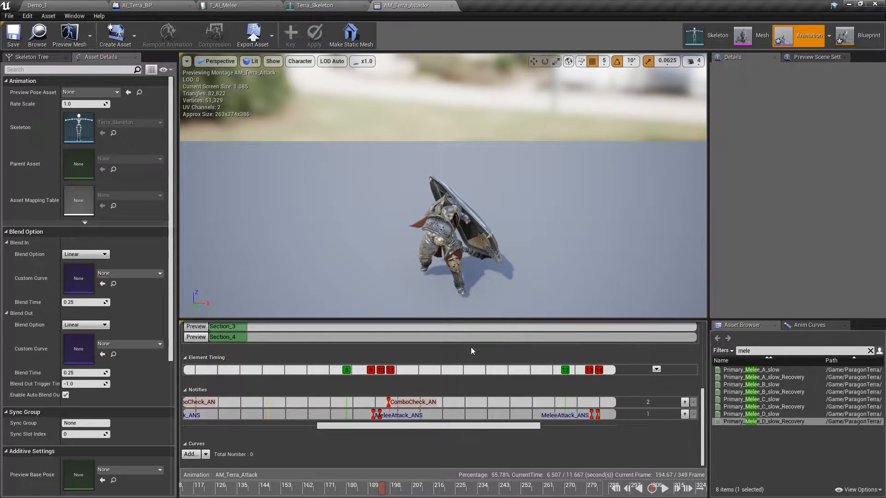
Find the pose after the Section_4 axe swing at about frame 284 and add a ComboCheck_AN notify there.
left_click_drag(400, 428, 469, 431)
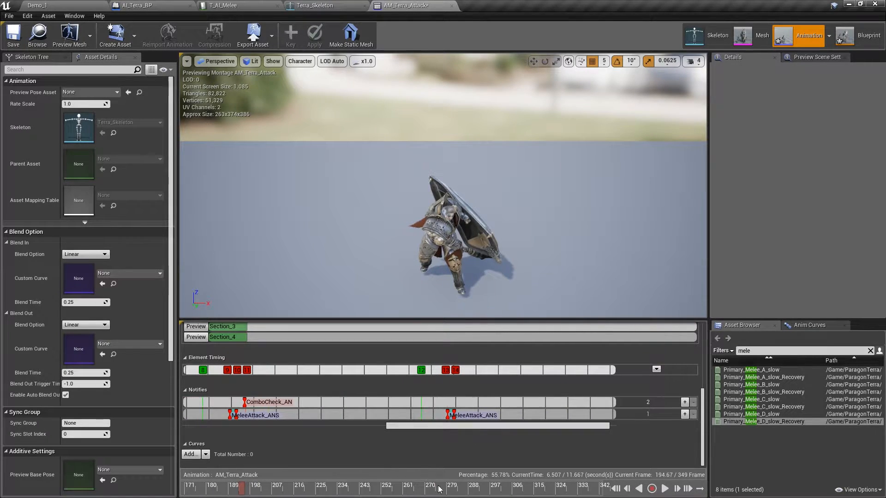
left_click_drag(439, 489, 459, 493)
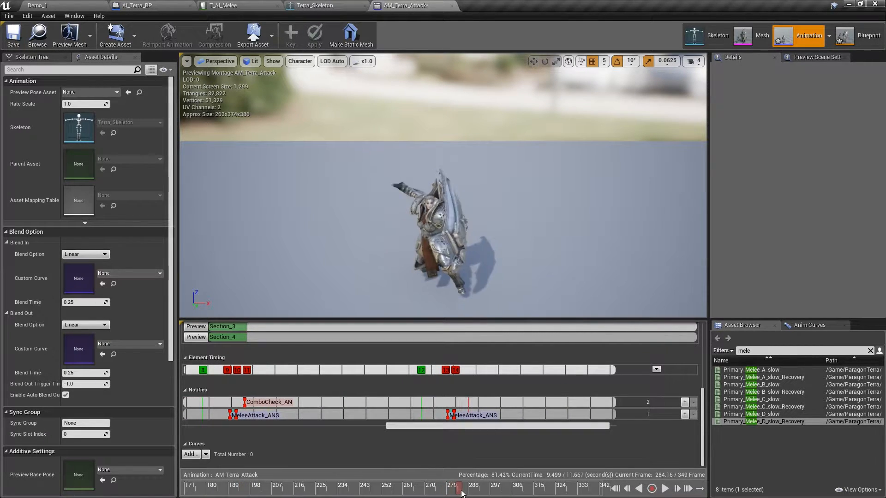
right_click(468, 401)
mouse_move(479, 414)
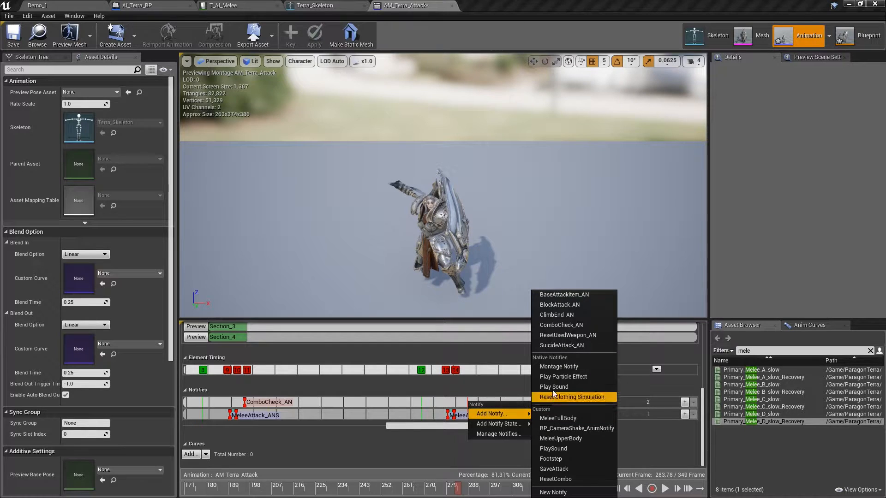
left_click(568, 327)
scroll(422, 416, "down", 7)
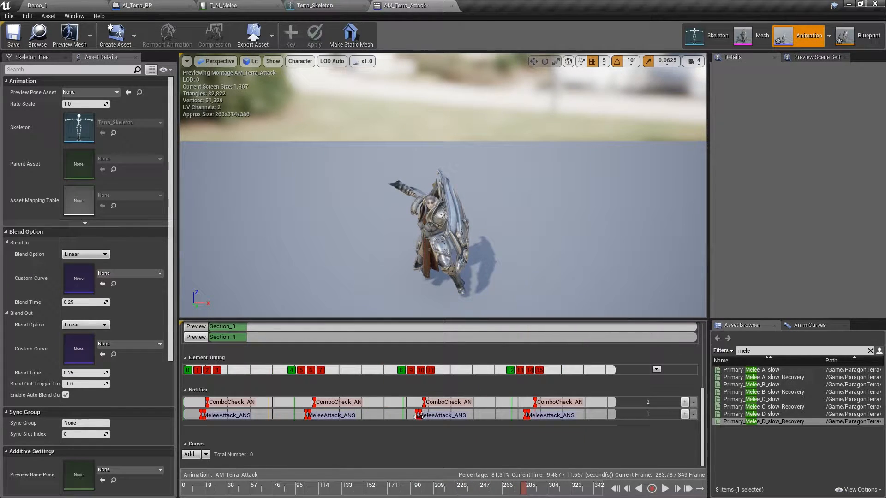
Configure the Section_1 ComboCheck_AN notify with Next Section Section_2, Next Attack Type Melee, Next Attack Tag Axe and Life Time 0.75.
left_click(236, 401)
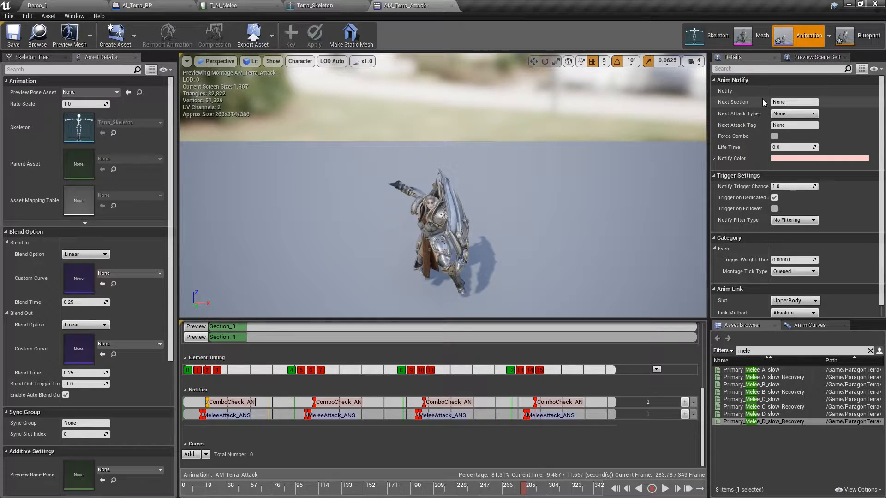
left_click(785, 102)
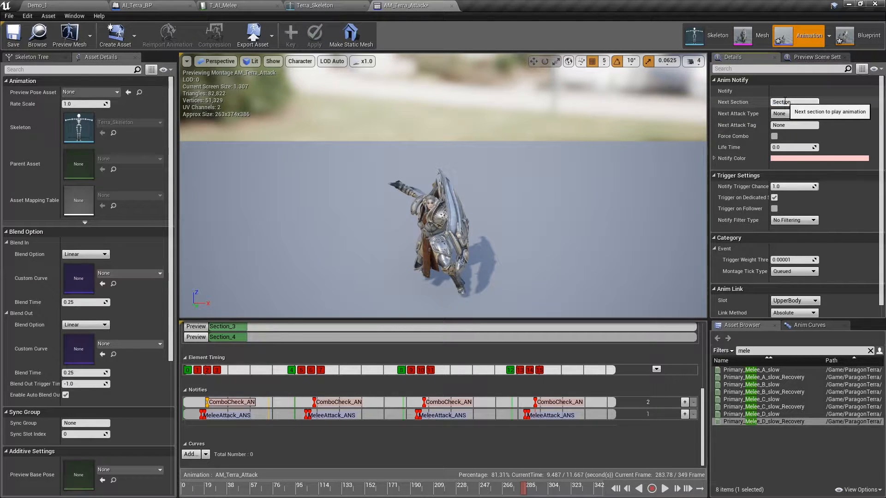
left_click(793, 114)
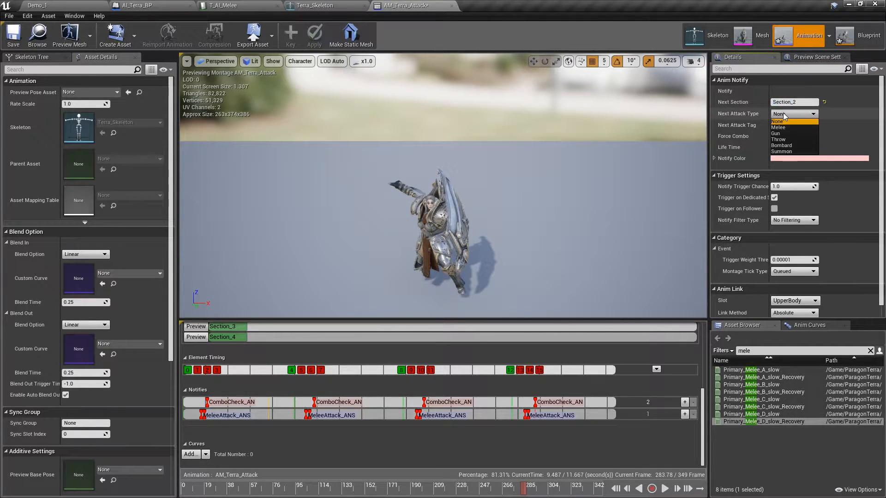
left_click(785, 124)
left_click(786, 126)
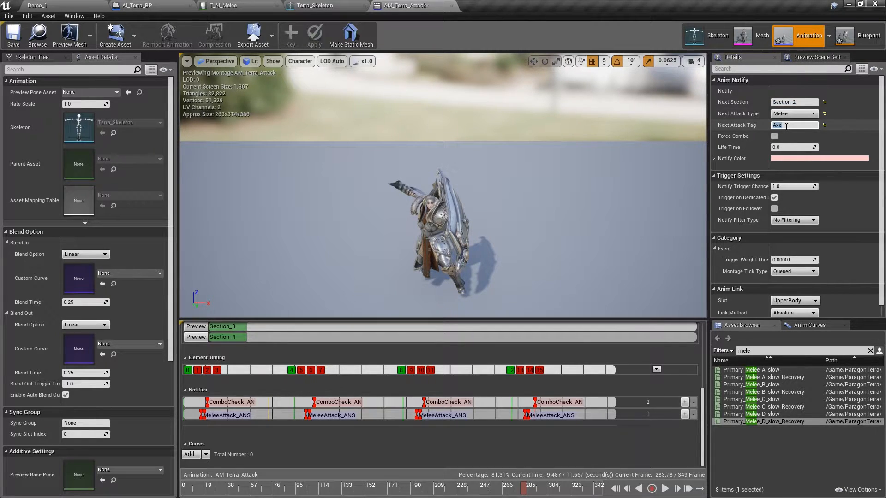
left_click(789, 147)
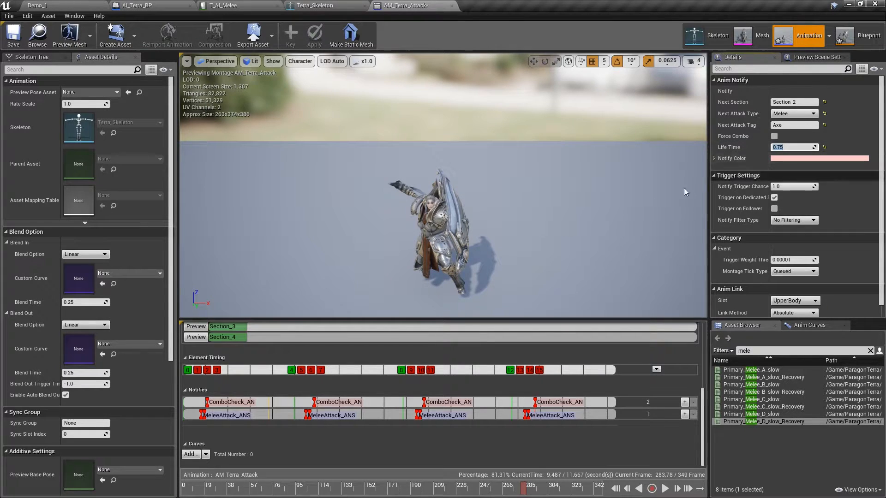
Configure the Section_2 ComboCheck_AN notify with Next Section Section_3, Next Attack Type Melee, Next Attack Tag Axe and Life Time 0.5.
left_click(338, 402)
left_click(810, 103)
type("Sectio")
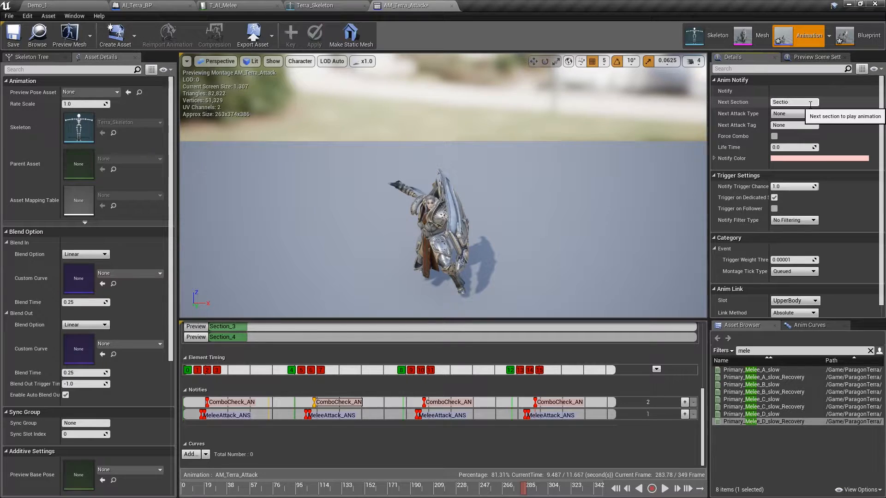
type("n_3")
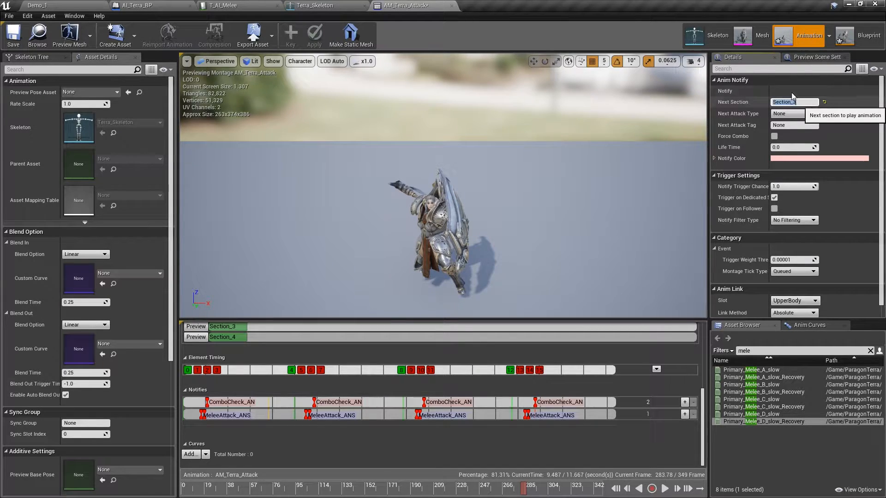
left_click(793, 113)
left_click(779, 128)
left_click(792, 125)
type("Axe")
left_click(790, 148)
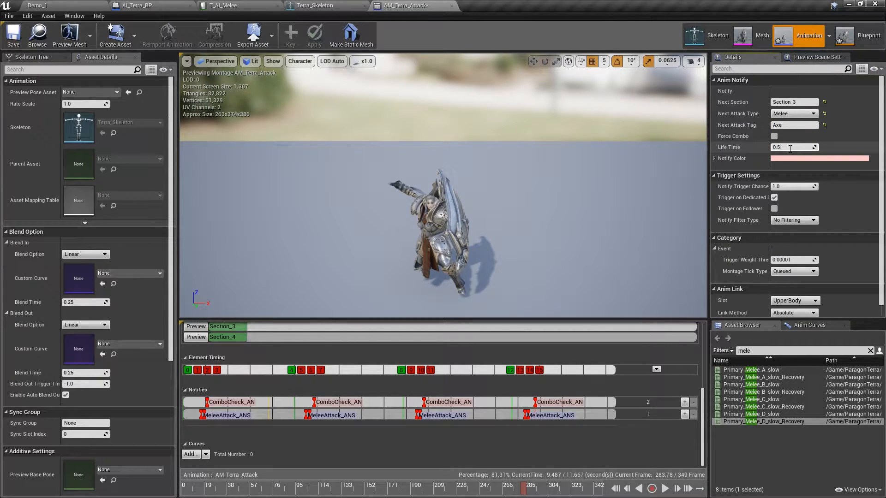
Configure the Section_3 ComboCheck_AN notify with Next Section Section_4, Next Attack Type Melee, Next Attack Tag Axe and Life Time 0.25.
left_click(450, 402)
left_click(803, 101)
type("Se")
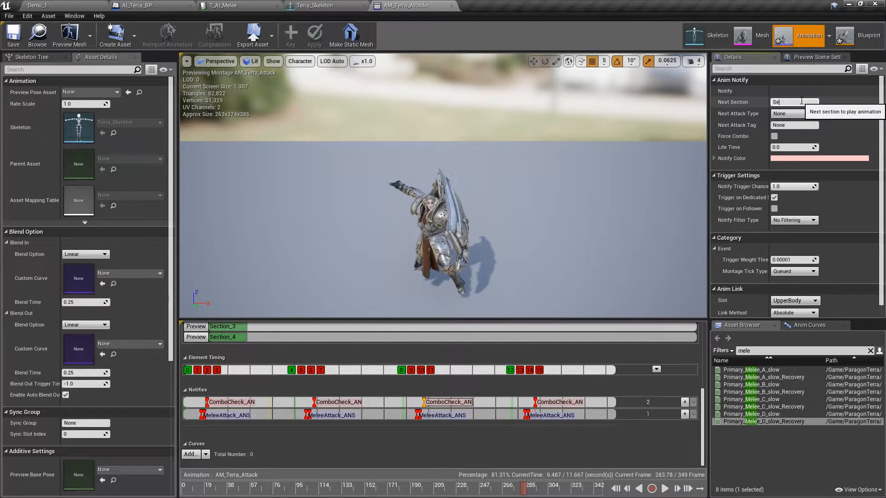
type("ction_4")
key("Return")
left_click(803, 113)
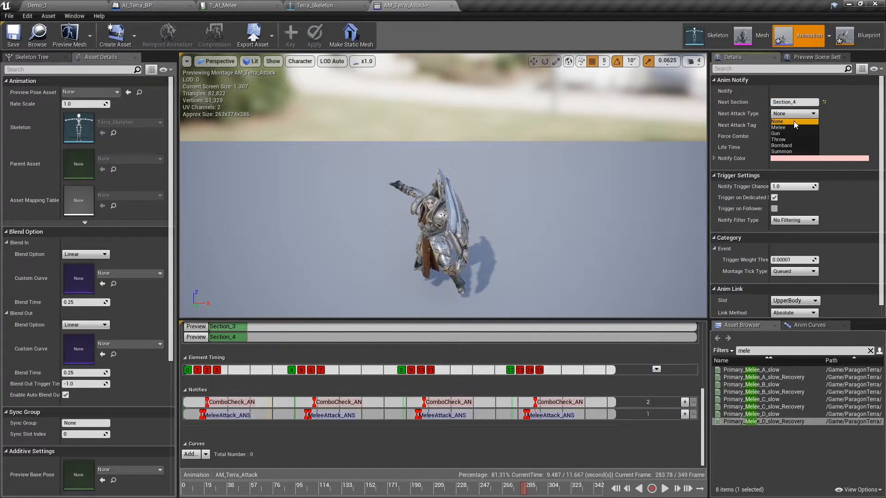
left_click(787, 128)
left_click(788, 126)
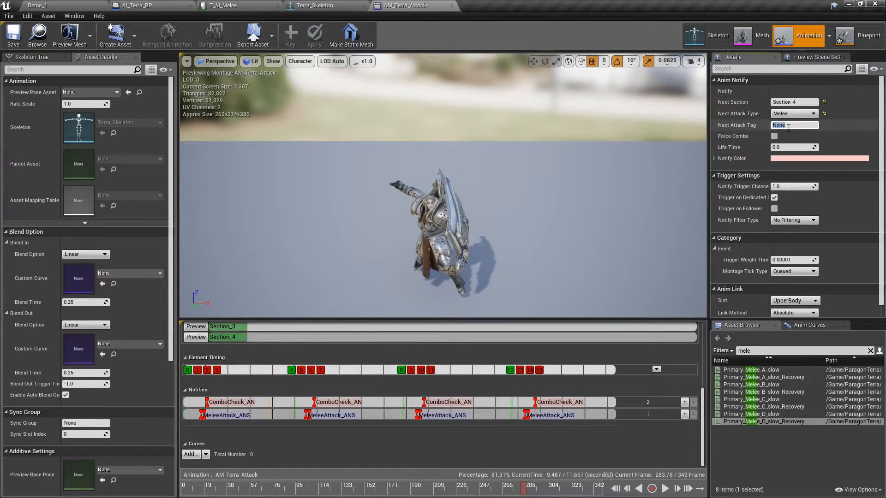
type("Axe")
key("Return")
left_click(785, 147)
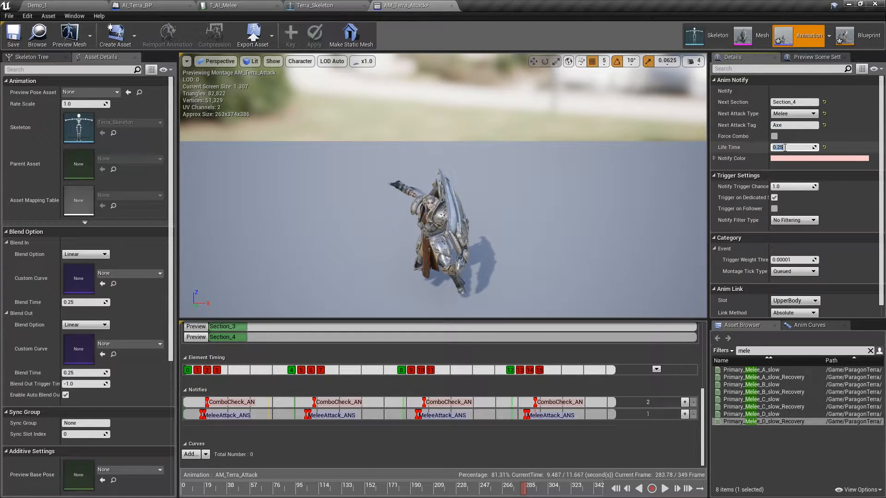
Configure the Section_4 ComboCheck_AN notify with Next Section Section_1, Next Attack Type Melee, Next Attack Tag Axe, Force Combo enabled and Life Time 0.3.
left_click(548, 403)
left_click(784, 102)
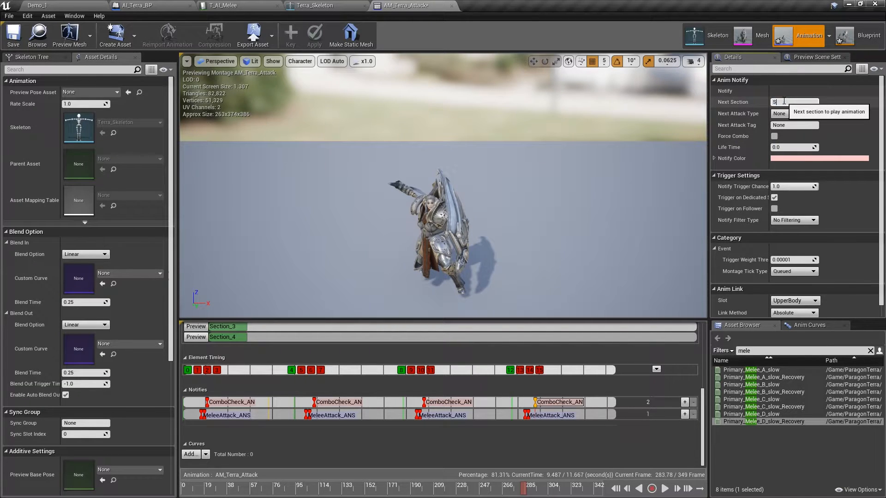
type("Section_1")
key("Return")
left_click(793, 114)
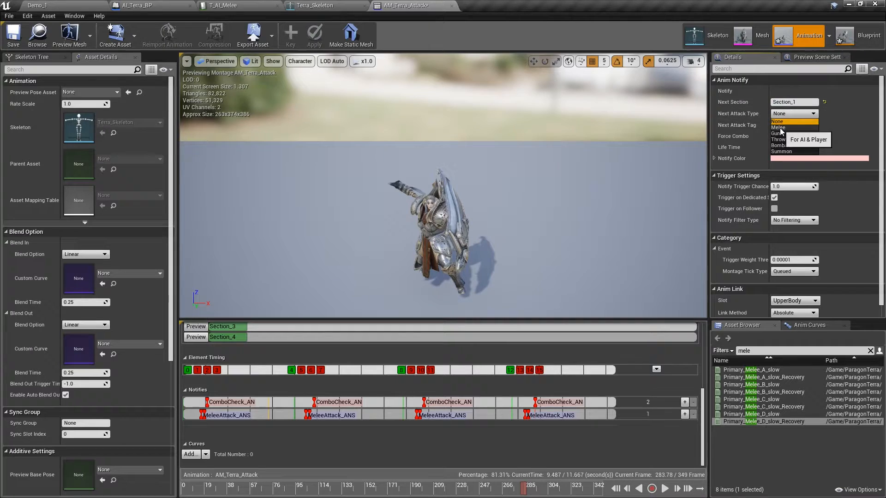
left_click(780, 128)
left_click(784, 126)
type("Axe")
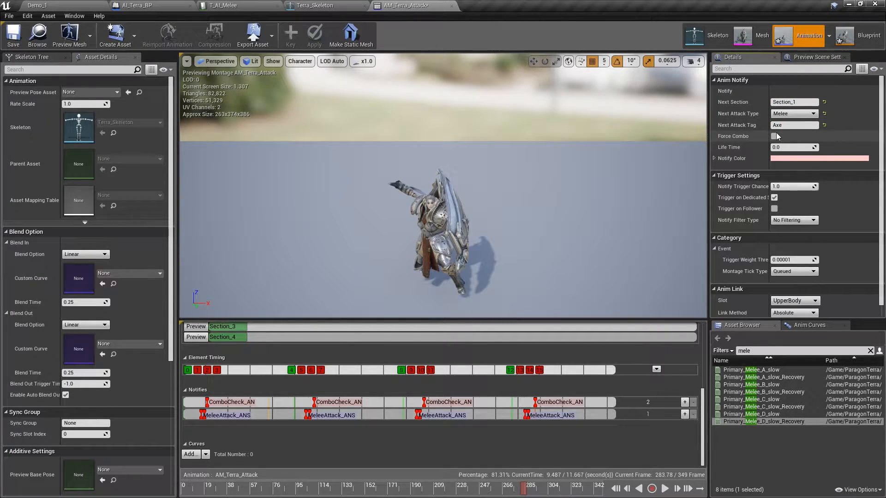
left_click(774, 137)
left_click(786, 147)
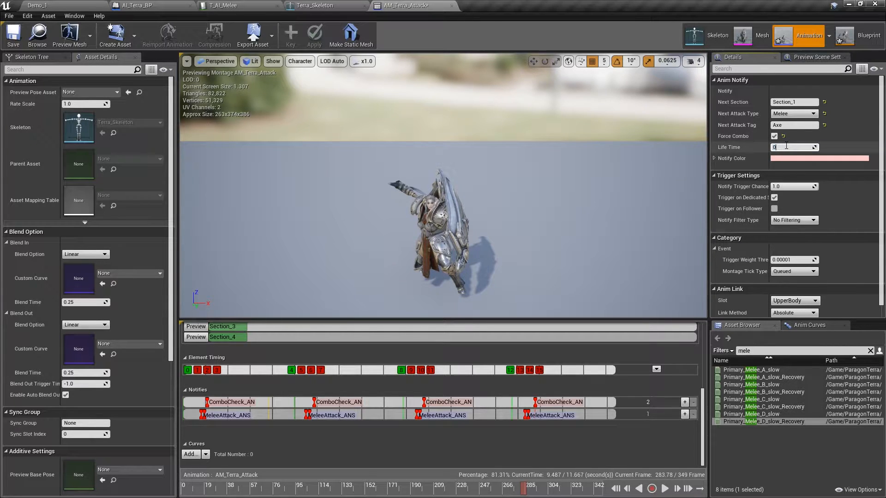
type("0.3")
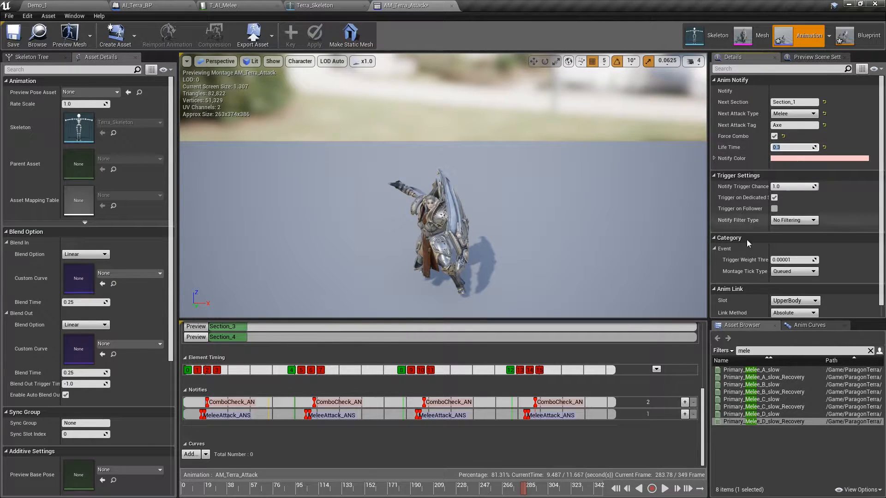
Add a third notify track and place a BlockAttack_AN notify at about frame 12, just before the Section_1 melee attack notify.
left_click(685, 402)
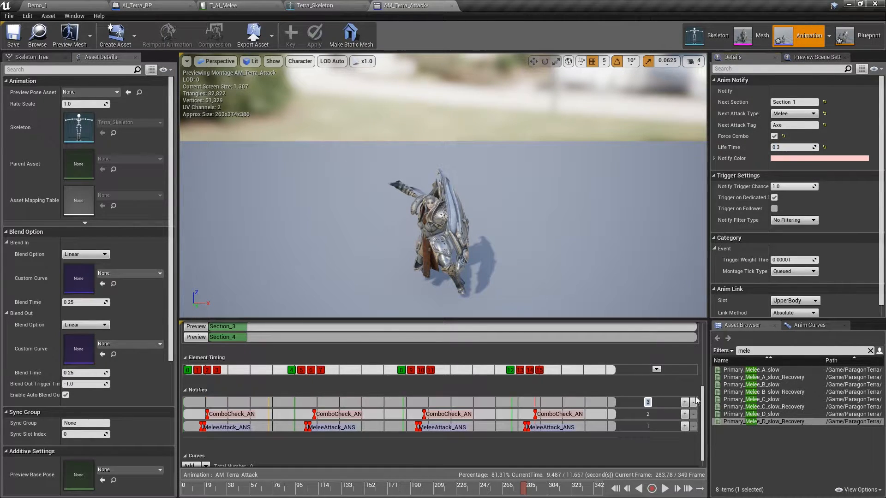
right_click(204, 403)
mouse_move(227, 416)
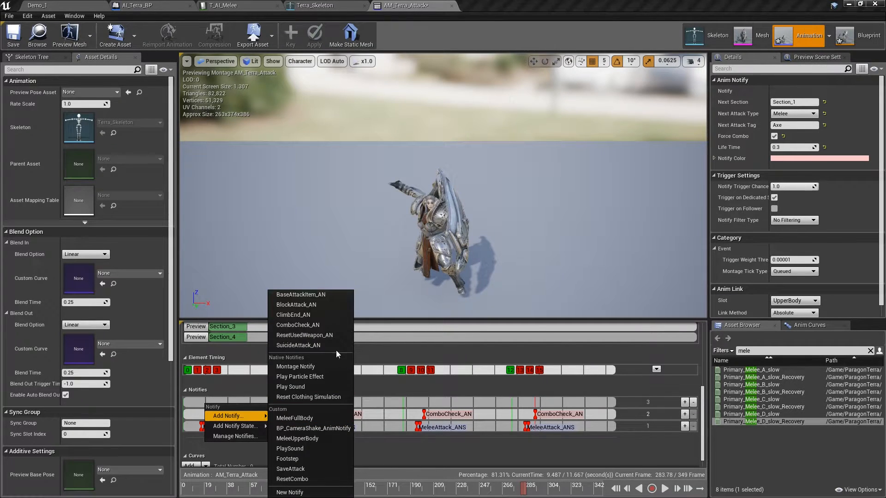
left_click(305, 304)
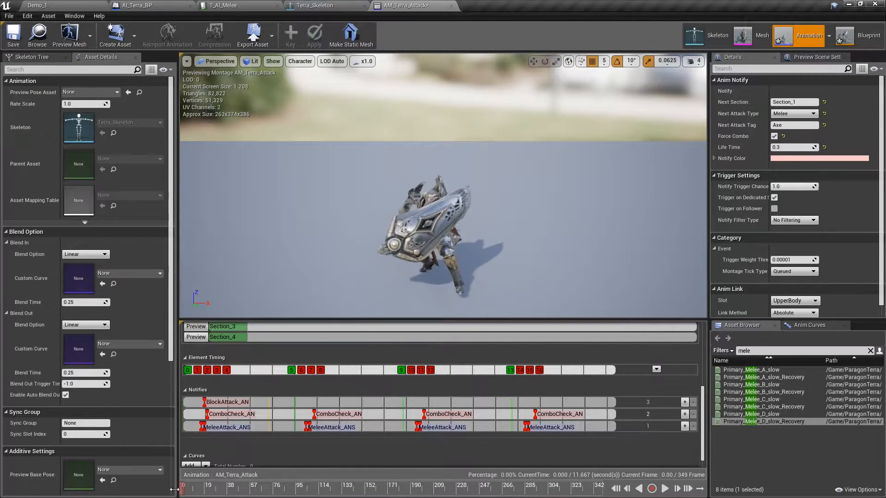
left_click(195, 491)
left_click_drag(195, 491, 196, 491)
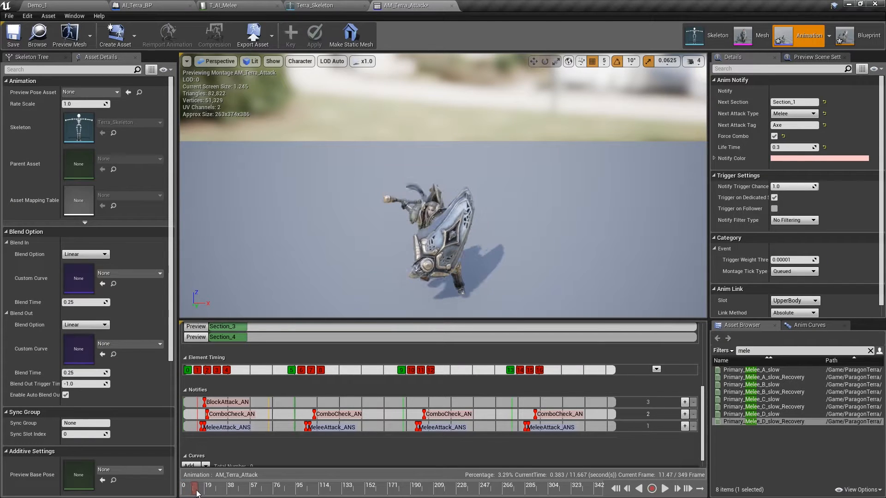
left_click_drag(225, 402, 219, 404)
Find the pose before the Section_2 axe swing at about frame 95 and add a BlockAttack_AN notify there on track 3.
left_click_drag(195, 492, 296, 475)
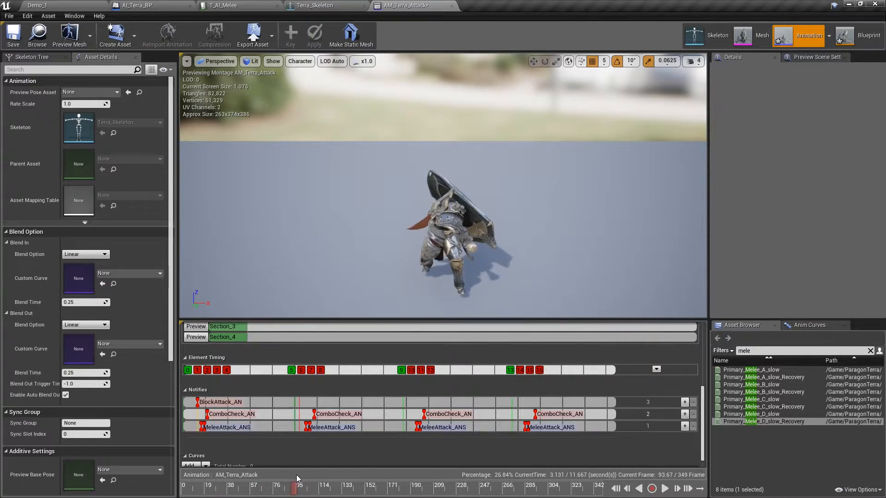
right_click(301, 404)
mouse_move(314, 417)
left_click(395, 301)
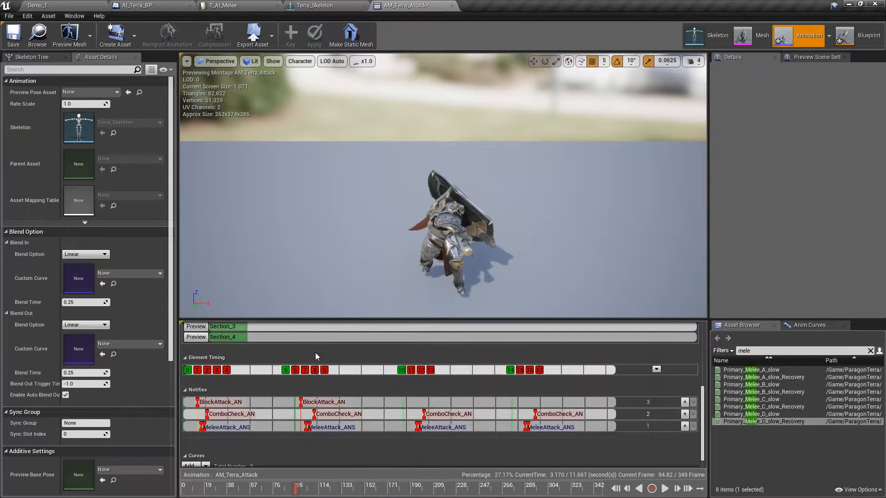
Find the pose before the Section_3 axe swing at about frame 185 and add a BlockAttack_AN notify there on track 3.
left_click_drag(297, 487, 406, 482)
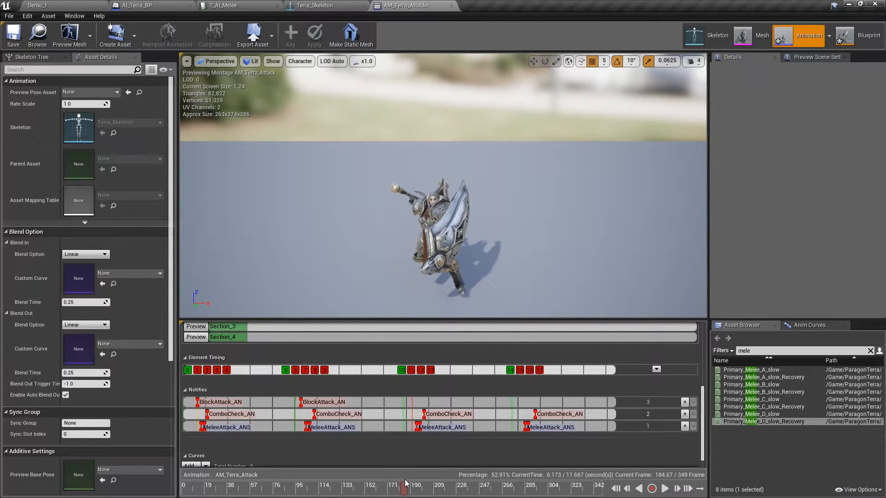
right_click(413, 400)
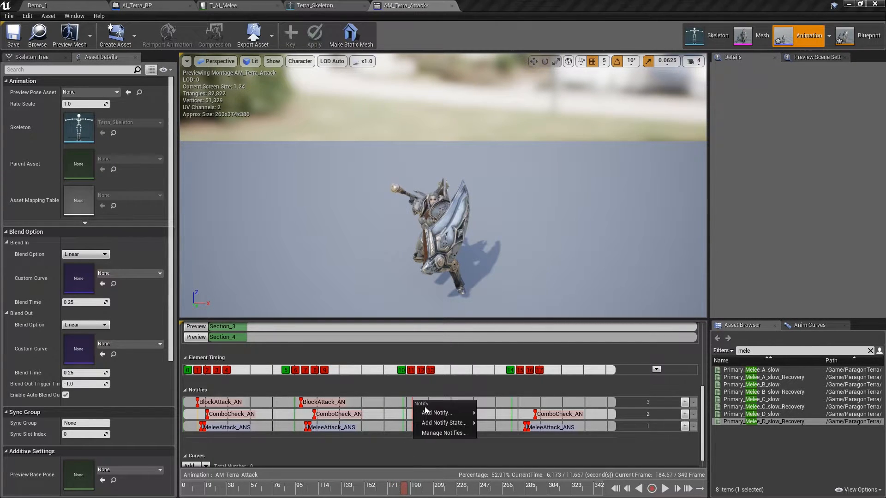
mouse_move(427, 414)
left_click(513, 303)
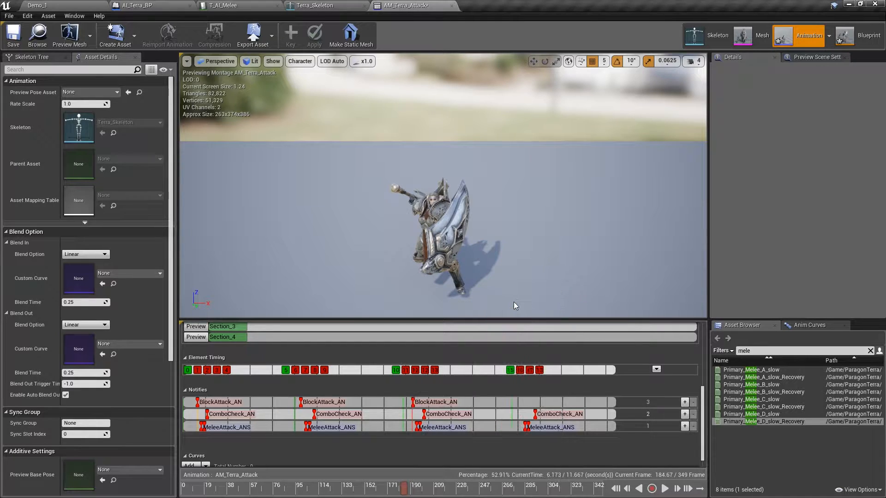
Find the pose before the Section_4 axe swing at about frame 271 and add a BlockAttack_AN notify there on track 3.
left_click_drag(403, 488, 509, 466)
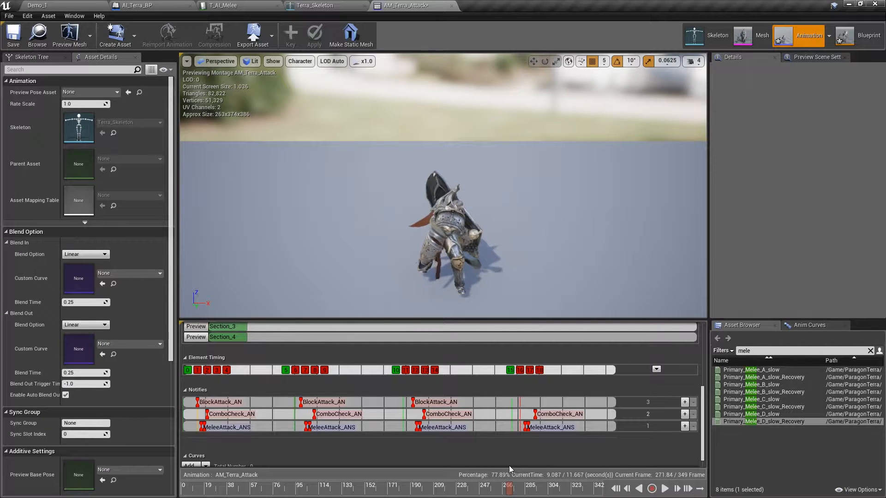
right_click(519, 401)
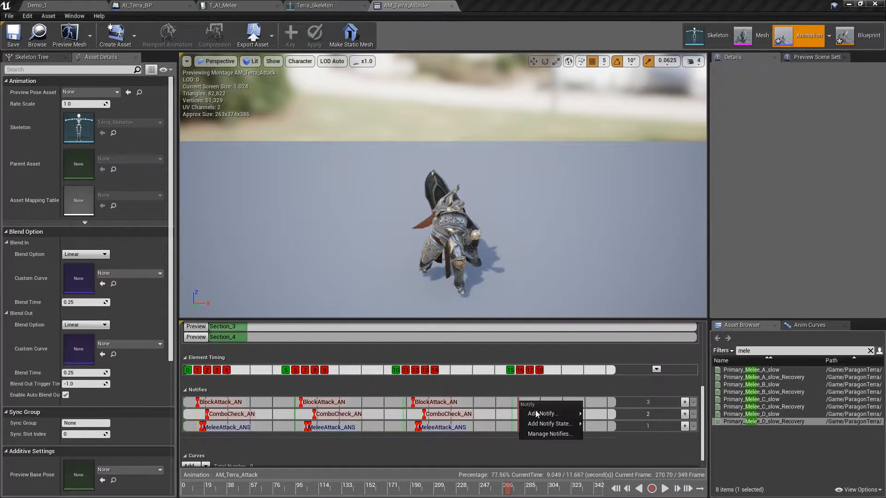
mouse_move(540, 413)
left_click(624, 315)
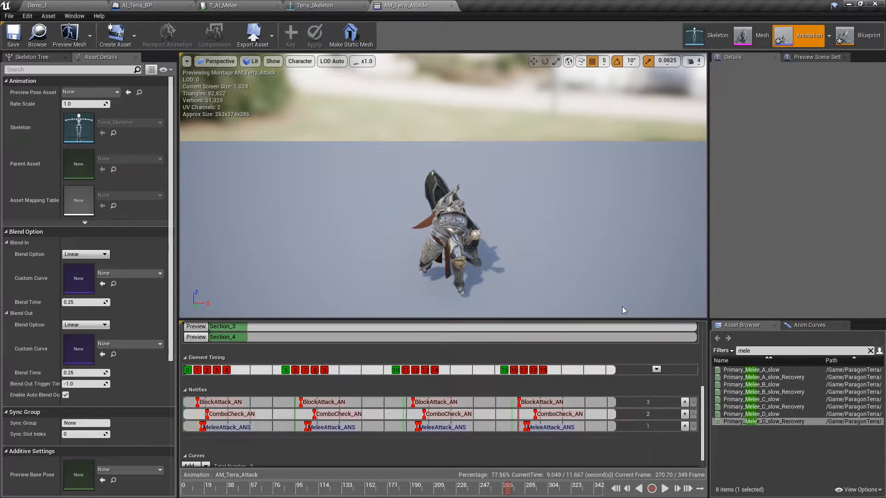
Set the Section_1 BlockAttack_AN notify's Block Config to SlowMotionRate 0.5 and LifeTime 0.25 with bDynamicCamera enabled.
left_click(208, 402)
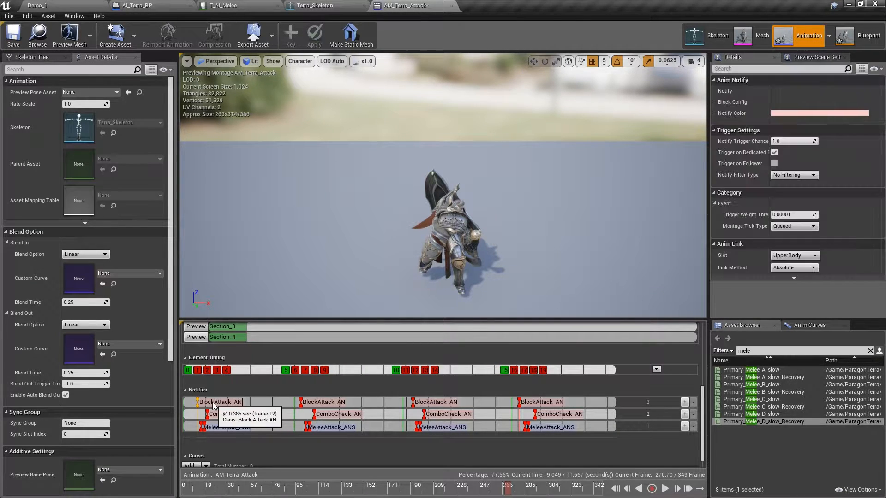
left_click(714, 102)
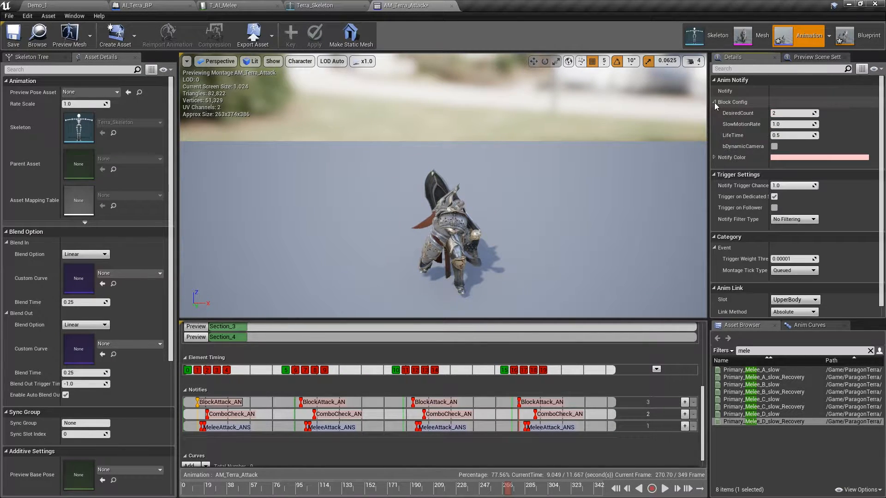
left_click(794, 124)
type("0.5")
key("Return")
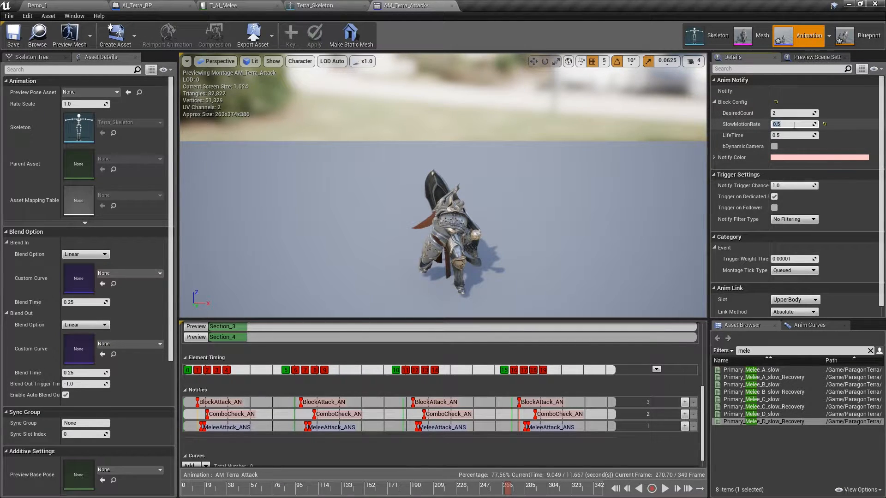
left_click(784, 136)
key("Return")
left_click(774, 146)
Set the Section_2 BlockAttack_AN notify's Block Config to SlowMotionRate 0.6 and LifeTime 0.225.
left_click(317, 404)
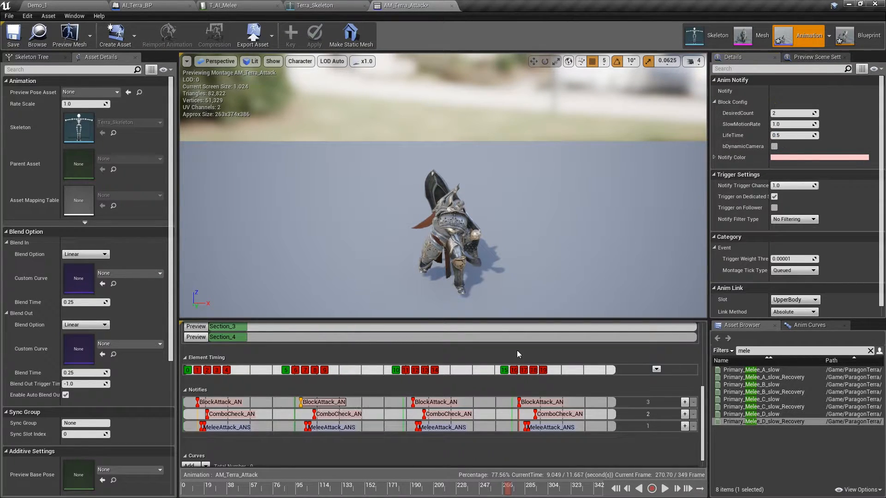
left_click(784, 124)
type("0.6")
key("Return")
left_click(781, 135)
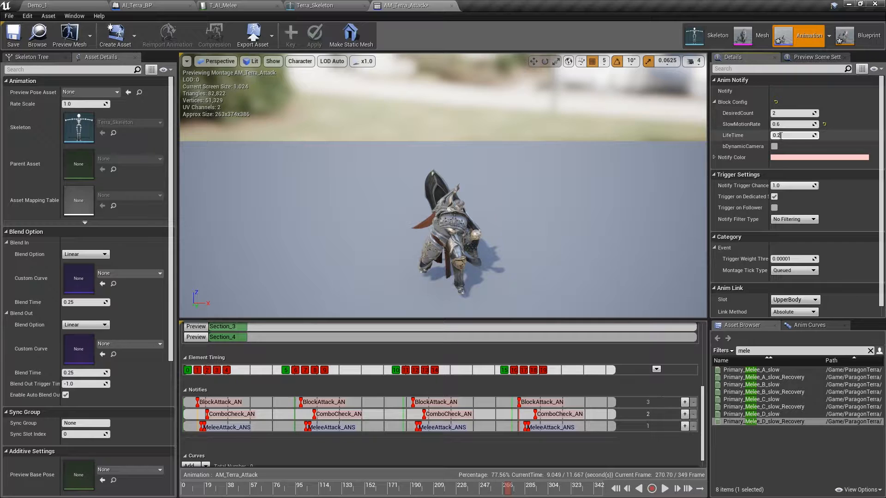
type("0.225")
key("Return")
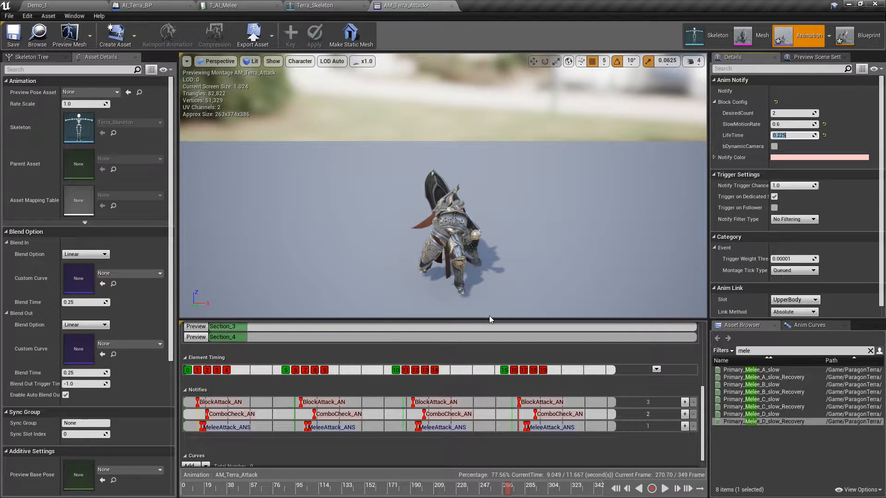
Set the Section_3 BlockAttack_AN notify's Block Config to SlowMotionRate 0.5 and LifeTime 0.2.
left_click(432, 402)
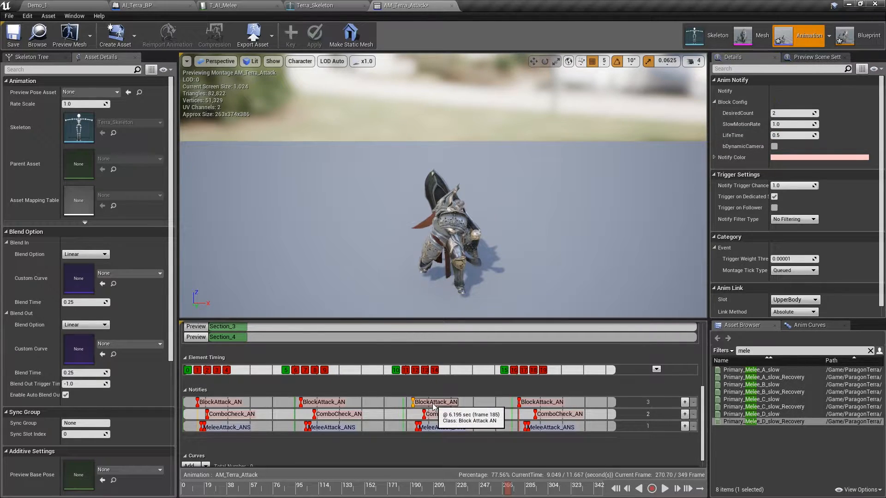
left_click(788, 124)
type("0.5")
key("Return")
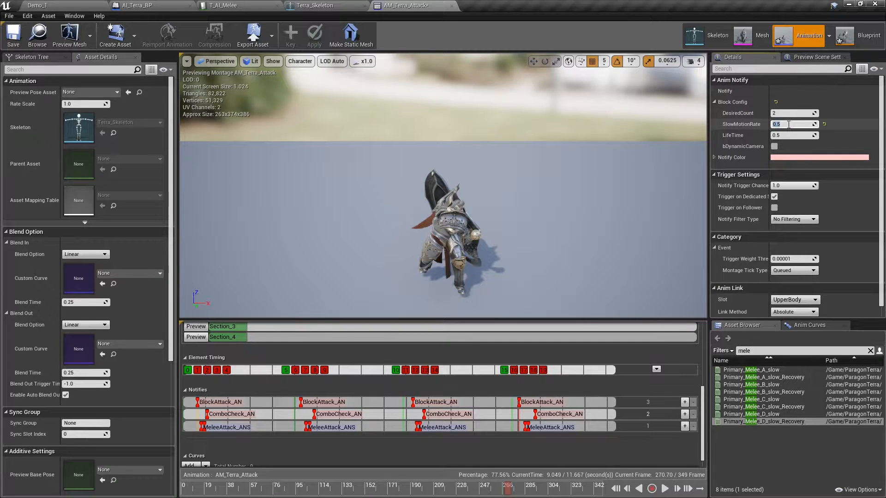
left_click(783, 135)
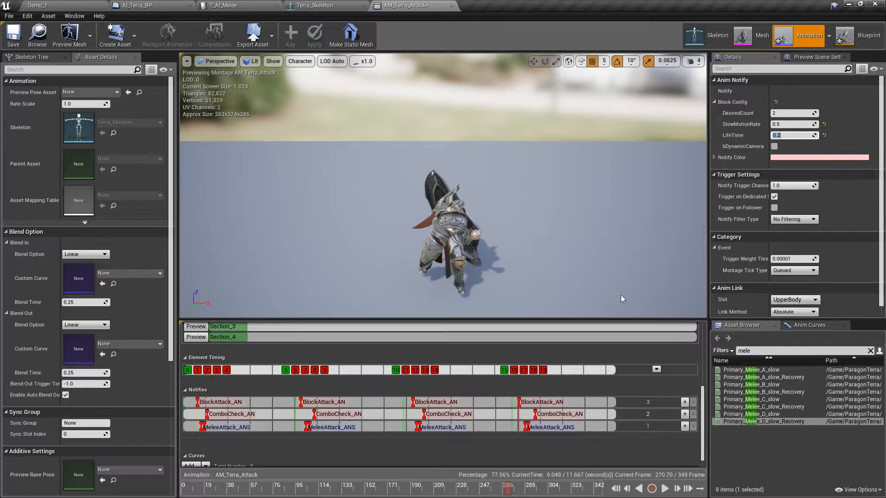
Set the Section_4 BlockAttack_AN notify's Block Config to SlowMotionRate 0.5 and LifeTime 0.25.
left_click(534, 400)
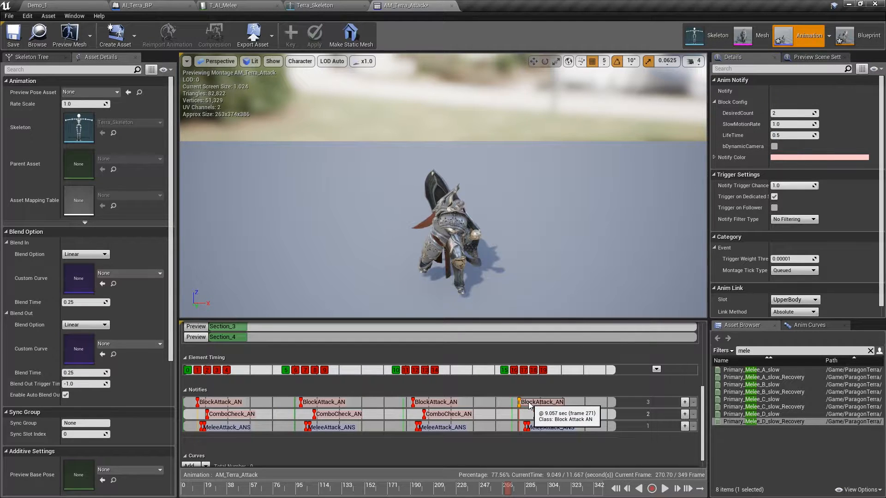
left_click(798, 122)
type("0.5")
key("Return")
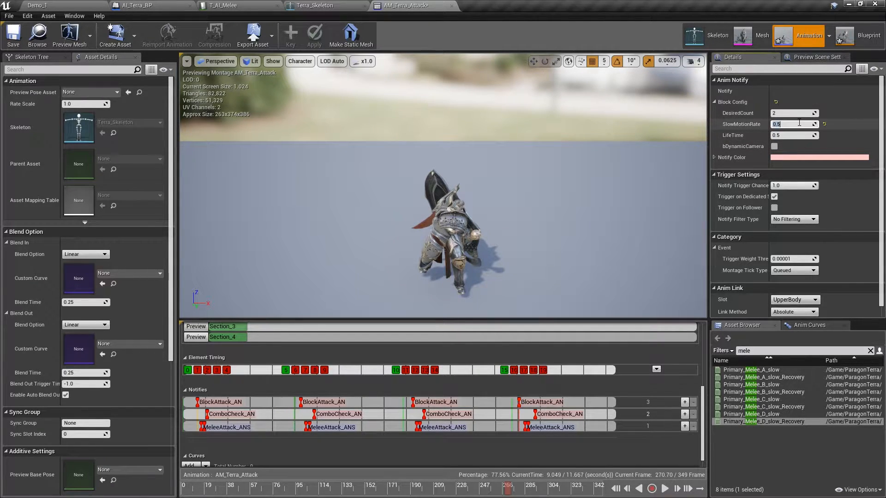
left_click(794, 134)
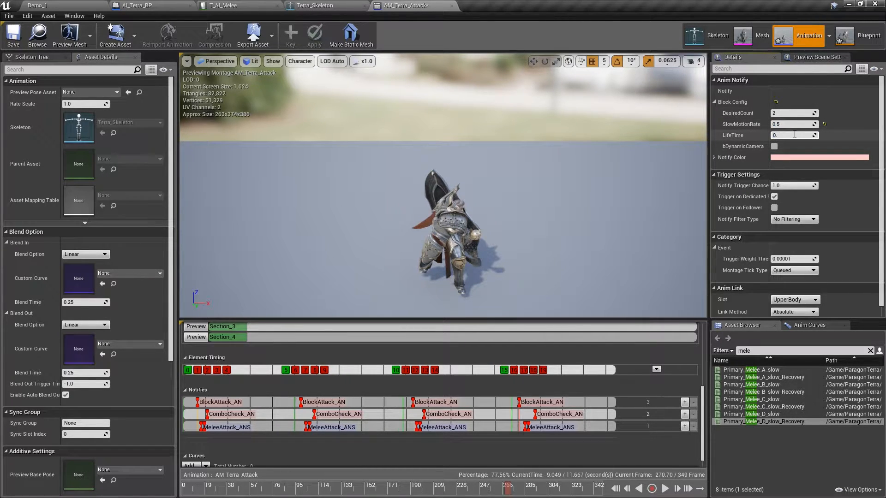
type("0.25")
key("Return")
Set the Section_1 BlockAttack_AN notify's DesiredCount to 1 and save the AM_Terra_Attack montage.
left_click(222, 403)
left_click(777, 113)
type("1")
key("Return")
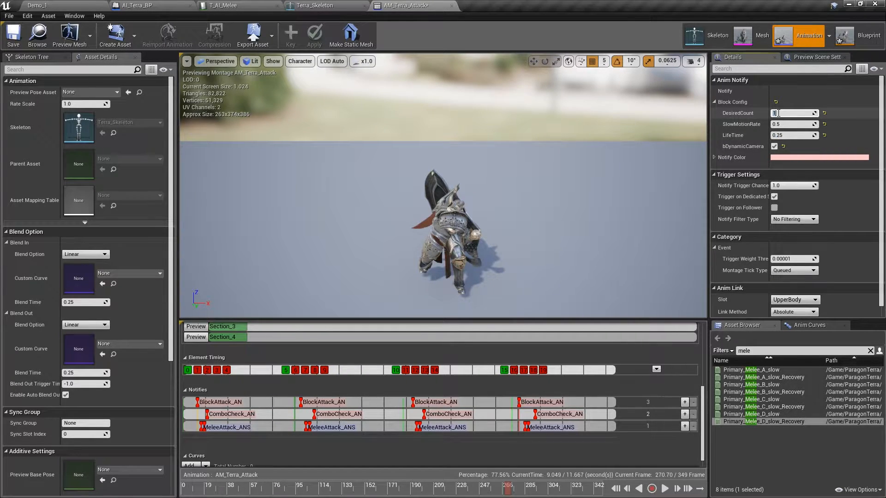
left_click(14, 36)
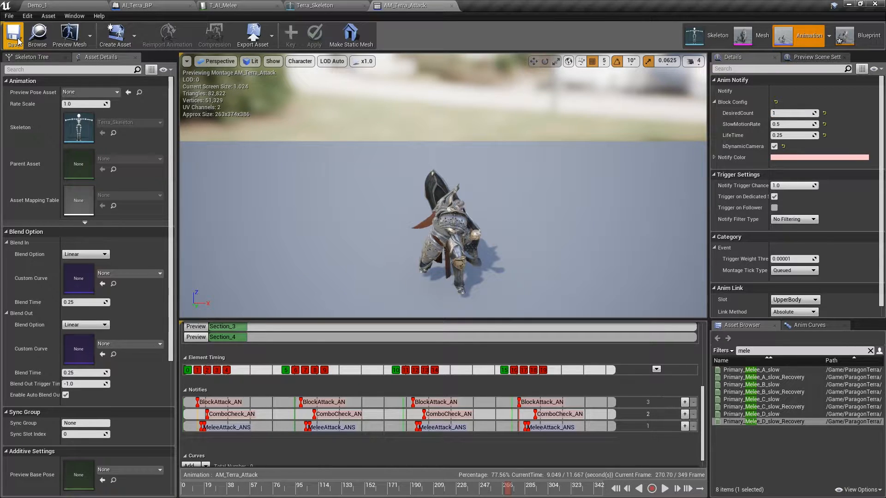
In the T_AI_Melee table's TerraAxe row, assign AM_Terra_Attack as the third-person Fire montage and name its section Section_1.
left_click(226, 5)
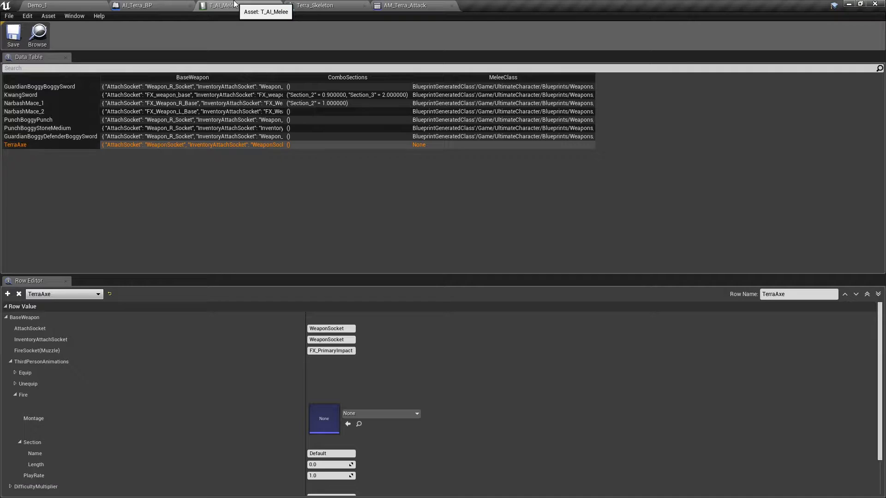
left_click(397, 414)
type("ter")
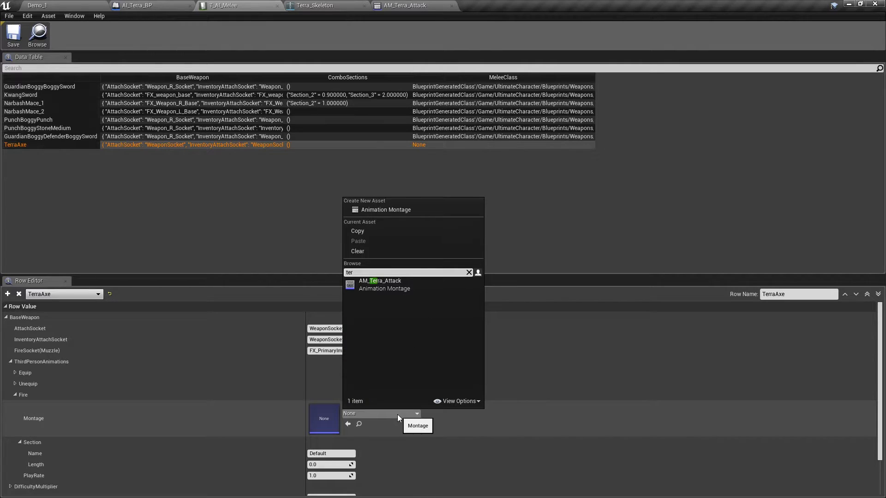
left_click(410, 285)
scroll(253, 406, "down", 2)
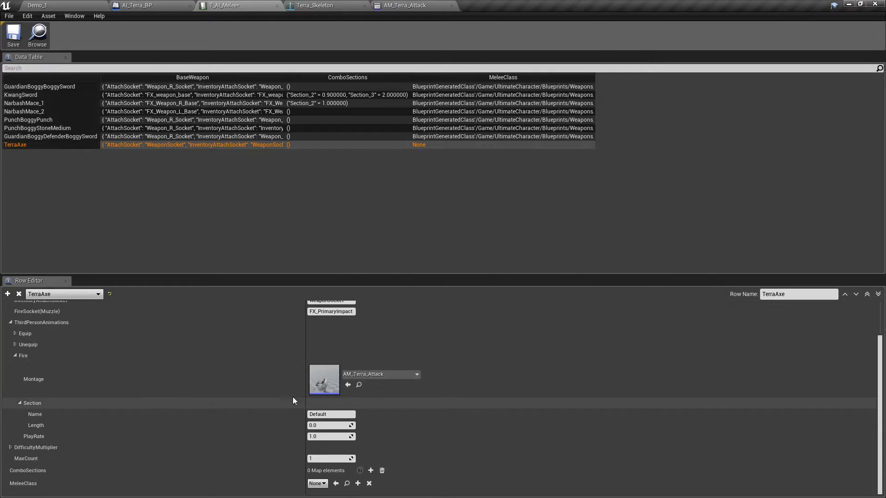
left_click(337, 415)
type("Section_1")
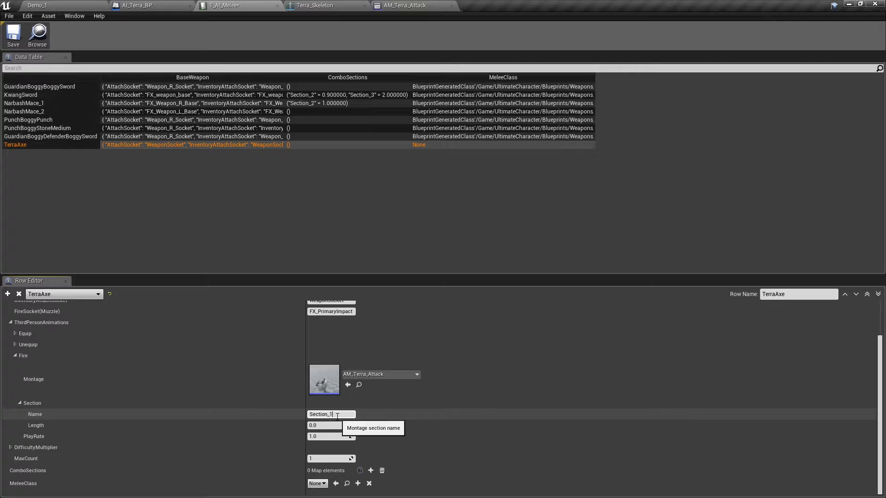
Set the Fire section's Length in the TerraAxe row from the Primary_Melee_A_slow clip's duration in AM_Terra_Attack.
key("ctrl+a")
left_click(406, 6)
left_click_drag(704, 436, 709, 339)
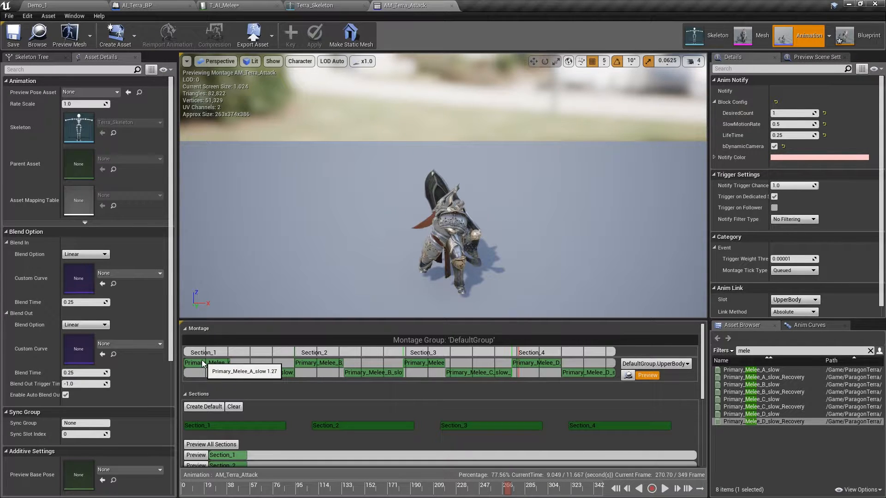
left_click(224, 5)
left_click(316, 425)
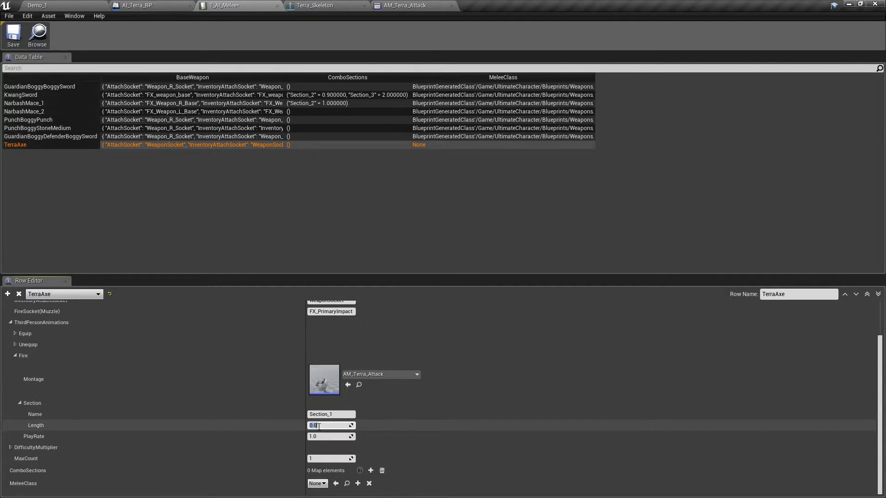
left_click(20, 403)
left_click(15, 380)
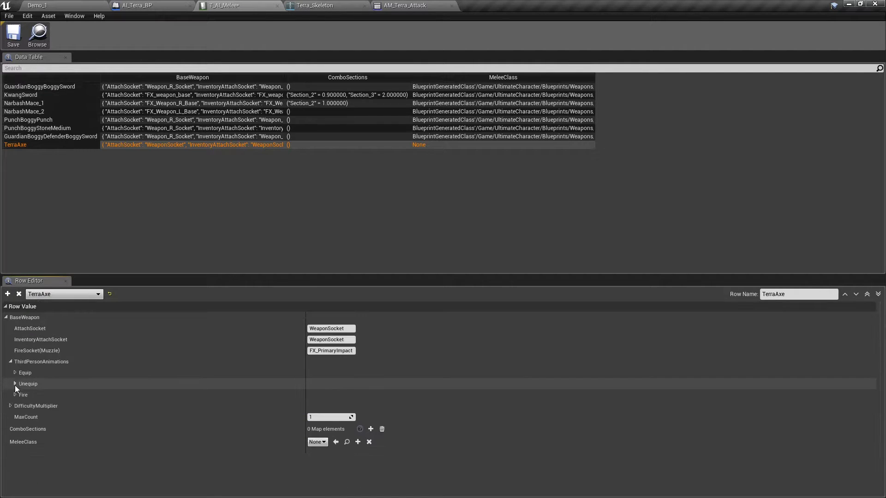
Add a ComboSections map element to the TerraAxe row with the key Section_2.
left_click(371, 429)
left_click(371, 429)
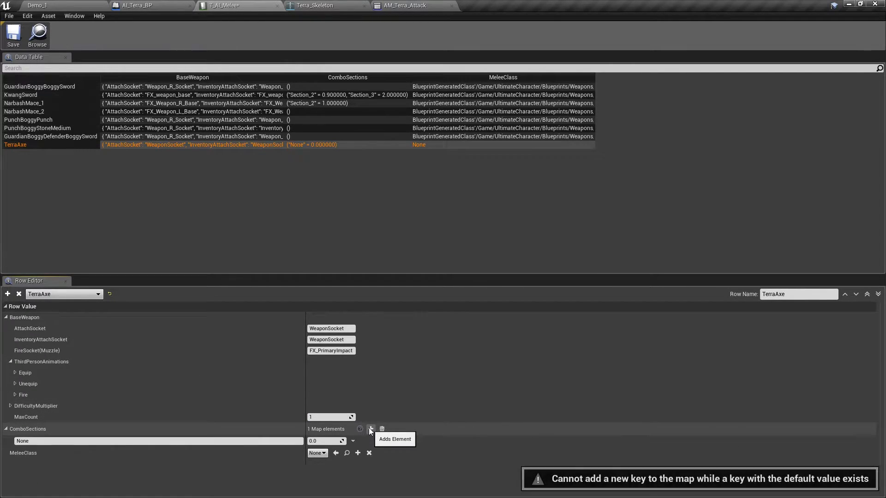
left_click(143, 441)
type("S")
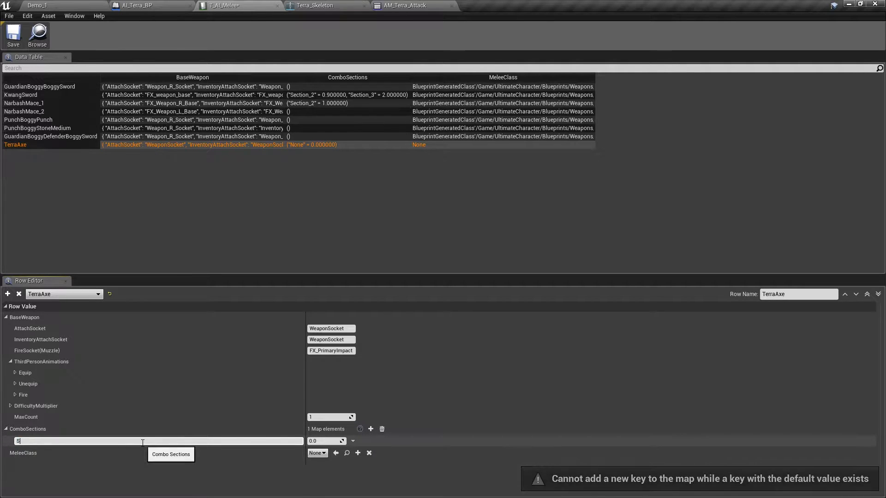
type("ection_2")
key("Return")
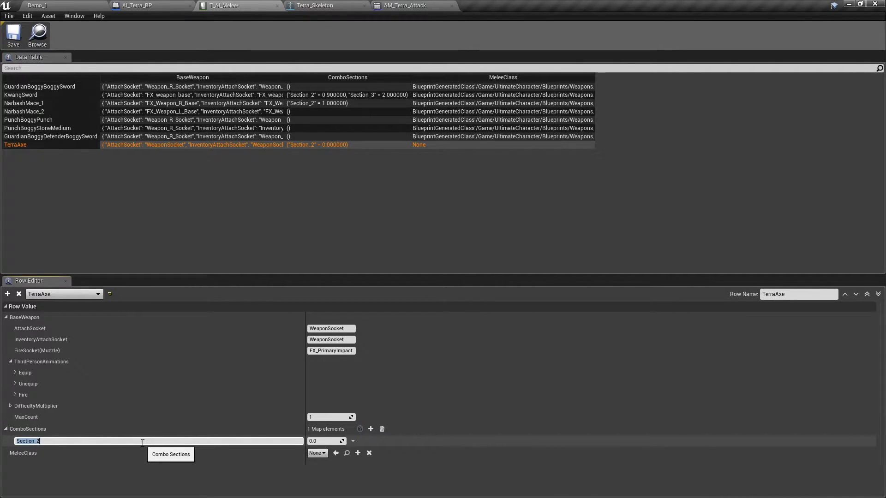
Add two more ComboSections elements to the TerraAxe row with the keys Section_3 and Section_4.
left_click(370, 429)
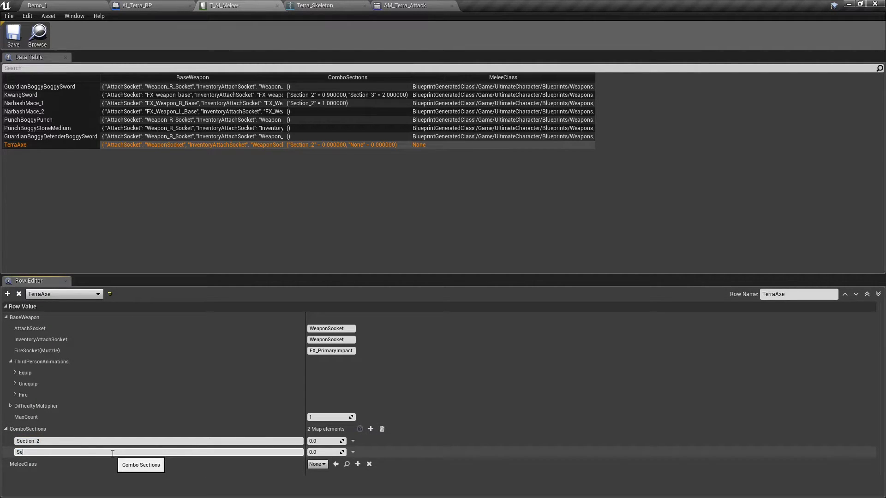
left_click(112, 453)
type("Section_3")
key("Return")
left_click(371, 429)
left_click(75, 463)
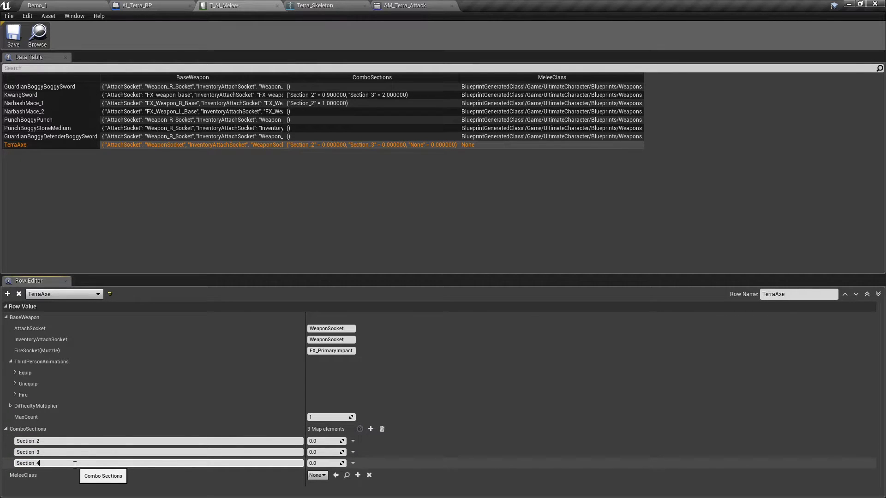
key("Return")
Look up the Primary_Melee_B_slow duration in AM_Terra_Attack and set the Section_2 combo value to 1.33.
left_click(405, 5)
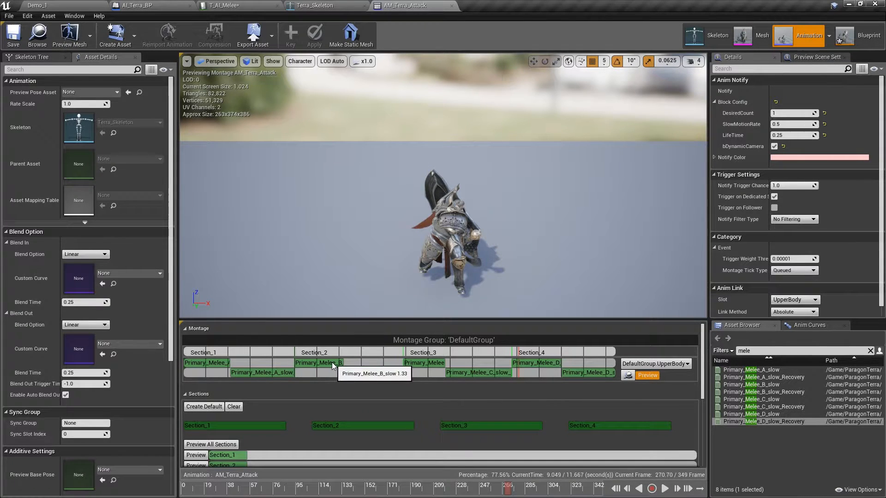
left_click(224, 5)
left_click(321, 441)
type("1.33")
key("Return")
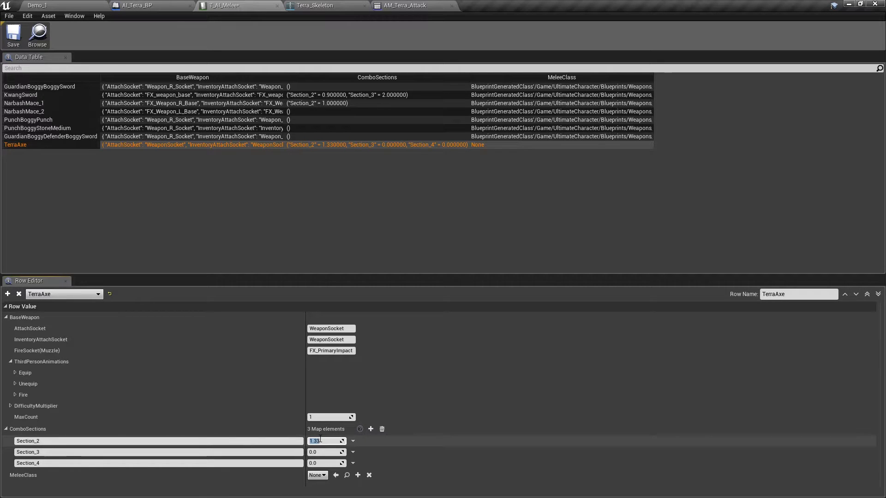
Set the Section_3 combo value to 1.13 and Section_4 to 1.33 from the montage clip durations, and save the T_AI_Melee table.
left_click(402, 5)
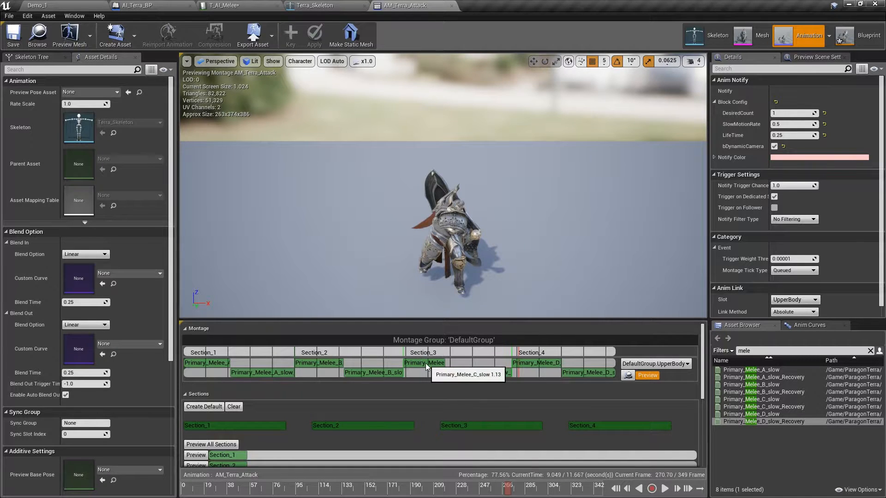
left_click(224, 5)
left_click(324, 452)
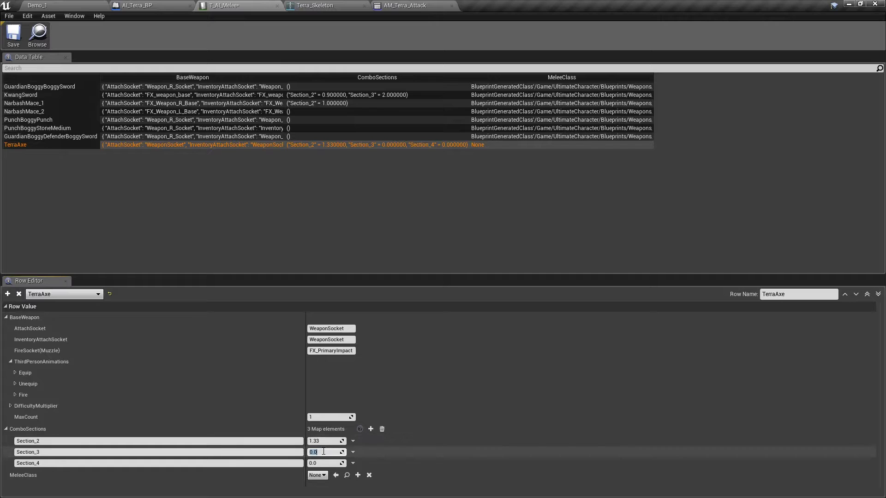
left_click(405, 5)
left_click(223, 5)
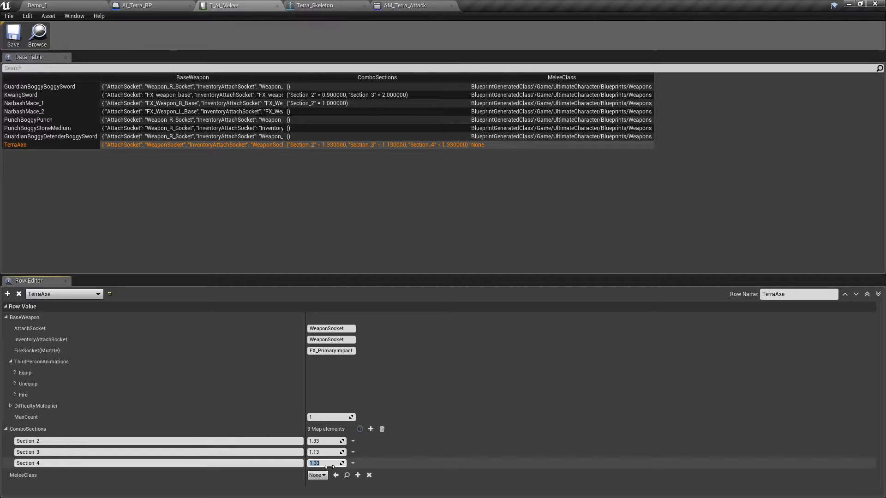
left_click(13, 40)
In the Blueprints/Weapons/Melee folder, create a child Blueprint class of BaseMelee_BP named TerraAxe_BP.
left_click(37, 35)
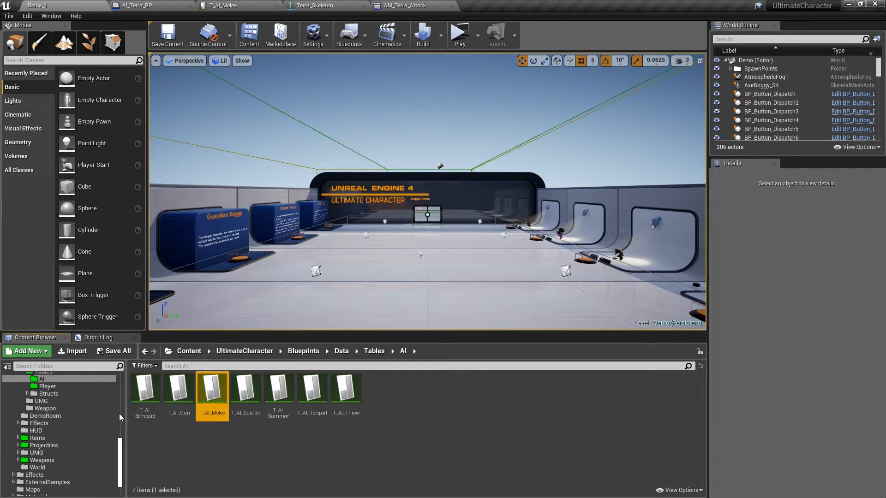
left_click(49, 460)
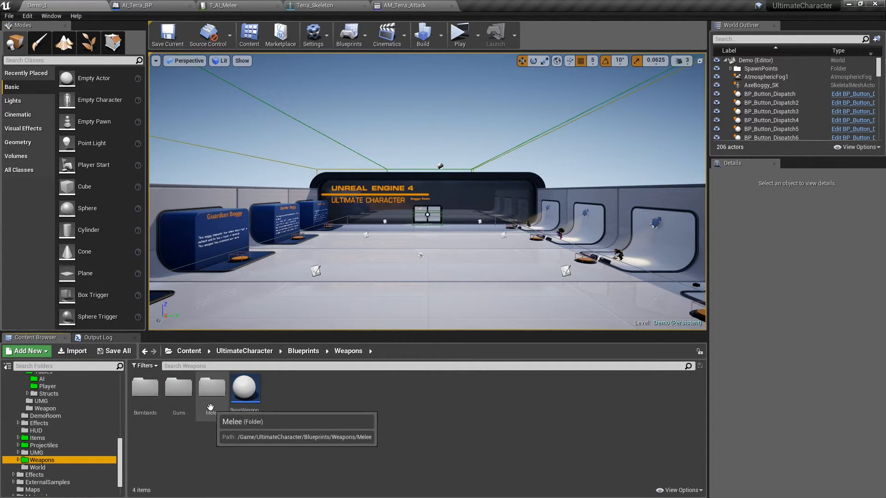
double_click(212, 392)
right_click(278, 390)
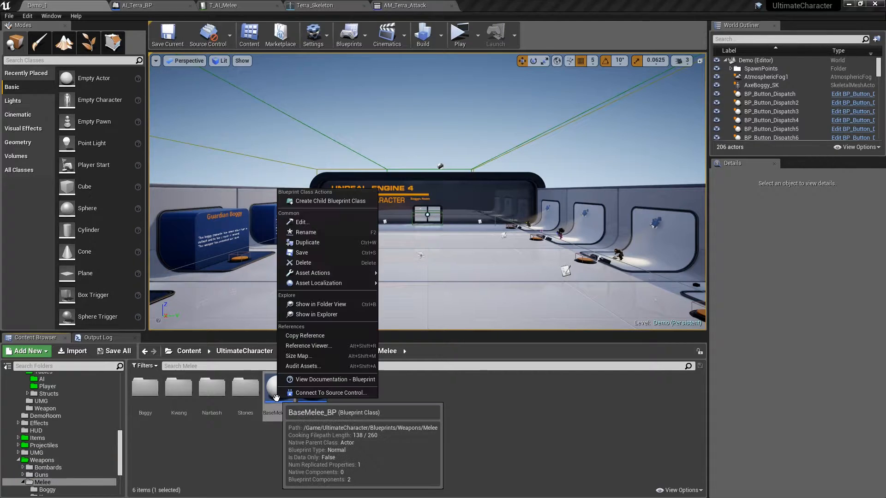
left_click(325, 201)
type("TerraAxe_BP")
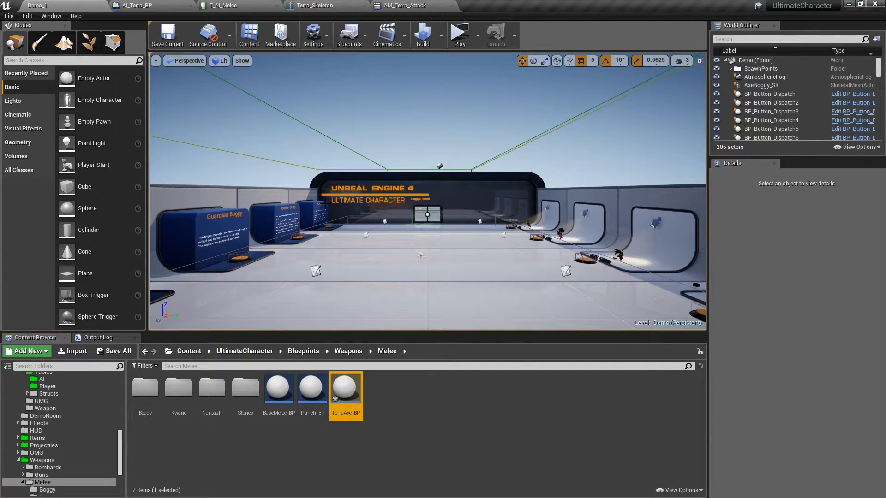
Create a new folder named Terra inside the Weapons/Melee folder.
right_click(360, 459)
left_click(419, 199)
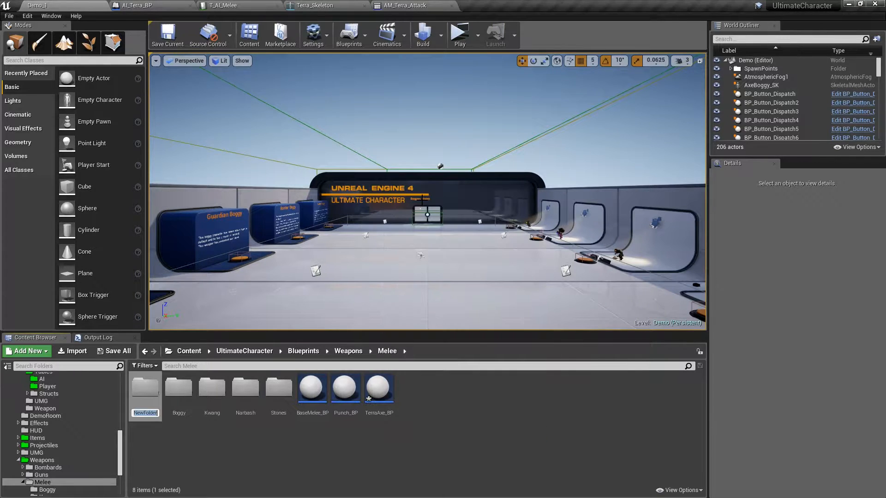
type("Y")
key("BackSpace")
type("Terra")
key("Return")
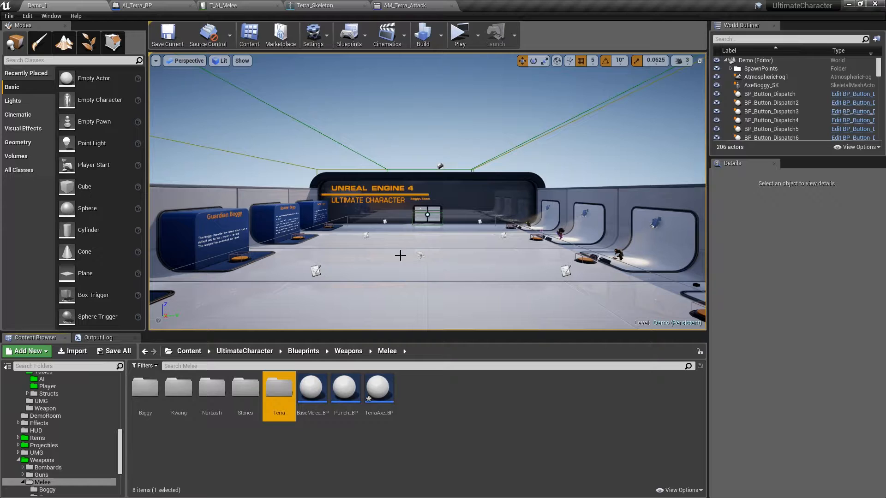
Move TerraAxe_BP into the Terra folder and open that folder.
left_click_drag(377, 390, 281, 411)
left_click(282, 410)
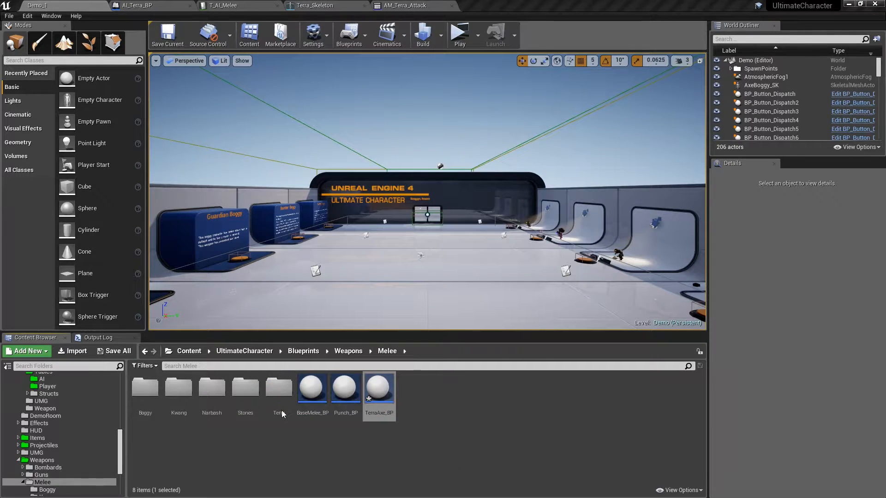
double_click(282, 404)
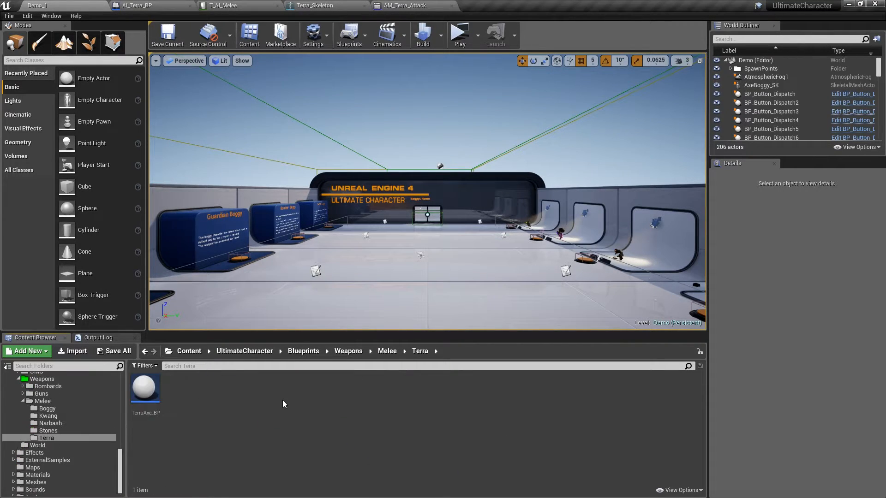
Open TerraAxe_BP in the full Blueprint editor, show its viewport and select the inherited Mesh component.
double_click(145, 389)
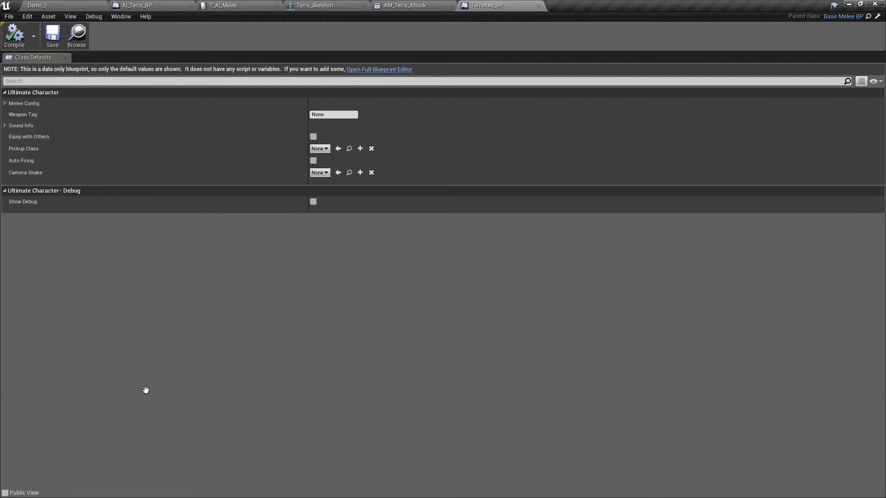
left_click(377, 70)
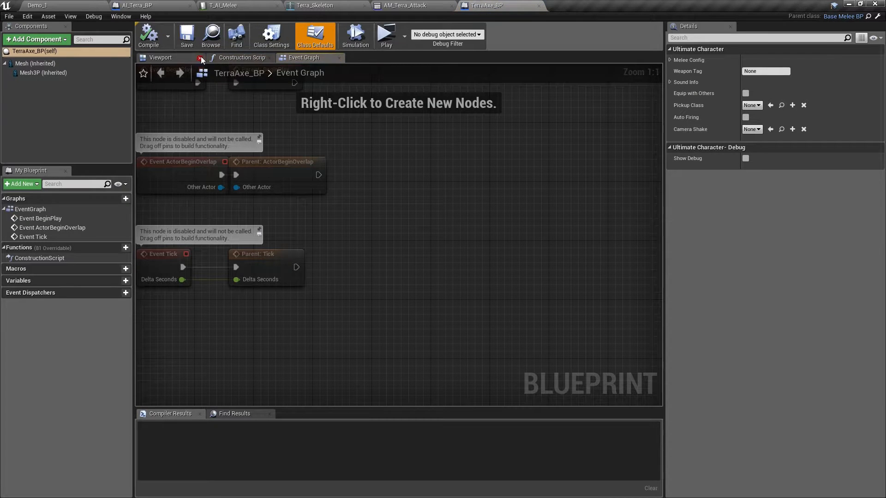
left_click(171, 55)
left_click(37, 67)
left_click(42, 86)
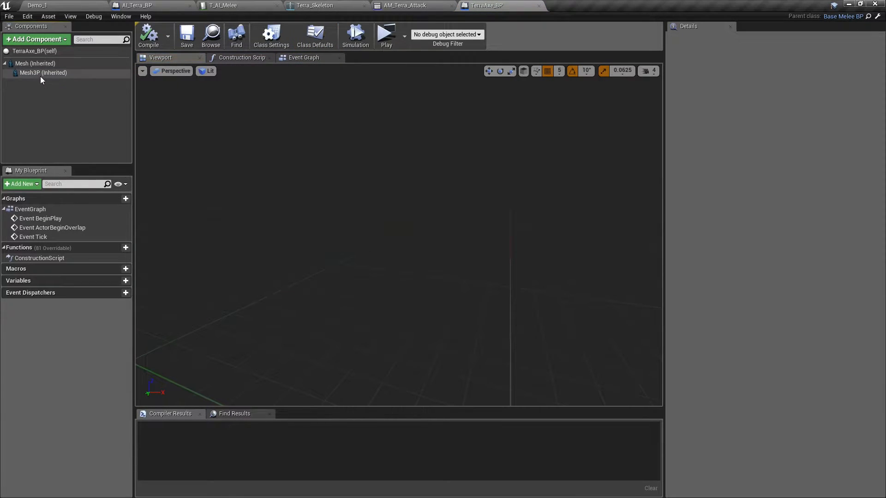
left_click(46, 67)
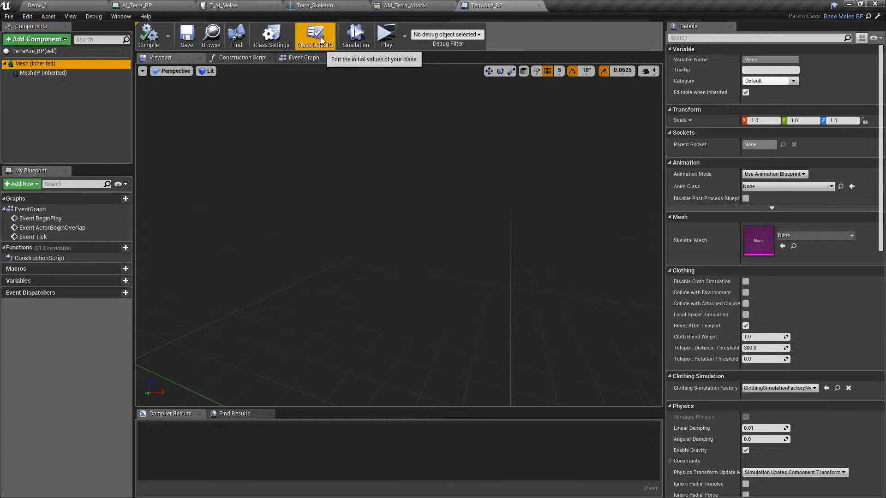
In TerraAxe_BP's class defaults, set Weapon Tag to Axe, compile, and set the Melee Config HitDamage to 25.
left_click(318, 38)
left_click(756, 71)
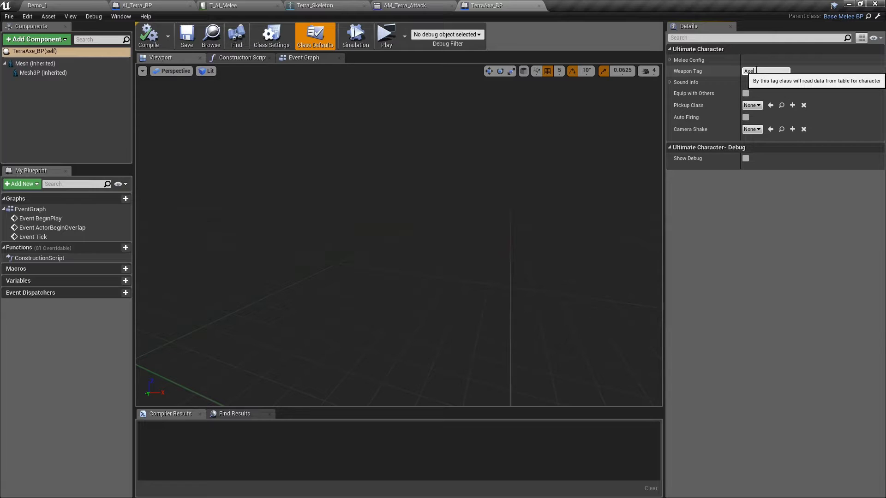
type("Axe")
key("F7")
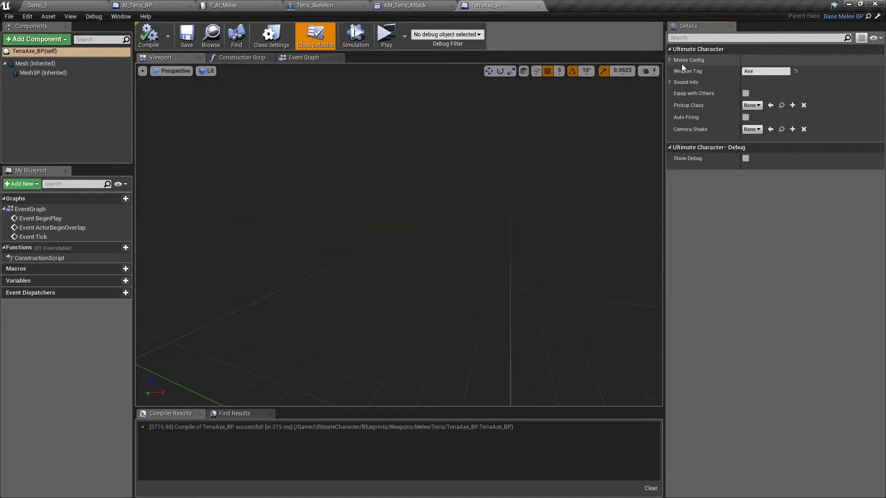
left_click(670, 60)
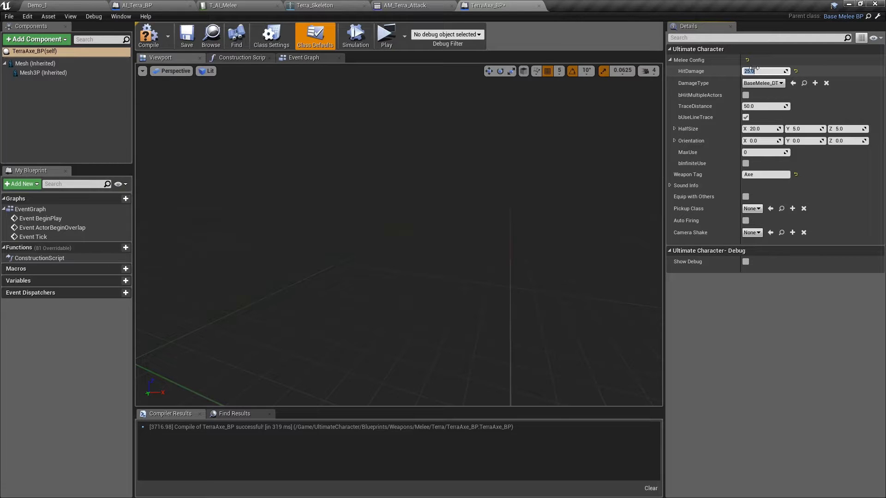
Locate the melee damage types, copy KwangSword_DT within the Kwang folder and name the copy TerraAxe_DT.
left_click(805, 84)
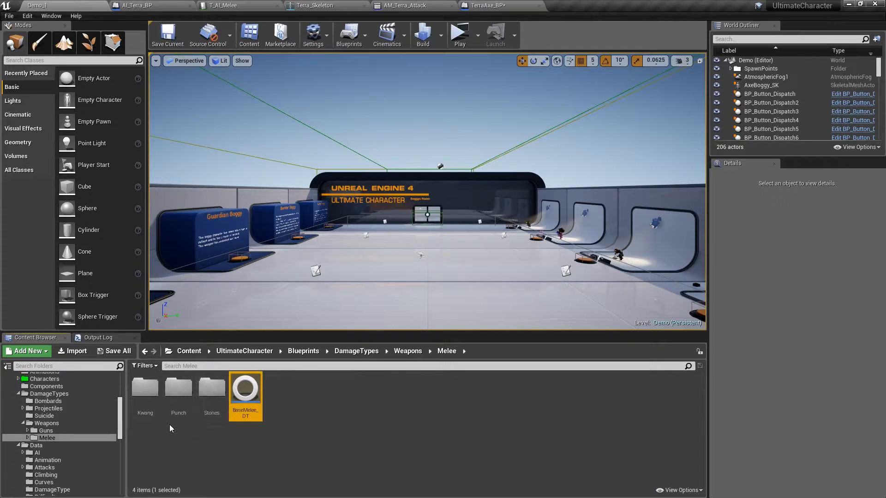
double_click(147, 392)
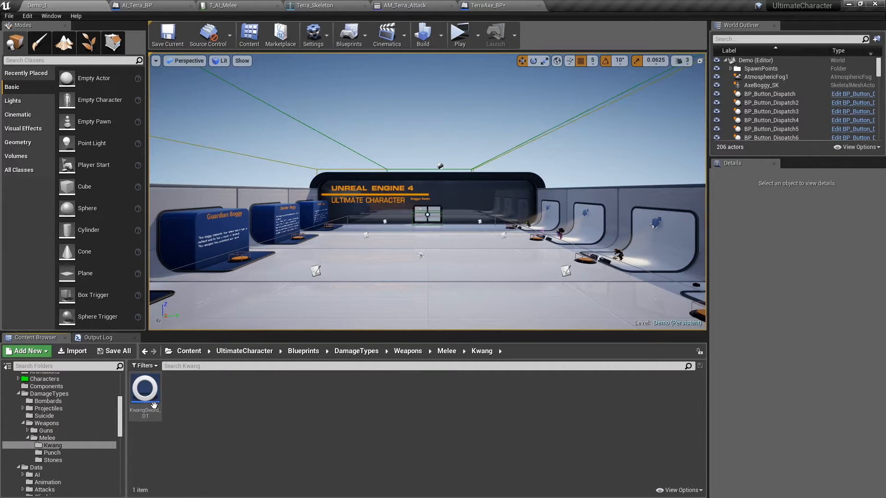
left_click_drag(154, 405, 180, 408)
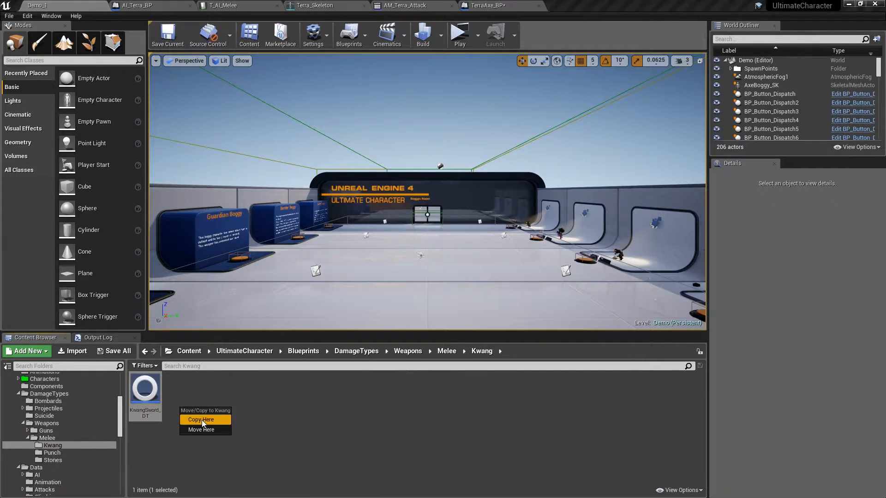
left_click(201, 420)
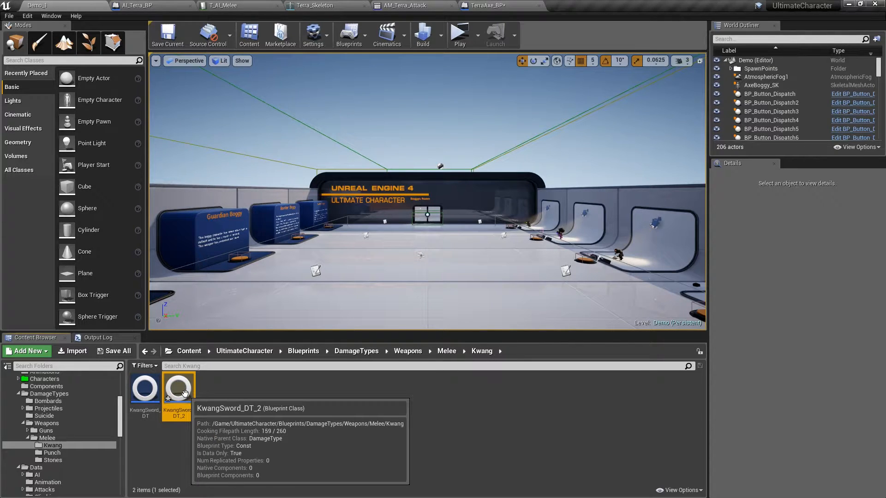
key("F2")
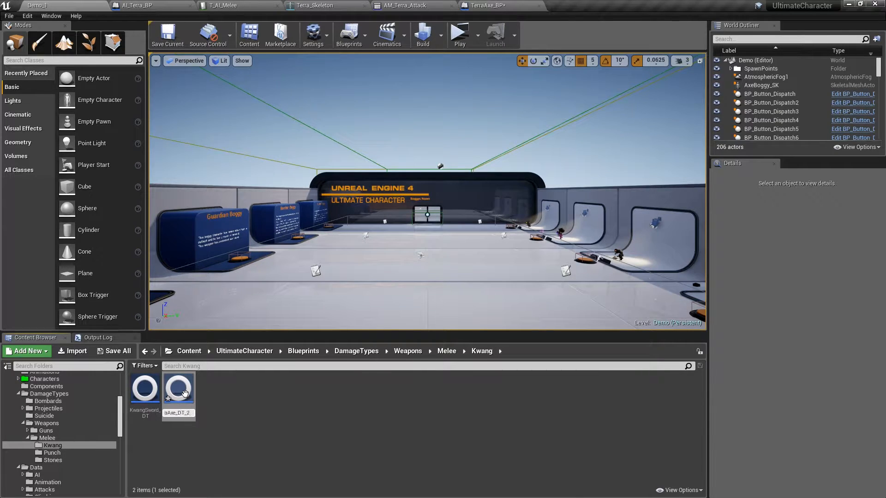
type("TerraAxe_DT")
key("Return")
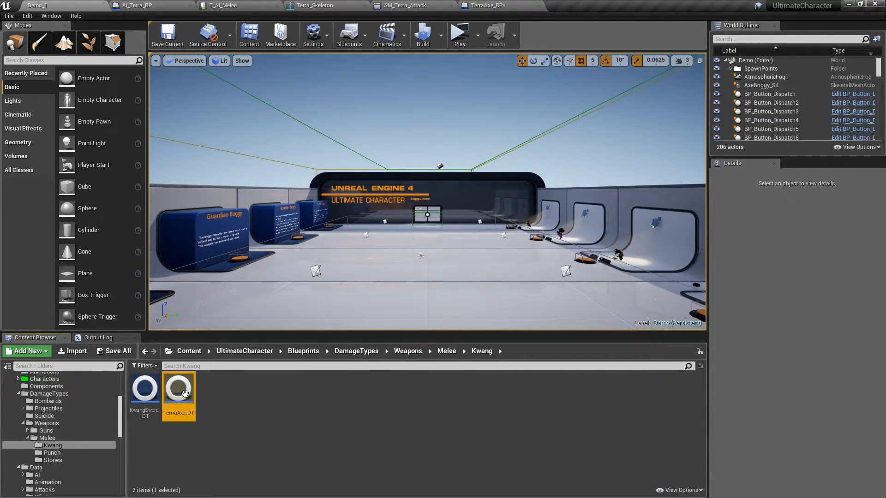
Create a Terra folder under the Melee damage types, move TerraAxe_DT from the Kwang folder into it and open that folder.
left_click(67, 437)
right_click(165, 452)
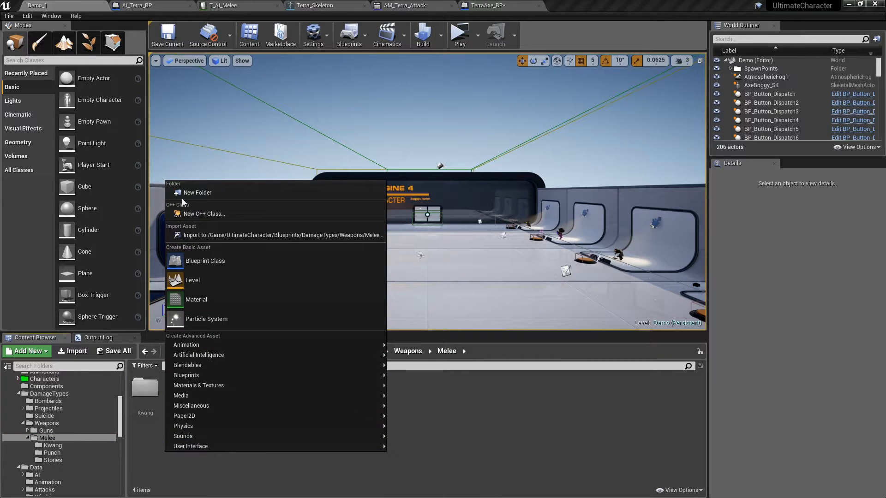
left_click(183, 194)
key("Return")
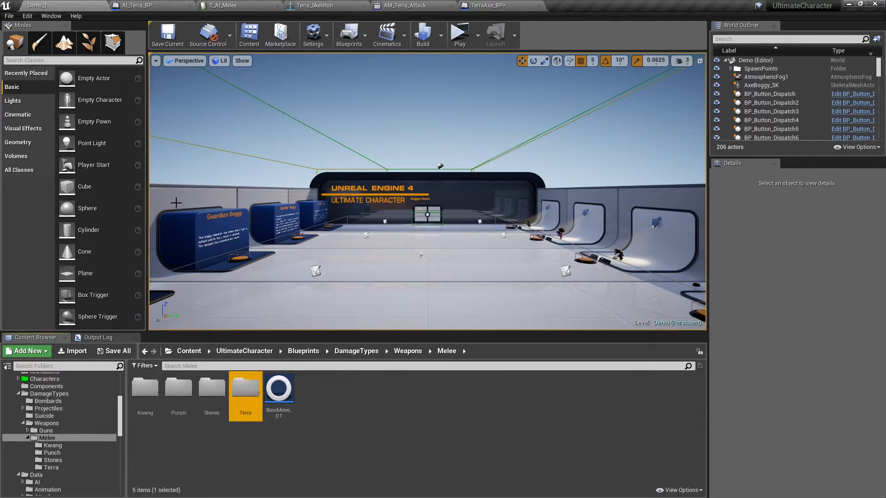
left_click(57, 446)
left_click_drag(189, 390, 71, 467)
left_click(77, 488)
left_click(54, 465)
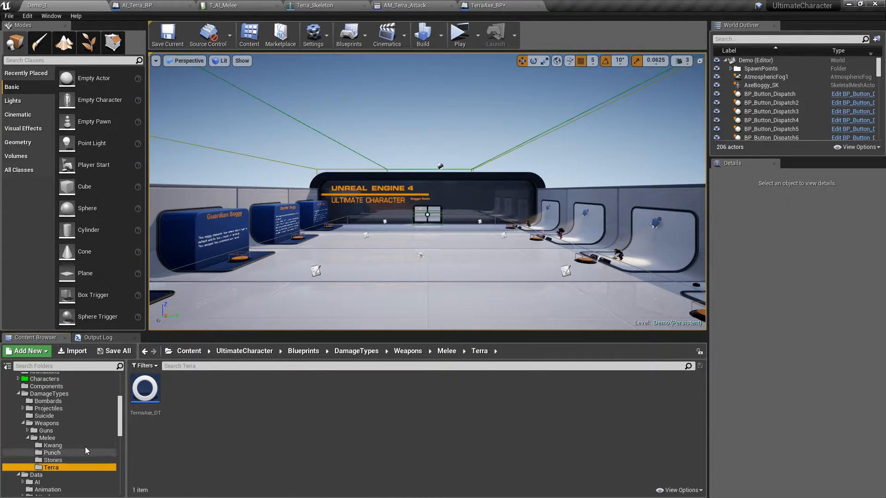
In TerraAxe_DT, set Destructible Impulse and Damage Impulse to 2000, then compile, save and close it.
double_click(151, 396)
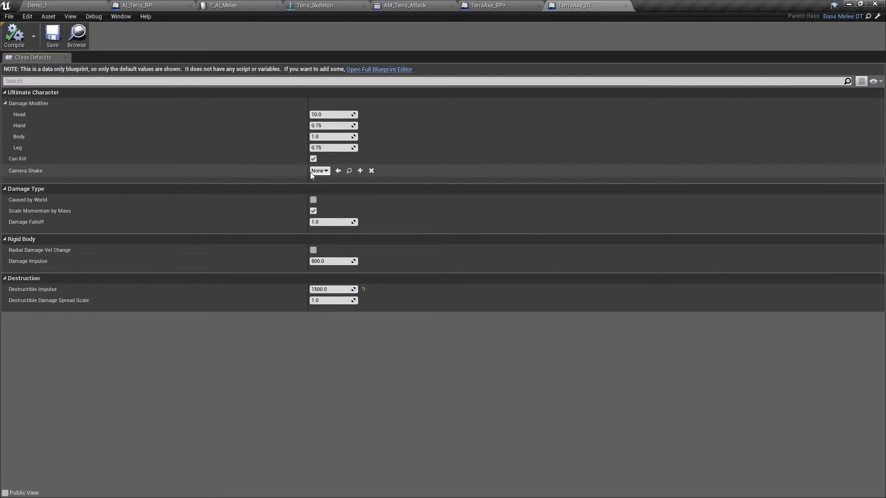
left_click(319, 289)
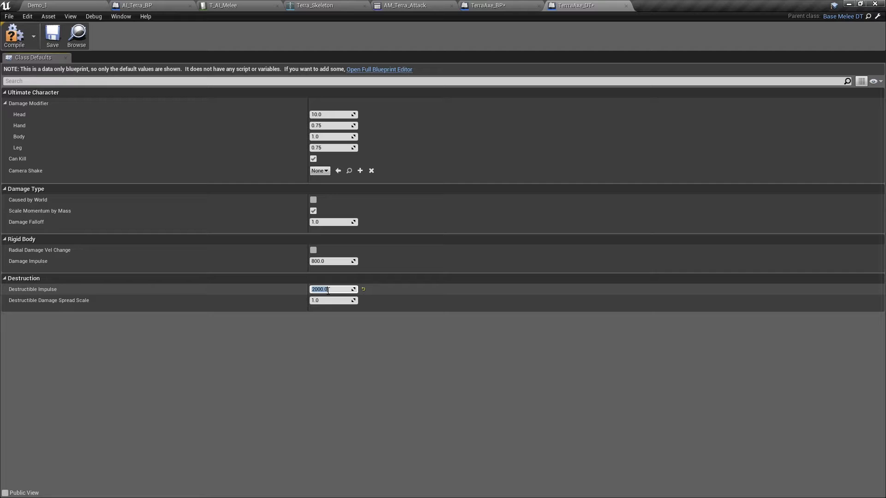
left_click(336, 263)
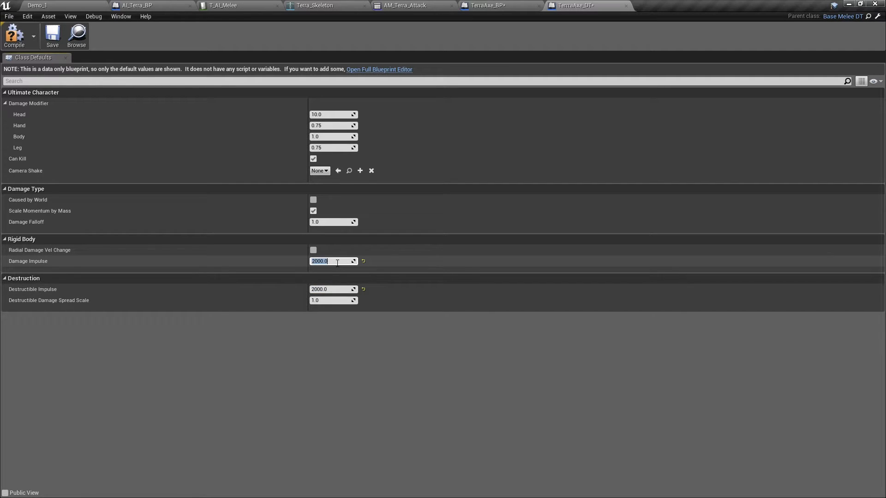
left_click(15, 37)
left_click(53, 37)
middle_click(588, 5)
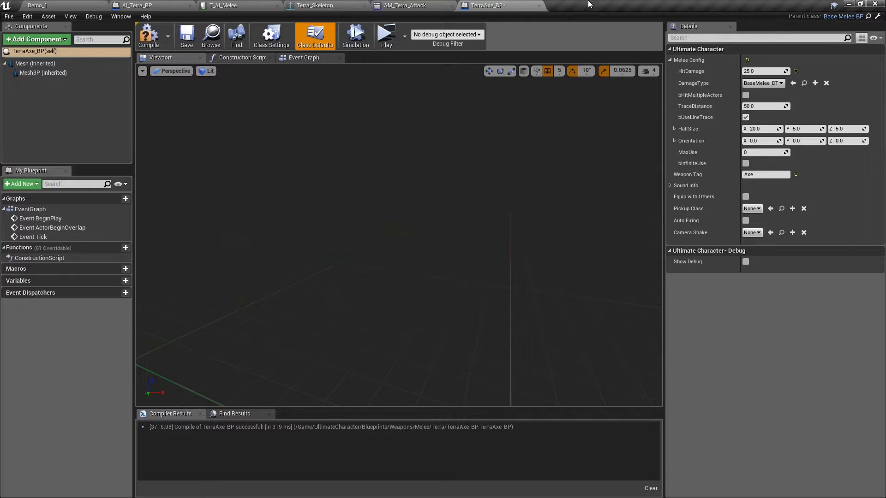
In TerraAxe_BP's Melee Config, set DamageType to TerraAxe_DT and enable bInfiniteUse, then compile and save the Blueprint.
left_click(774, 83)
type("terra")
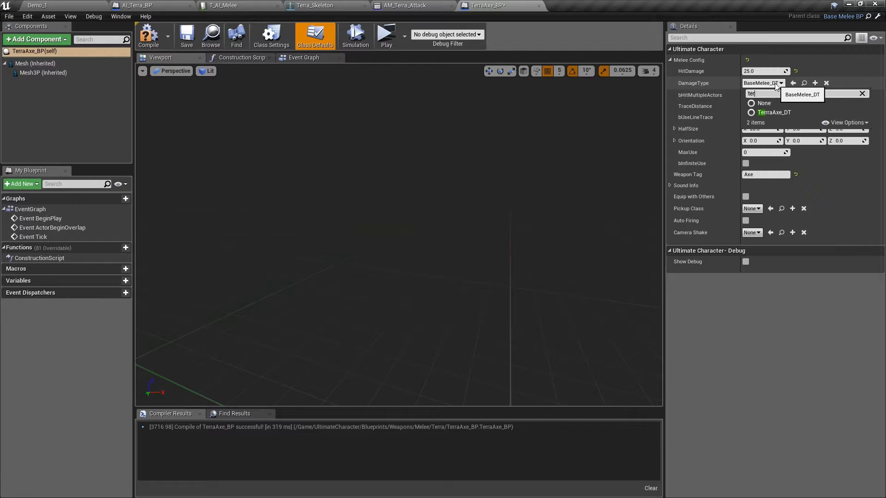
left_click(770, 112)
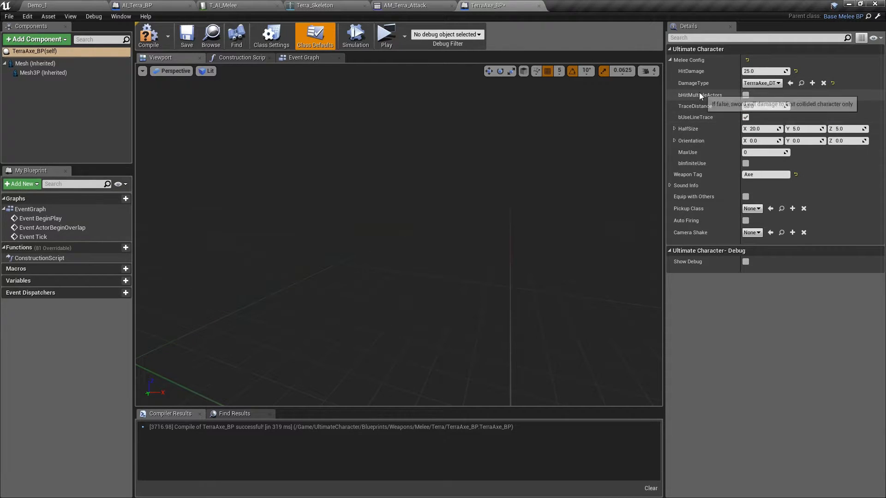
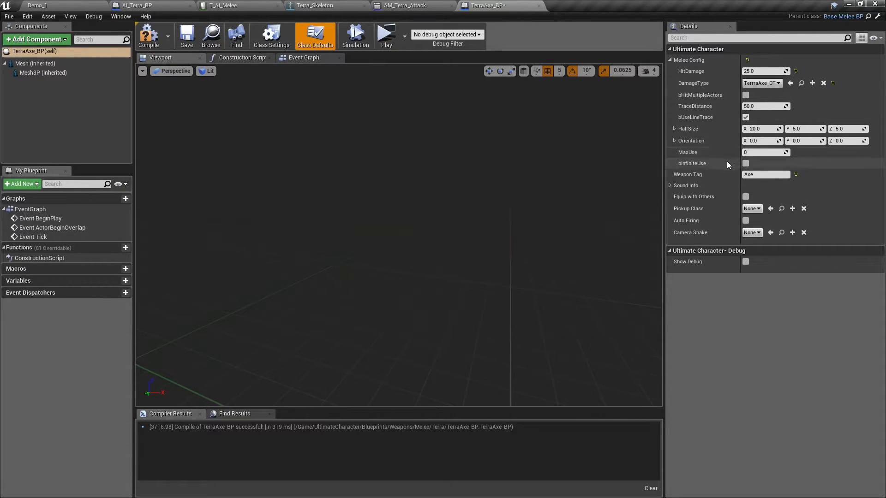
left_click(746, 163)
left_click(148, 35)
left_click(187, 36)
In the T_AI_Melee data table, set the TerraAxe row's MeleeClass to TerraAxe_BP and save the table.
left_click(224, 5)
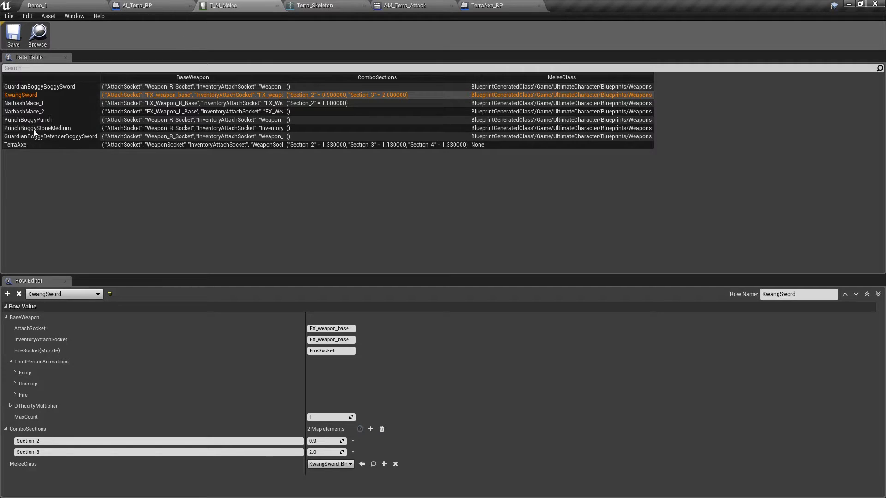
left_click(14, 145)
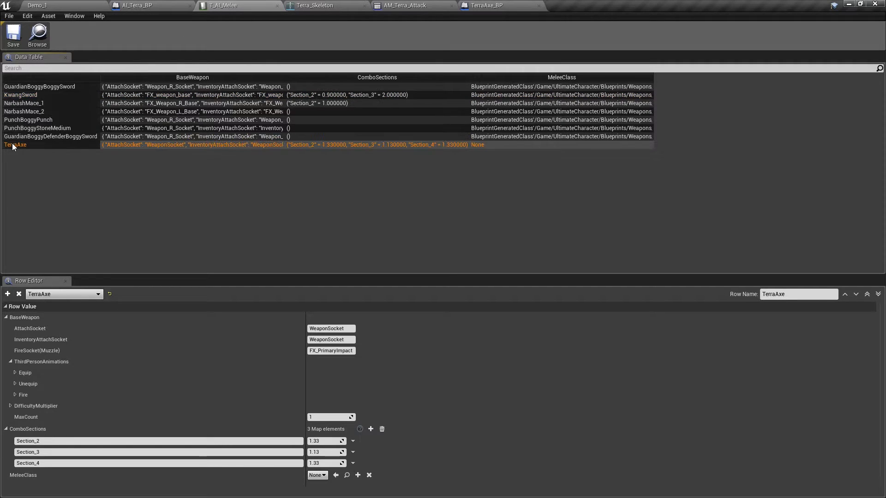
left_click(317, 475)
type("te")
left_click(339, 454)
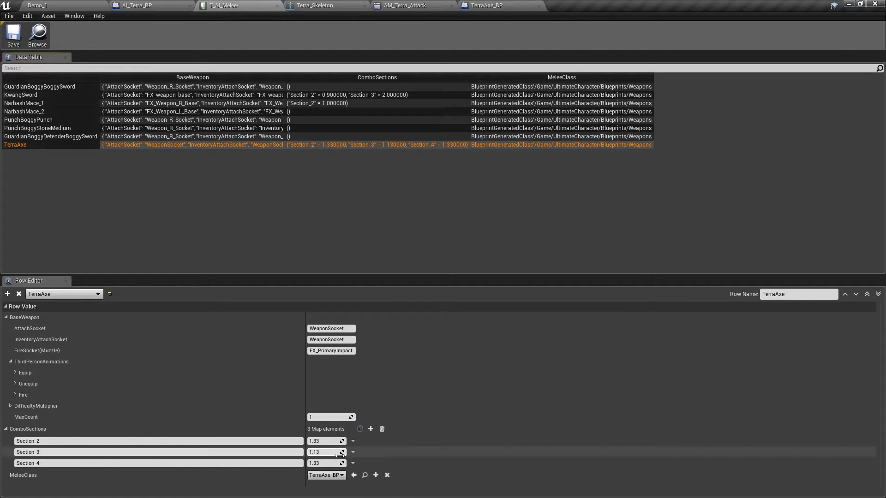
left_click(12, 36)
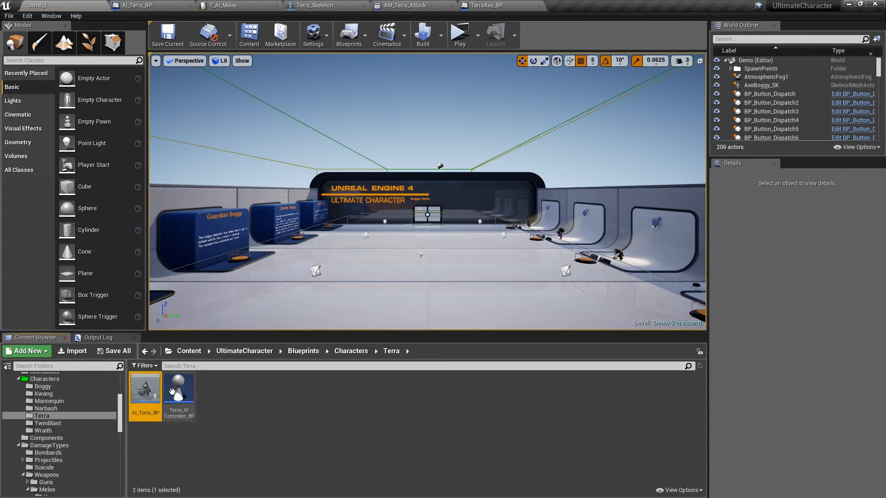
Place AI_Terra_BP on the open floor of the Demo level and play-test its melee attack by moving the player around it.
left_click_drag(145, 388, 400, 252)
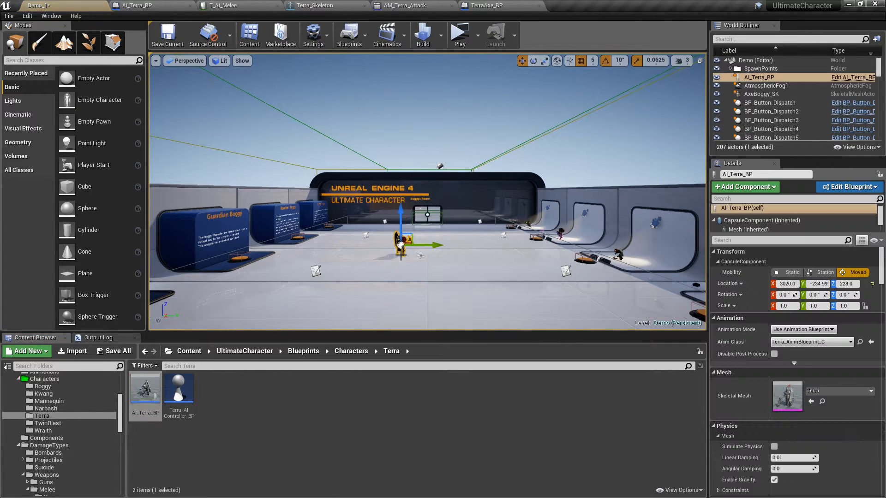
left_click(459, 35)
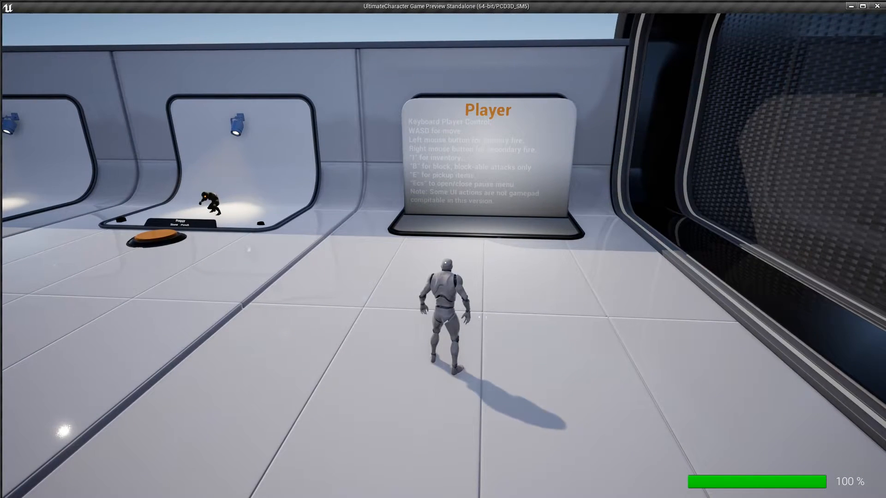
key("w")
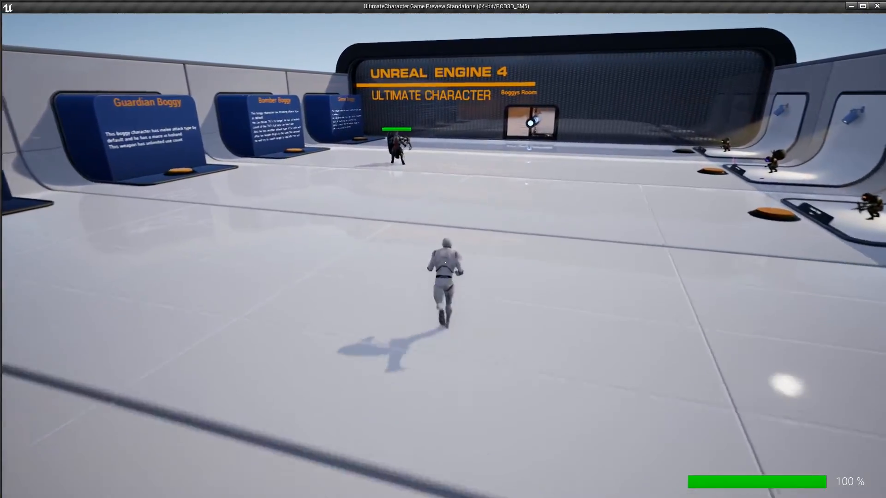
key("d")
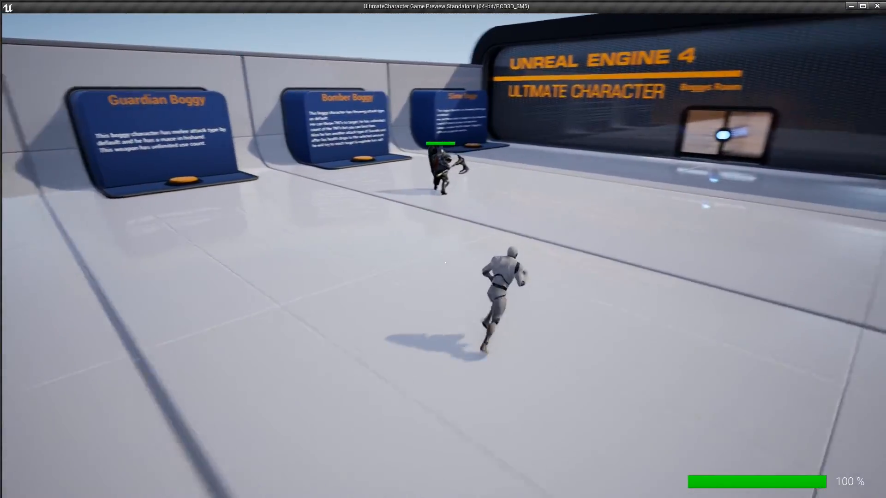
key("d")
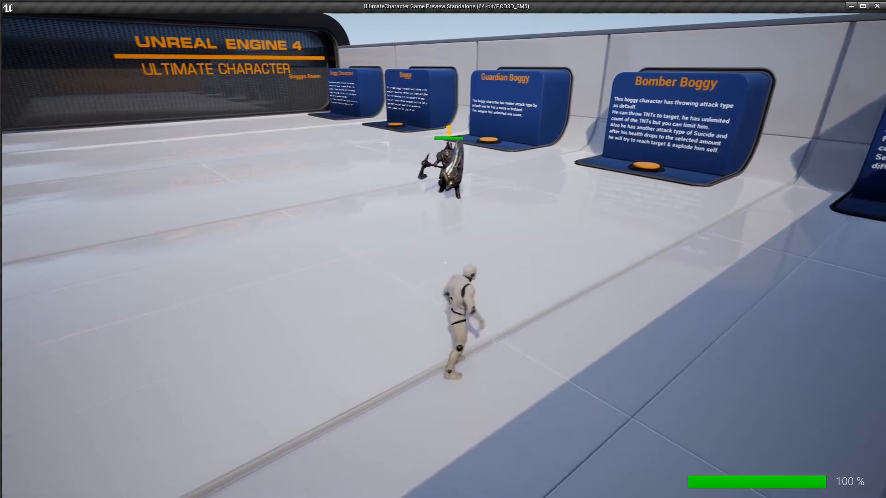
key("a")
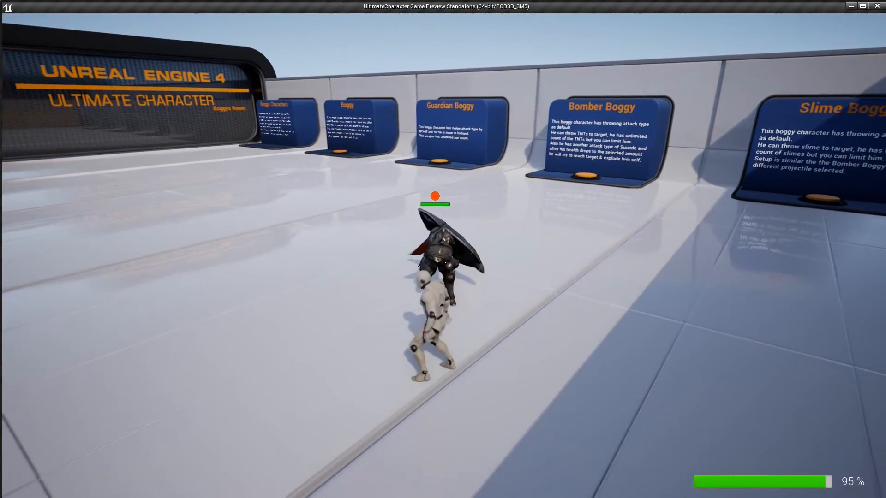
Playtest Terra's melee attacks against the player character in the standalone preview and end the session.
key("b")
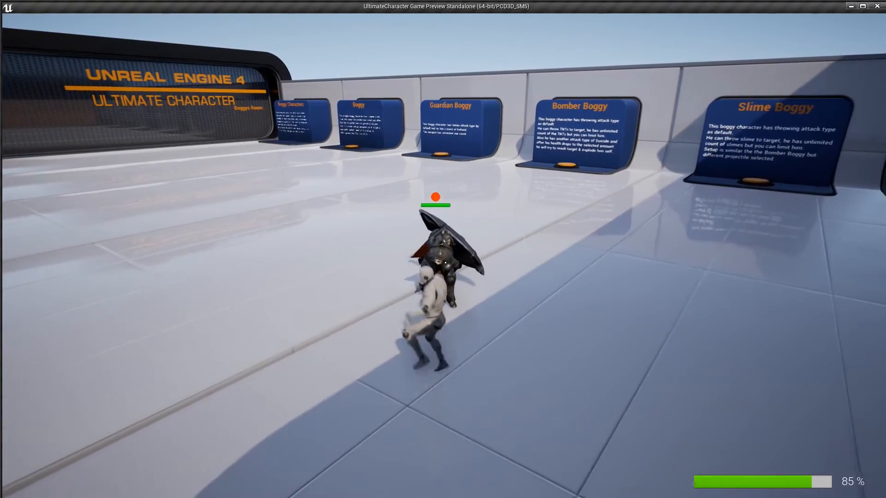
key("a")
key("w")
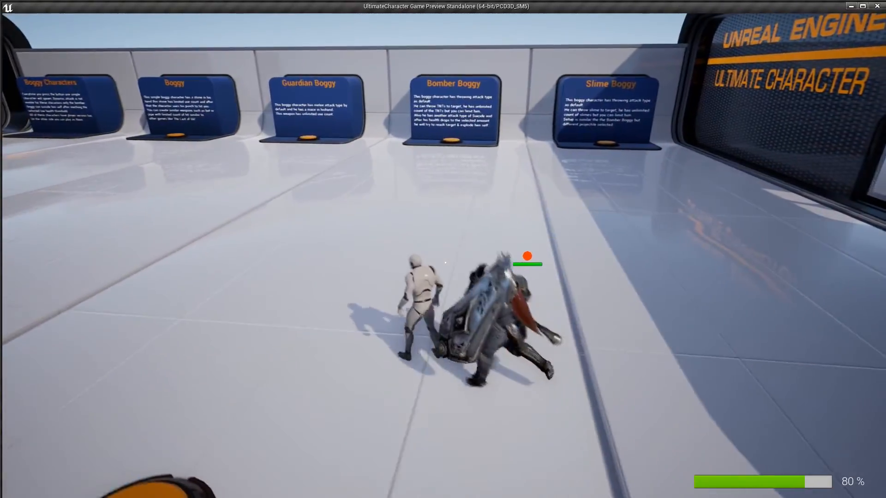
key("Escape")
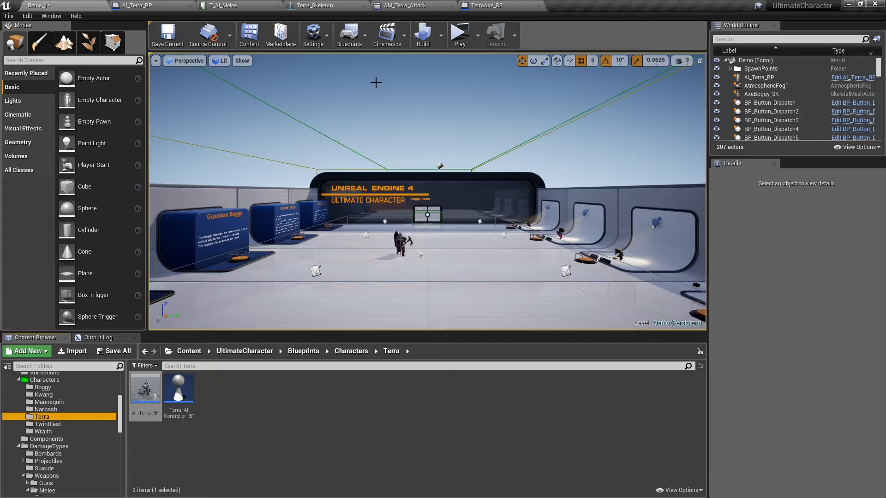
Open the Primary_Melee_A_slow animation and add a Trail notify state at about frame 14.
left_click(436, 7)
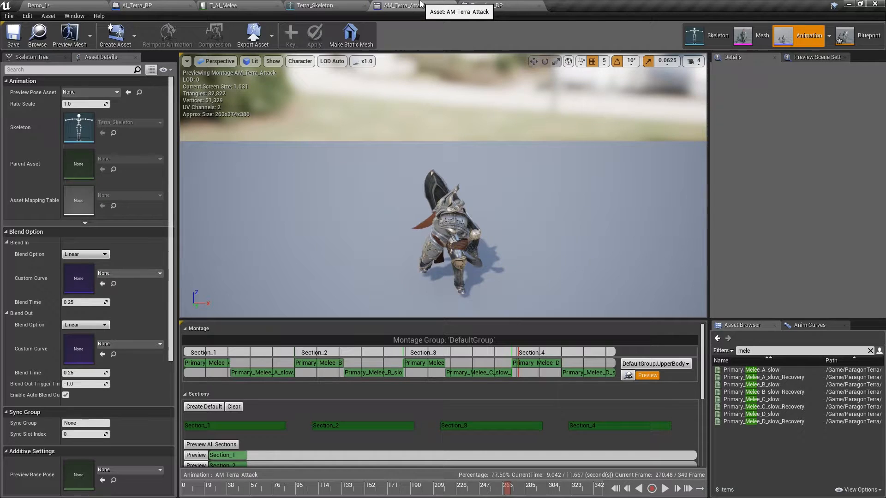
double_click(750, 370)
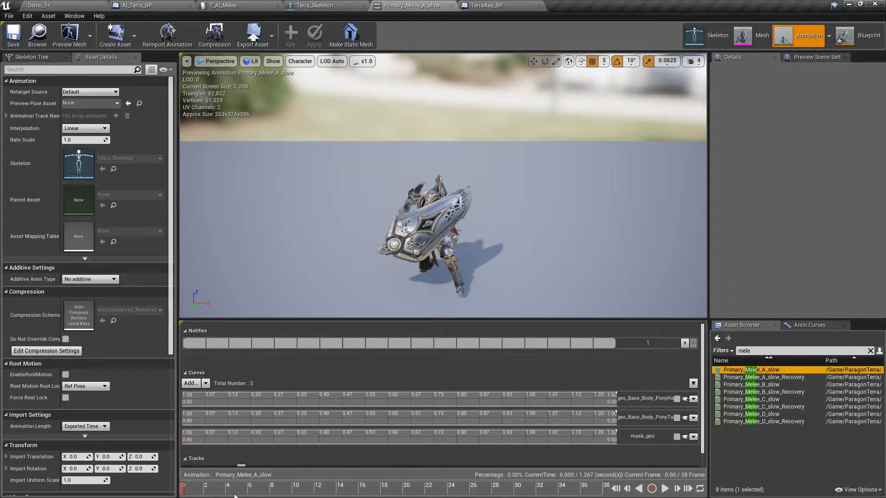
left_click_drag(182, 492, 337, 489)
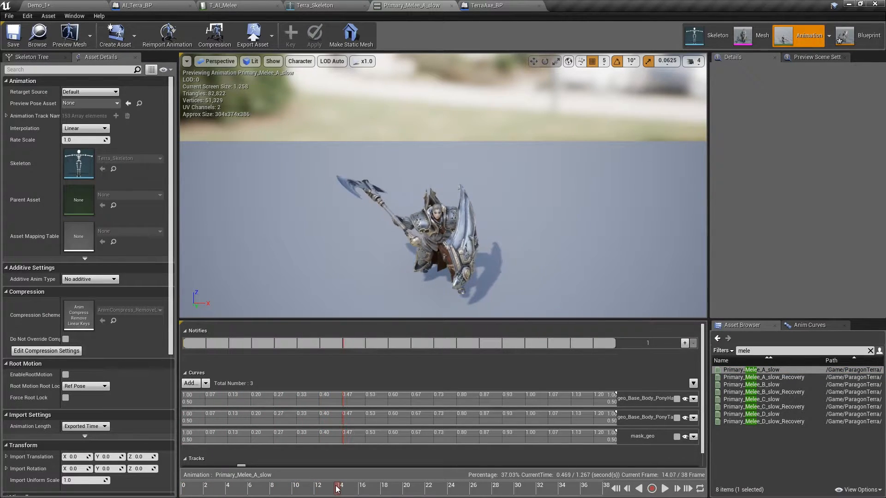
right_click(343, 344)
mouse_move(359, 367)
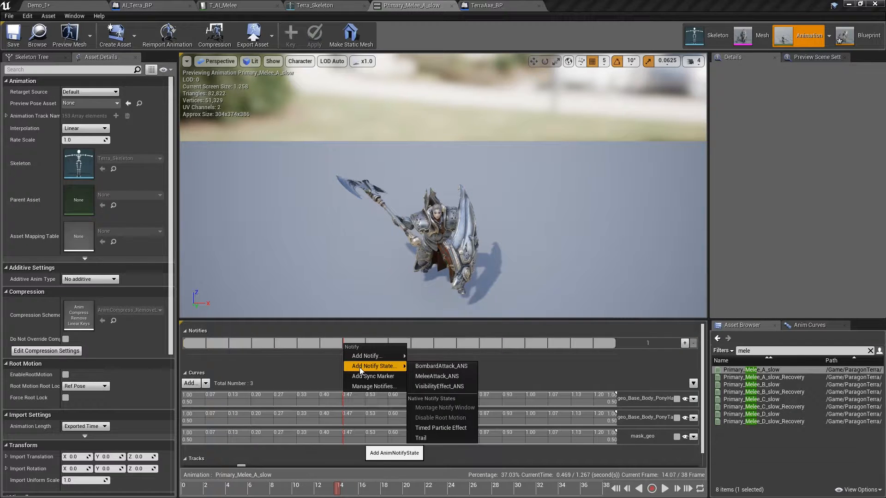
left_click(421, 438)
Assign P_Terra_AnimTrail as the Trail notify's particle template and stretch the notify to last about 0.15 seconds.
left_click(350, 344)
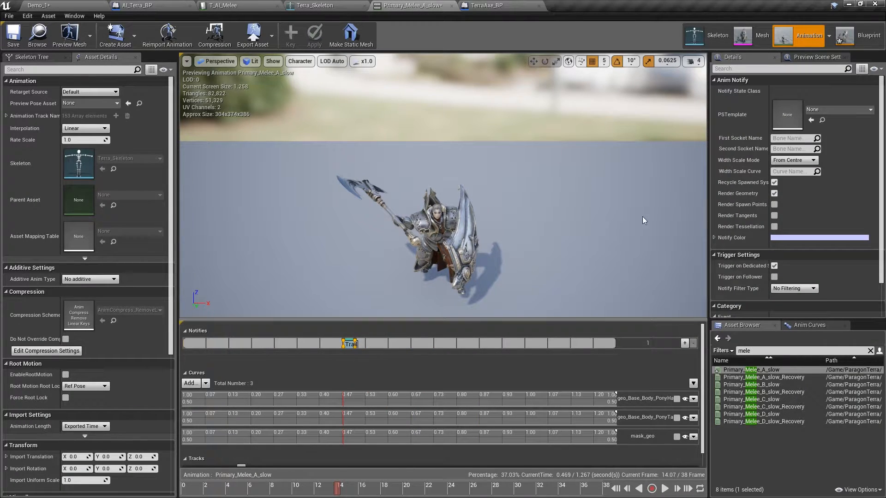
left_click(824, 109)
type("trail")
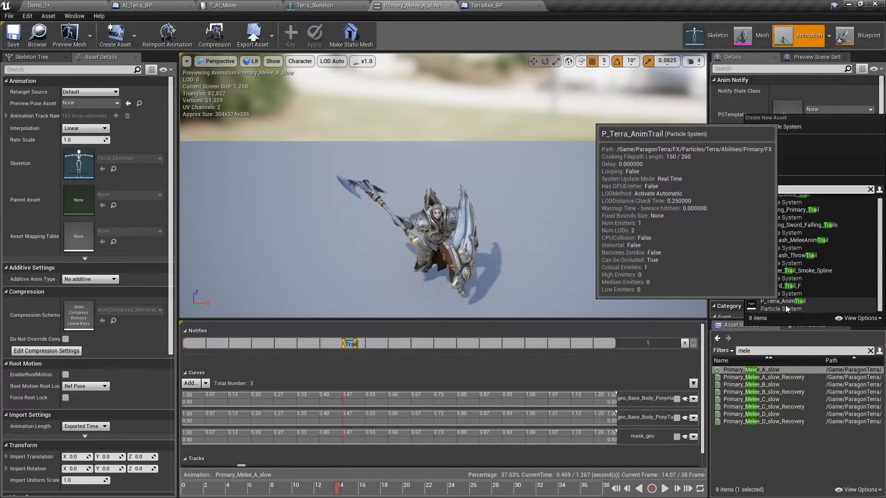
left_click(786, 308)
left_click_drag(340, 489, 386, 495)
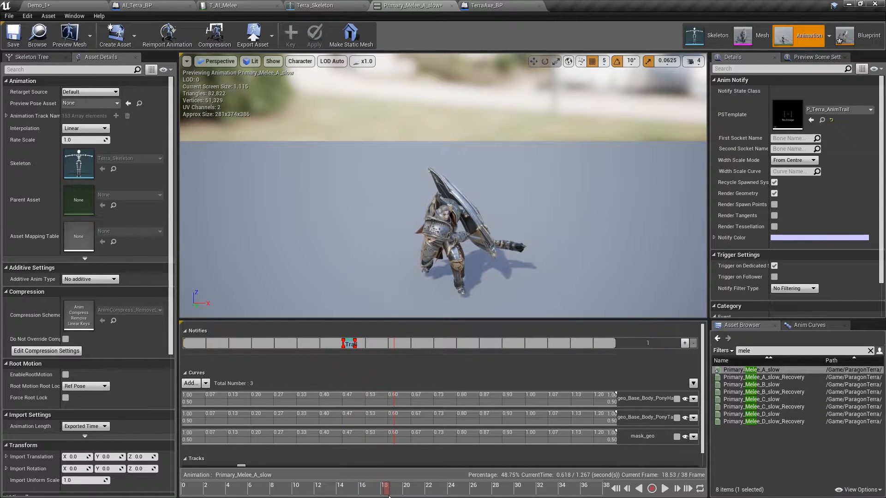
left_click_drag(355, 344, 391, 353)
left_click(381, 345)
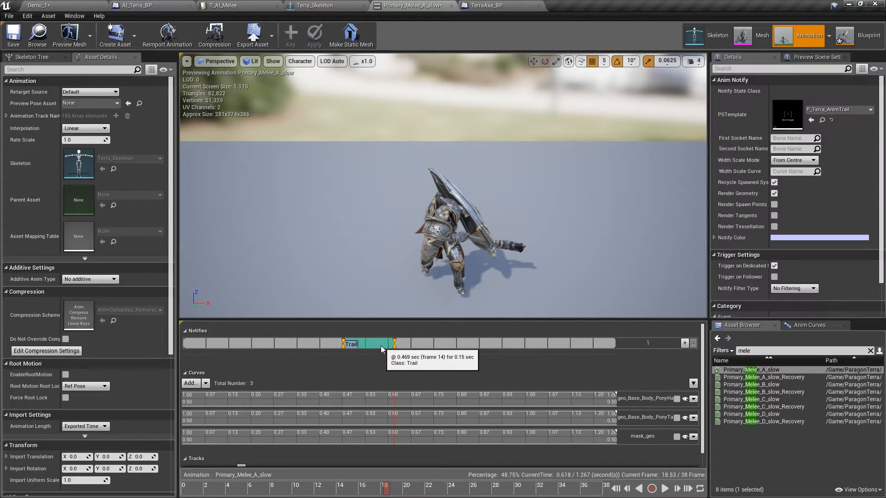
Copy the socket name FX_Trail_R_01 from the skeleton and set it as the Trail notify's first socket name.
left_click(32, 57)
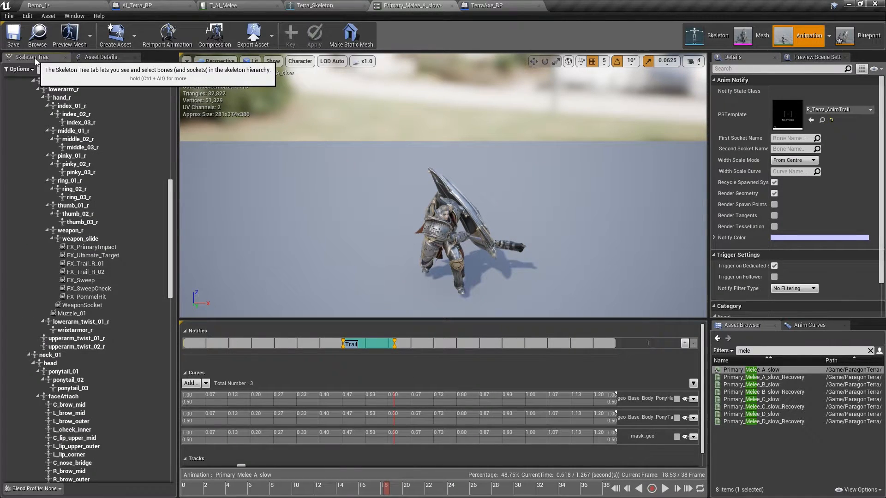
left_click(88, 264)
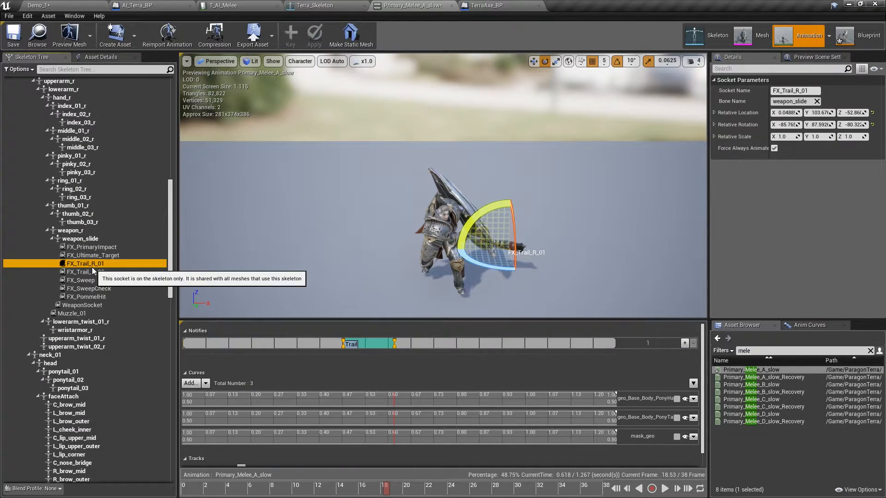
left_click(93, 264)
key("ctrl+c")
right_click(93, 266)
left_click(110, 303)
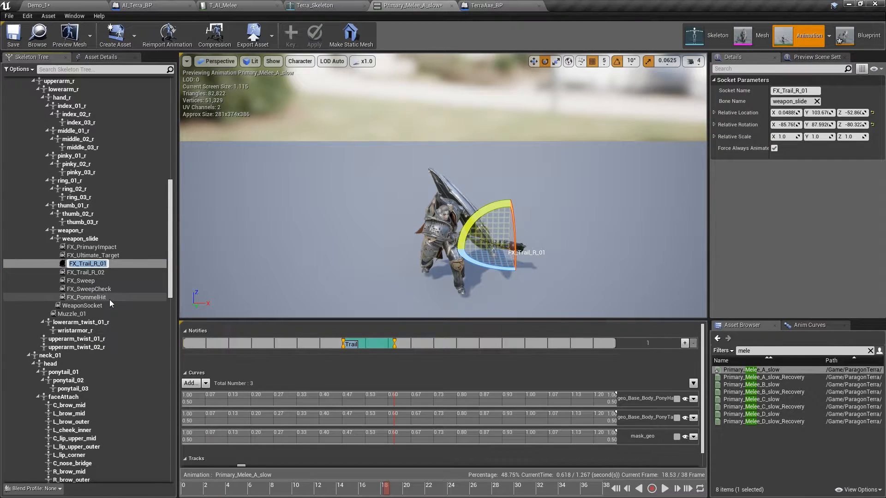
left_click(369, 343)
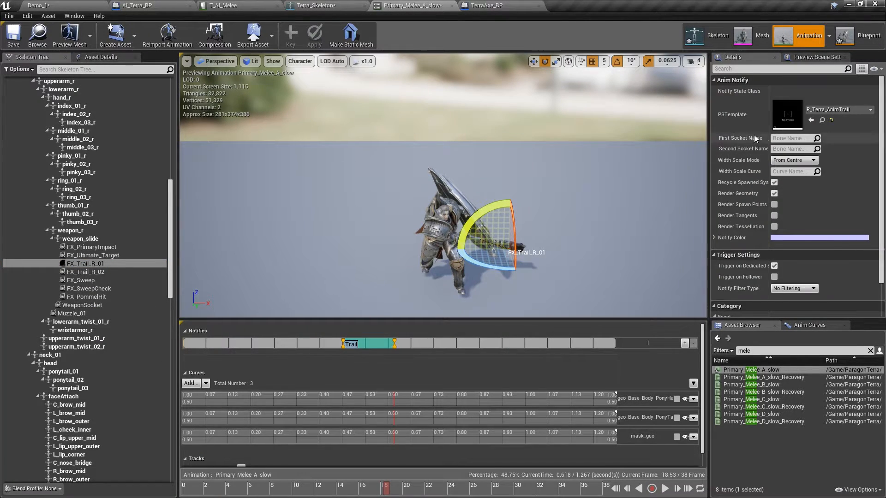
right_click(785, 140)
left_click(809, 184)
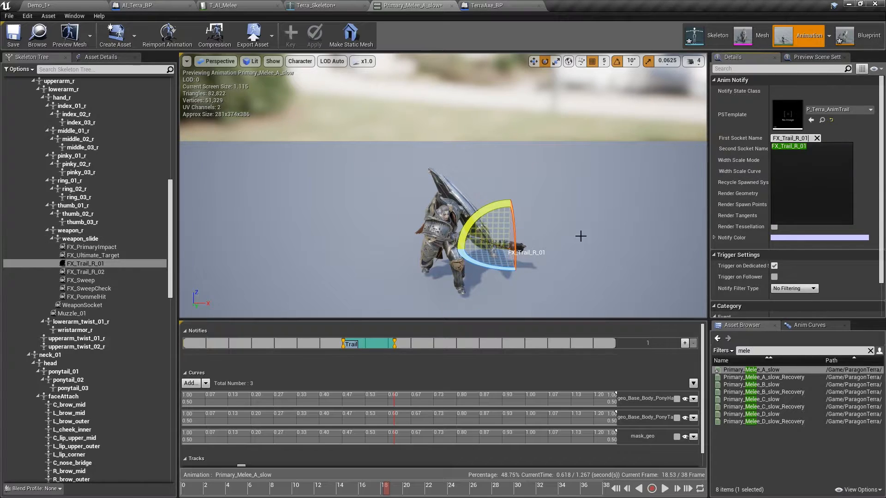
Copy the socket name FX_Trail_R_02 from the skeleton and set it as the Trail notify's second socket name.
left_click(85, 272)
left_click(85, 271)
right_click(81, 272)
left_click(103, 307)
left_click(367, 344)
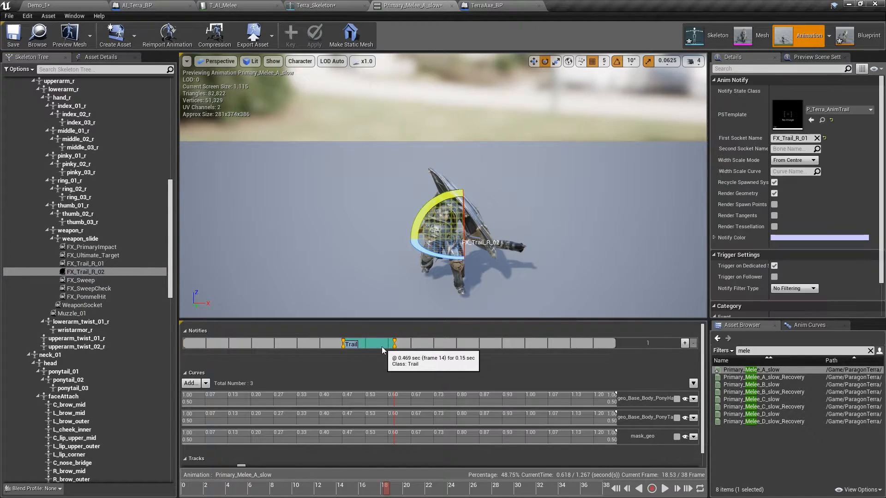
right_click(793, 149)
left_click(813, 198)
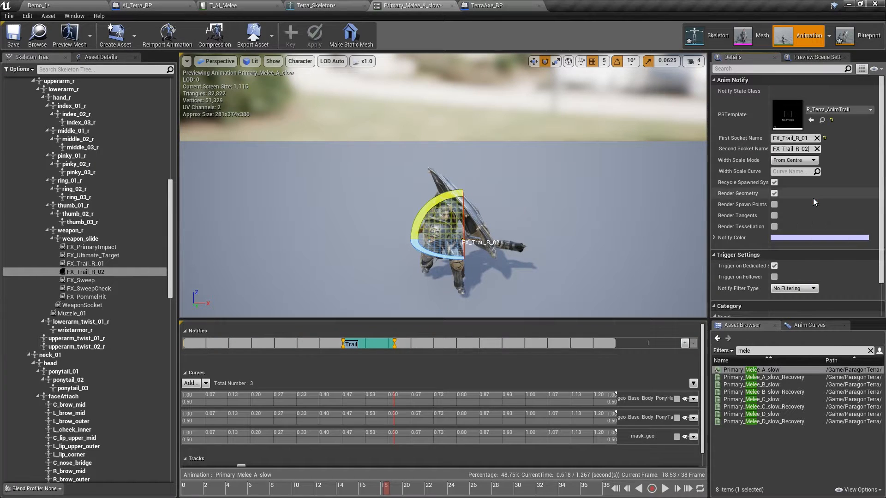
Play the Primary_Melee_A_slow animation from its first frame to preview the weapon trail, and pause it.
left_click(616, 489)
left_click(593, 366)
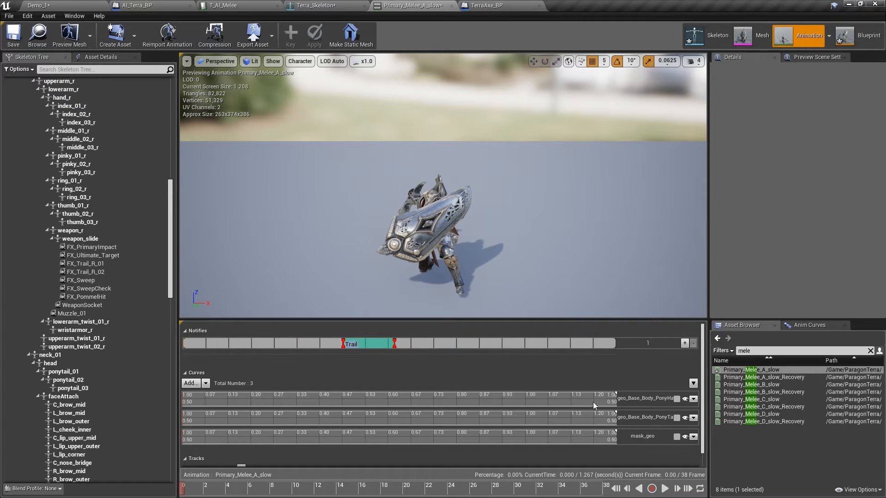
left_click(665, 488)
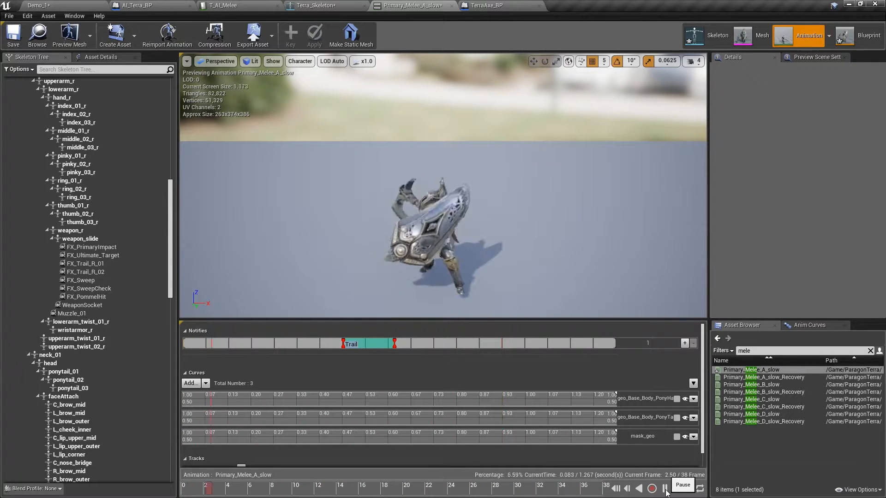
left_click(664, 489)
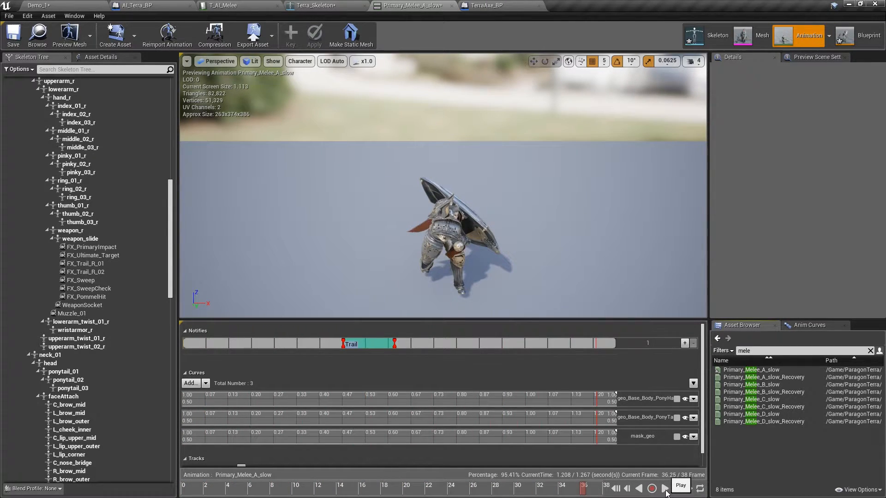
Add a second attack type to AI_Terra_BP's AI attacks and set it to Throw.
left_click(139, 5)
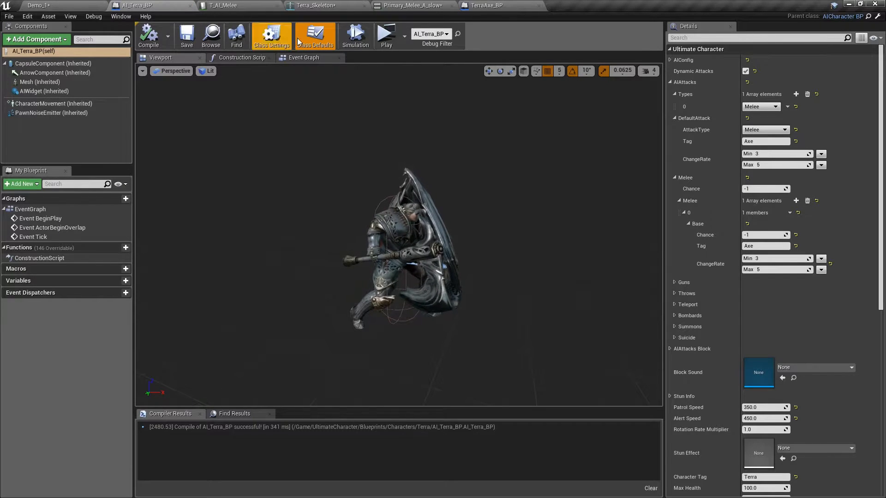
left_click(796, 94)
left_click(760, 119)
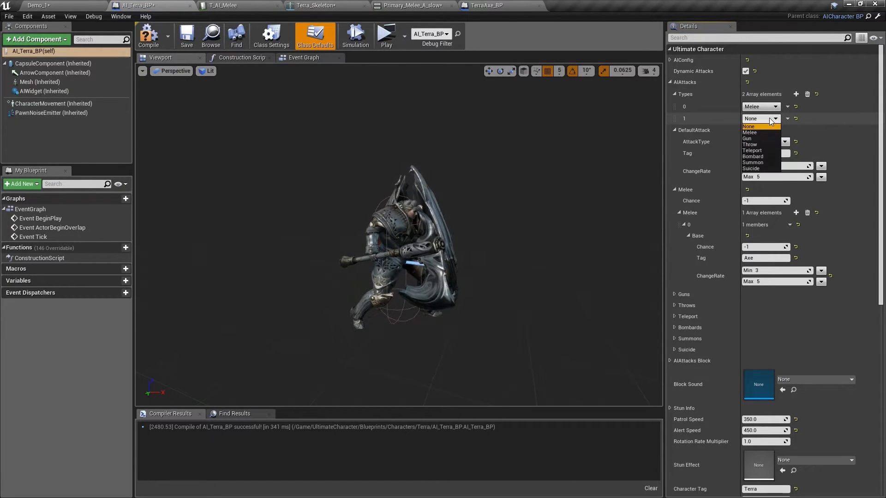
left_click(749, 144)
Add a throw entry with tag Buff and count 5 to AI_Terra_BP's attacks, and compile and save the blueprint.
left_click(675, 190)
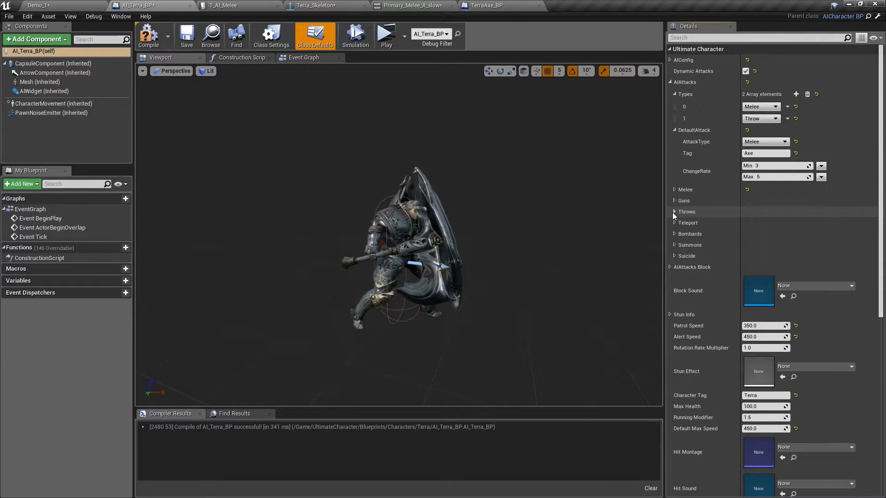
left_click(674, 213)
left_click(679, 235)
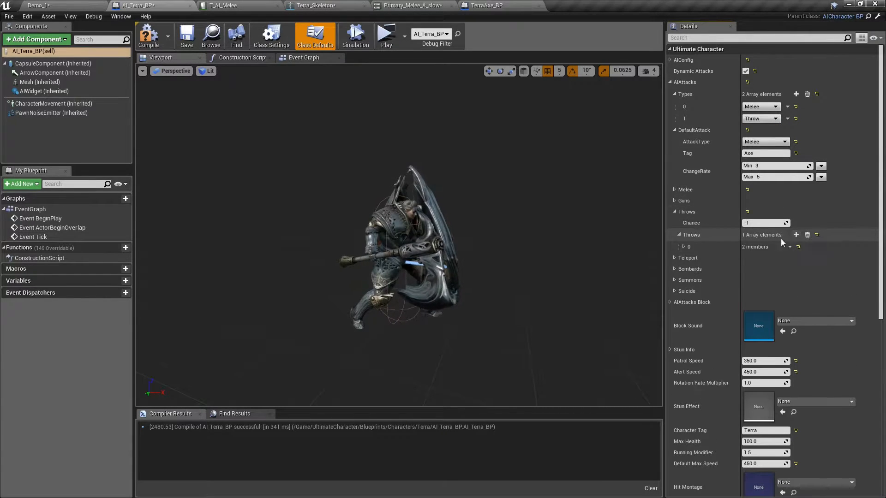
left_click(684, 247)
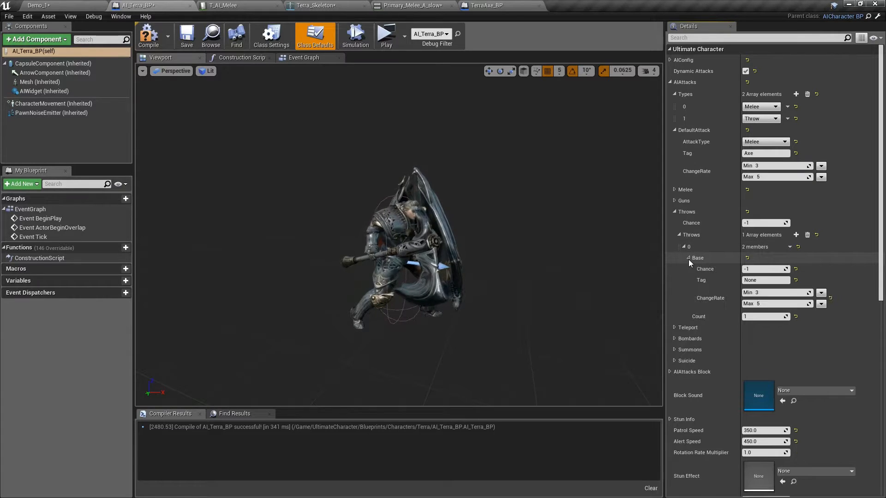
left_click(756, 280)
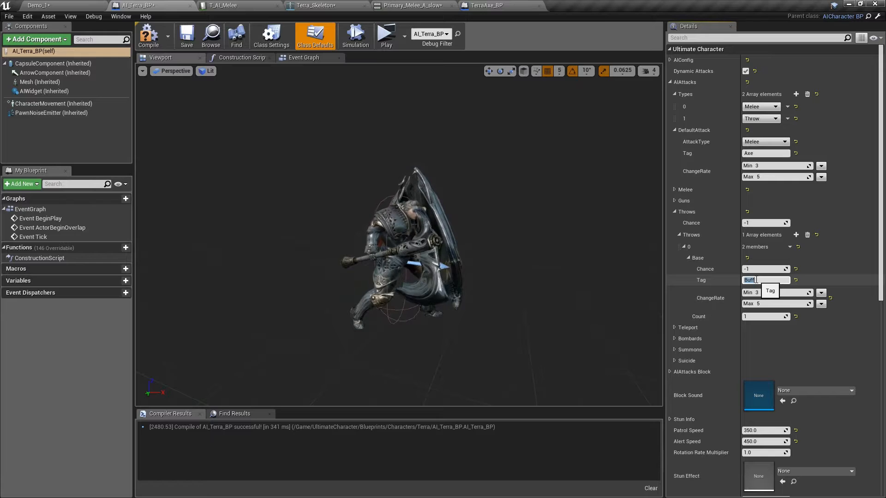
left_click(755, 316)
type("5")
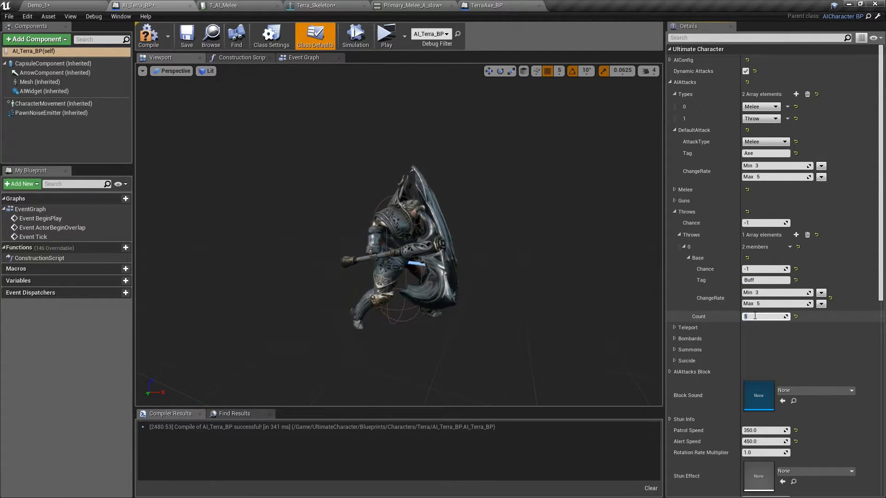
left_click(148, 37)
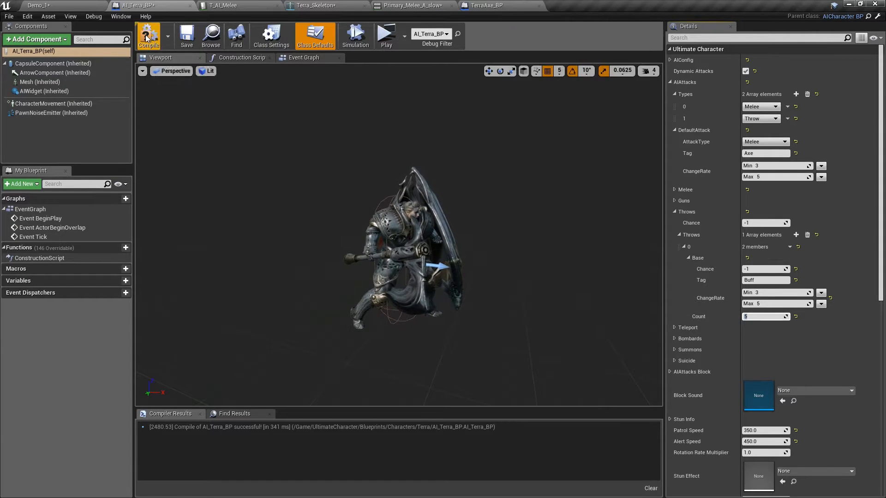
left_click(186, 37)
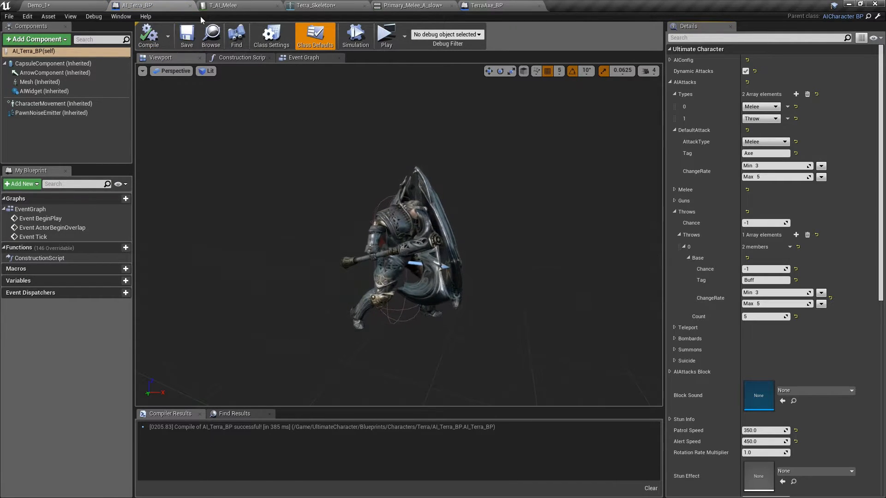
Open the T_AI_Throw data table from the AI tables folder and add a new row named TerraBuff.
left_click(230, 5)
left_click(38, 37)
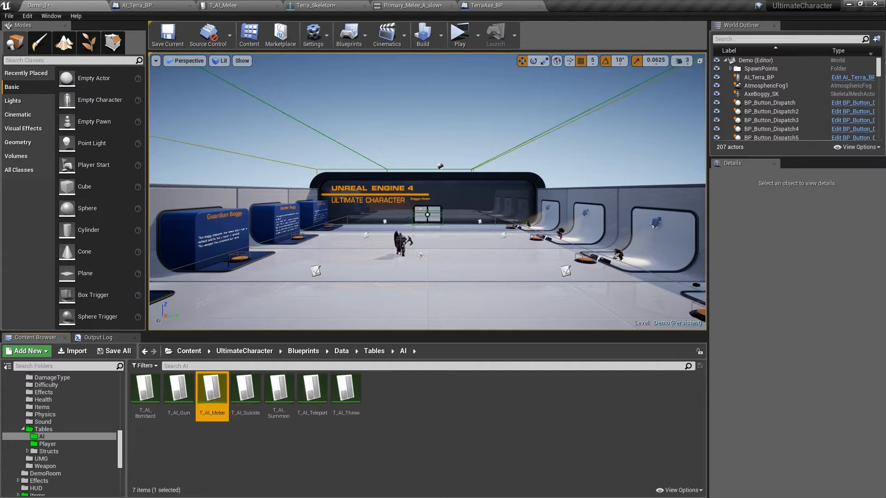
left_click(343, 398)
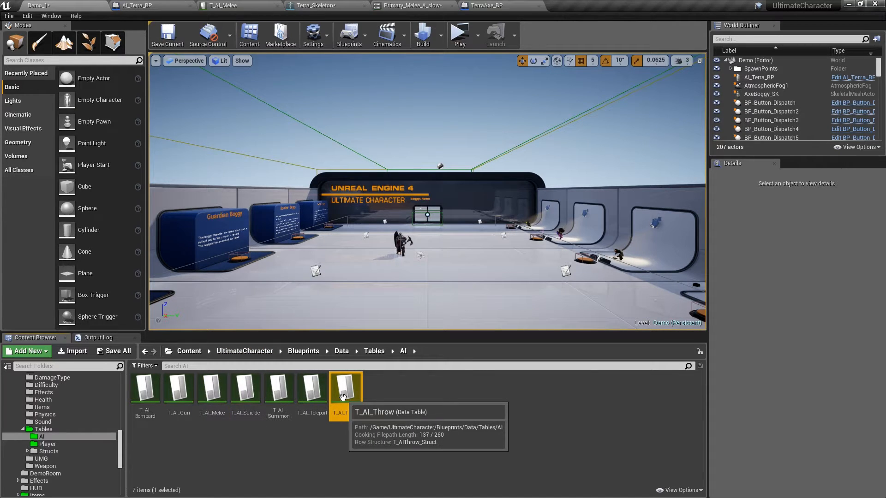
double_click(342, 397)
left_click(7, 294)
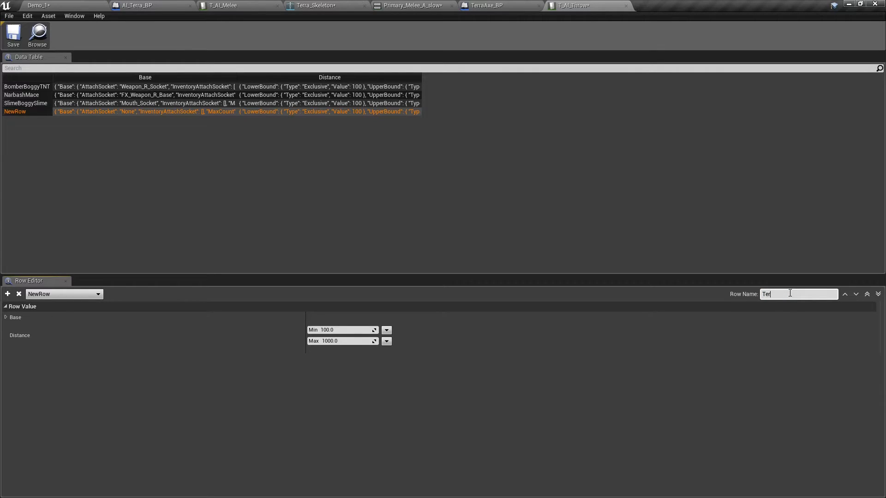
Expand the TerraBuff row's nested Base settings and open its AttachSocket value for editing.
left_click(6, 317)
left_click(10, 328)
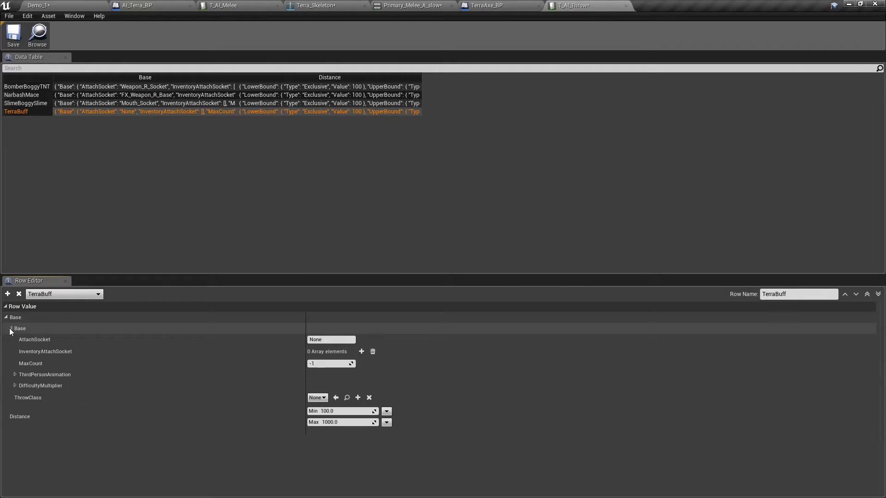
left_click(333, 340)
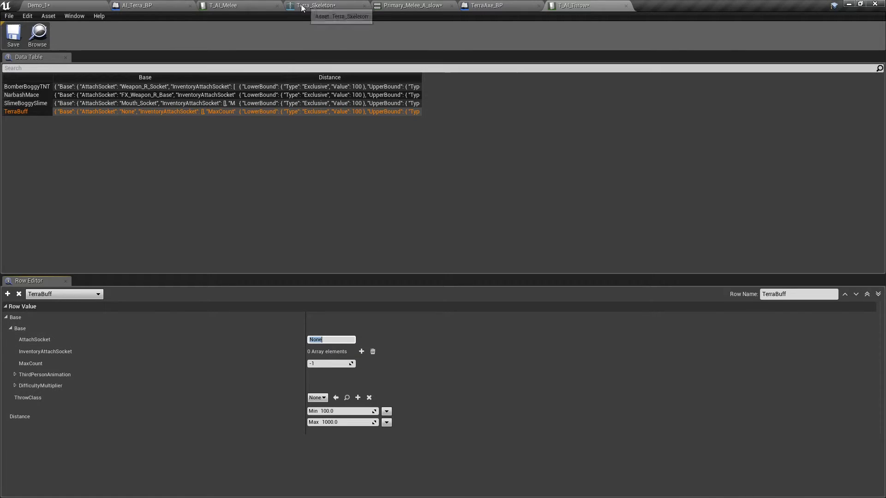
Add a socket named BuffSocket to the shield_gem bone in Terra_Skeleton and save the skeleton.
left_click(316, 5)
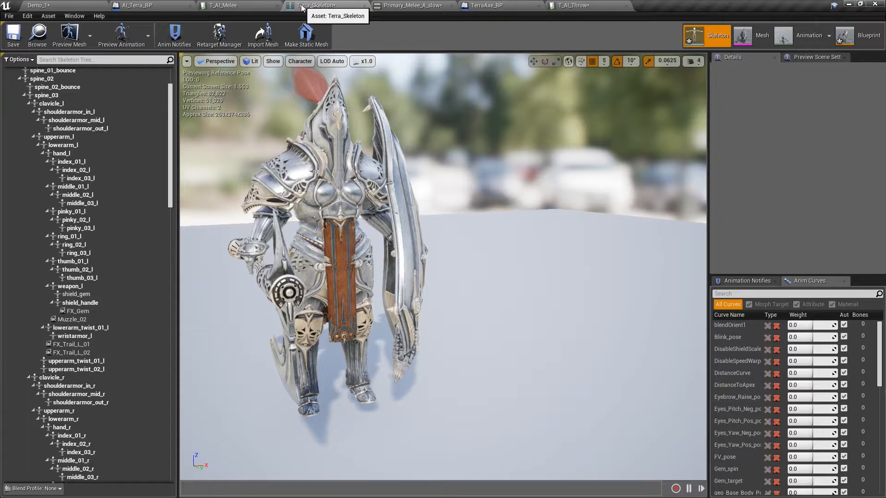
left_click(77, 311)
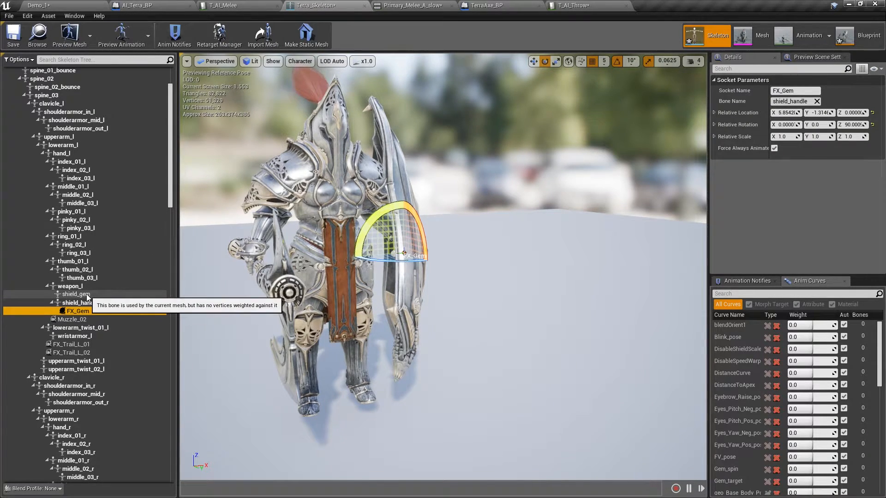
left_click(76, 294)
key("f")
right_click_drag(688, 185, 560, 180)
mouse_move(77, 296)
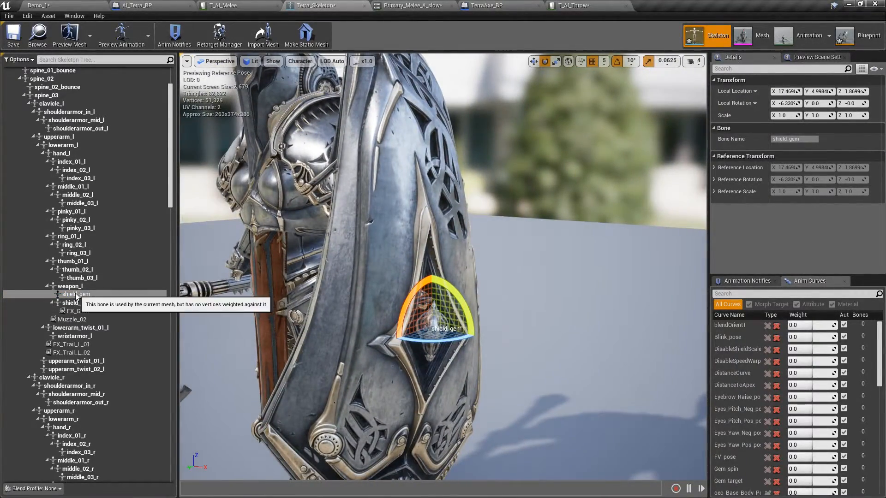
right_click(76, 295)
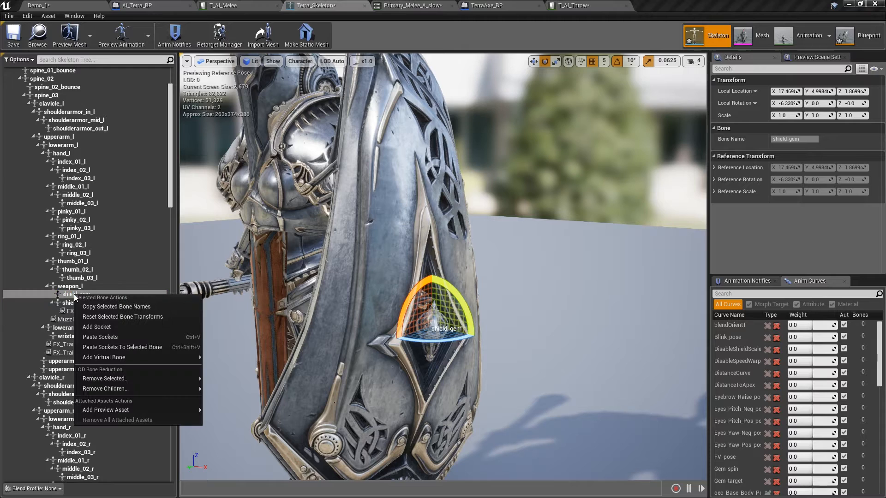
left_click(106, 326)
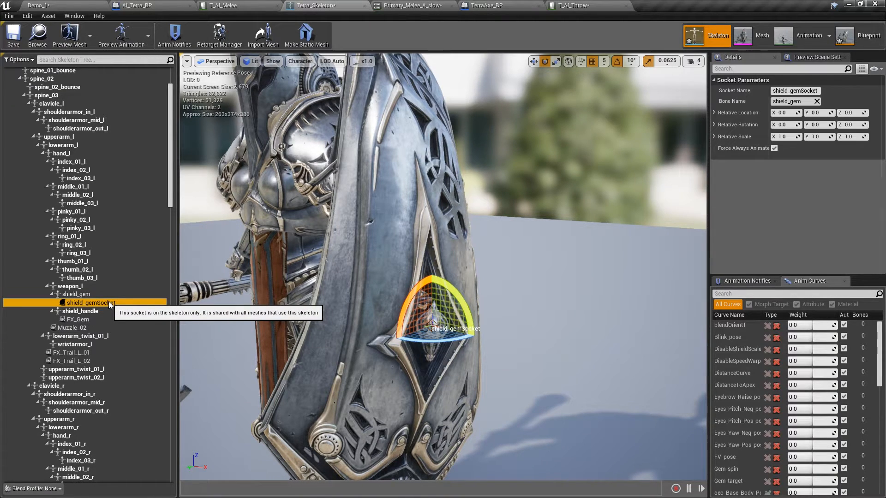
left_click(110, 303)
type("BuffSocket")
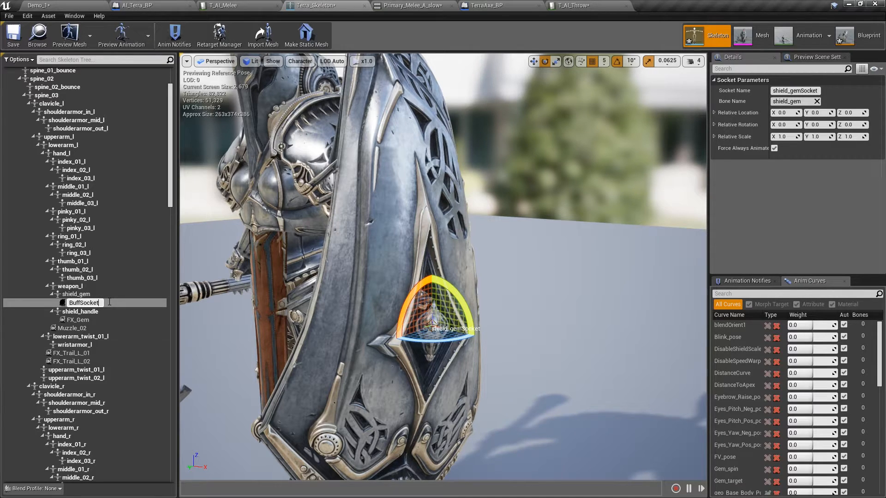
key("Return")
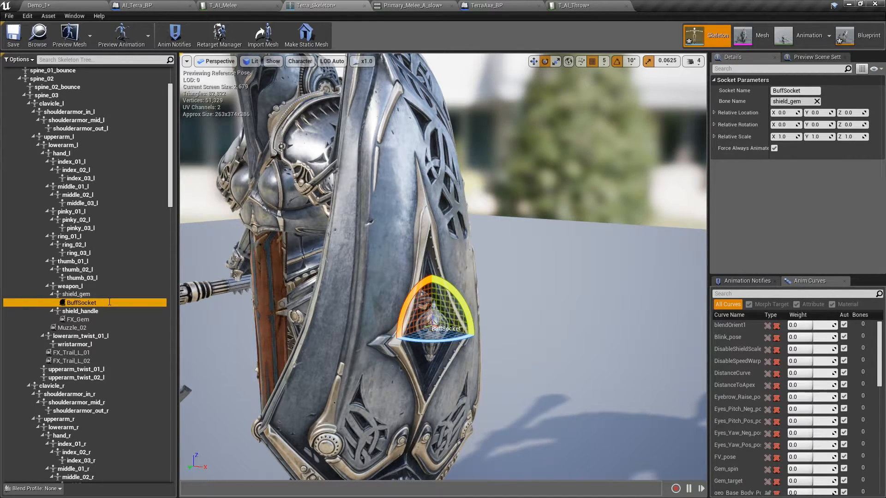
Set the AttachSocket of the TerraBuff row in T_AI_Throw to BuffSocket.
left_click(572, 5)
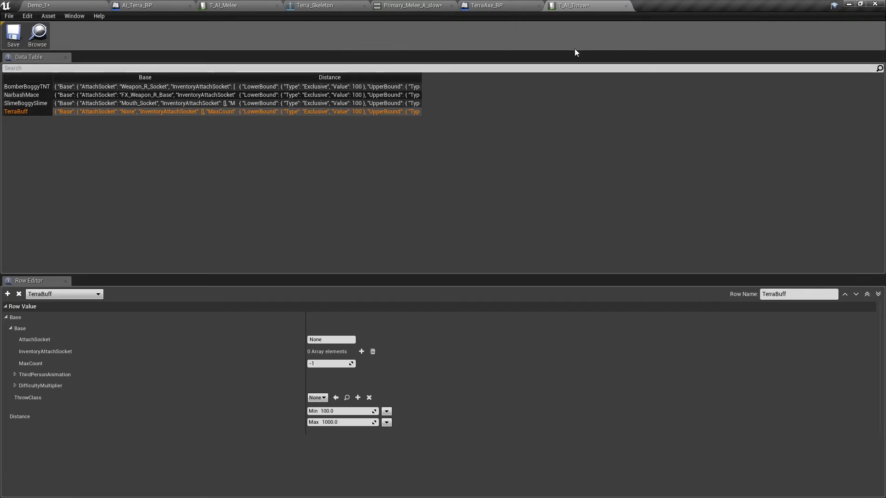
left_click(316, 340)
right_click(325, 338)
left_click(348, 383)
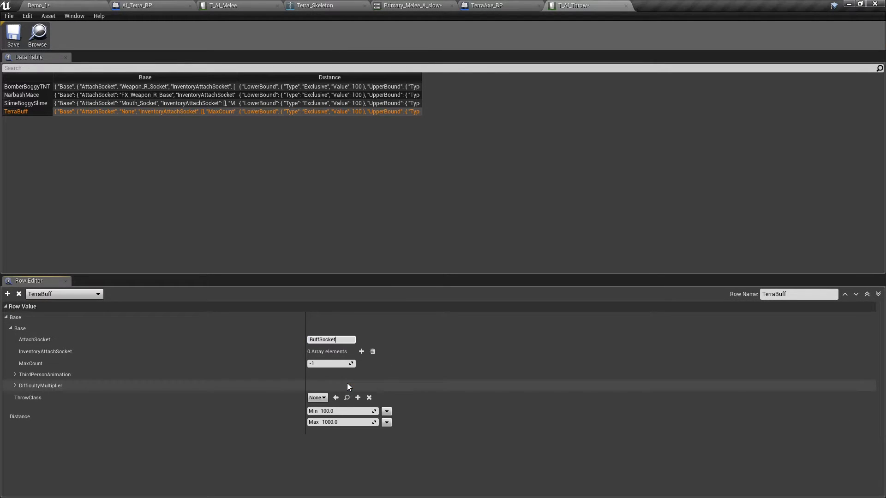
Add one InventoryAttachSocket element to the TerraBuff row, expand its ThirdPersonAnimation settings, and save the data table.
left_click(362, 352)
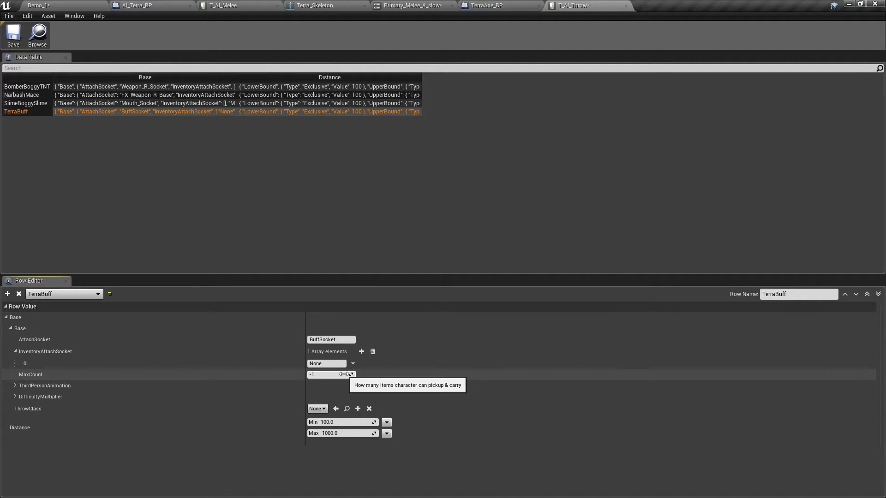
left_click(15, 385)
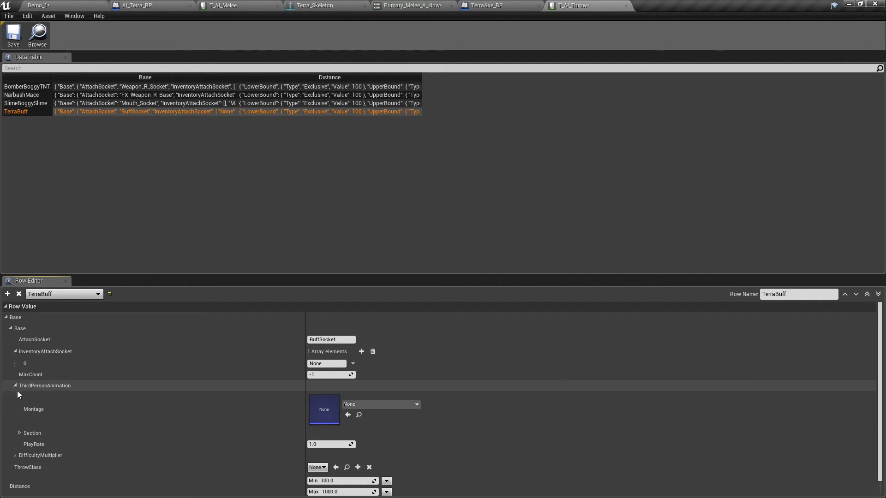
left_click(13, 35)
Create an animation montage from RMB_HitReact in Terra's Animations folder and name it AM_Terra_Buff.
left_click(315, 5)
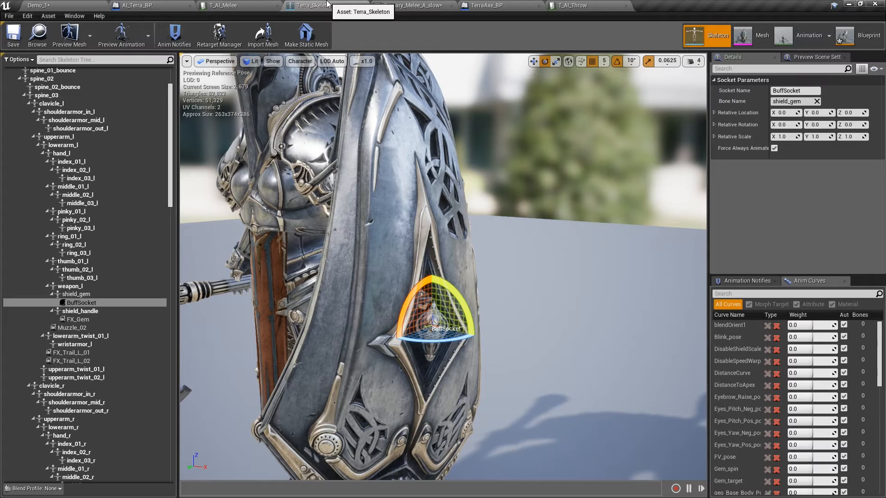
left_click(41, 5)
left_click(52, 423)
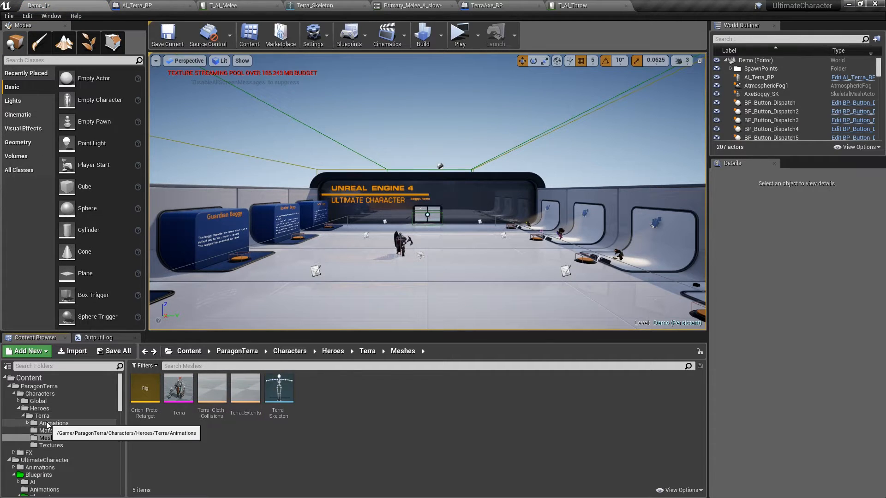
right_click(349, 439)
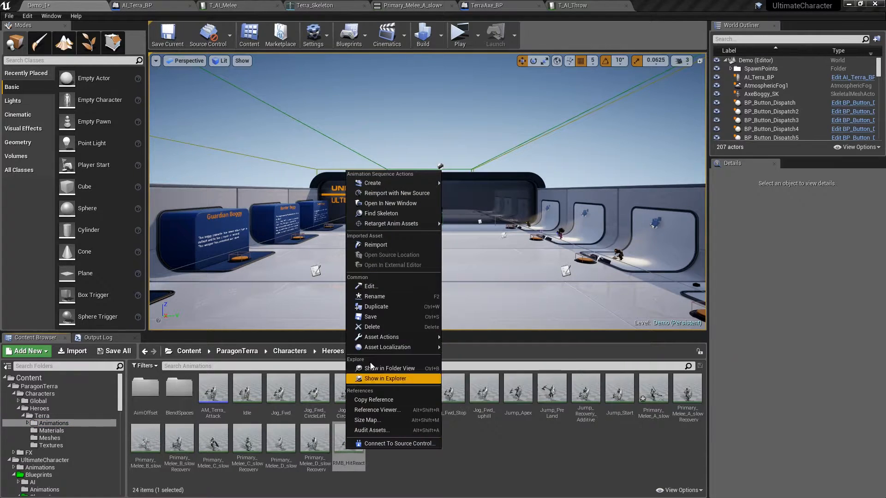
mouse_move(408, 183)
left_click(481, 192)
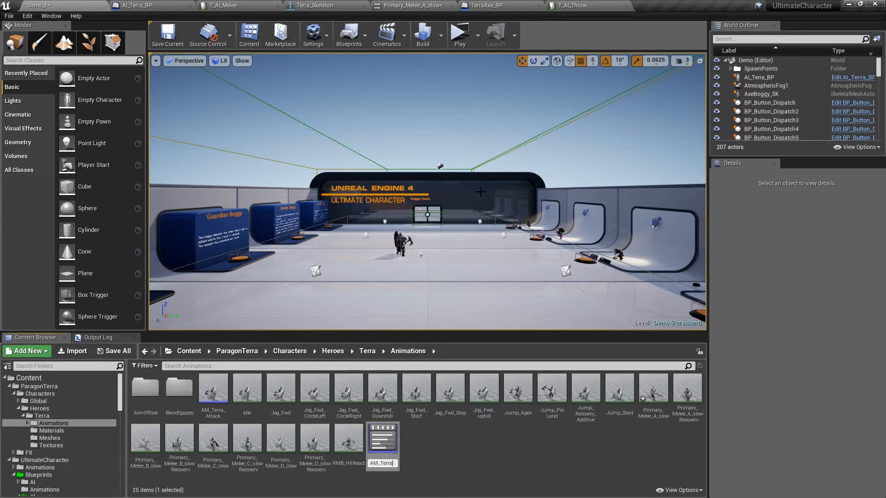
type("AM_Terra_Buff")
key("Return")
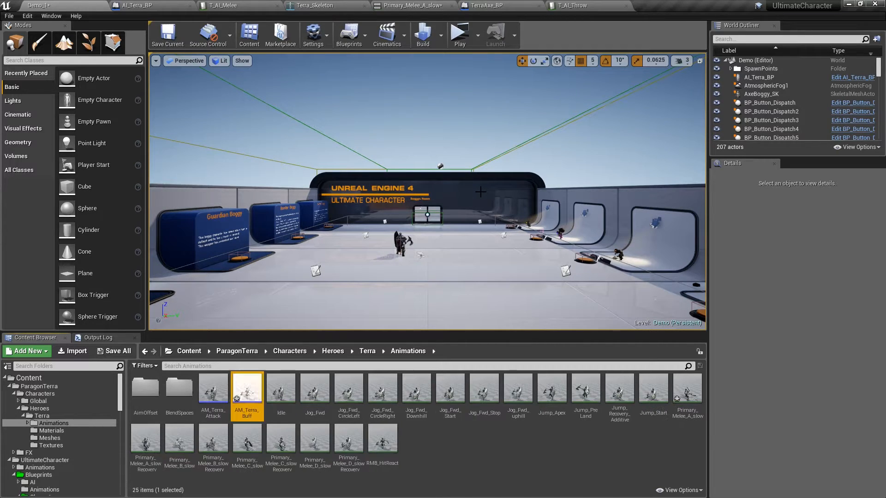
Set the slot of the AM_Terra_Buff montage to DefaultGroup.UpperBody, save it, and close it.
double_click(247, 397)
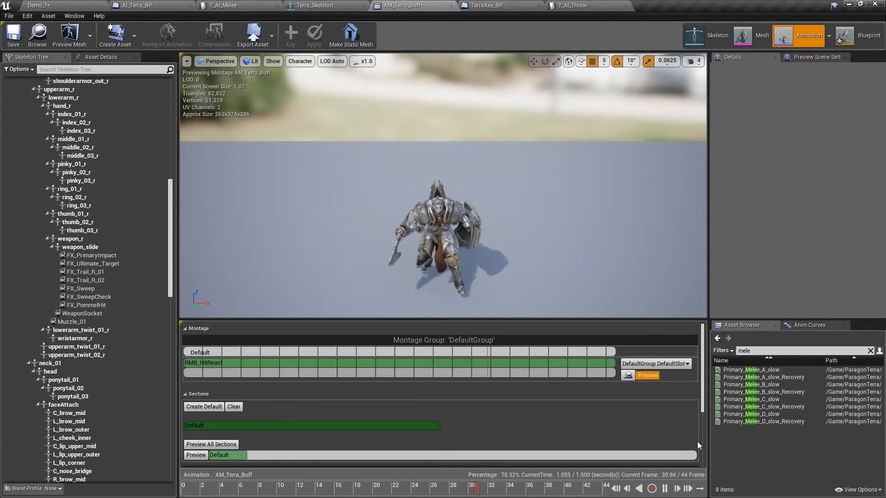
left_click(672, 364)
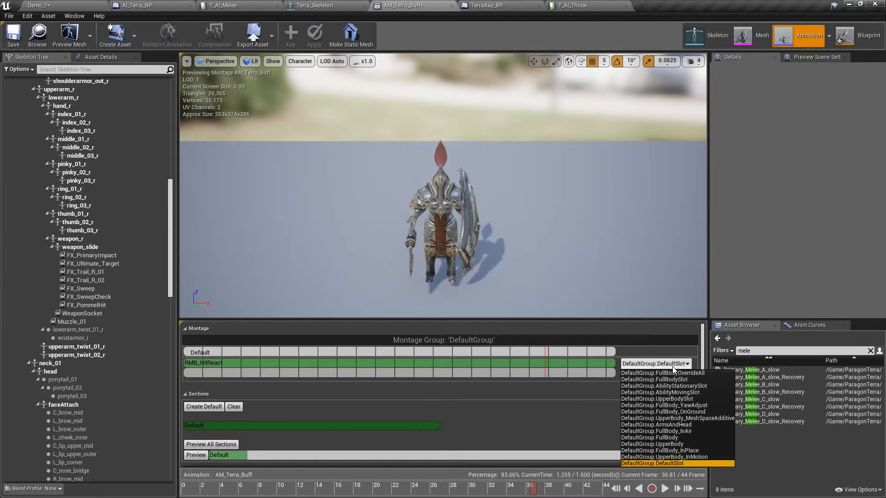
left_click(670, 445)
left_click_drag(705, 398, 509, 456)
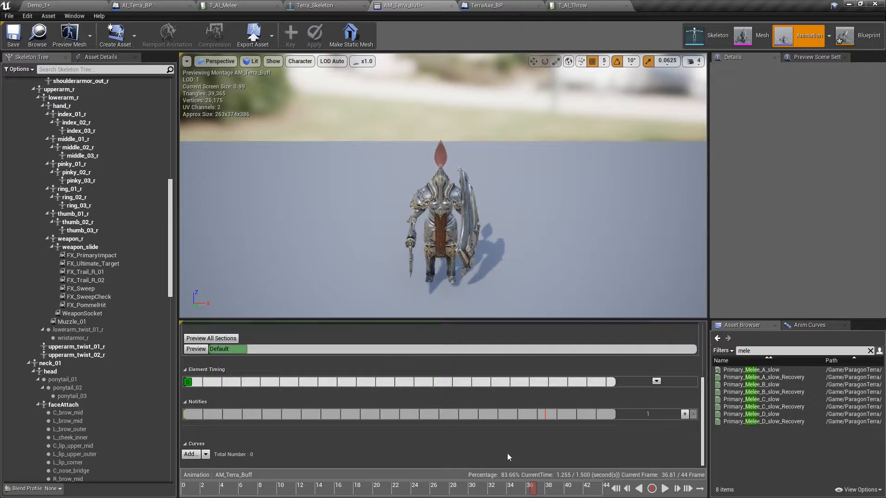
left_click(275, 488)
left_click(664, 491)
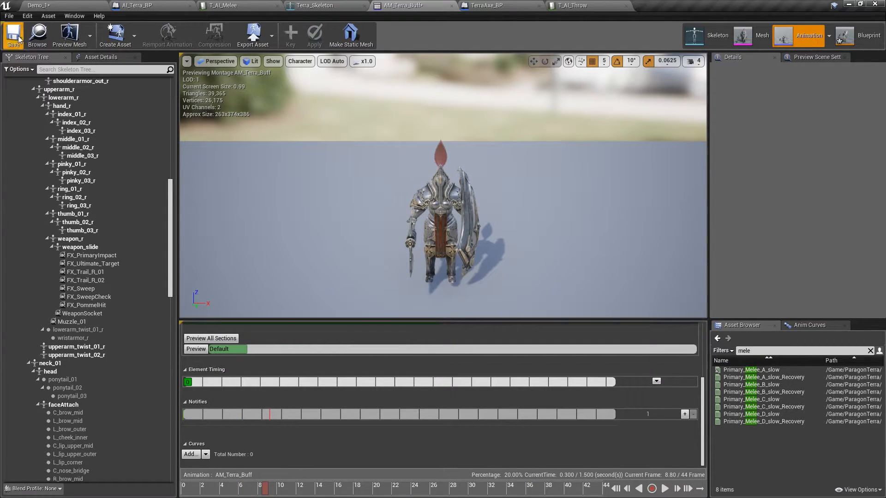
left_click(452, 7)
left_click(65, 7)
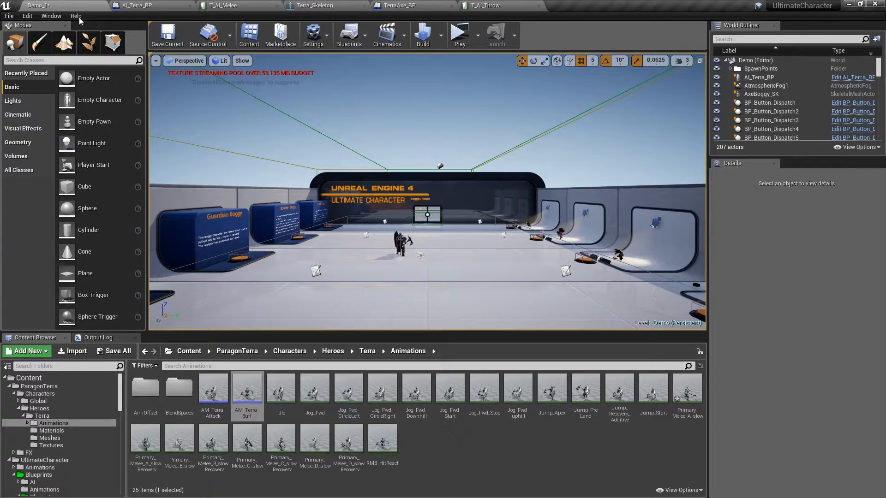
Reopen AM_Terra_Buff and add a BaseAttackItem_AN notify at about frame 10 with item type Throw, tag Buff and count 1.
double_click(247, 406)
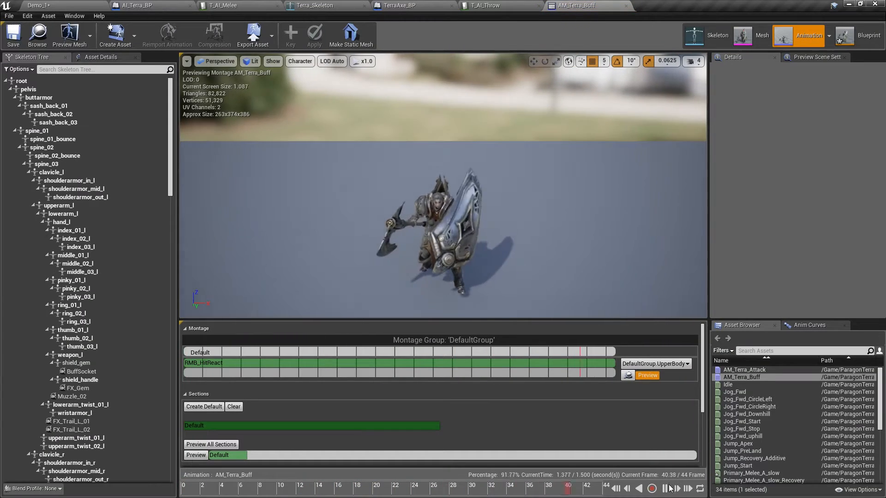
scroll(369, 434, "down", 5)
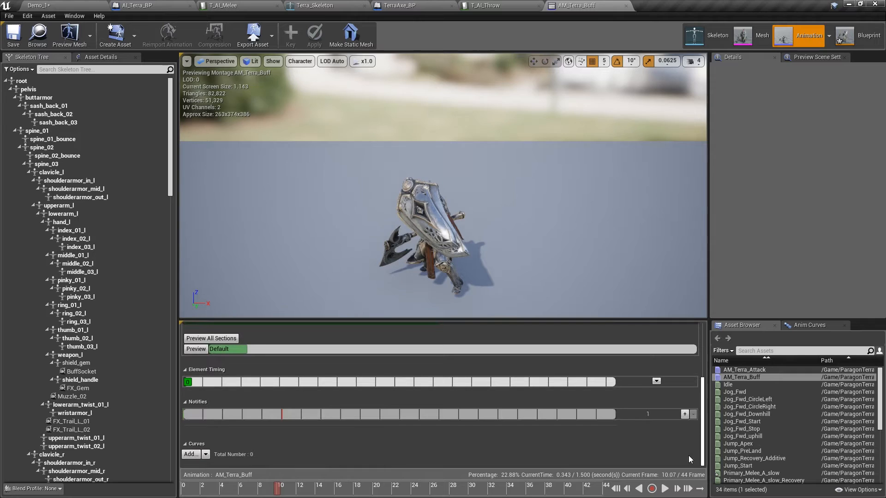
mouse_move(282, 491)
left_mouse_down()
mouse_move(244, 487)
mouse_move(280, 487)
left_mouse_up()
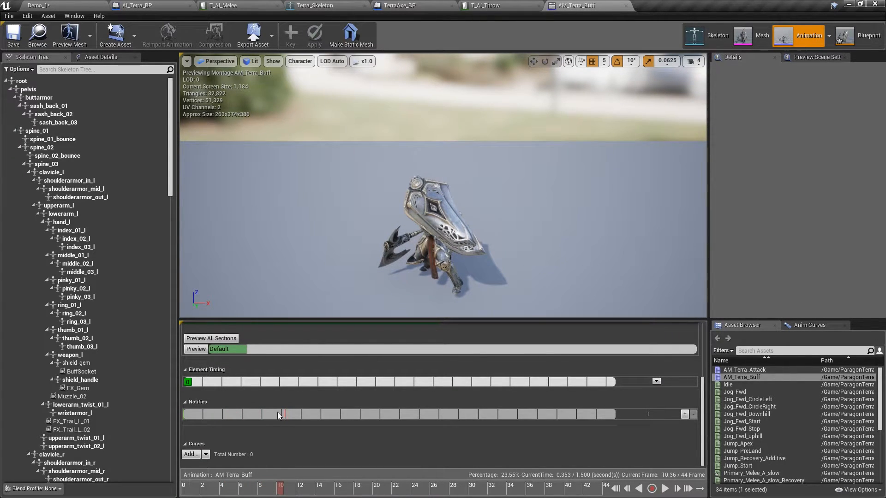
right_click(285, 418)
mouse_move(300, 428)
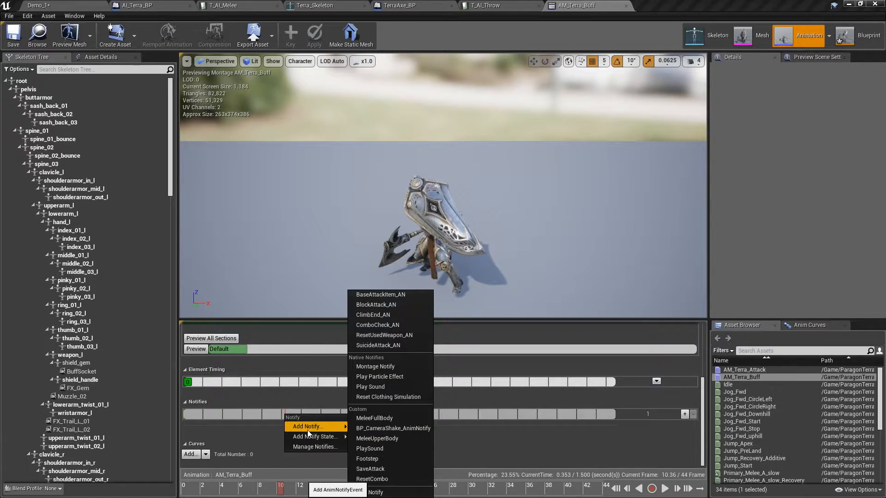
left_click(402, 295)
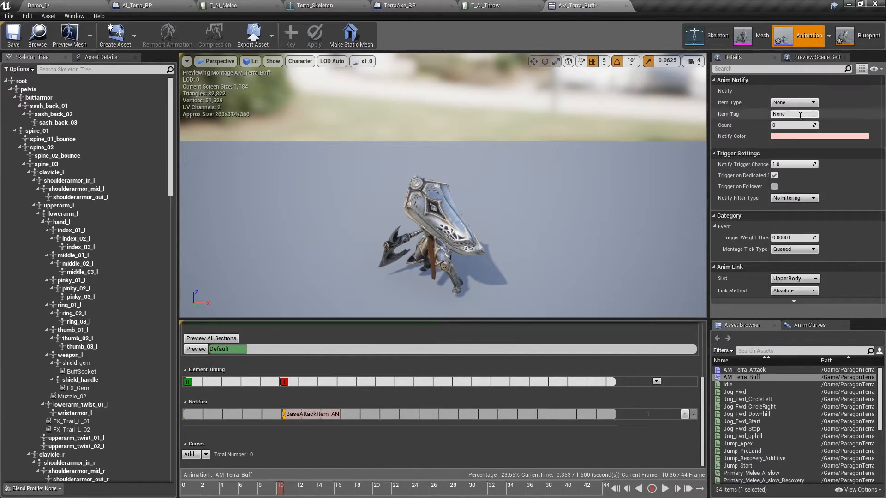
left_click(792, 114)
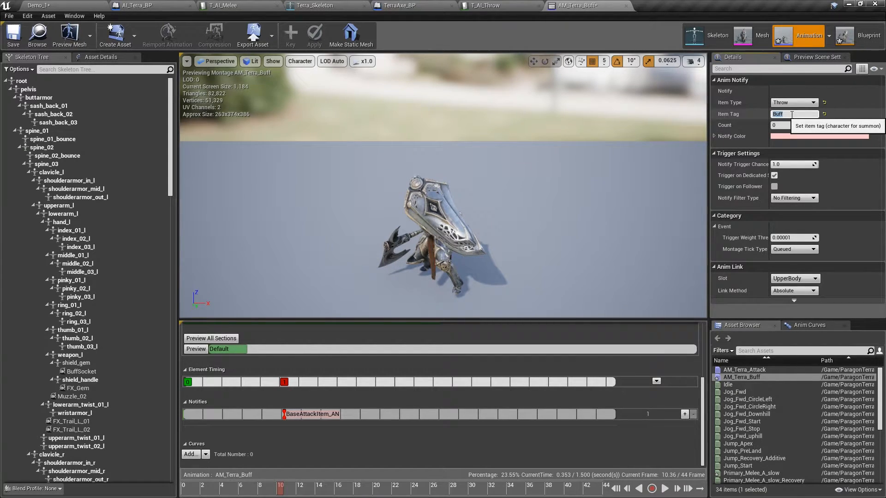
left_click(791, 125)
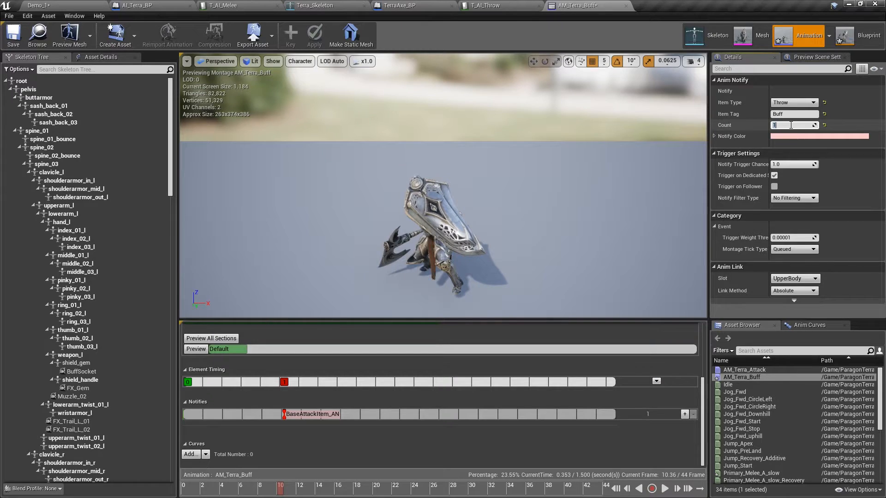
Add a second notify track to AM_Terra_Buff and place a BlockAttack_AN notify at about frame 8.5, just before BaseAttackItem_AN.
left_click(684, 414)
right_click(285, 414)
left_click(270, 418)
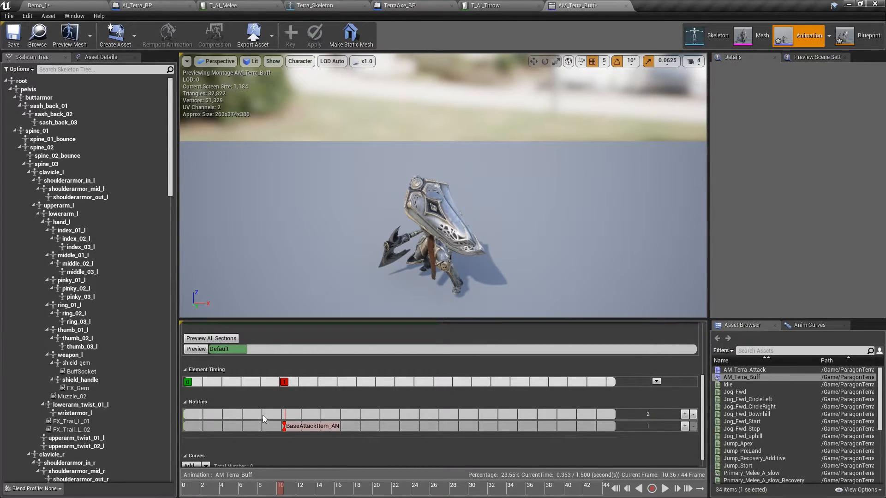
right_click(263, 416)
mouse_move(275, 429)
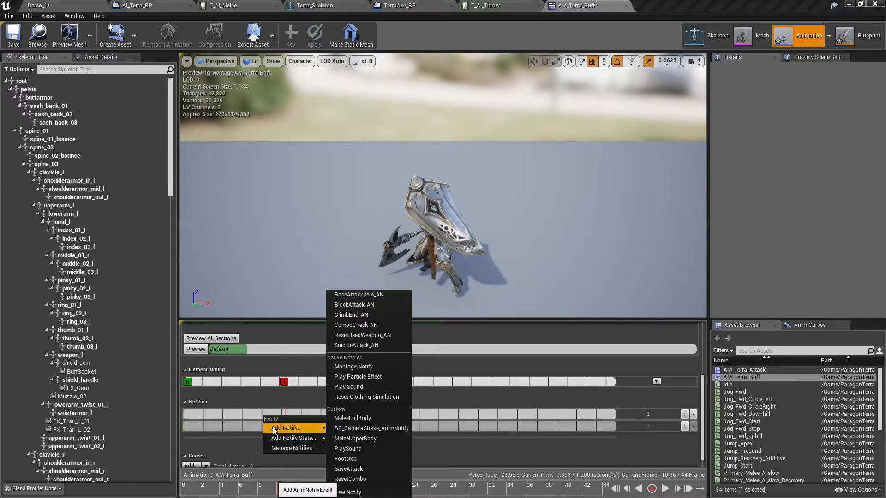
left_click(360, 306)
left_click(265, 495)
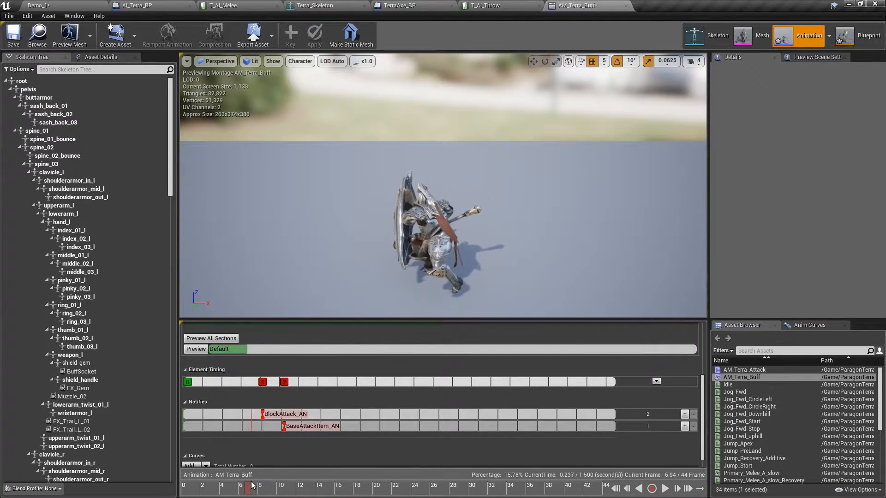
left_click_drag(284, 415, 289, 416)
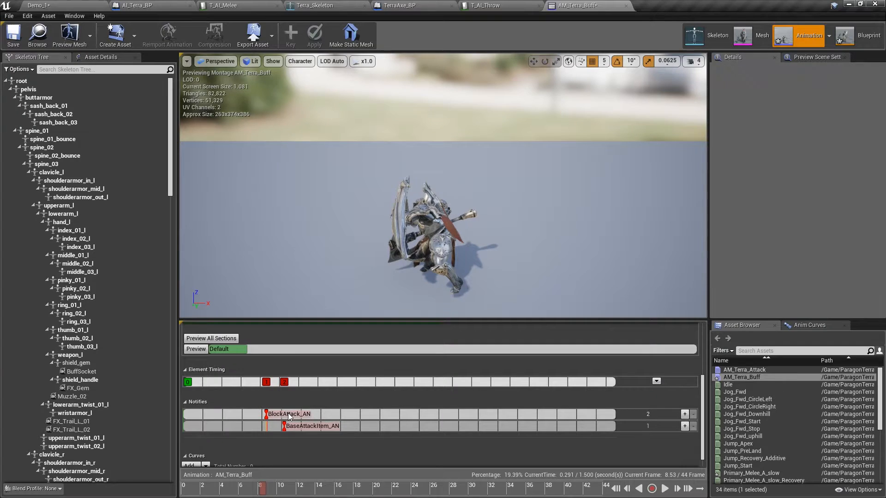
Set BlockAttack_AN's DesiredCount to 1, SlowMotionRate to 0.6 and LifeTime to 0.2, then move it to about frame 11.5 and save.
left_click(271, 419)
left_click(714, 102)
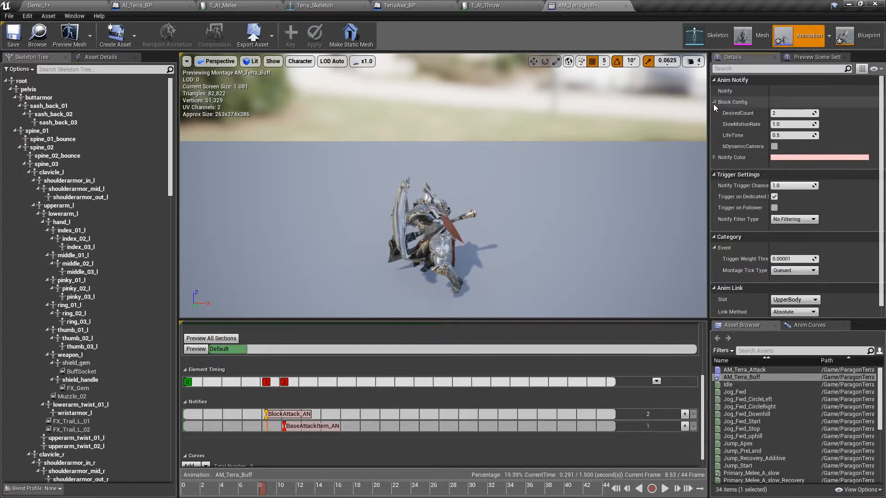
left_click(780, 113)
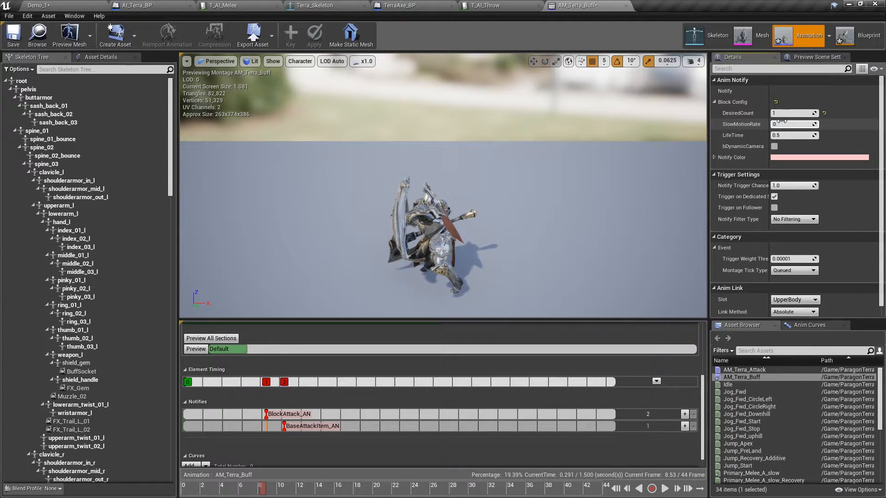
left_click(787, 135)
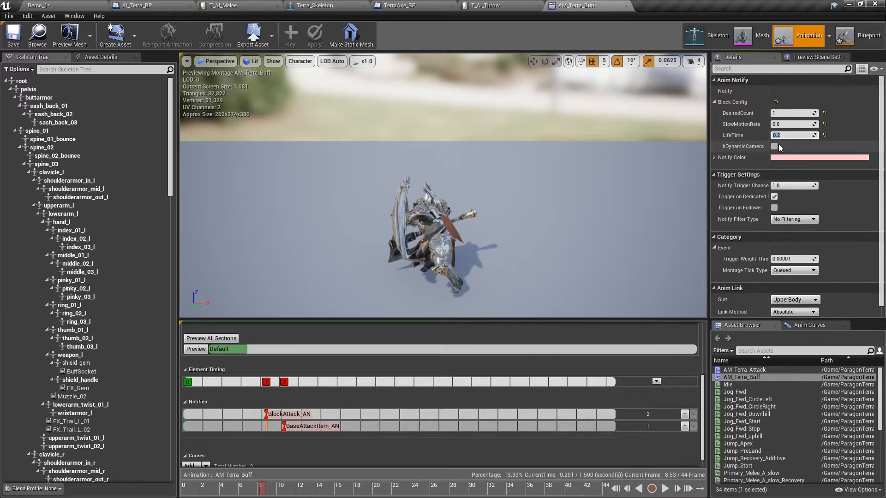
left_click(13, 41)
left_click_drag(293, 413, 321, 410)
left_click(14, 40)
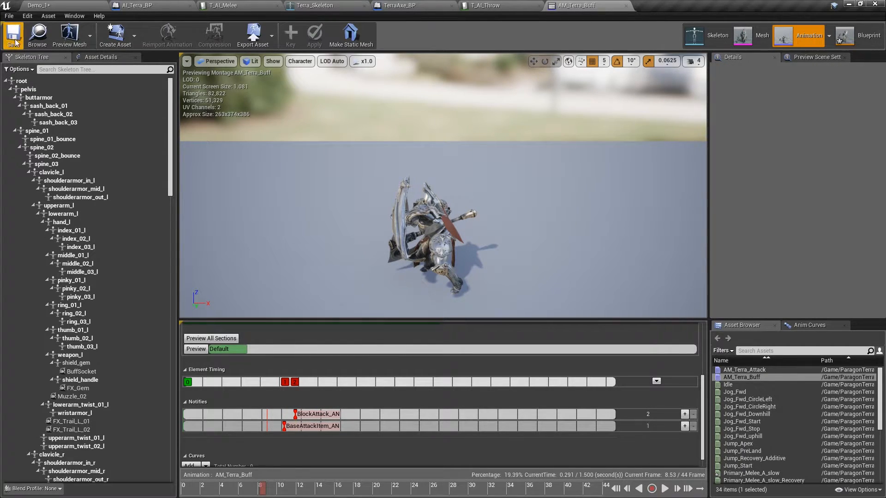
Assign AM_Terra_Buff as the third-person animation montage of the TerraBuff row in the T_AI_Throw table.
left_click(499, 5)
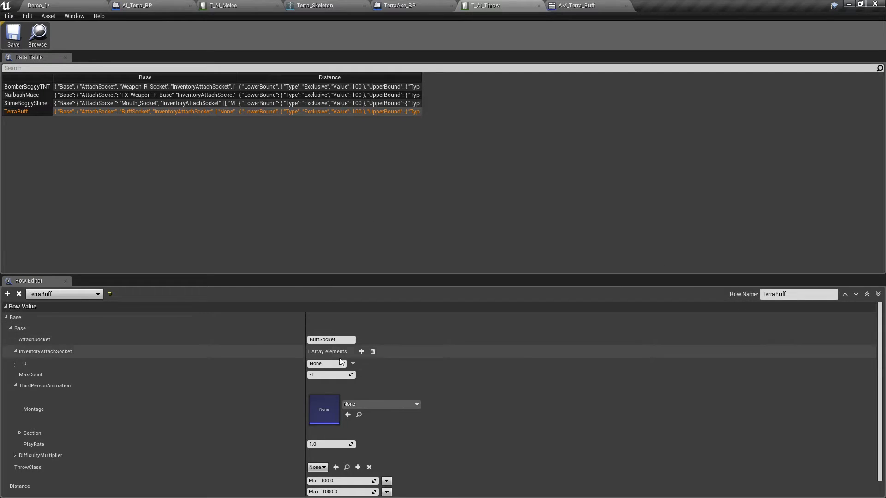
scroll(384, 391, "down", 1)
left_click(384, 395)
type("buff")
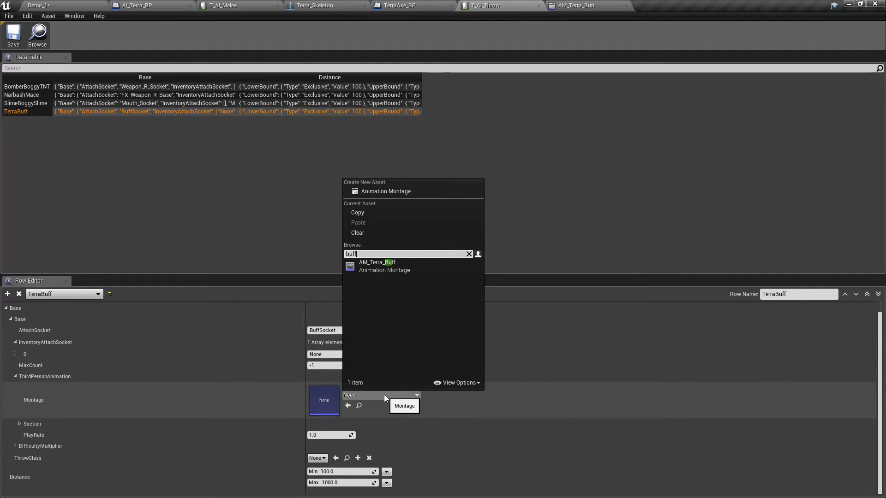
left_click(394, 267)
Set the TerraBuff animation's section length to 1.5, matching the AM_Terra_Buff sequence length, and save the table.
left_click(20, 424)
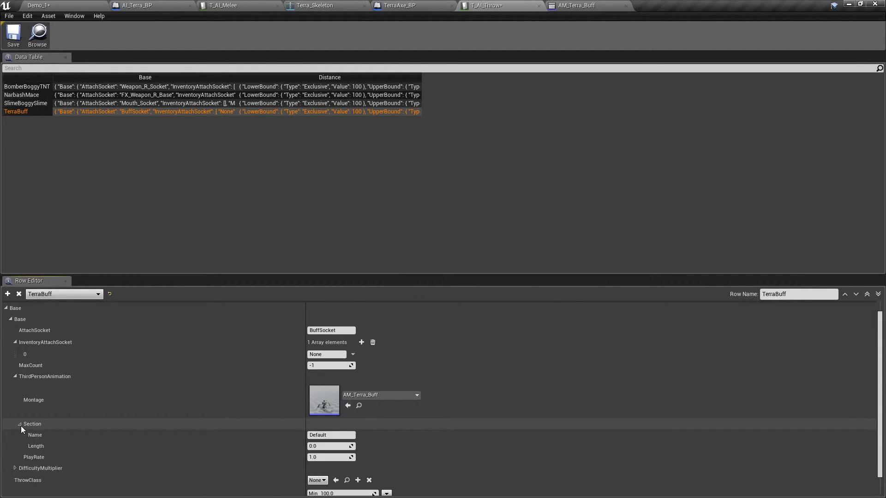
scroll(298, 429, "down", 2)
left_click(360, 379)
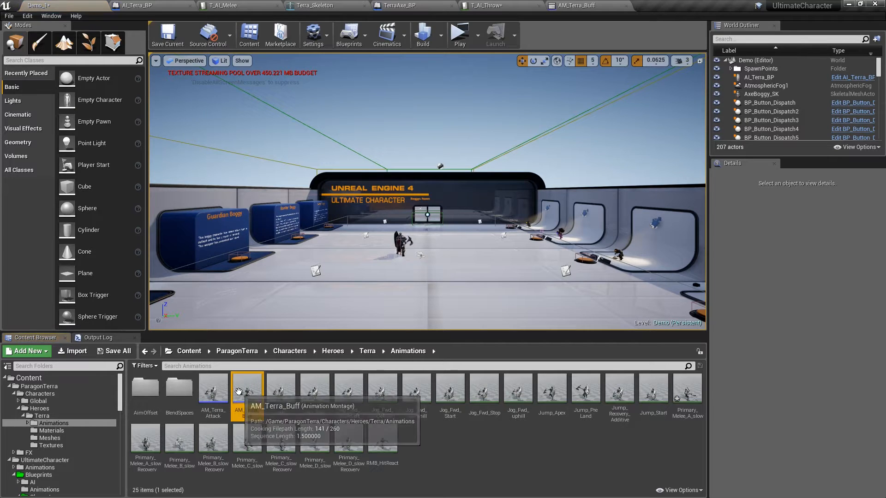
left_click(491, 5)
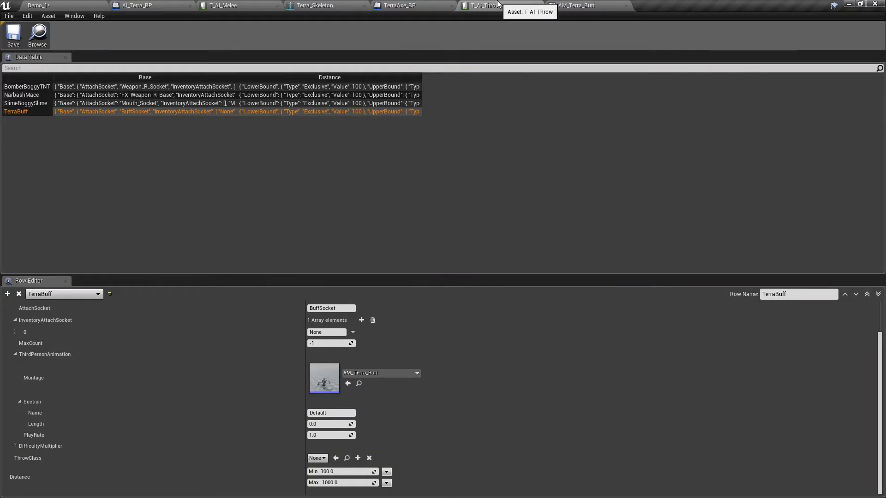
left_click(322, 425)
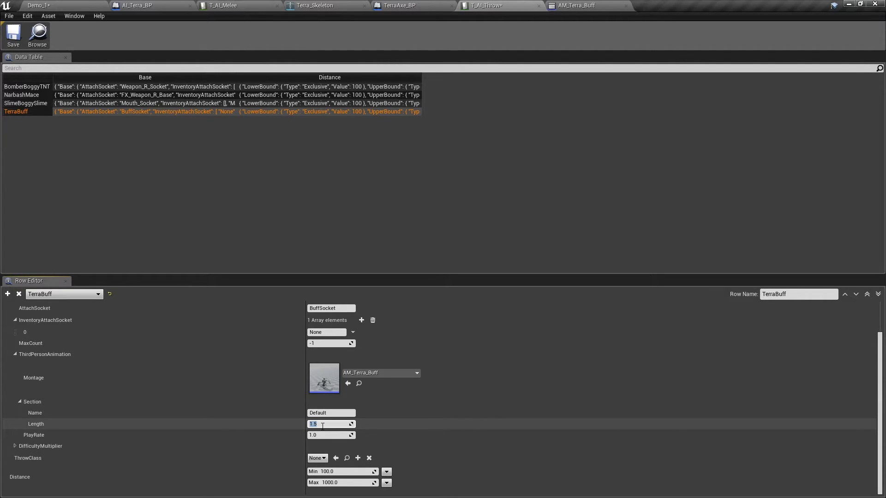
left_click(15, 354)
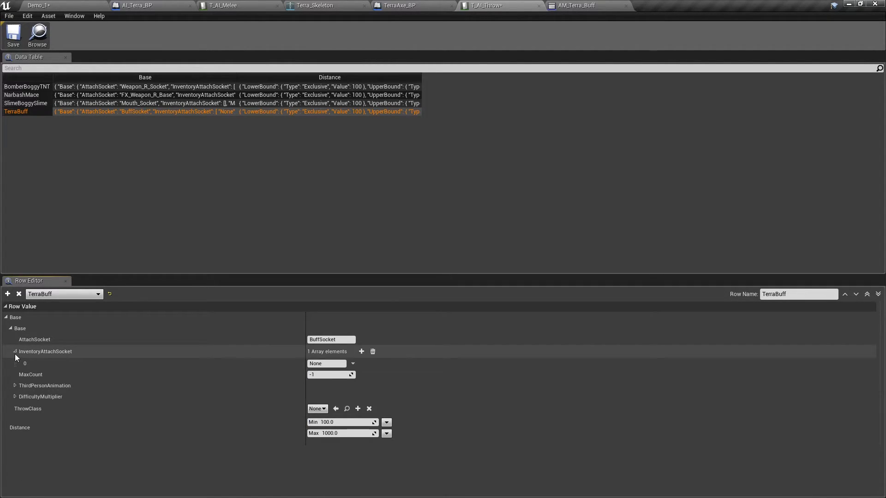
left_click(14, 354)
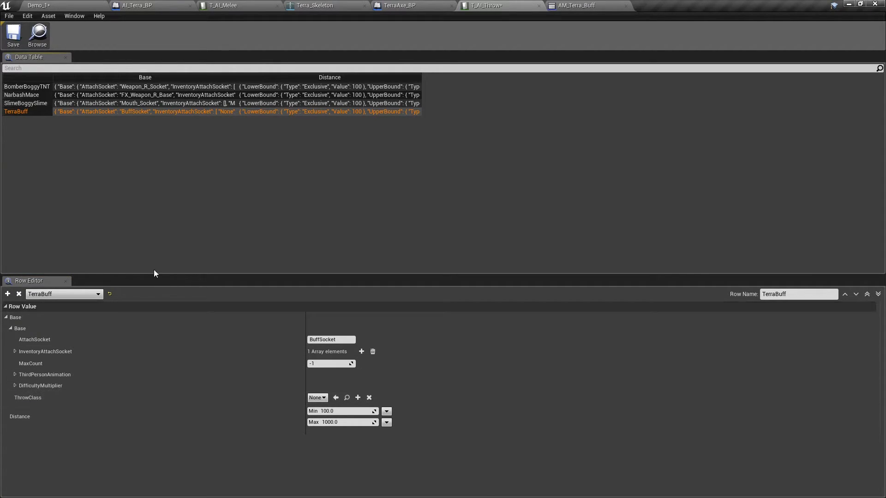
left_click(13, 34)
Create a child blueprint of Base_ThrowItemBP in the Items/Throws folder and name it Terra_BuffThrowItem_BP.
left_click(37, 35)
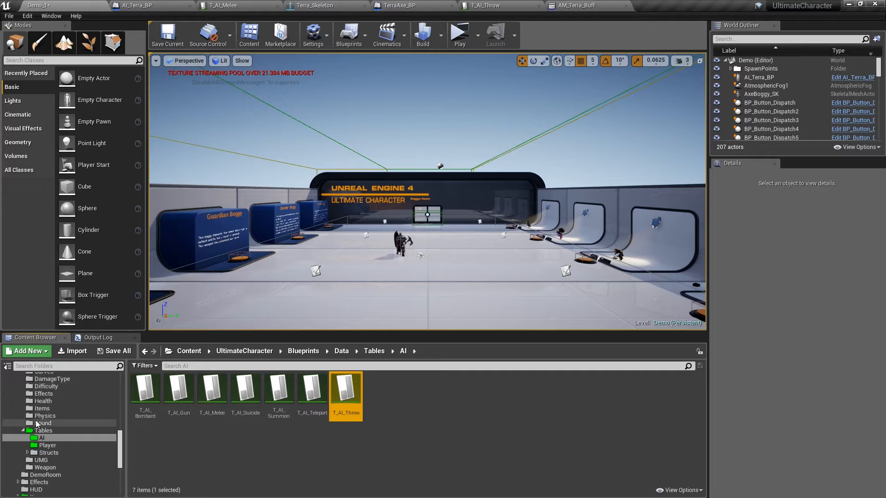
scroll(35, 419, "down", 4)
left_click(40, 450)
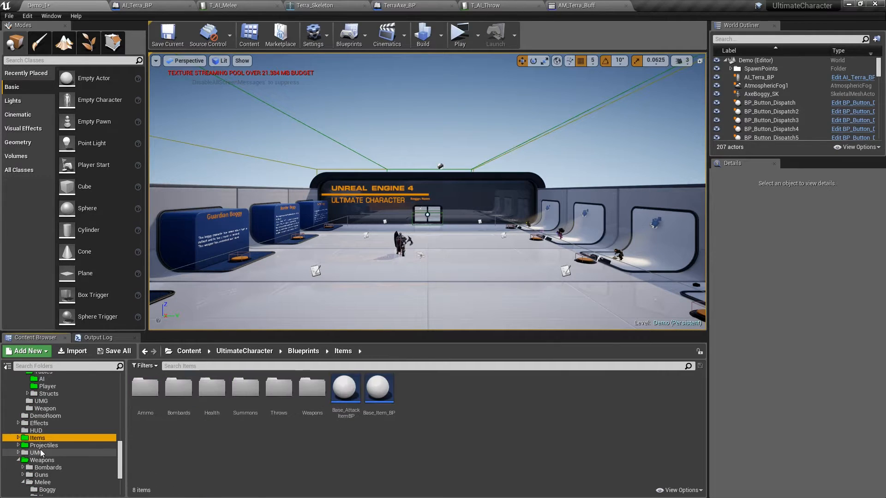
double_click(273, 389)
right_click(252, 391)
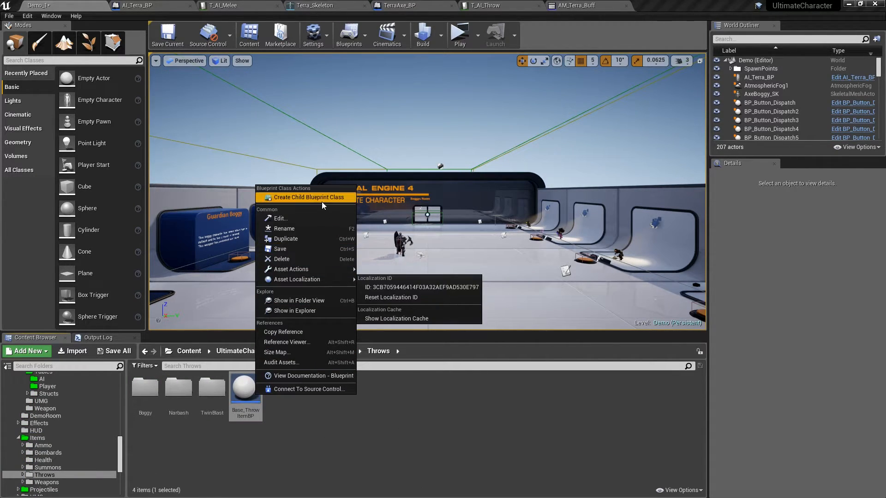
left_click(309, 197)
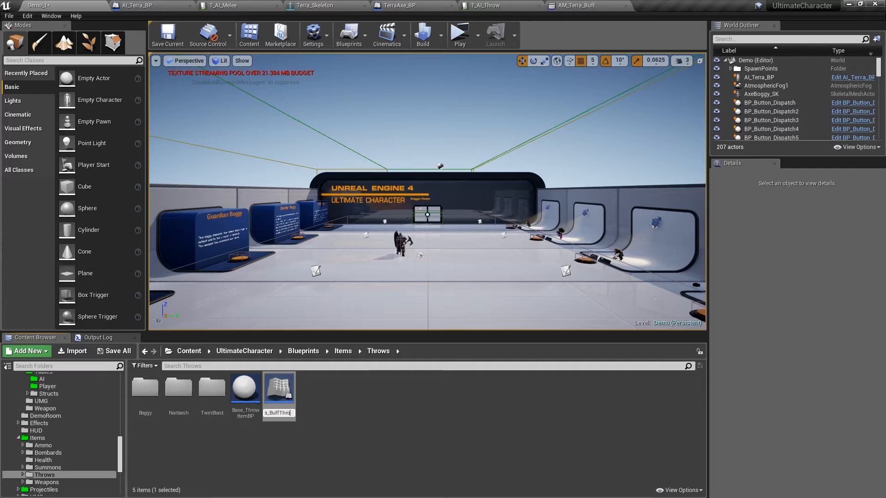
type("Terra_BuffThrowItem_BP")
key("Return")
Create a Terra folder inside Throws and move Terra_BuffThrowItem_BP into it.
right_click(350, 407)
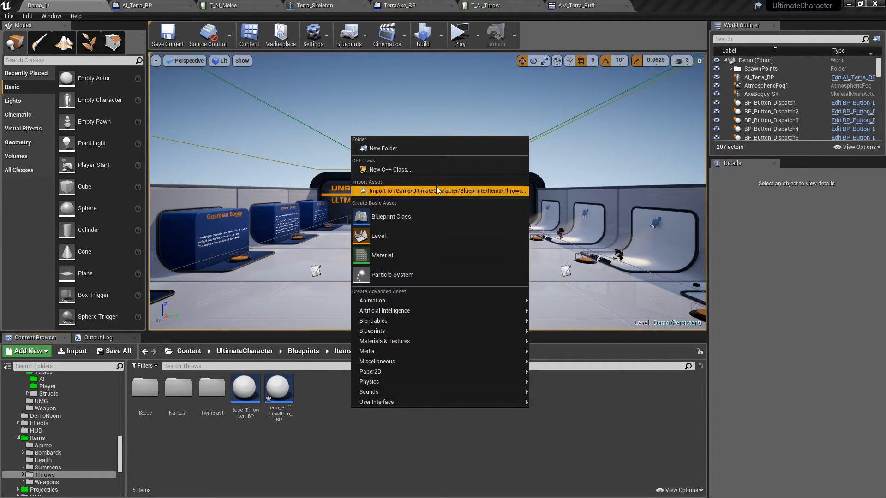
left_click(447, 148)
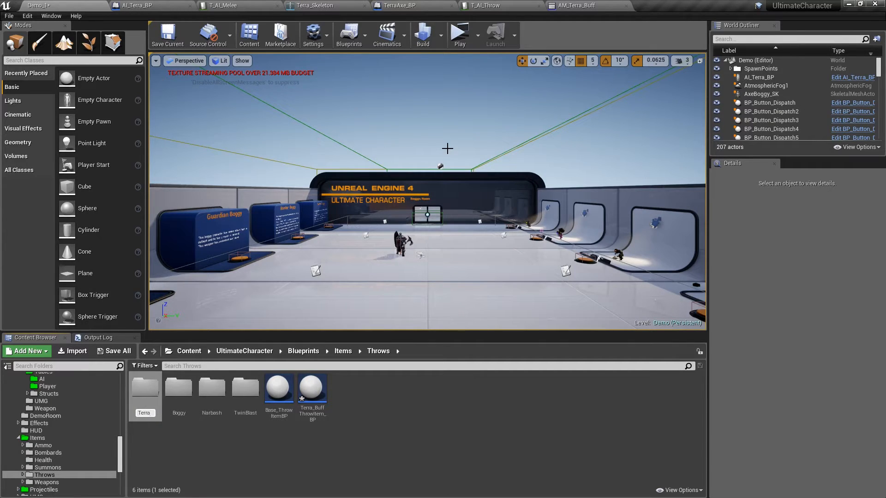
key("Return")
left_click_drag(310, 390, 210, 395)
left_click(221, 417)
Set the TerraBuff row's ThrowClass to Terra_BuffThrowItem_BP and open that blueprint.
double_click(216, 391)
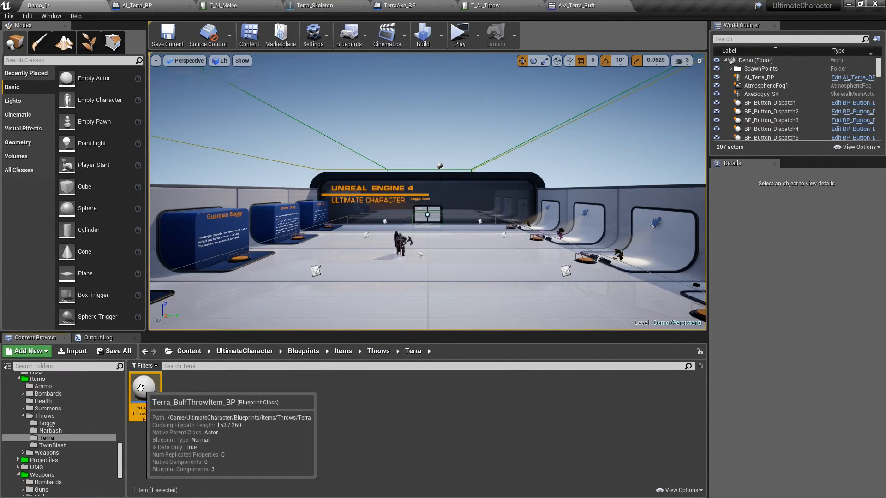
left_click(486, 6)
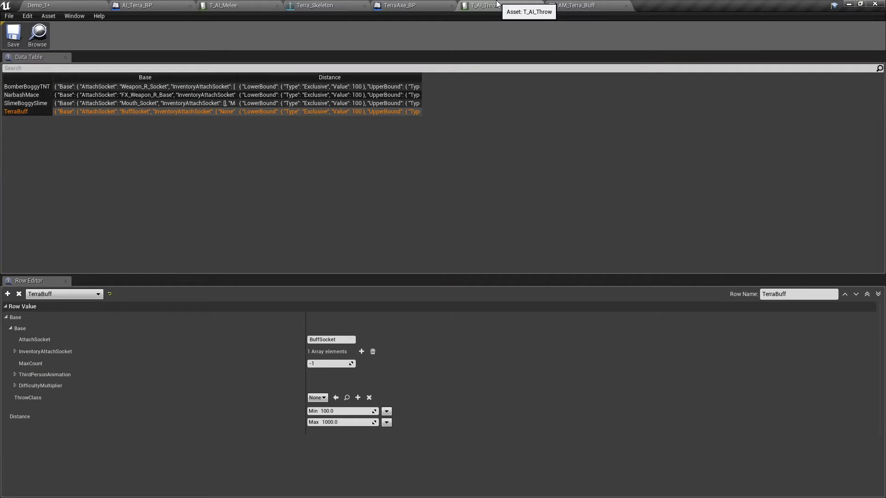
left_click(336, 397)
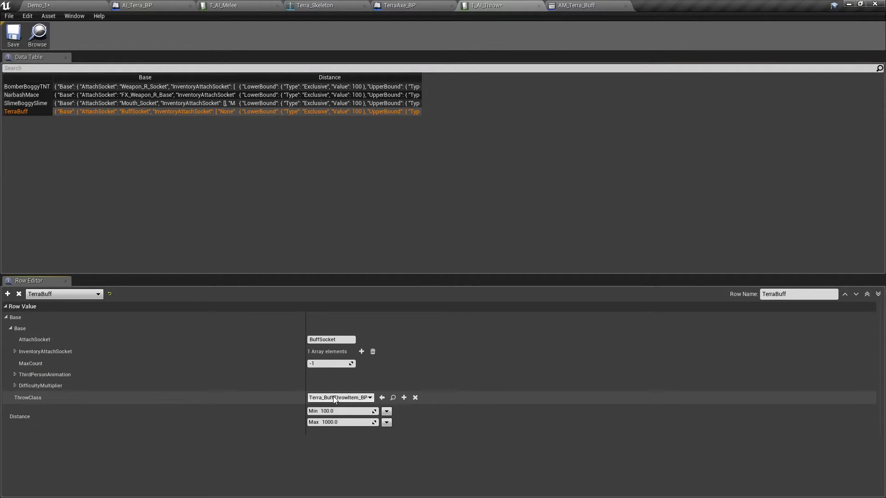
left_click(391, 398)
double_click(151, 384)
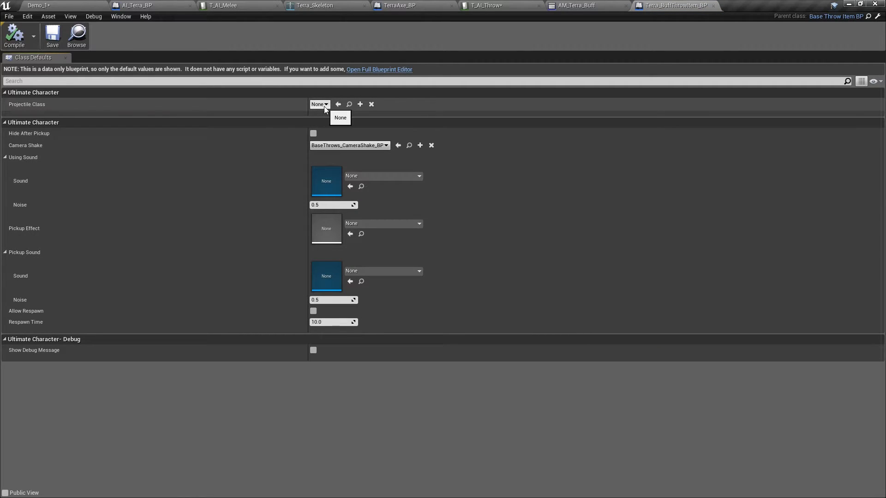
Create a child blueprint of BaseProjectile_BP in the Projectiles folder and name it Terra_BuffProjectile_BP.
left_click(76, 36)
left_click(46, 461)
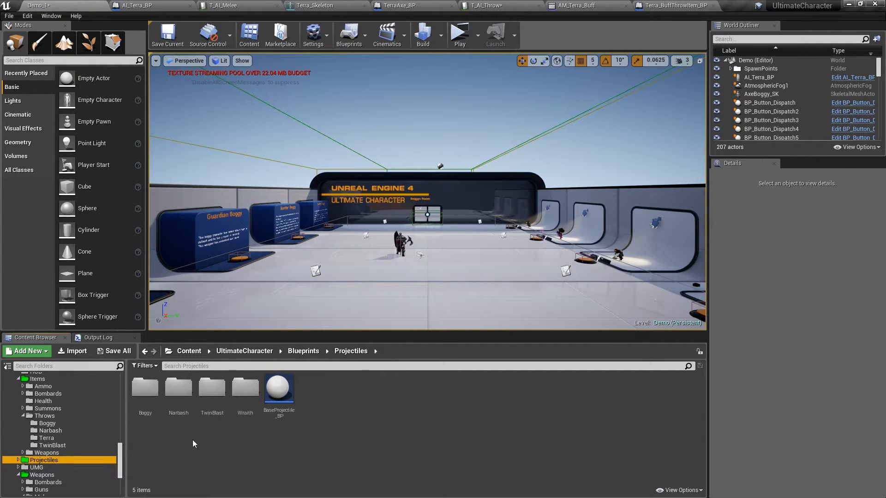
right_click(279, 392)
left_click(339, 190)
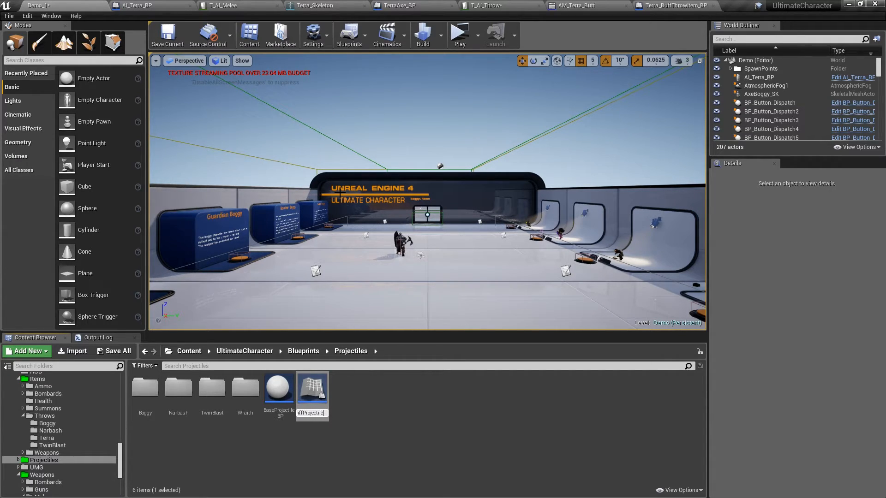
key("Return")
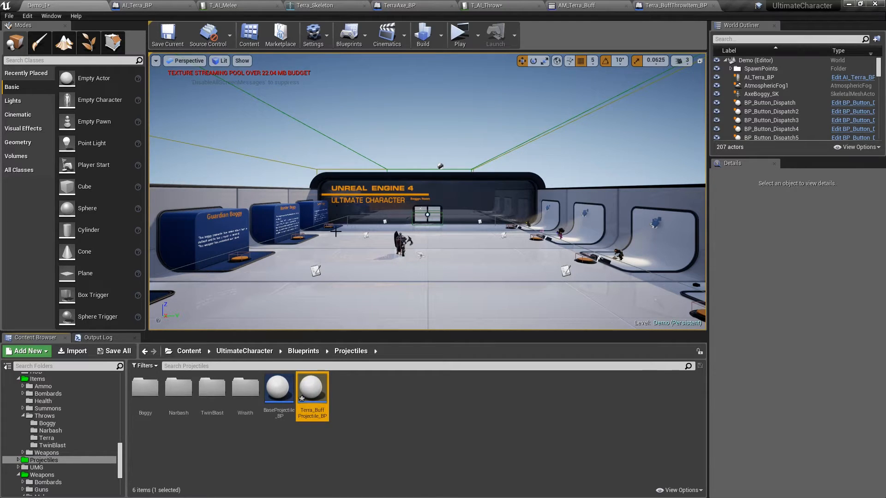
Create a Terra folder inside Projectiles and move Terra_BuffProjectile_BP into it.
right_click(352, 412)
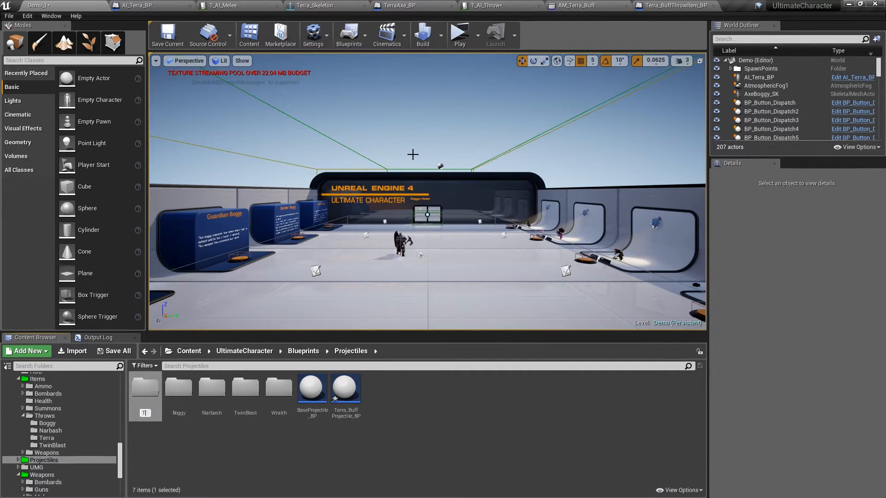
type("a")
key("Return")
left_click_drag(346, 390, 211, 397)
left_click(221, 426)
Set the Projectile Class of Terra_BuffThrowItem_BP to Terra_BuffProjectile_BP, then compile, save and close the blueprint.
double_click(211, 393)
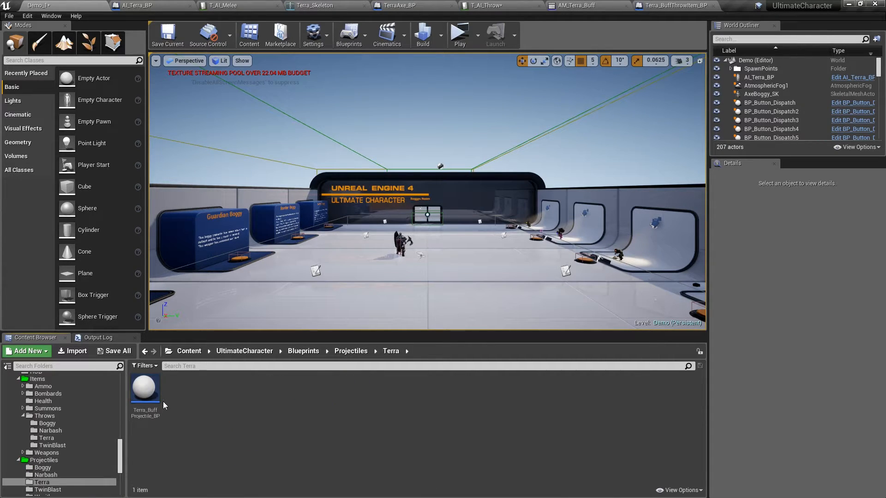
left_click(702, 5)
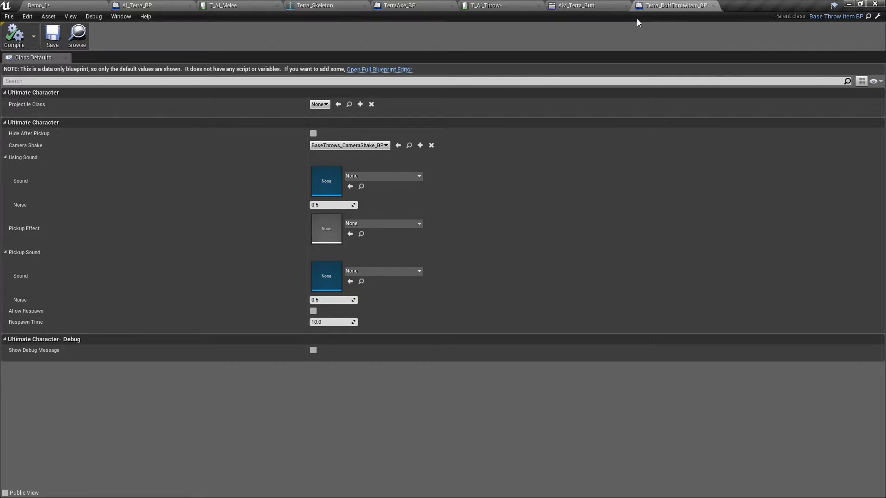
left_click(340, 104)
left_click(7, 35)
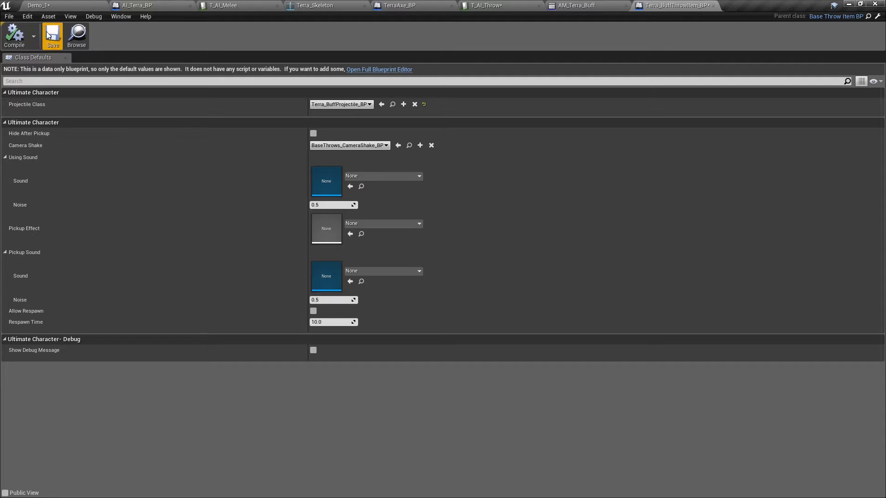
left_click(713, 6)
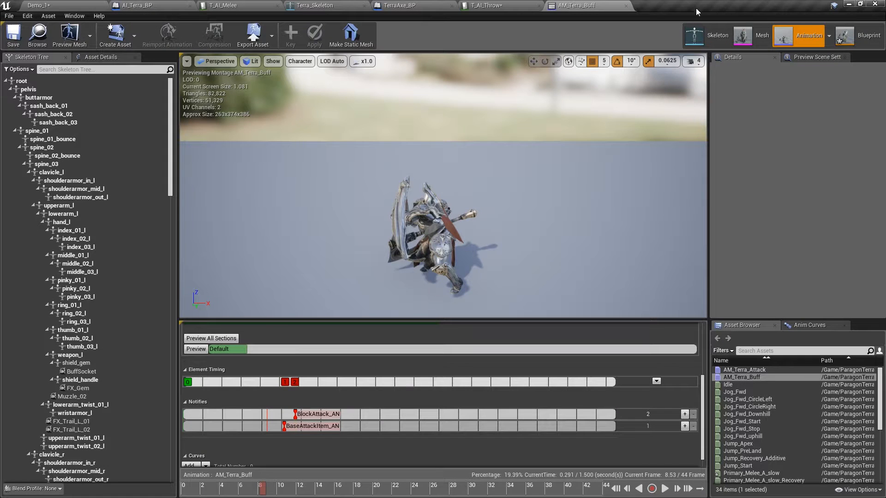
Open Terra_BuffProjectile_BP, set its ProjectileTag to Buff, and show its viewport in the full Blueprint editor.
left_click(79, 4)
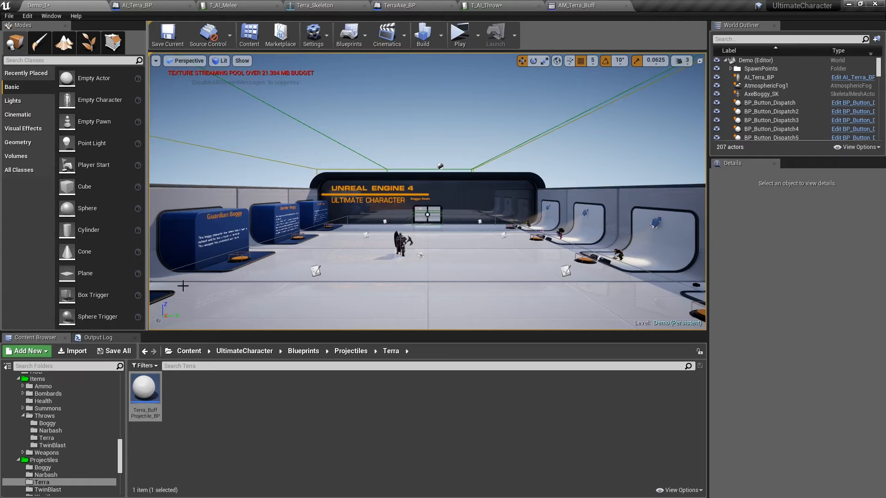
double_click(142, 392)
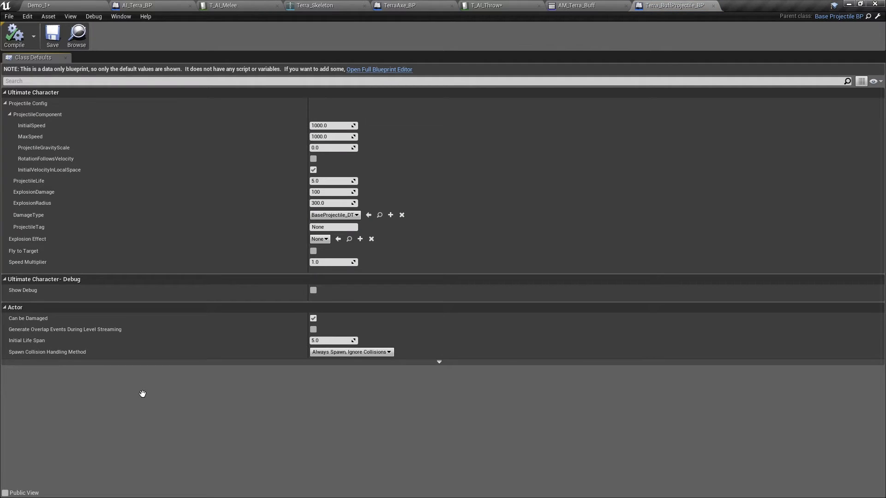
left_click(325, 227)
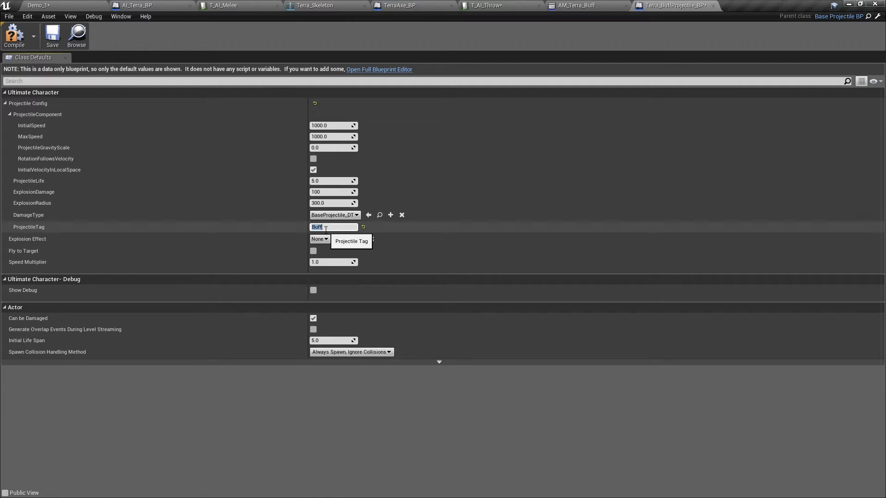
left_click(352, 69)
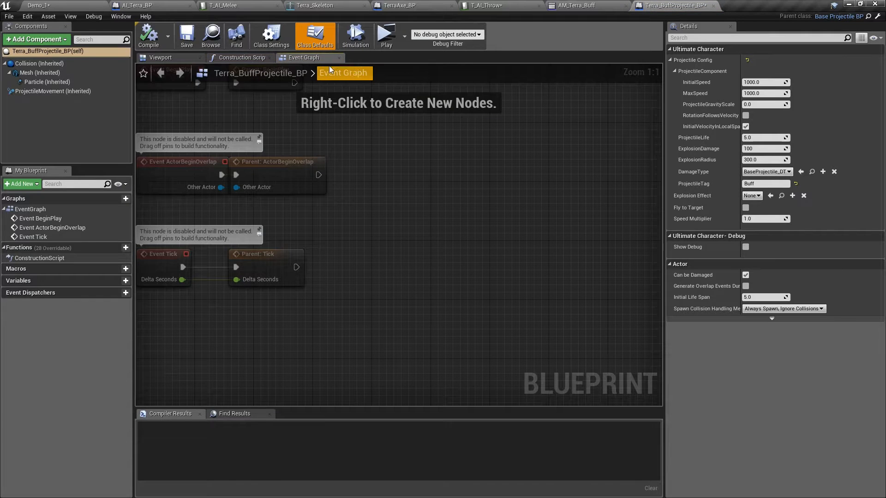
left_click(166, 58)
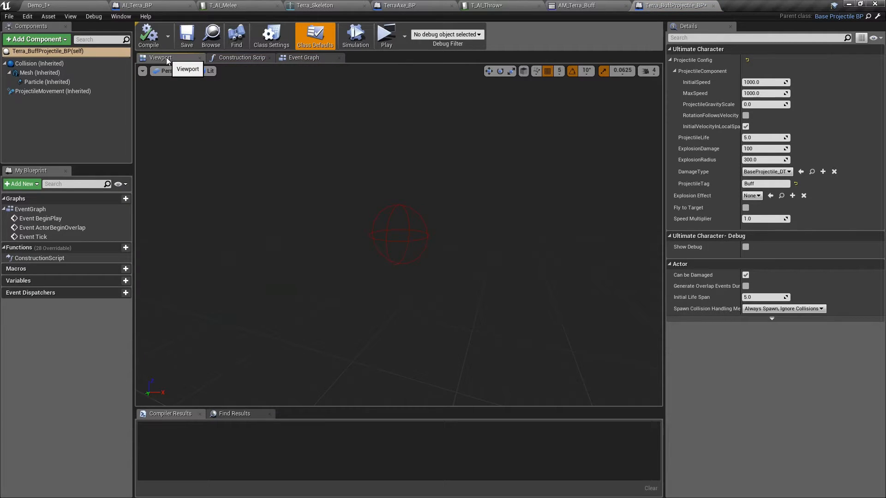
Set the Template of the projectile's inherited Particle component to Proto_P_UltimateLoop_Buff.
left_click(46, 83)
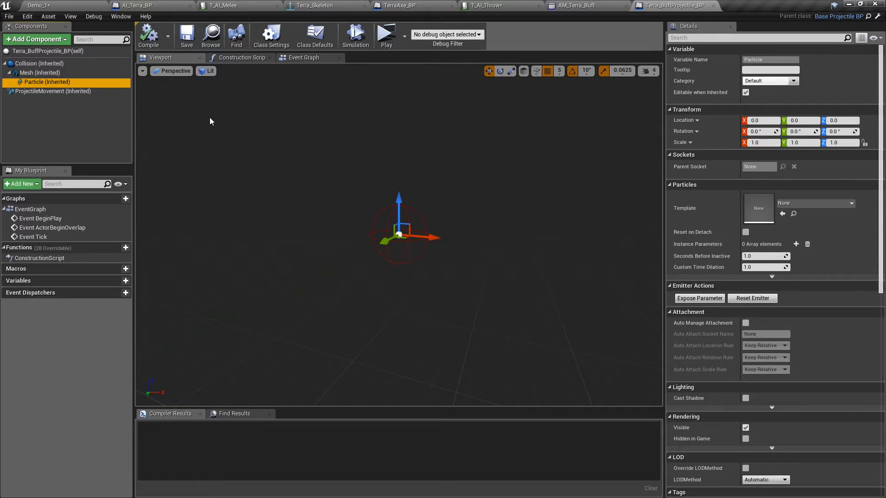
left_click(788, 204)
type("pro")
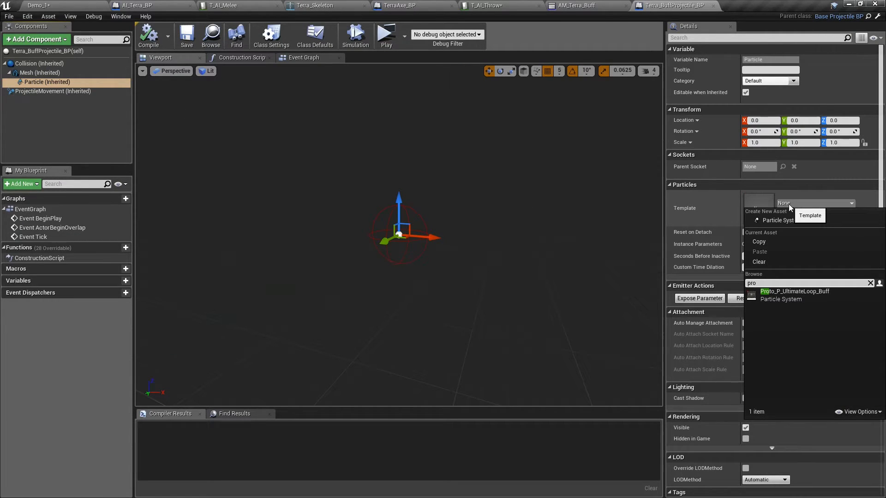
left_click(774, 300)
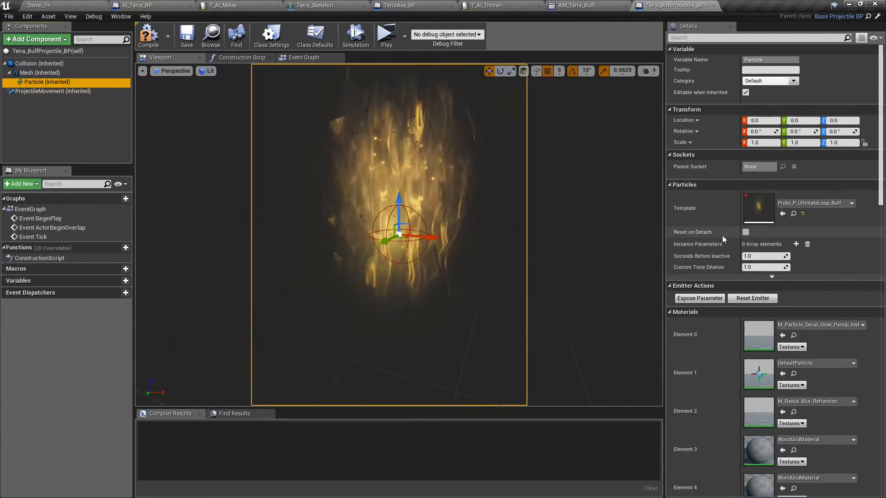
Set the Collision component's Sphere Radius to 120, then compile and save the projectile blueprint.
left_click(39, 63)
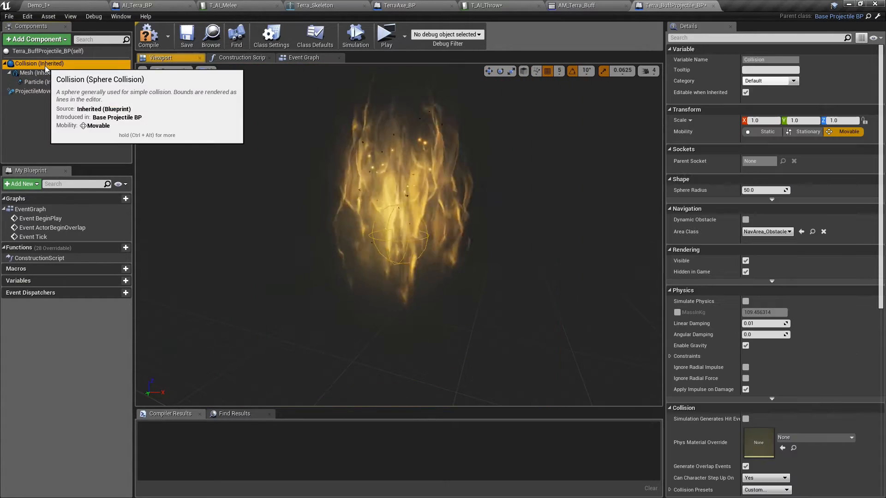
left_click(776, 190)
type("128")
key("Return")
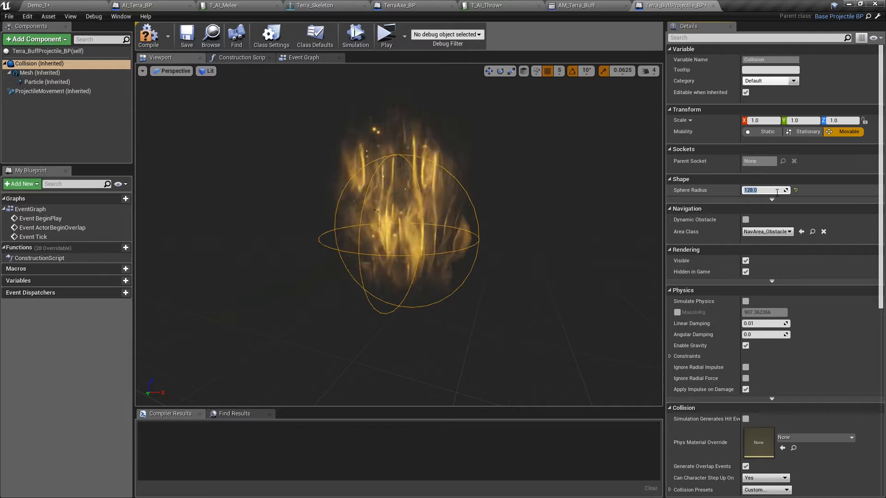
type("120")
key("Return")
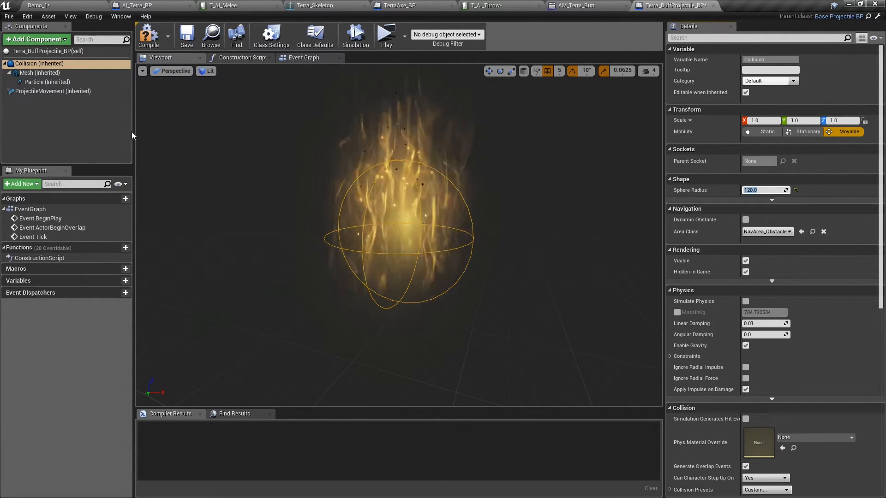
left_click(148, 35)
left_click(191, 42)
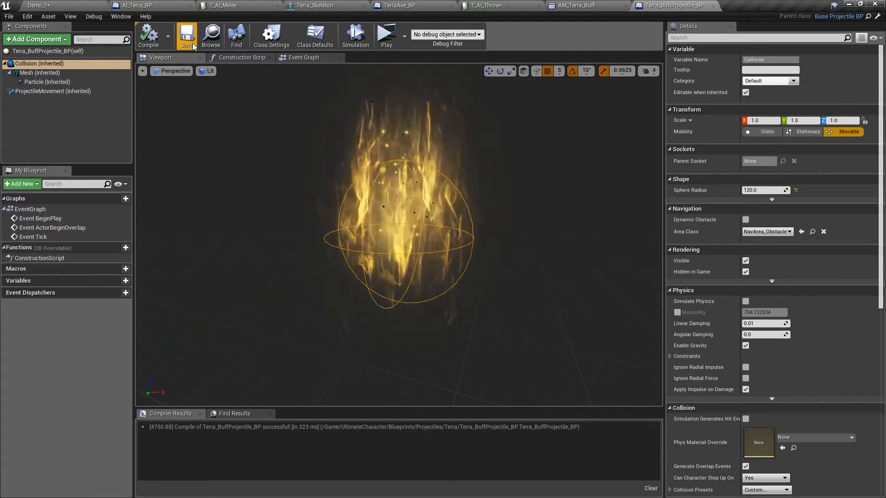
In the projectile's class defaults, set InitialSpeed to 2000, MaxSpeed to 2200 and ProjectileGravityScale to 1.
left_click(315, 37)
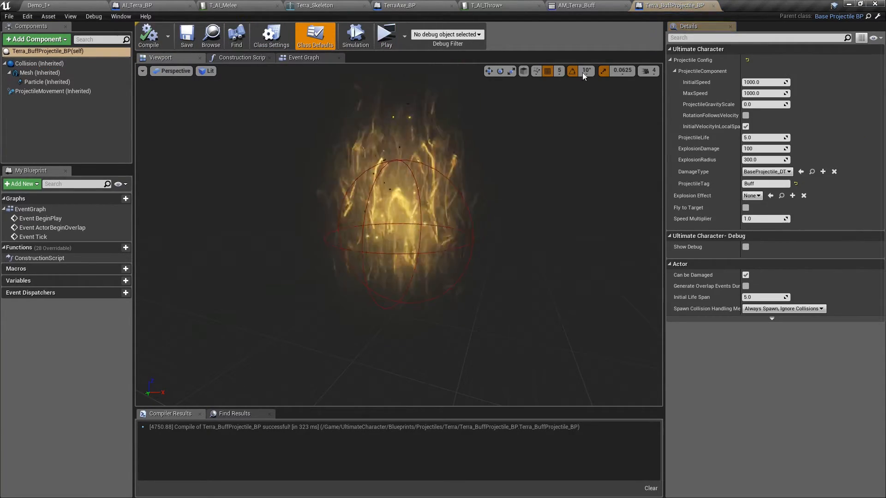
left_click(752, 81)
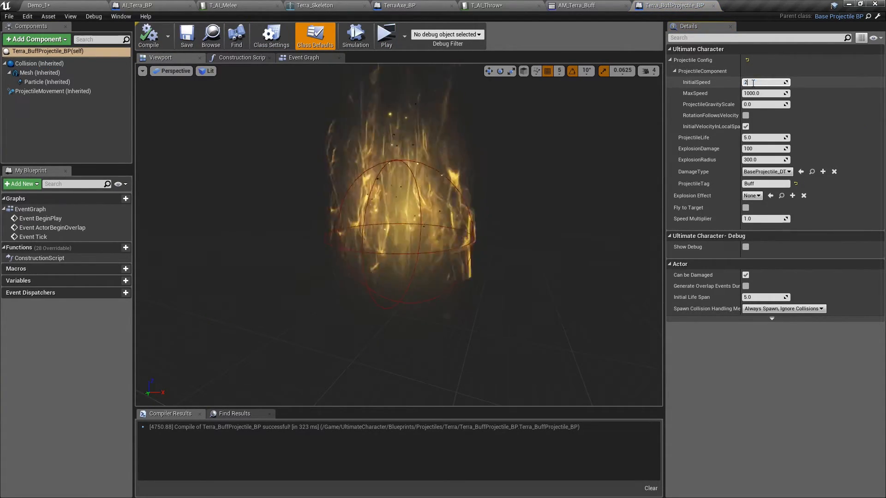
left_click(763, 94)
type("2200")
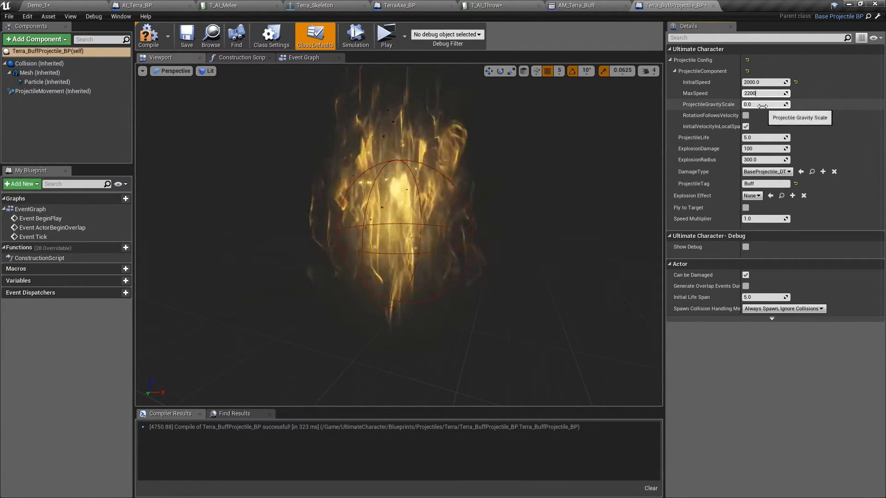
left_click(763, 105)
type("1")
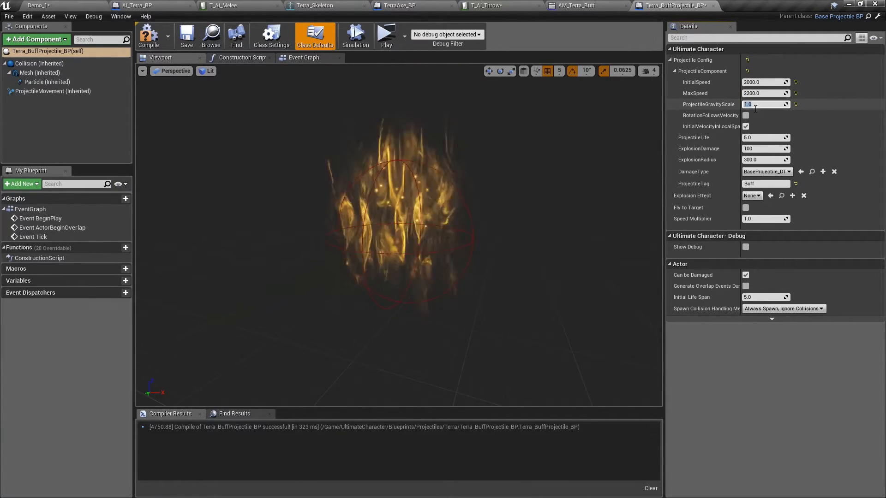
Enable RotationFollowsVelocity and set ProjectileLife to 0, ExplosionDamage to 20 and ExplosionRadius to 50.
left_click(756, 148)
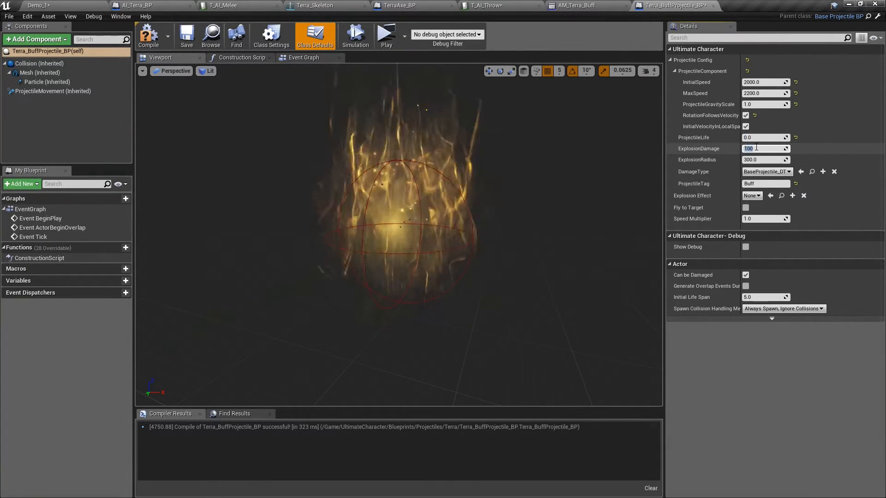
type("20")
key("Return")
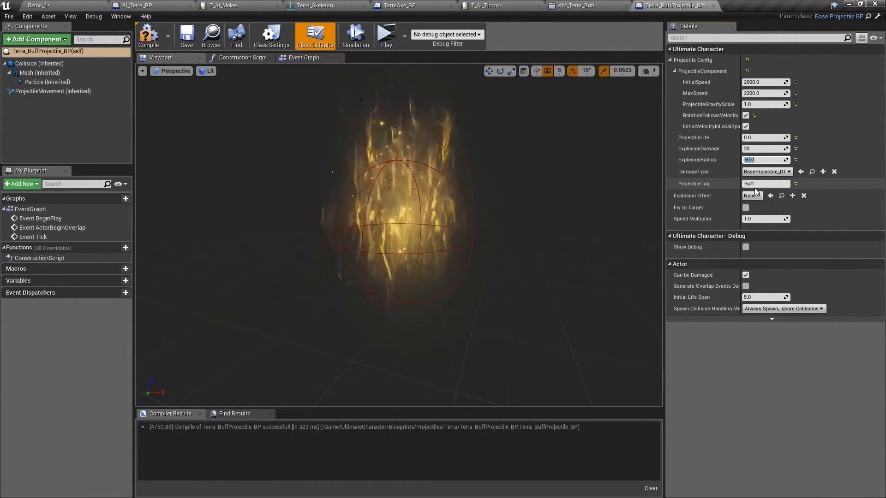
Enable Fly to Target with a Speed Multiplier of 2.0, then compile and save the projectile blueprint.
left_click(746, 208)
left_click(751, 220)
type("2.0")
key("Return")
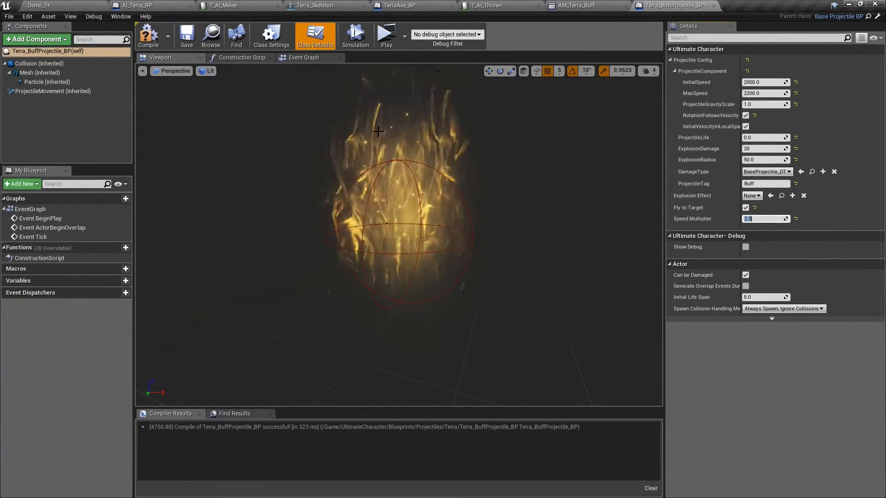
left_click(148, 36)
left_click(187, 41)
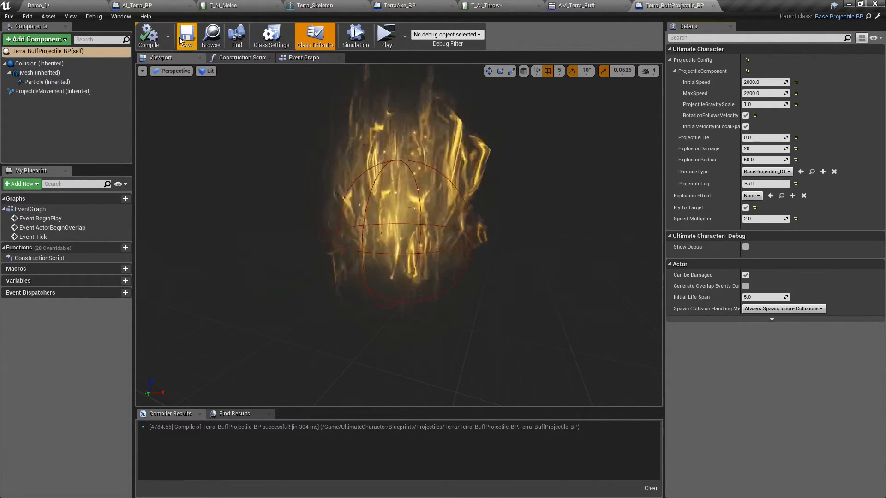
In AI_Terra_BP, set the DefaultAttack's AttackType to Throw and its Tag to Buff, then compile and save.
left_click(76, 5)
left_click(117, 5)
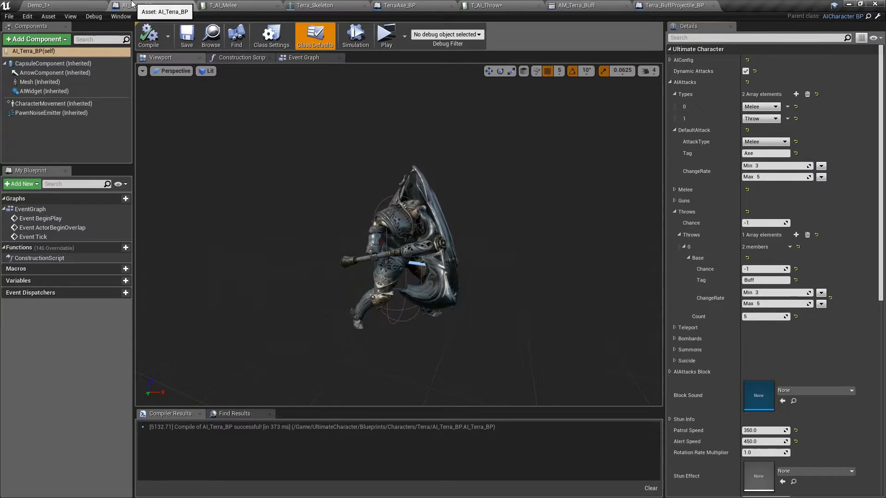
left_click(751, 141)
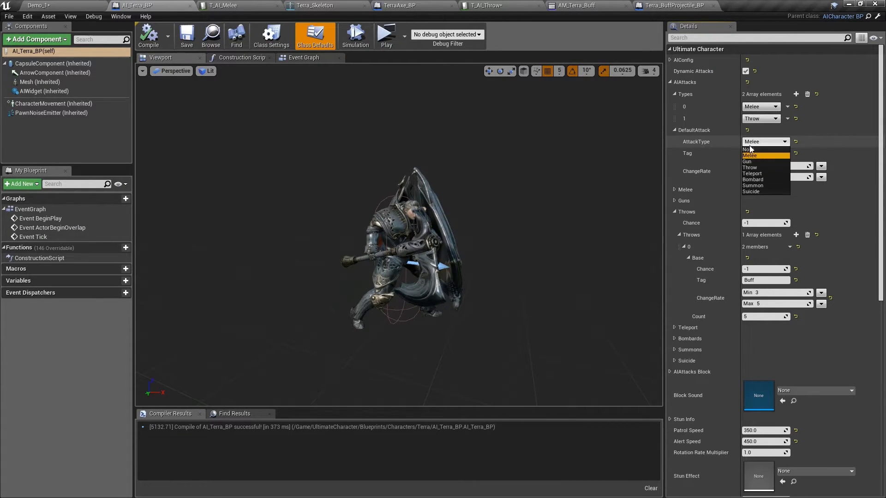
left_click(754, 167)
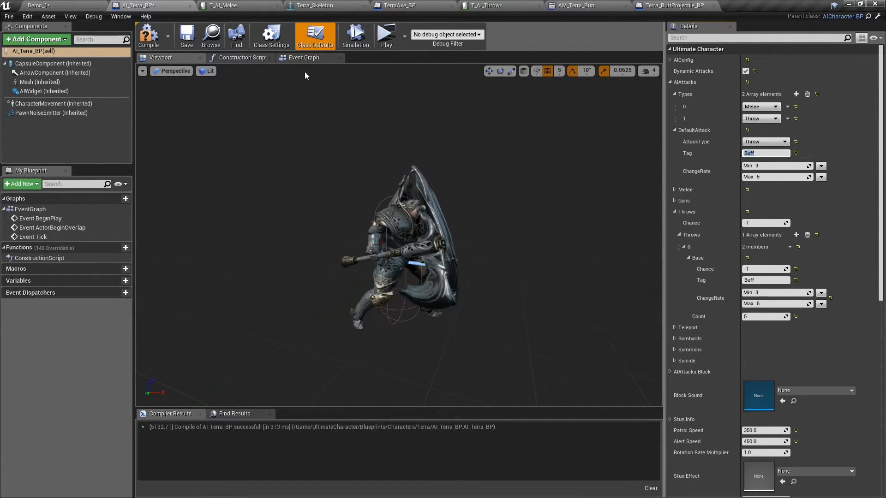
left_click(149, 34)
left_click(185, 35)
Play the Demo level and move the player around to test Terra's Buff throw attack, then end the preview.
left_click(79, 5)
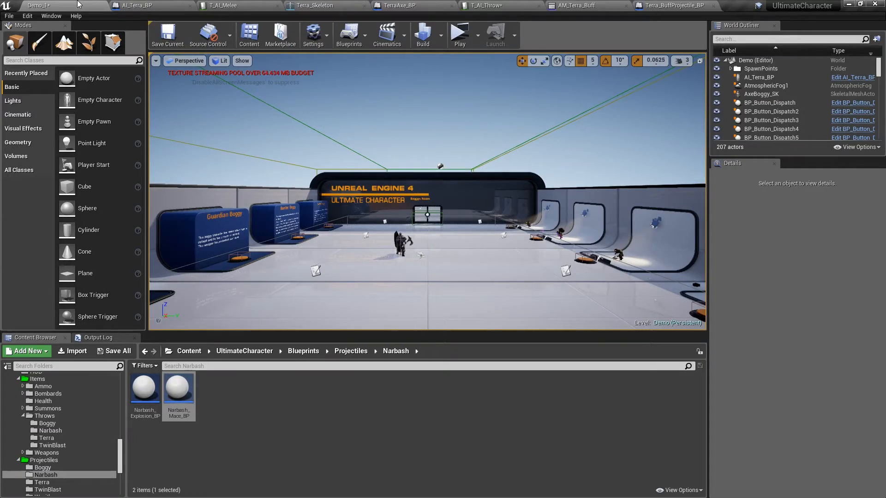
left_click(460, 33)
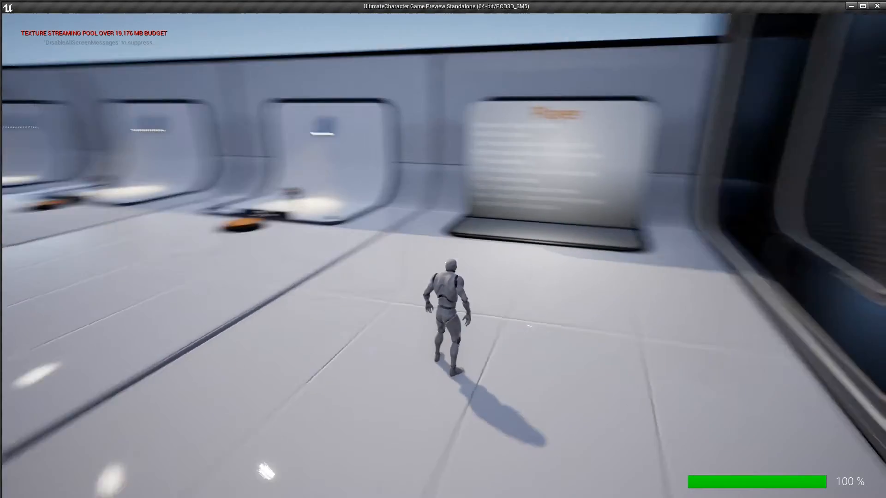
key("w")
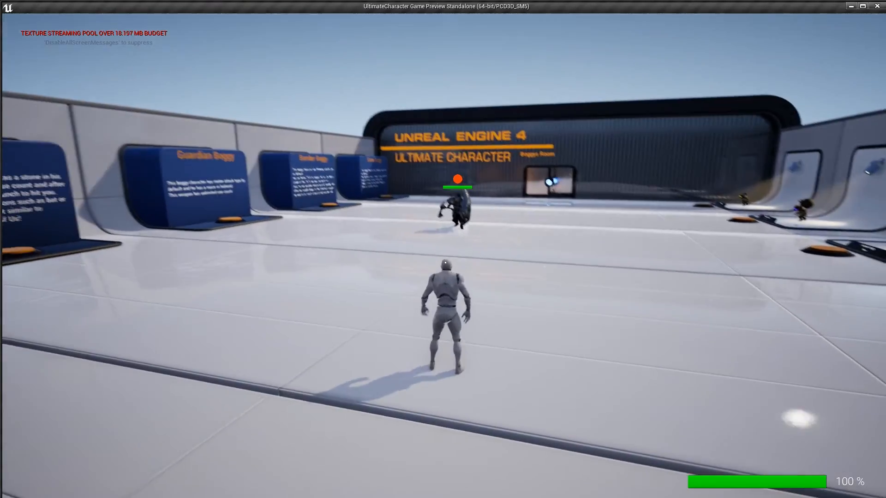
key("a")
key("a")
key("space")
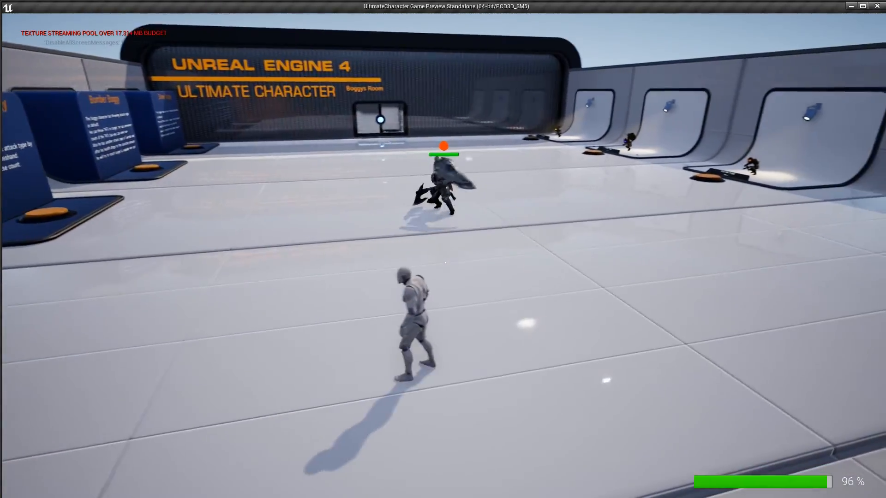
key("d")
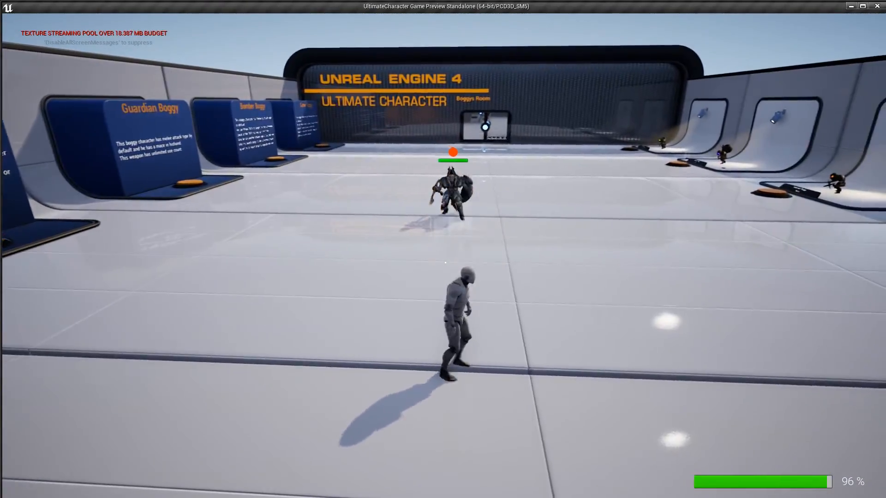
key("d")
key("a")
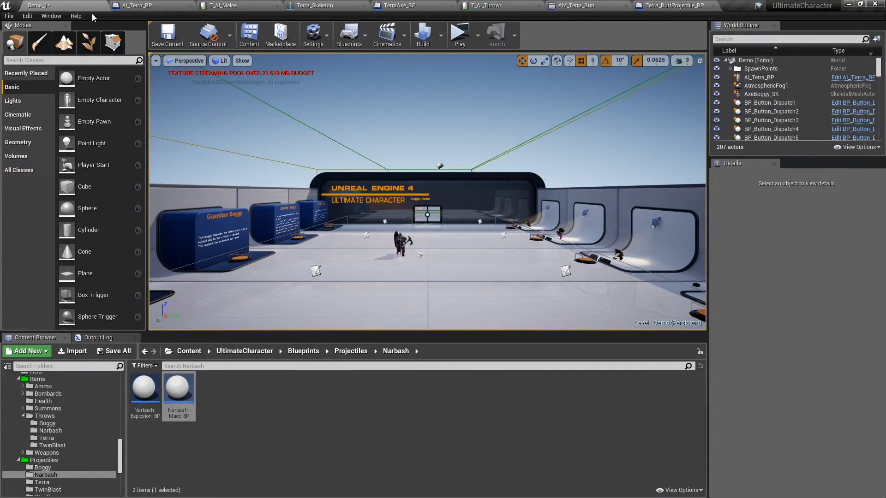
Create a child blueprint of PlayerCharacter_BP in the Characters folder and name it Player_Terra_BP.
scroll(60, 408, "up", 5)
left_click(60, 415)
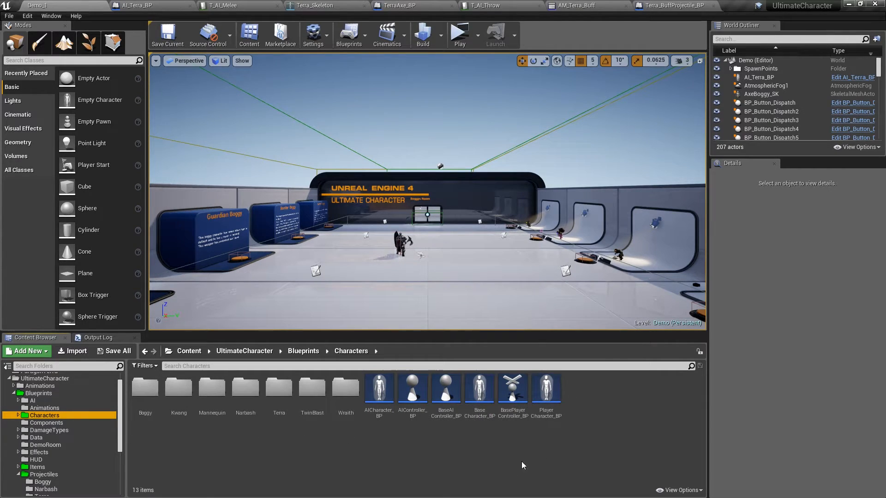
right_click(556, 405)
left_click(621, 209)
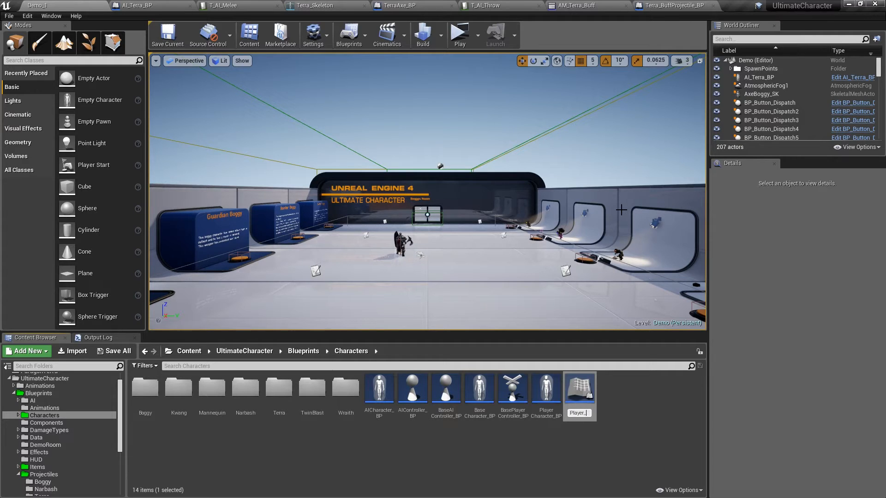
type("Player_Terra_BP")
key("Return")
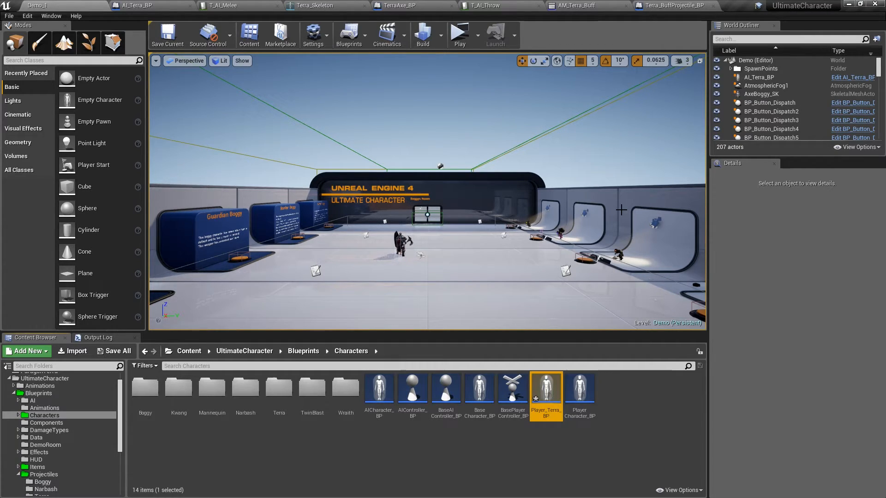
Move Player_Terra_BP into the Terra folder inside Characters and open that folder.
left_click_drag(545, 392, 273, 390)
left_click(282, 411)
double_click(281, 397)
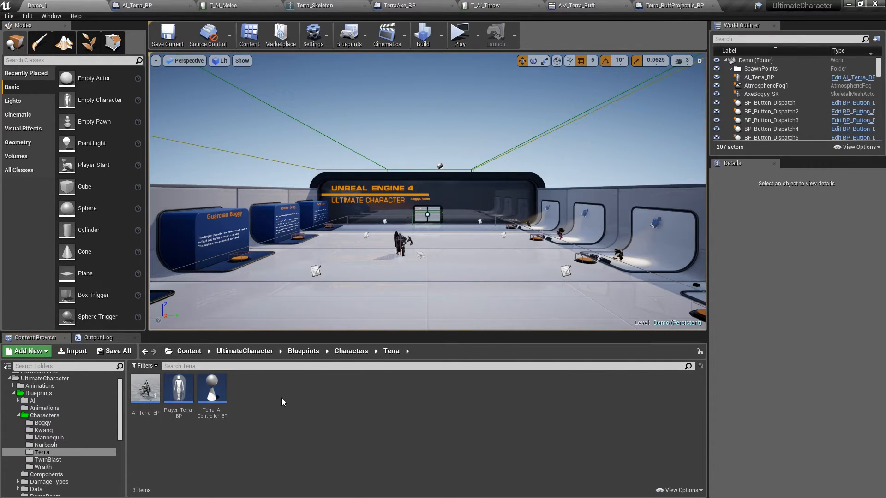
Open Player_Terra_BP in the full Blueprint editor and show its viewport.
double_click(179, 389)
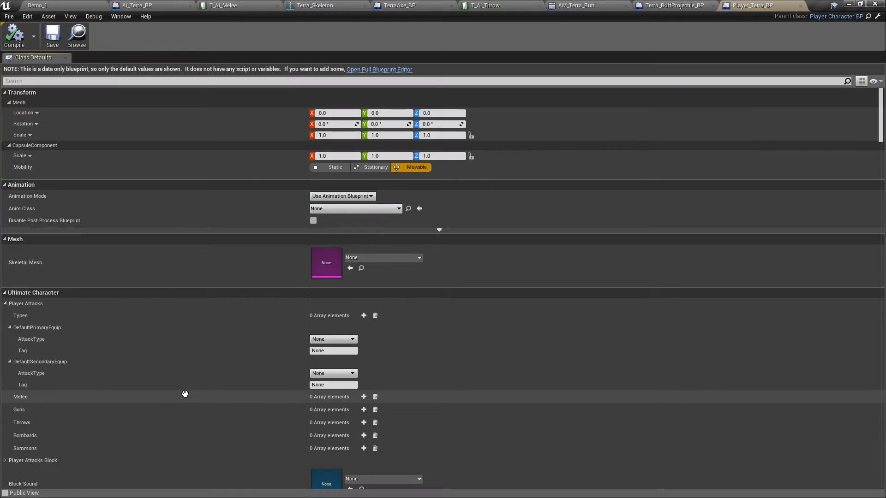
left_click(372, 69)
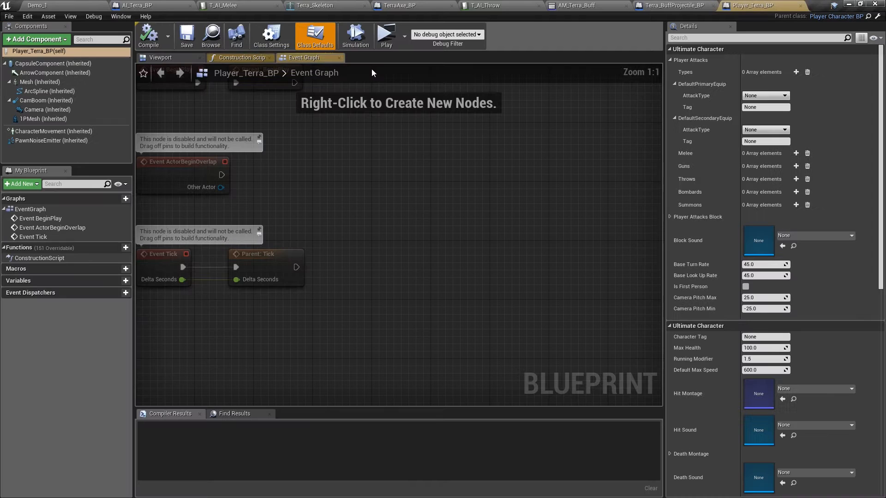
left_click(170, 57)
Set the inherited Mesh component's Skeletal Mesh to Terra and its Anim Class to Terra_AnimBlueprint_C.
left_click(40, 83)
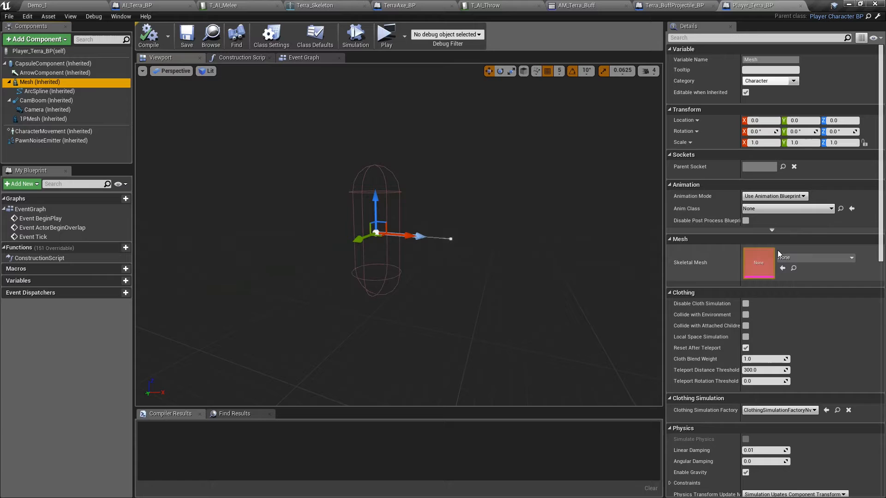
left_click(789, 258)
type("terra")
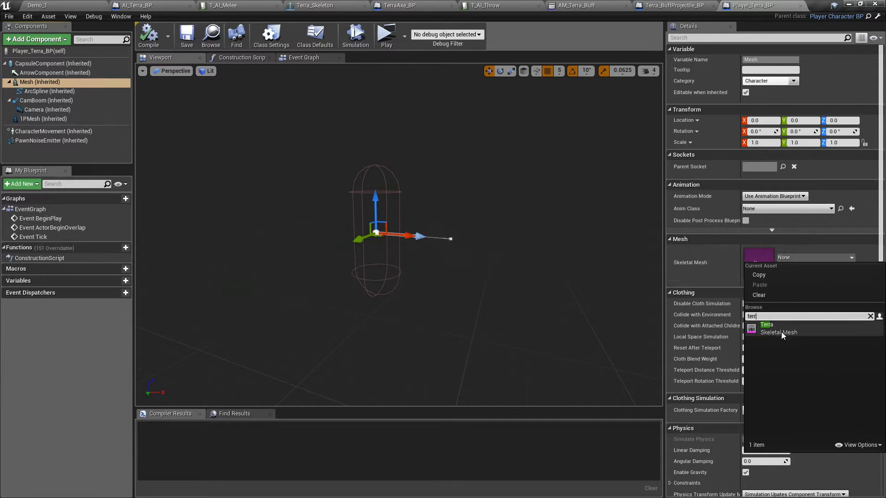
left_click(782, 332)
left_click(799, 208)
type("terr")
left_click(792, 241)
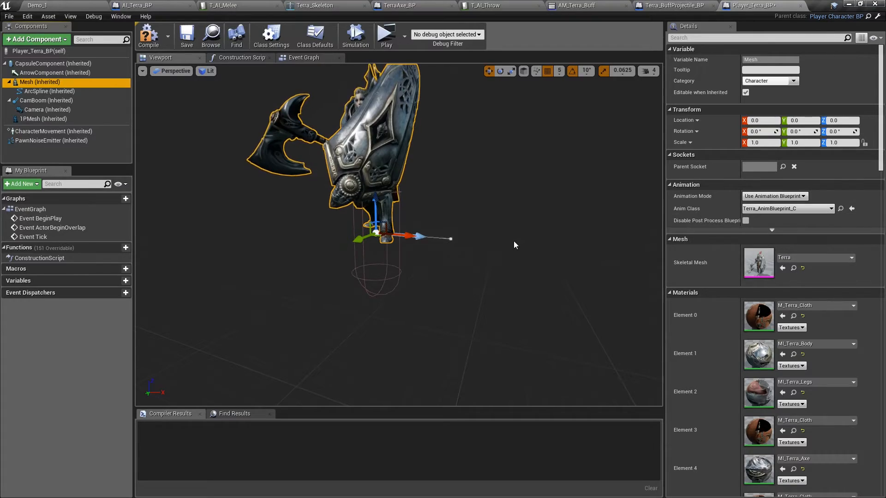
Lower the inherited Terra mesh to Z location -88 using the left wireframe view, and return to the perspective view.
left_click(171, 72)
left_click(173, 123)
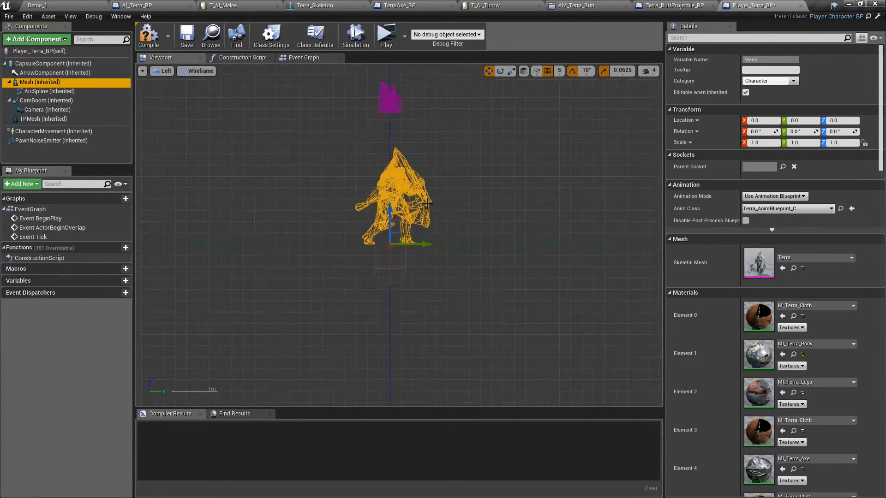
left_click(840, 120)
type("-88")
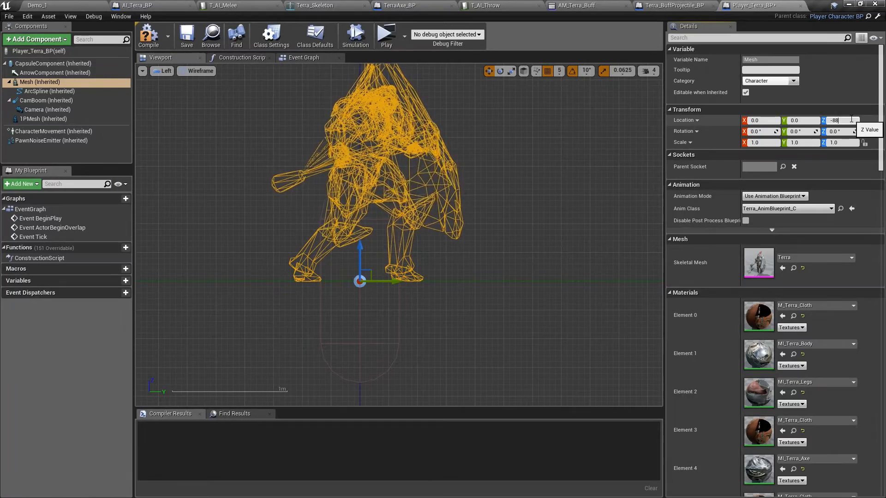
key("Return")
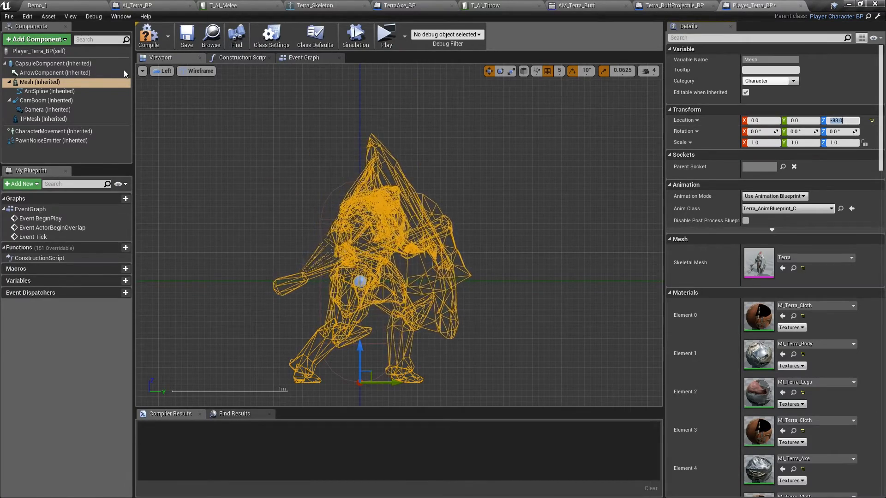
left_click(164, 71)
left_click(161, 84)
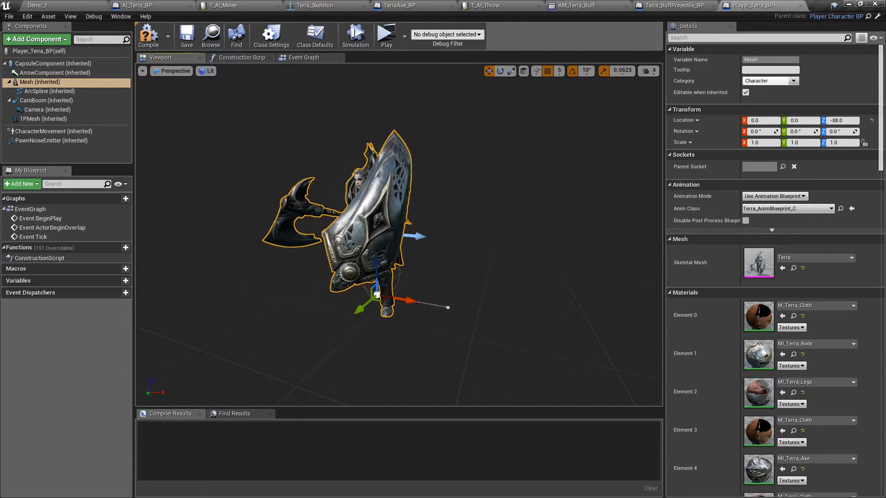
Rotate the Terra mesh about its vertical axis to face the forward arrow, and compile and save the blueprint.
left_click(478, 263)
key("e")
left_click_drag(389, 314, 433, 307)
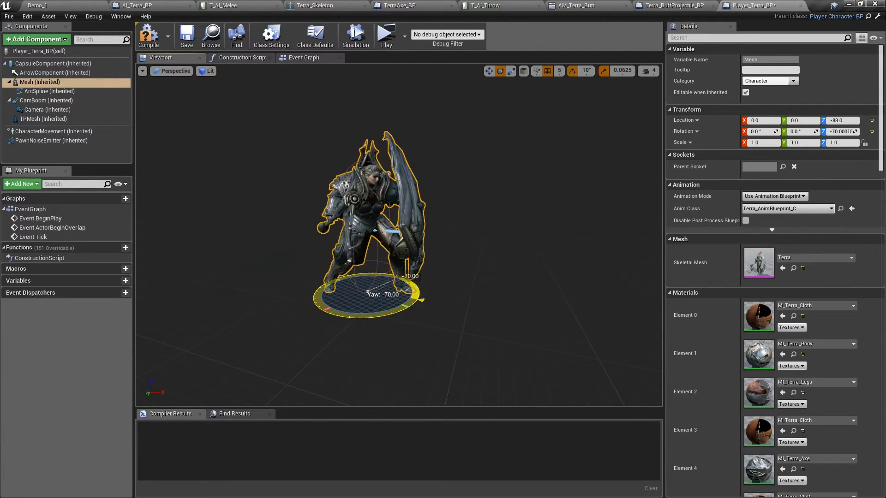
left_click(148, 36)
left_click(186, 36)
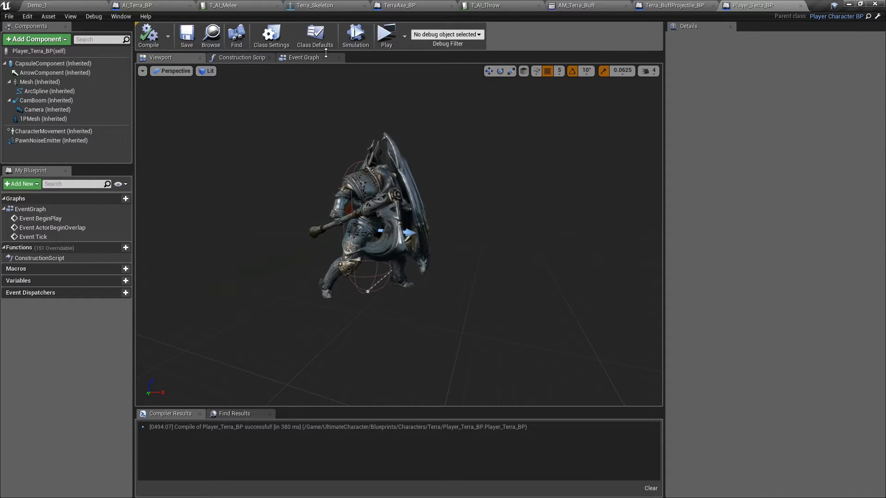
In the class defaults, add a first element to the Player Attacks Types array with AttackType Melee.
left_click(326, 43)
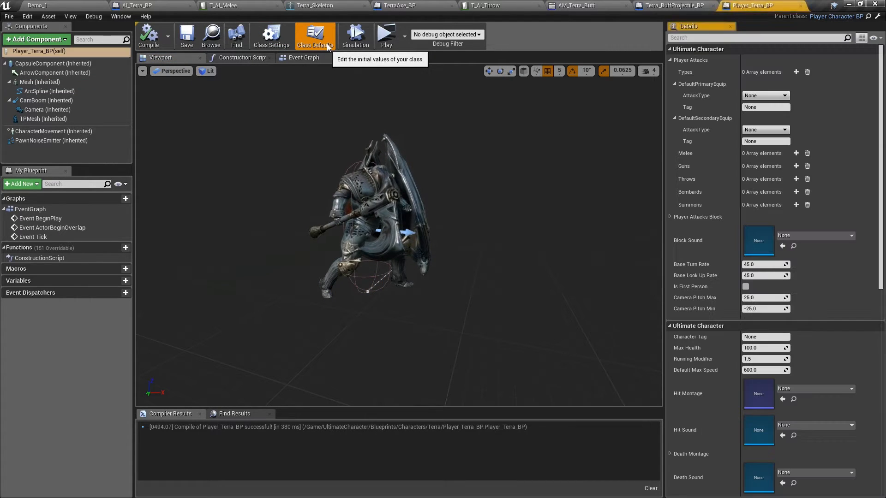
left_click(796, 72)
left_click(679, 85)
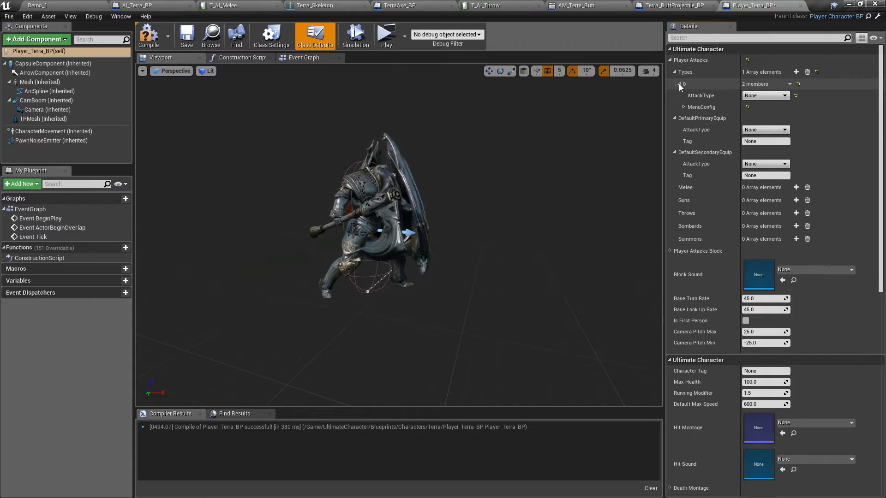
left_click(751, 96)
left_click(747, 109)
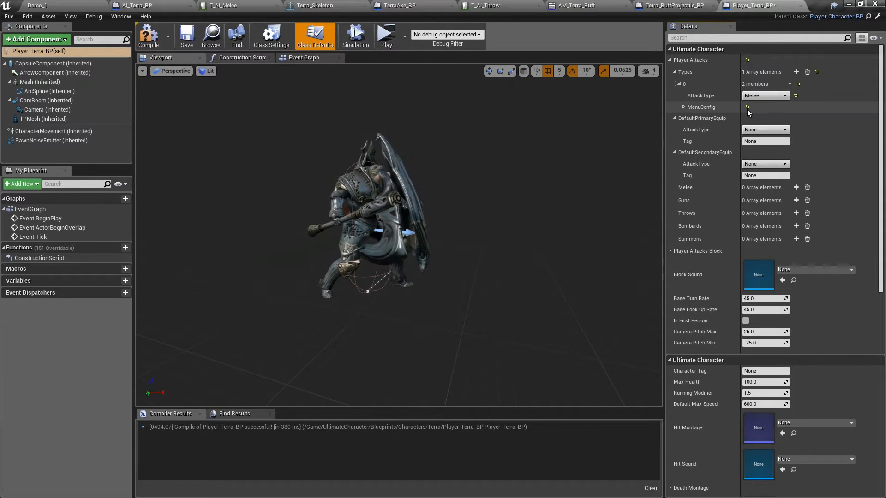
Add a second element to the Types array and set its AttackType to Throw.
left_click(796, 73)
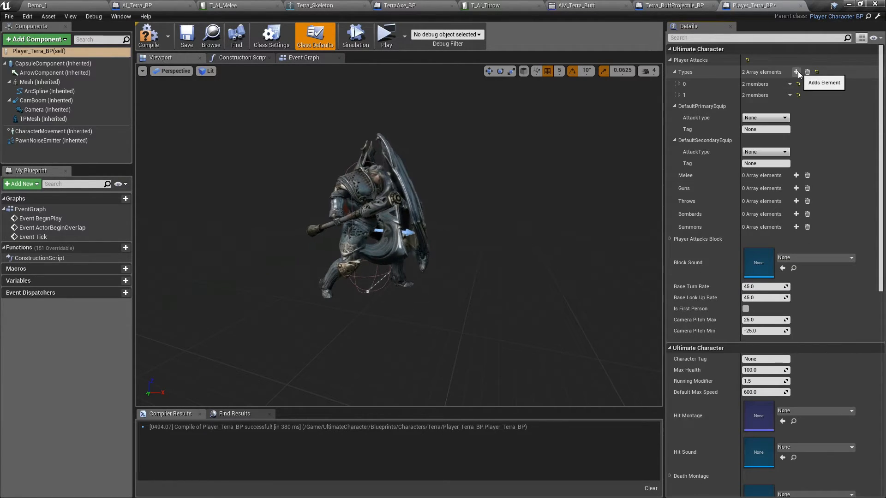
left_click(679, 95)
left_click(771, 107)
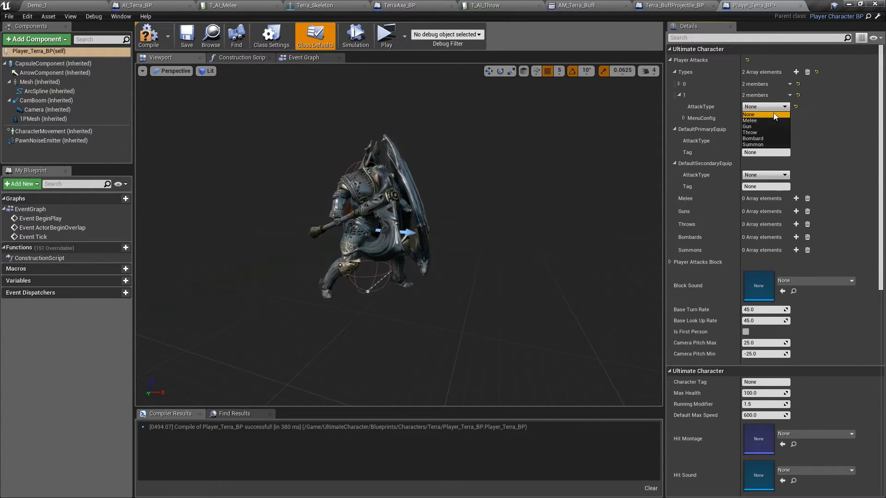
left_click(761, 131)
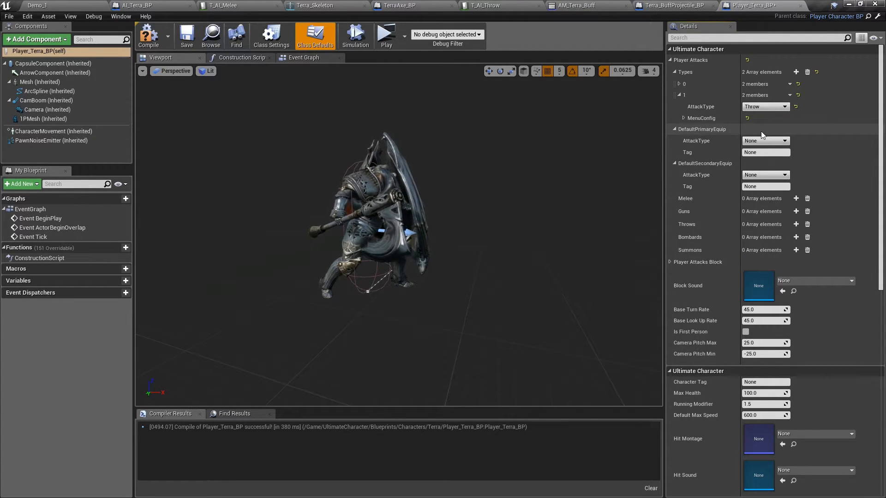
left_click(677, 95)
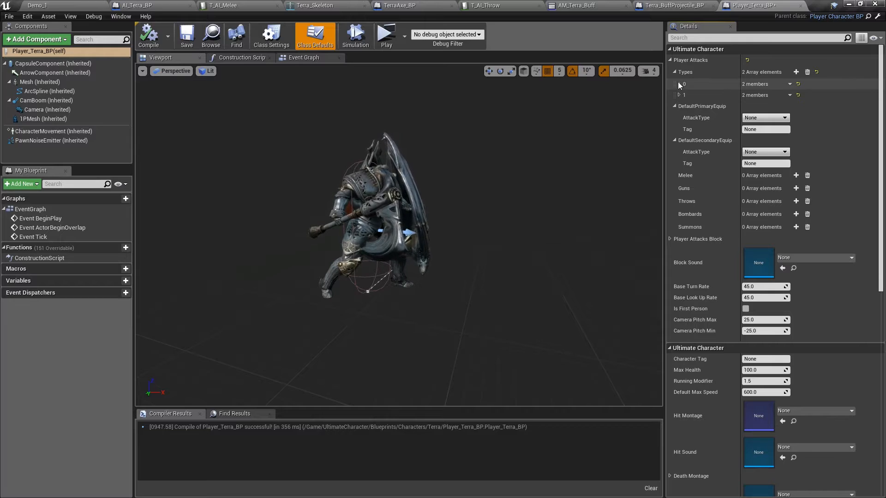
Set the MenuConfig icon of the Melee attack type to Icon_Axe_T.
left_click(678, 84)
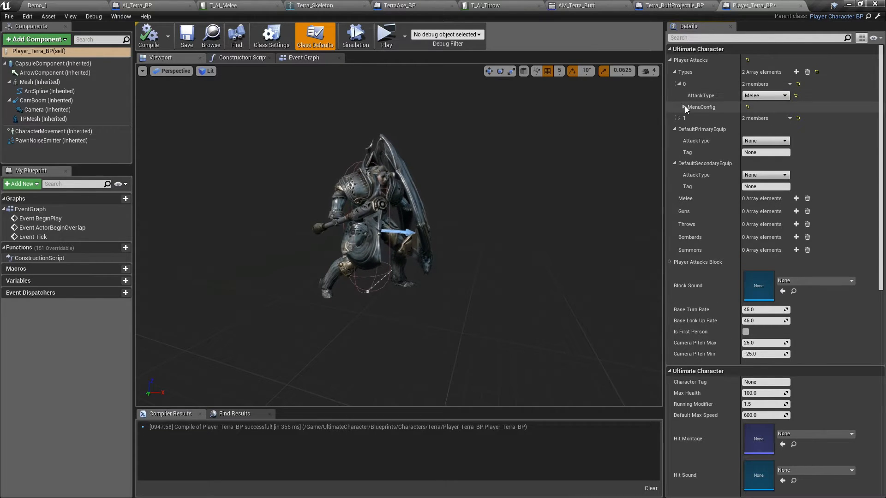
left_click(684, 108)
left_click(788, 126)
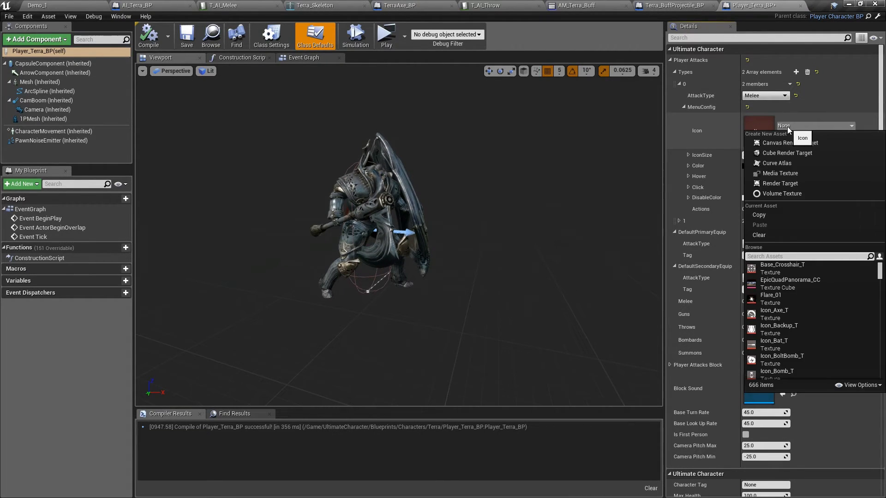
type("axe")
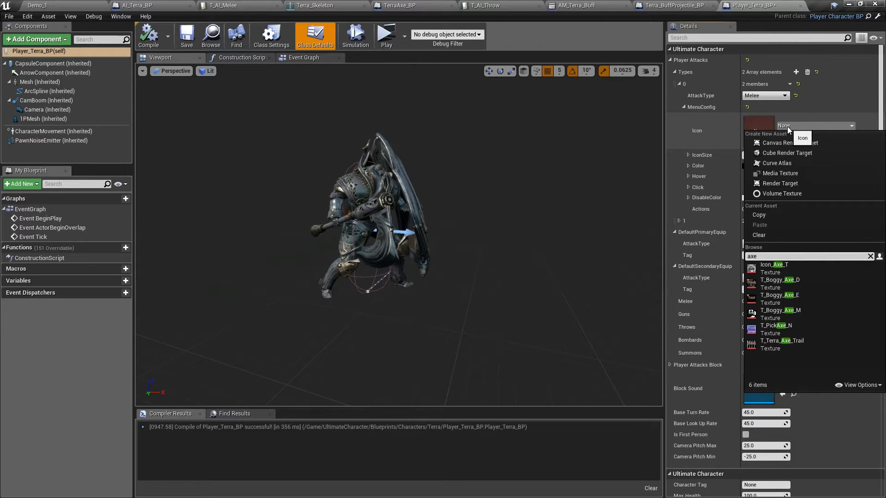
left_click(775, 266)
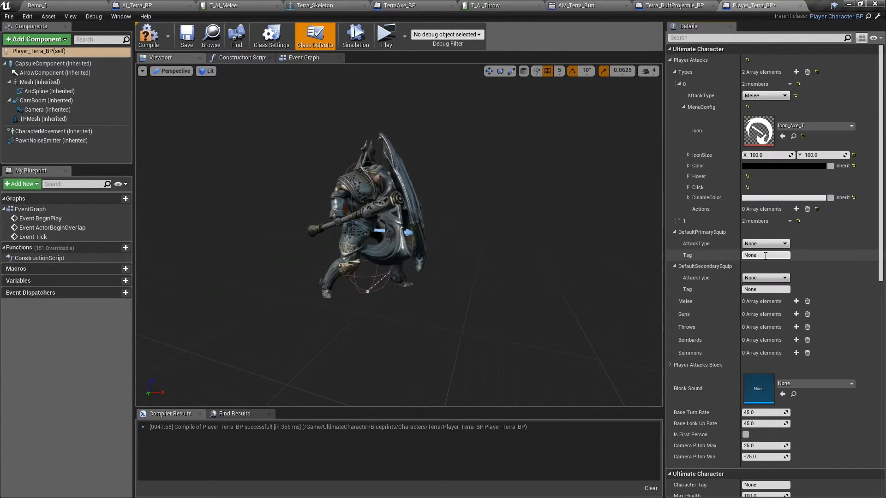
left_click(684, 107)
left_click(679, 84)
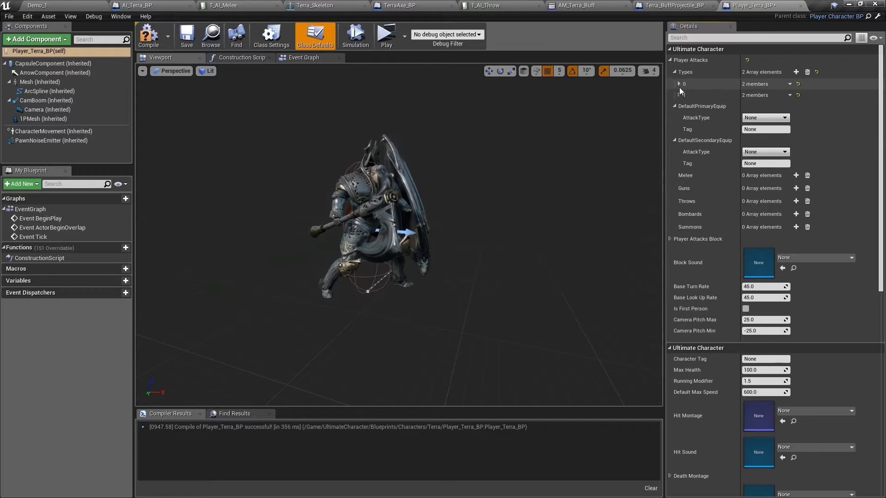
Give the Throw attack type's MenuConfig the icon Icon_Throwing_T with an IconSize of 80 by 80.
left_click(679, 95)
left_click(683, 118)
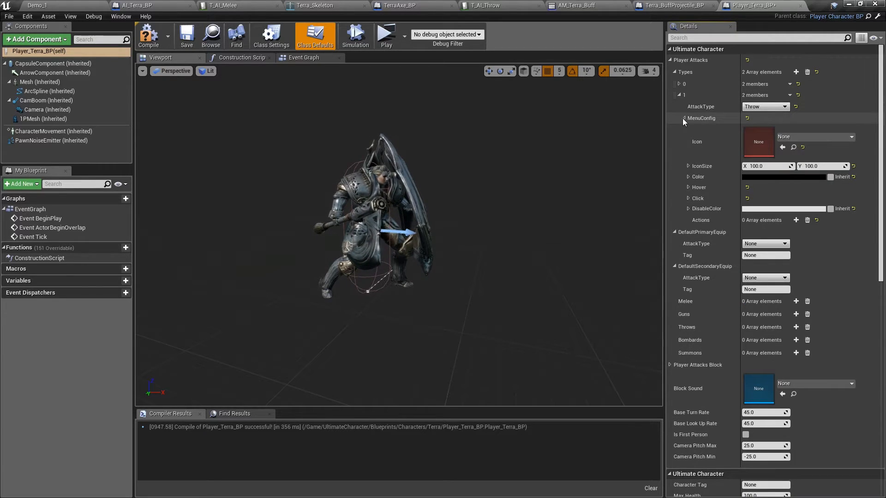
left_click(795, 137)
type("throw")
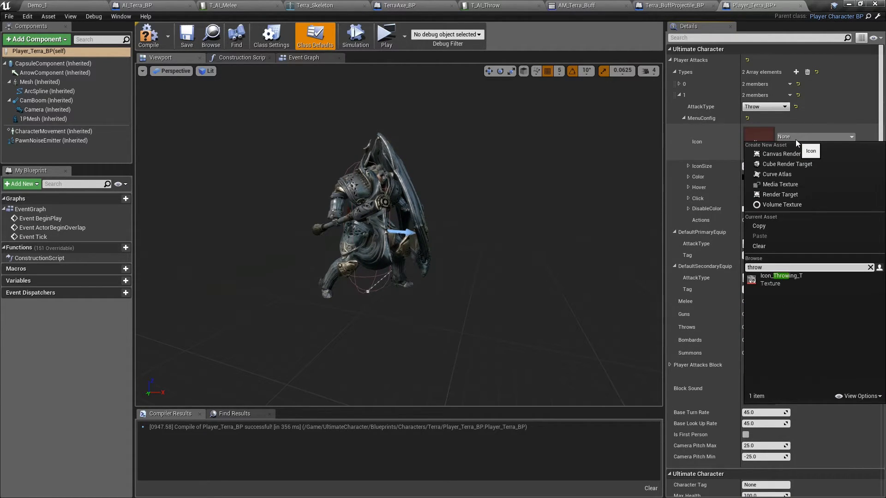
left_click(778, 279)
type("80")
key("Tab")
type("80")
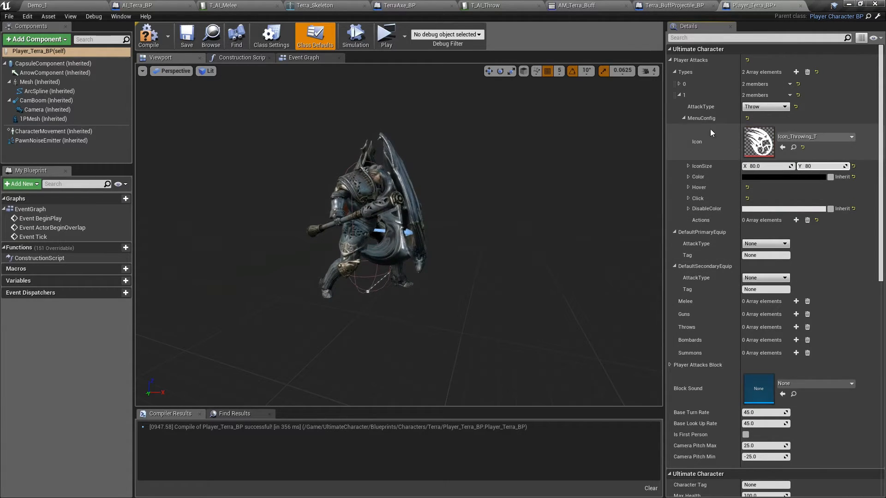
left_click(679, 95)
Set the Melee attack type's menu IconSize to 80 by 80 and collapse the Types array.
left_click(679, 84)
left_click(684, 107)
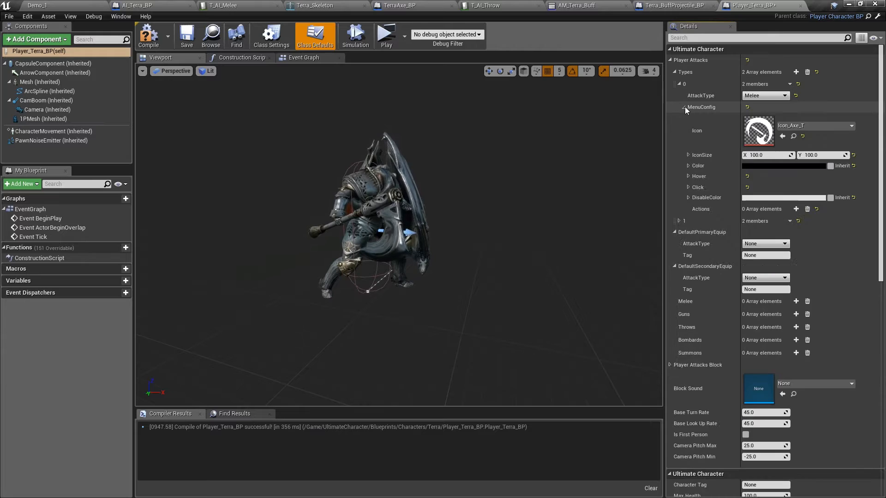
left_click(764, 156)
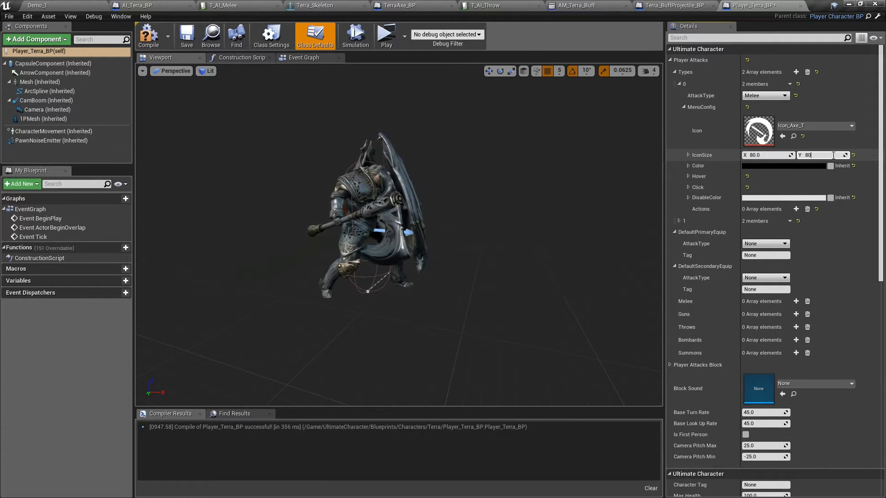
left_click(679, 84)
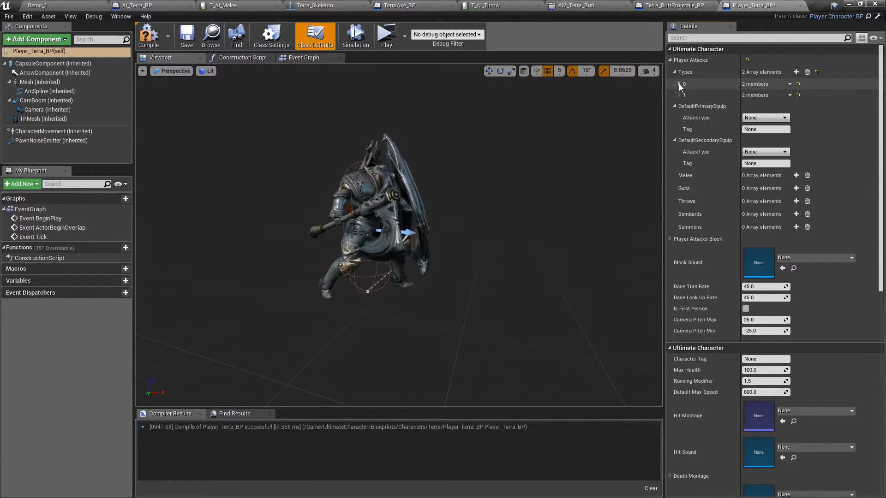
left_click(674, 72)
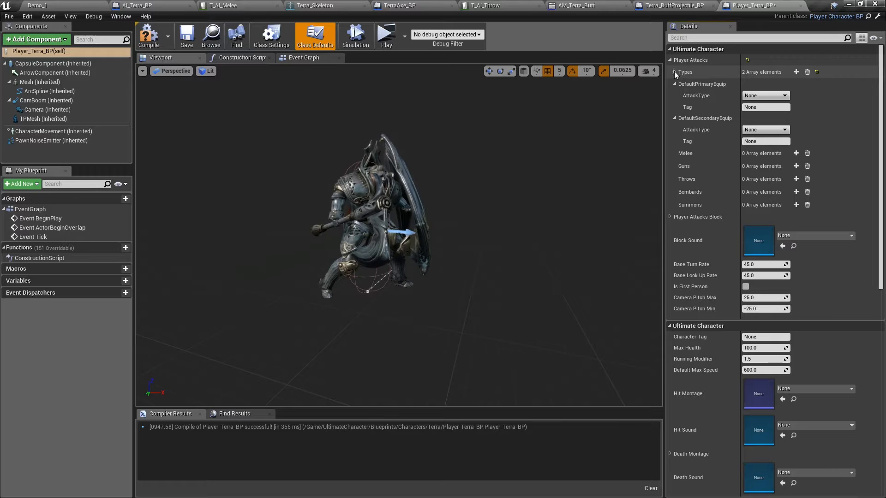
Set DefaultPrimaryEquip to AttackType Melee with the tag Axe, and collapse both default equip groups.
left_click(784, 95)
left_click(766, 111)
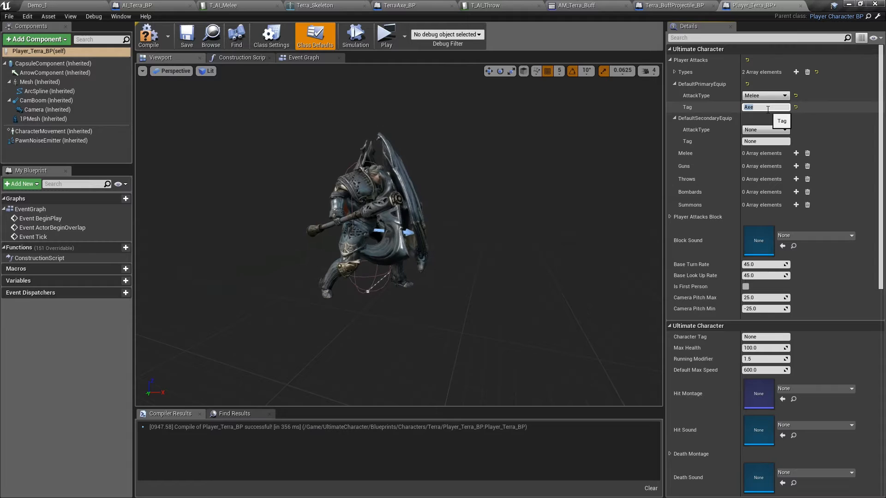
left_click(675, 84)
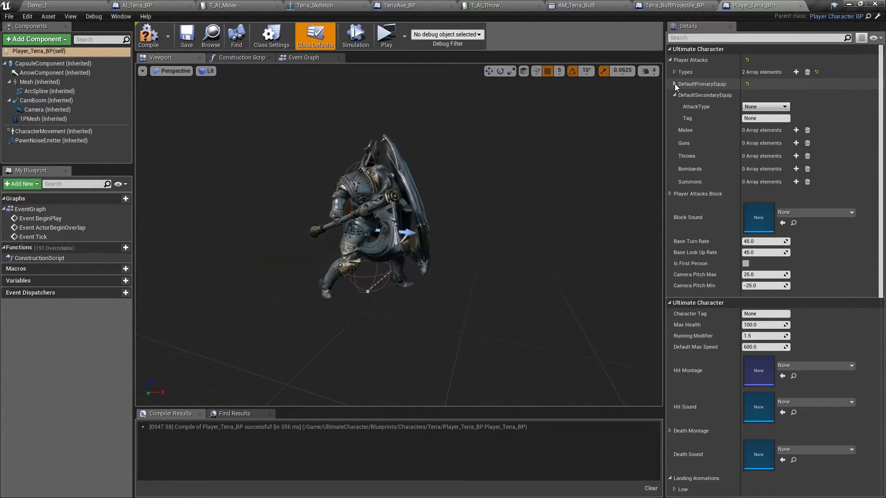
left_click(674, 95)
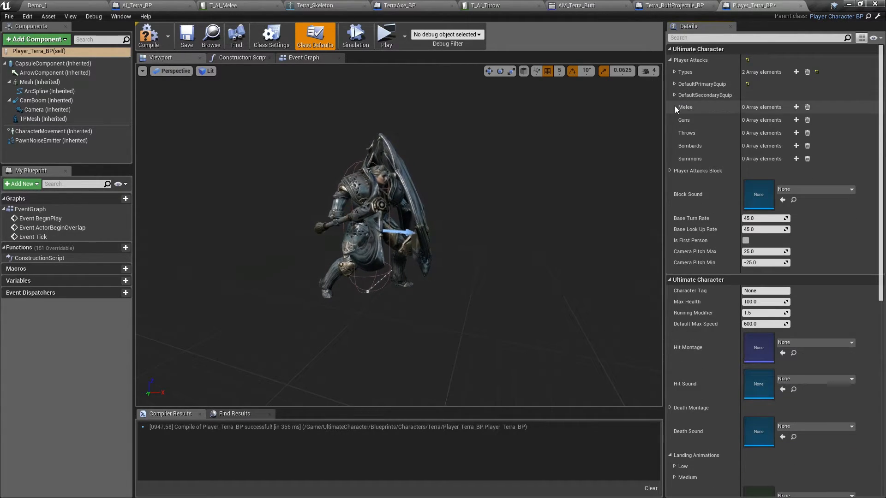
Add an element to the Melee attacks array and set its Base tag to Axe.
left_click(796, 107)
left_click(679, 119)
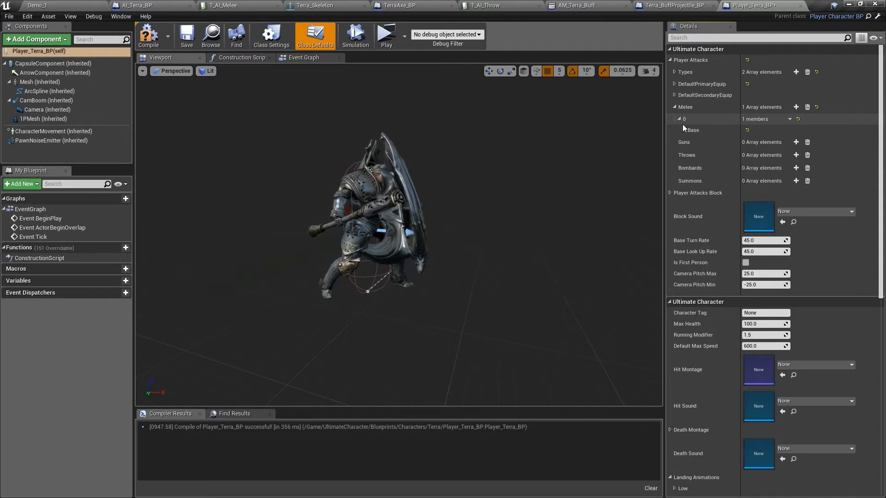
left_click(683, 130)
left_click(764, 141)
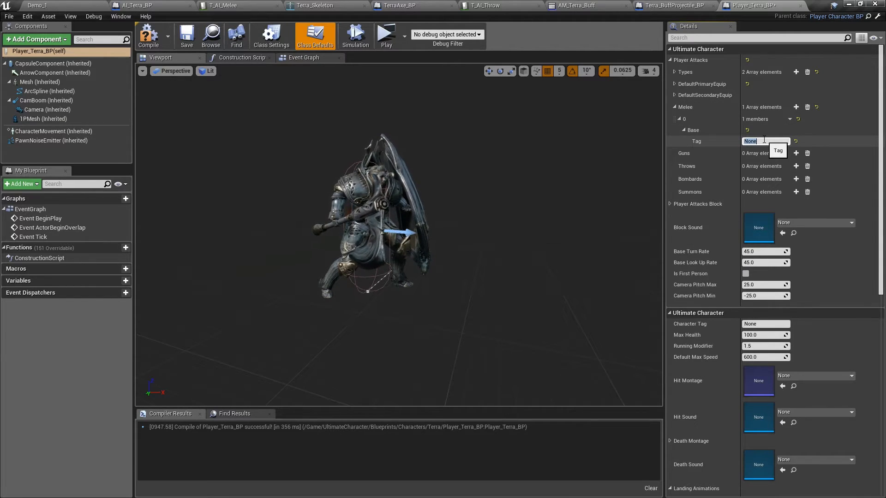
type("Axe")
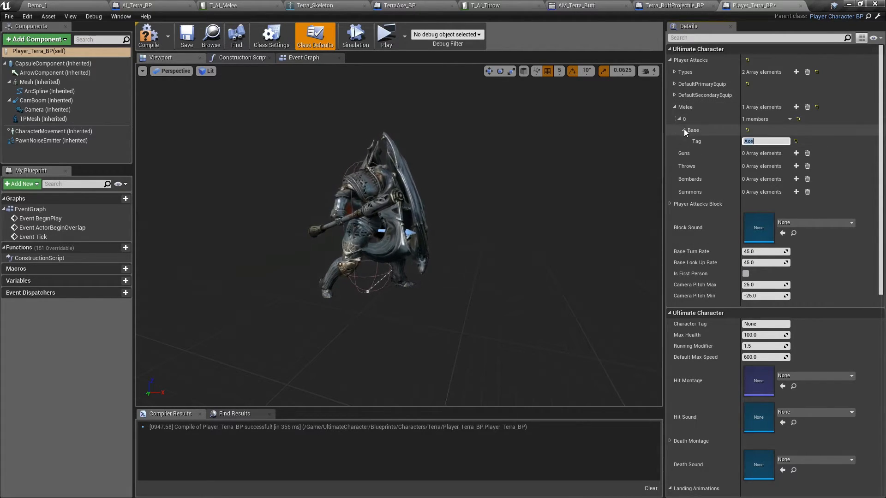
left_click(674, 107)
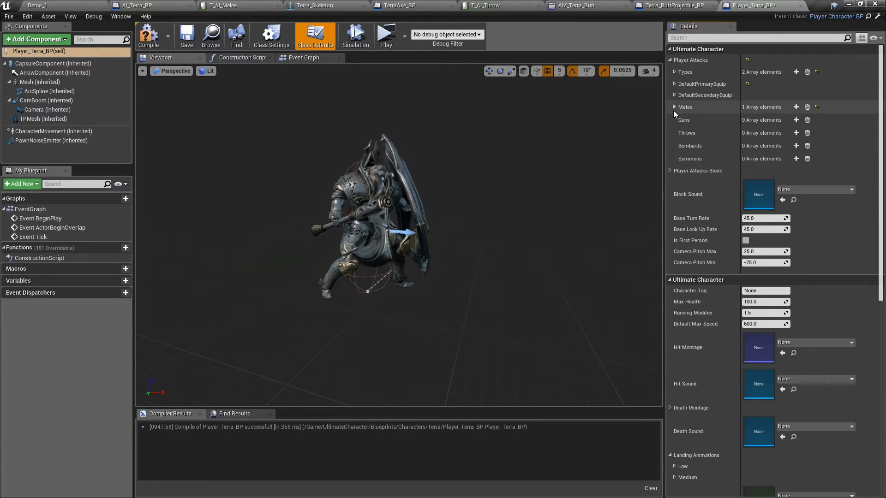
Add an element to the Throws array with Base tag Buff and Count -1.
left_click(796, 132)
left_click(679, 145)
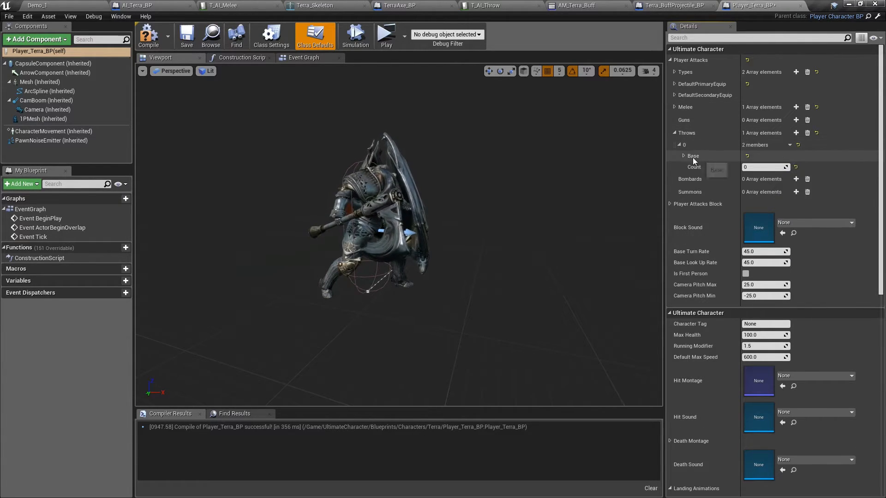
left_click(683, 156)
left_click(768, 167)
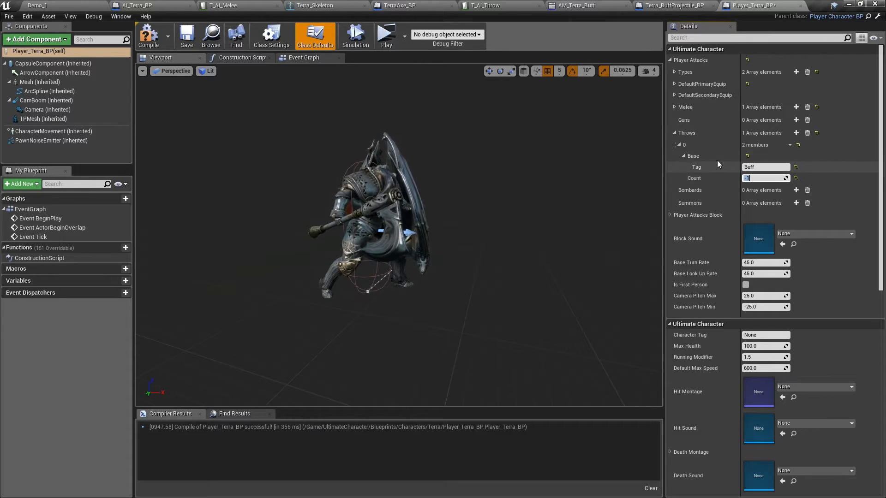
left_click(682, 144)
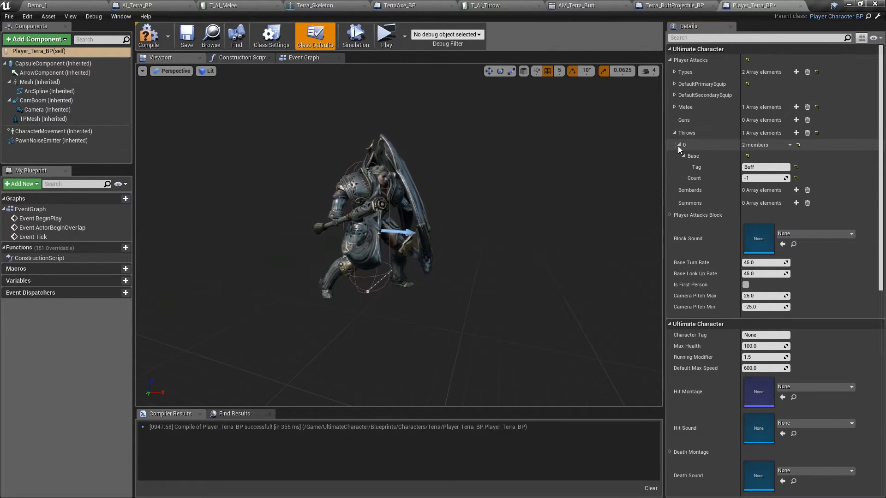
Collapse the Throws array entry, then compile and save Player_Terra_BP.
left_click(678, 145)
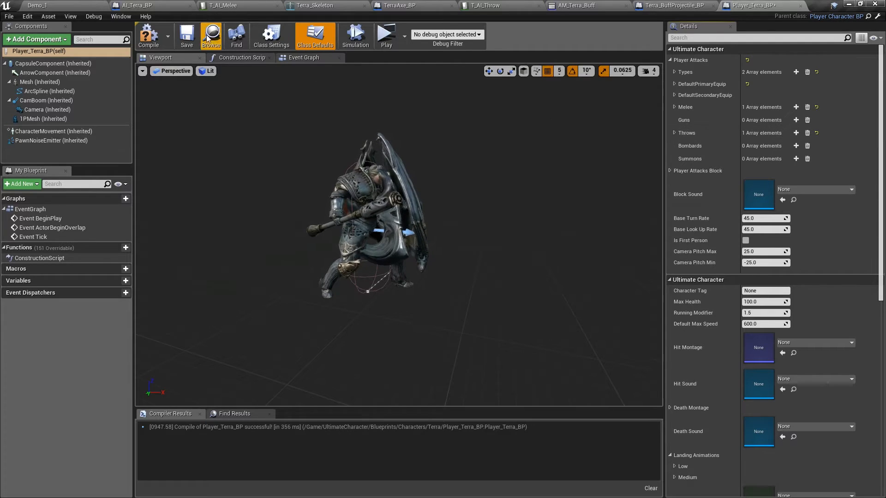
left_click(148, 34)
left_click(187, 37)
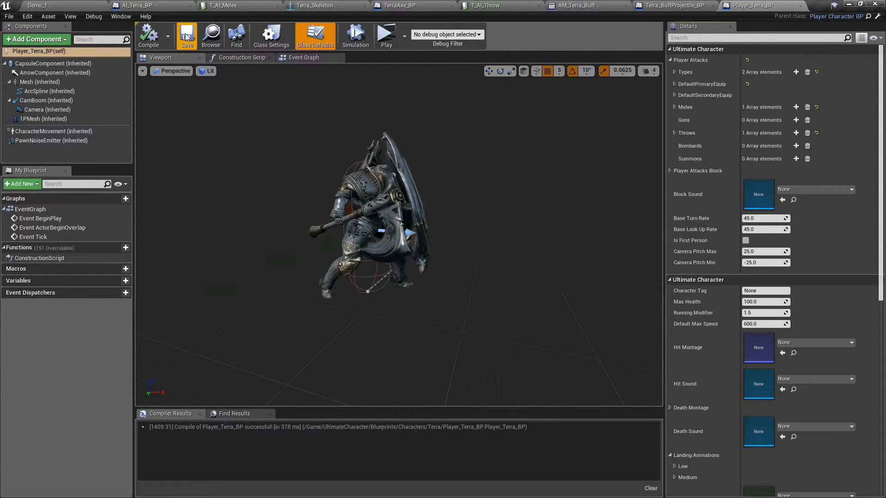
Open the T_Player_Melee data table from the Blueprints/Data/Tables/Player folder.
left_click(498, 4)
left_click(37, 5)
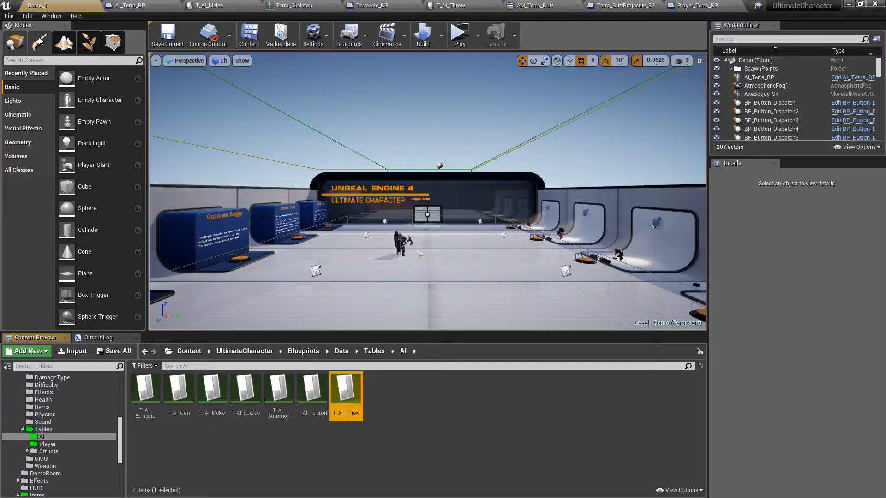
left_click(46, 445)
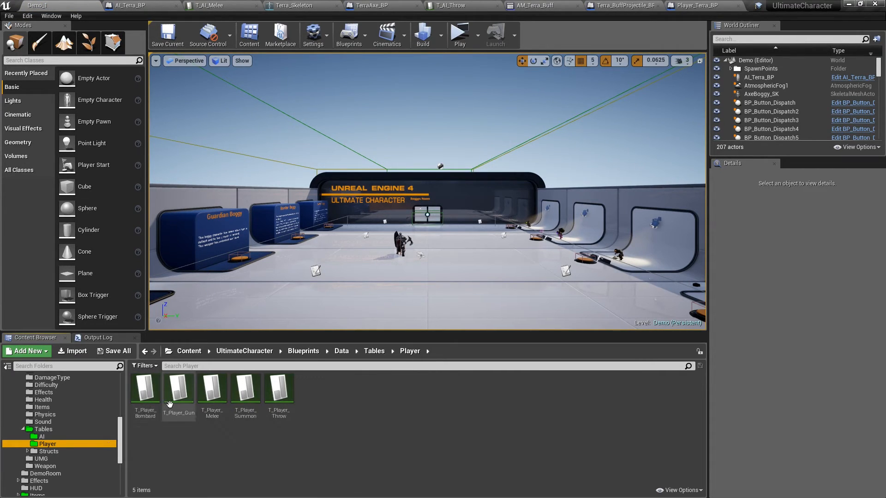
left_click(215, 412)
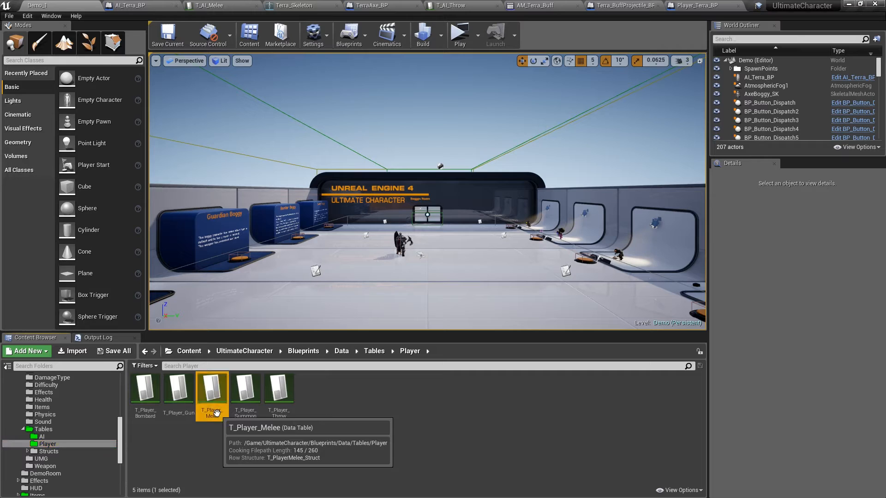
double_click(213, 406)
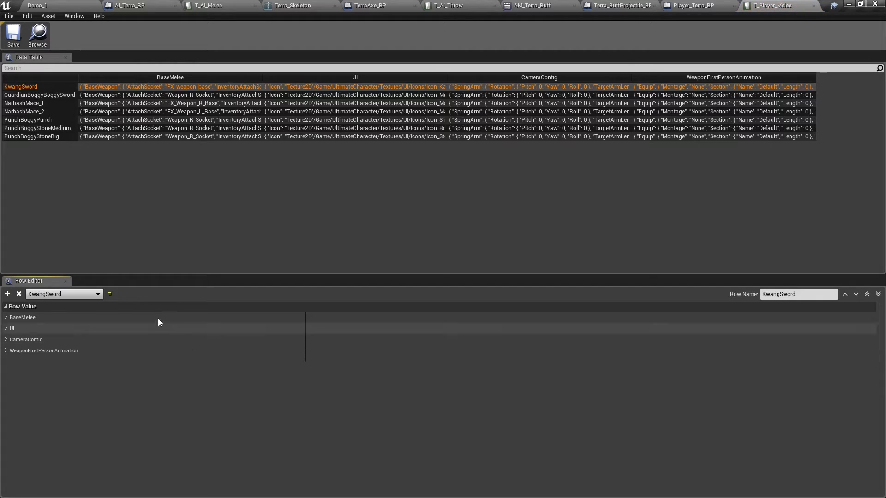
Add a new row to the player melee table and name it TerraAxe.
left_click(7, 294)
left_click(797, 295)
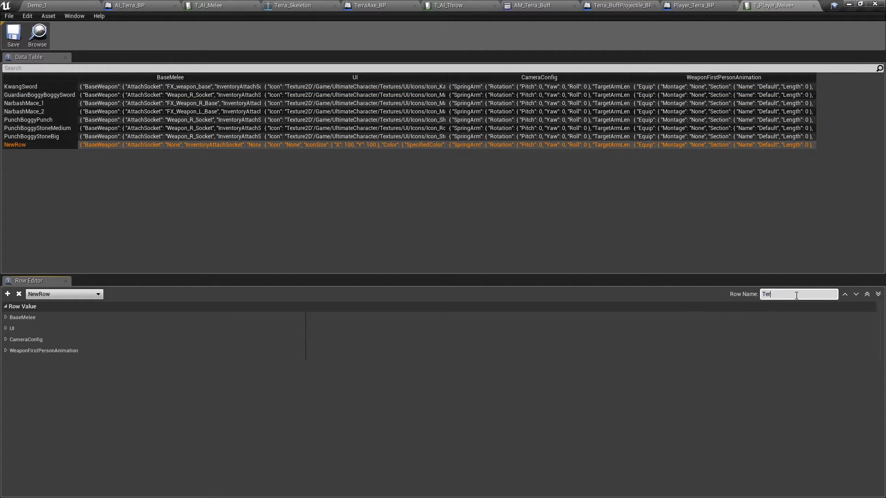
type("TerraAxe")
key("Return")
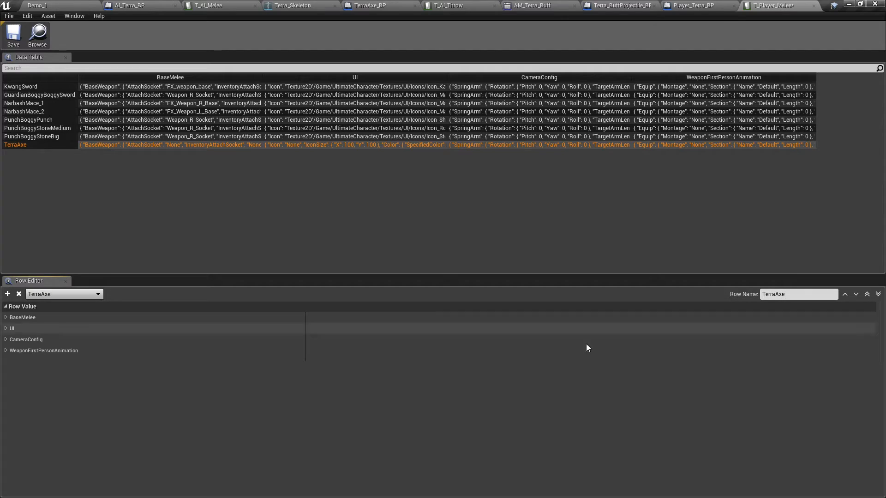
Set the TerraAxe row's AttachSocket and InventoryAttachSocket to WeaponSocket, copied from the TerraAxe row in T_AI_Melee.
left_click(10, 328)
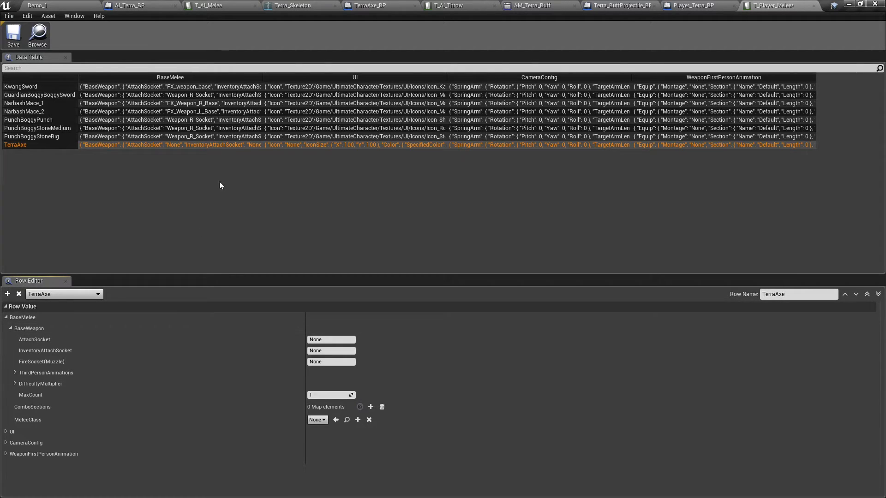
left_click(217, 5)
left_click(18, 145)
right_click(328, 329)
key("ctrl+c")
left_click(402, 375)
left_click(772, 5)
right_click(328, 340)
left_click(365, 376)
right_click(346, 352)
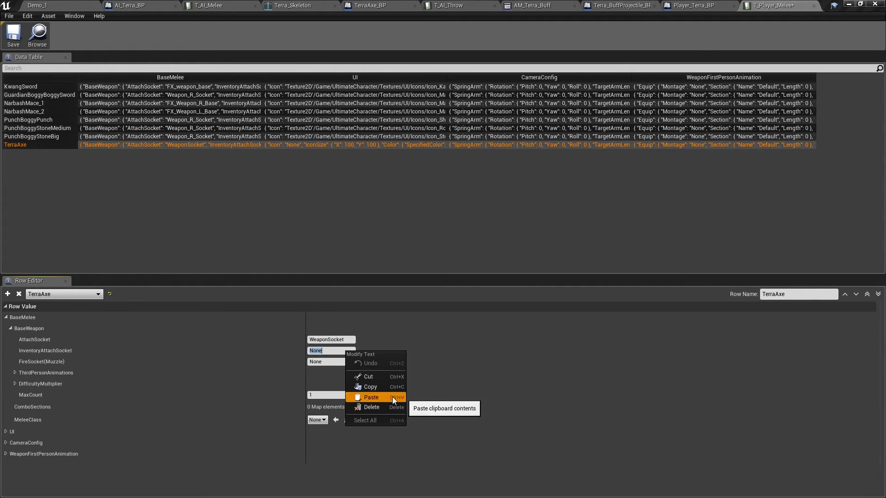
left_click(392, 396)
Copy FX_PrimaryImpact from the T_AI_Melee TerraAxe row into the player row's FireSocket(Muzzle).
left_click(208, 5)
right_click(333, 351)
left_click(358, 389)
left_click(773, 5)
right_click(332, 362)
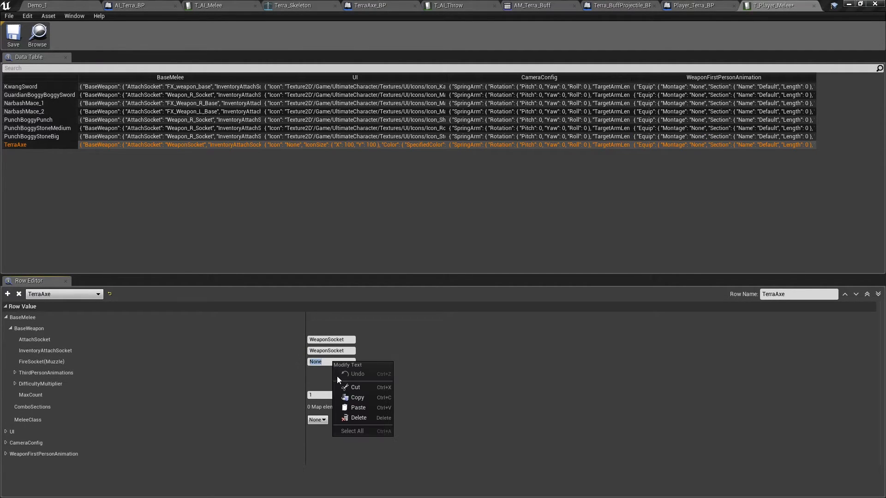
left_click(358, 408)
Assign AM_Terra_Attack as the Fire montage in the TerraAxe row's ThirdPersonAnimations.
left_click(14, 373)
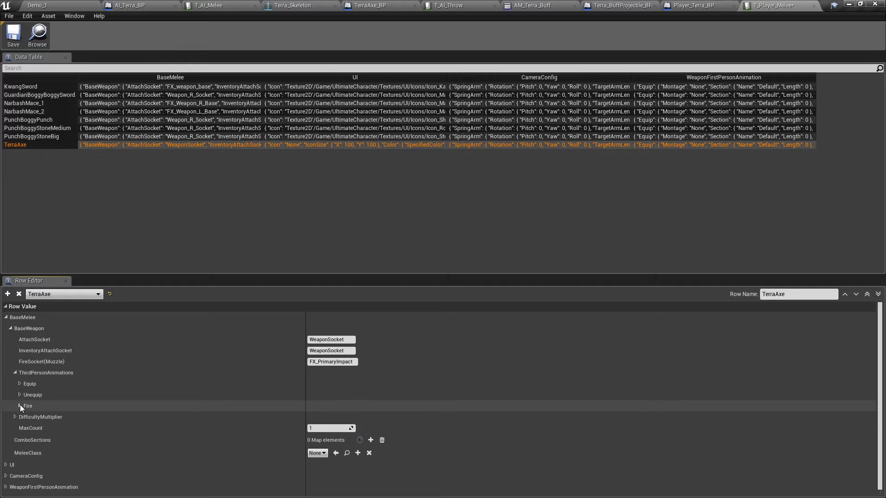
left_click(20, 406)
left_click(361, 364)
type("terr")
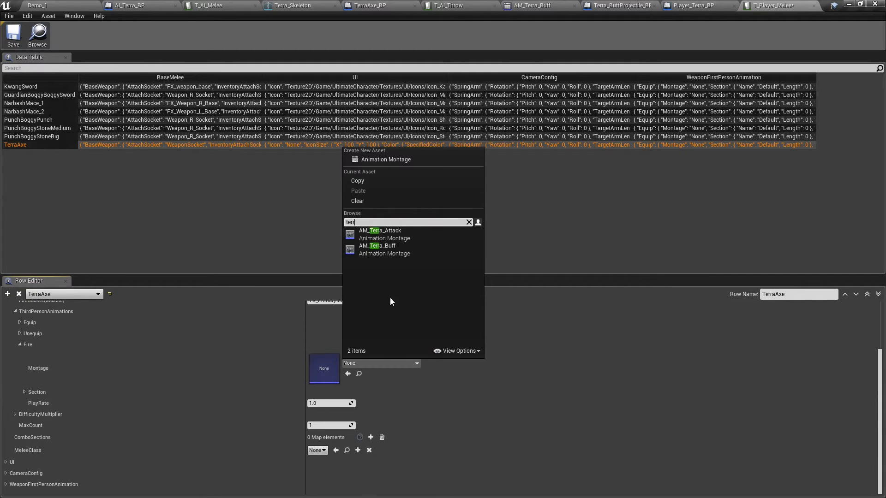
left_click(413, 237)
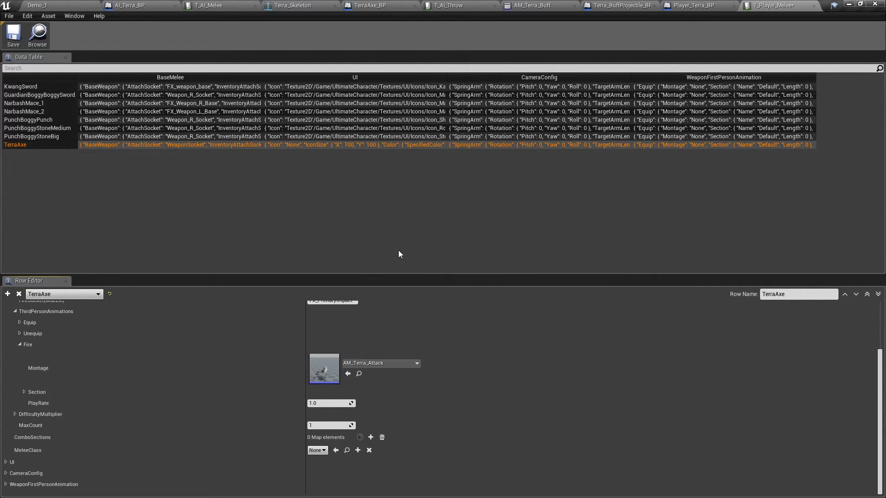
Check the sections in AM_Terra_Attack, set the Fire section's name to Section_1 and length to 1.287, and collapse ThirdPersonAnimations.
left_click(26, 392)
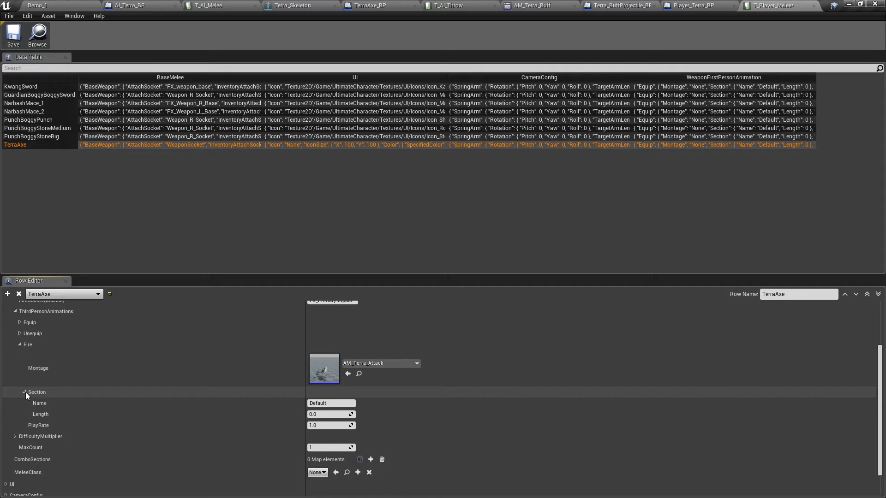
left_click(359, 374)
double_click(211, 394)
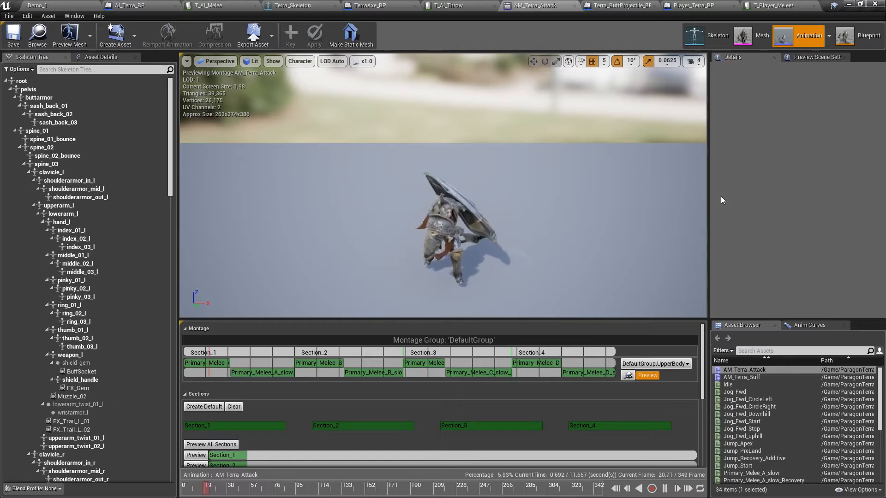
left_click(777, 5)
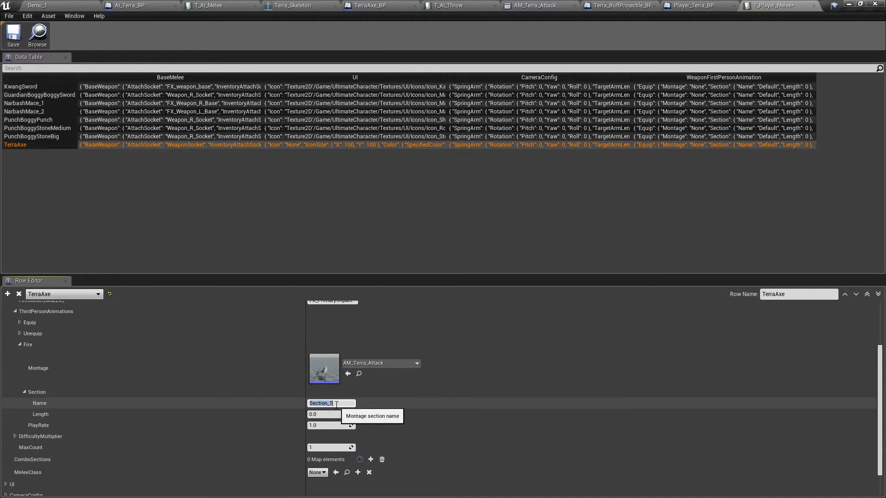
left_click(332, 415)
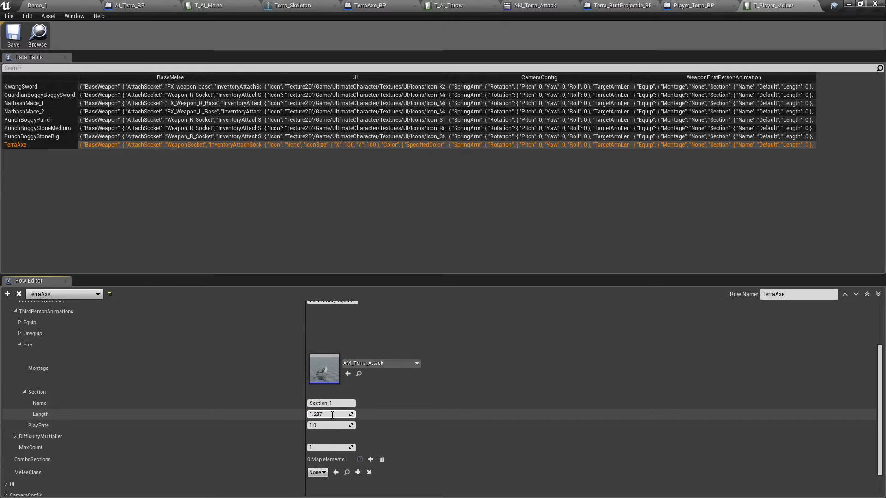
left_click(24, 393)
left_click(23, 345)
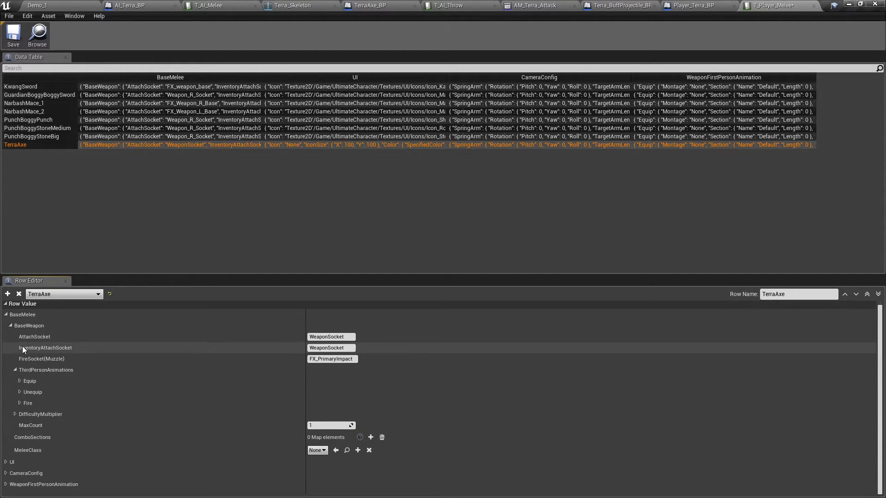
left_click(15, 370)
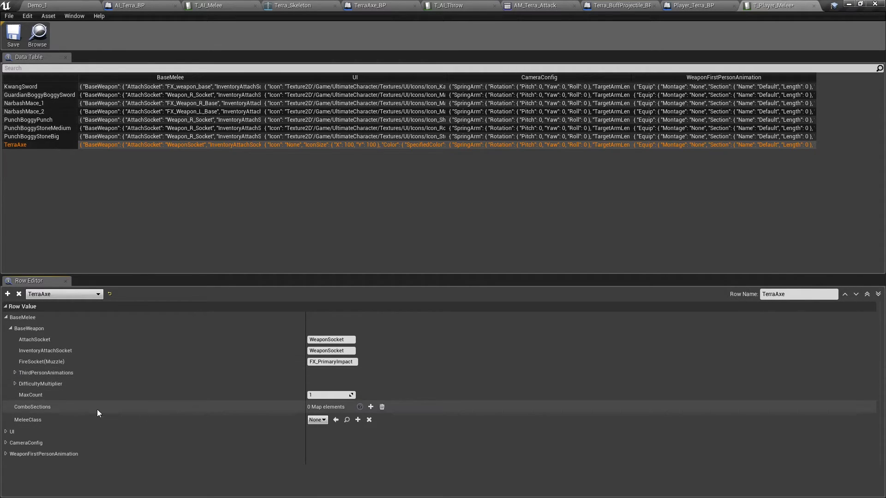
Add ComboSections entries Section_2 at 1.33, Section_3 at 1.13 and Section_4 at 1.33, matching the T_AI_Melee row.
left_click(369, 407)
left_click(369, 408)
left_click(130, 419)
type("Section_2")
left_click(370, 407)
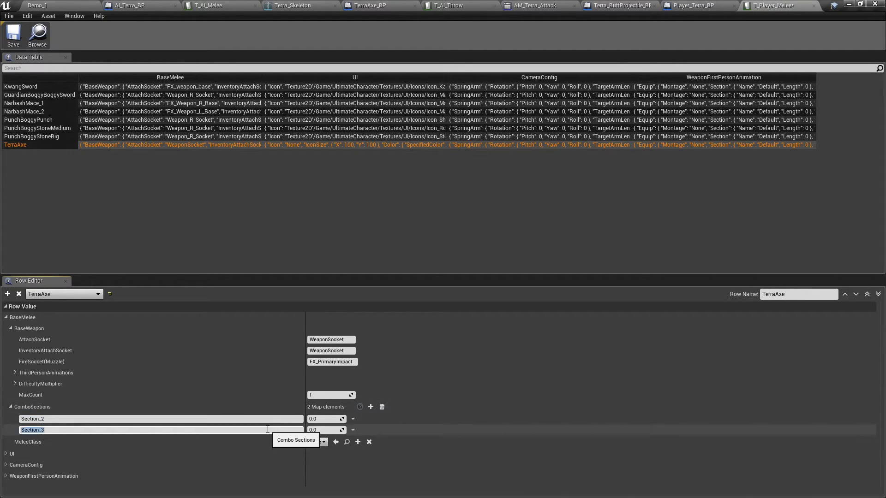
left_click(370, 407)
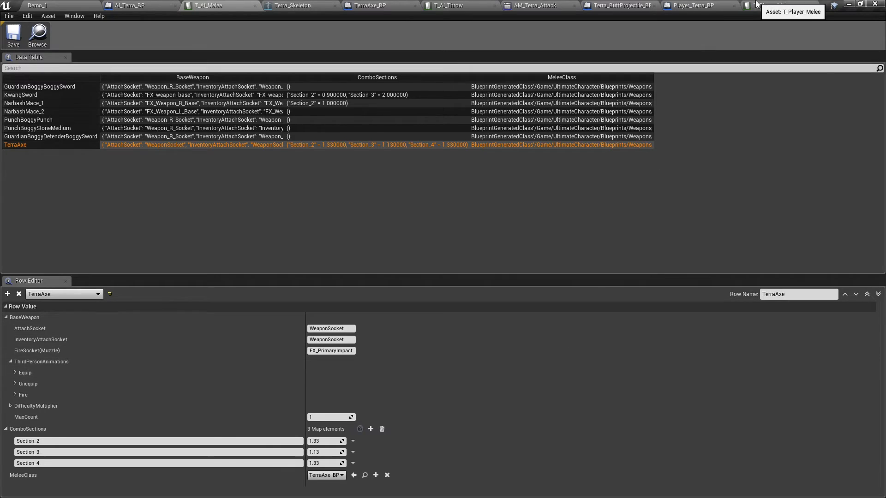
left_click(756, 5)
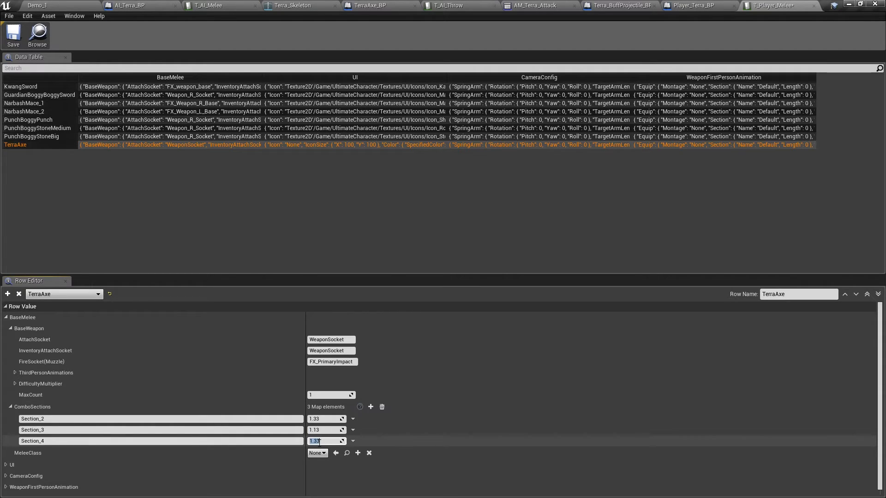
left_click(10, 407)
Set the TerraAxe row's MeleeClass to TerraAxe_BP and collapse the BaseMelee group.
left_click(311, 420)
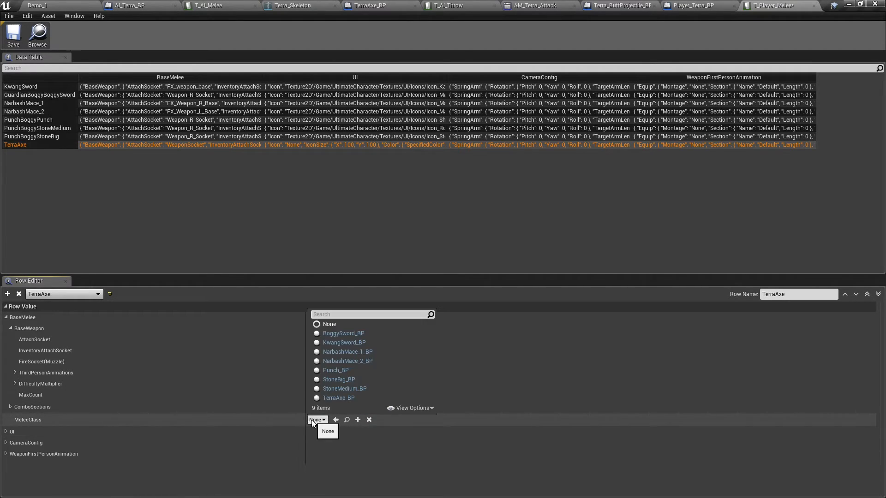
left_click(341, 397)
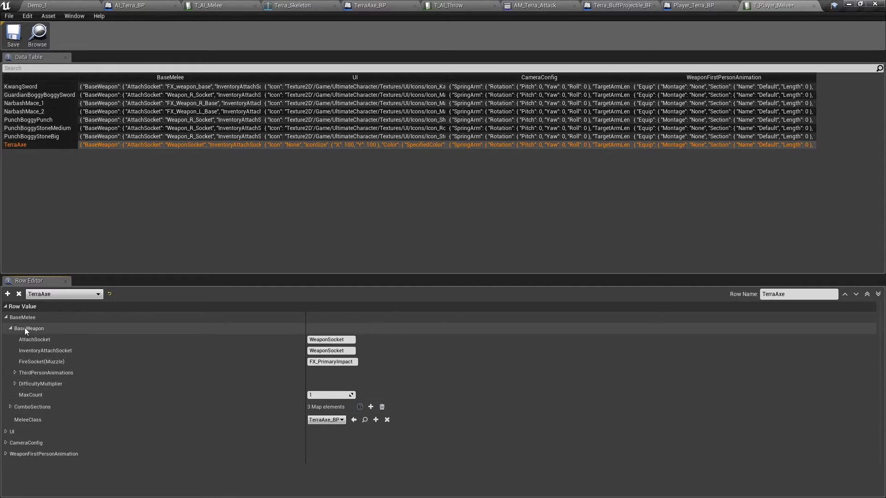
left_click(11, 328)
left_click(6, 317)
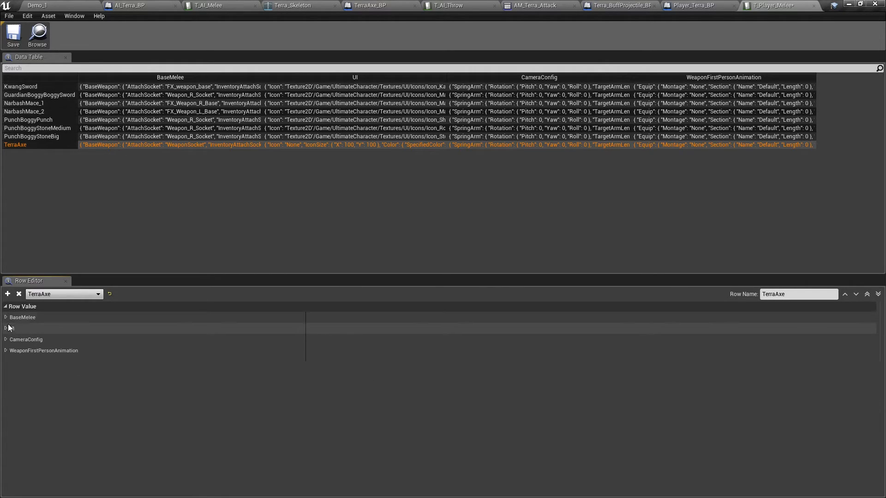
Set the TerraAxe row's UI icon to Icon_Axe_T with IconSize 80 by 80, and add an Equip action.
left_click(9, 328)
left_click(381, 347)
type("ax")
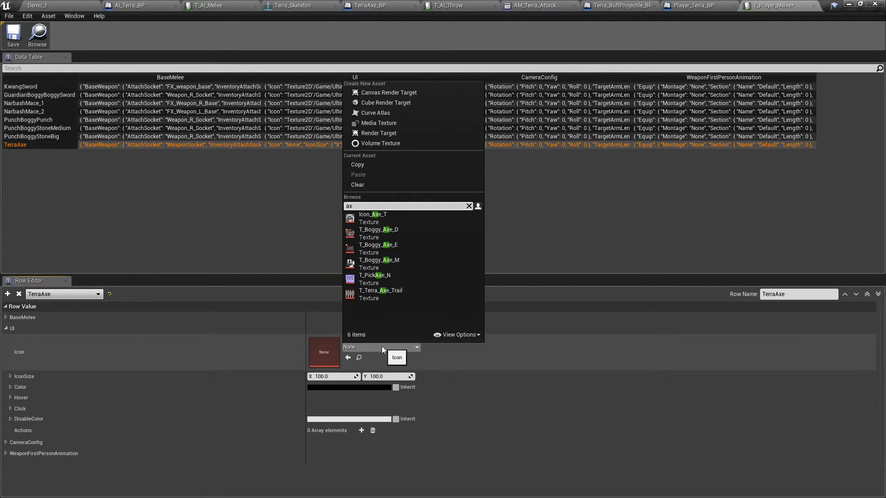
left_click(400, 217)
left_click(342, 376)
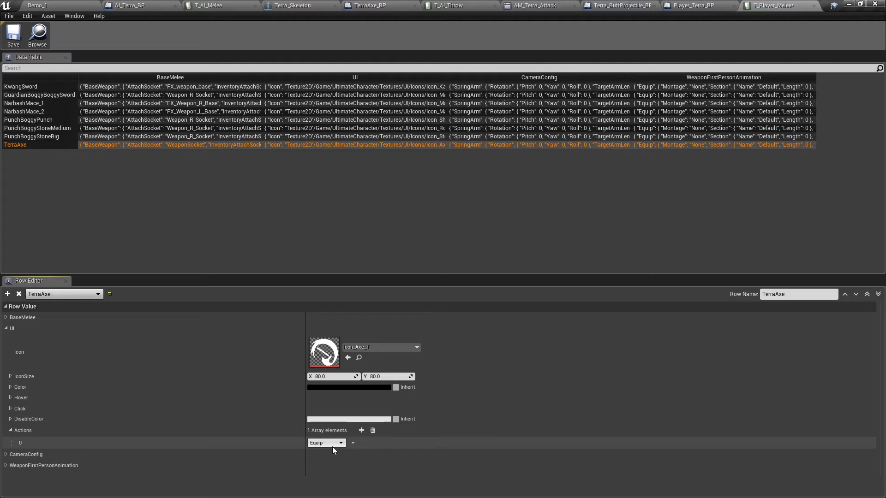
left_click(7, 329)
Using the KwangSword row as reference, set TerraAxe's SpringArm TargetArmLength to 250 and SocketOffset Z to 150.
left_click(7, 340)
scroll(7, 342, "down", 2)
scroll(8, 342, "down", 1)
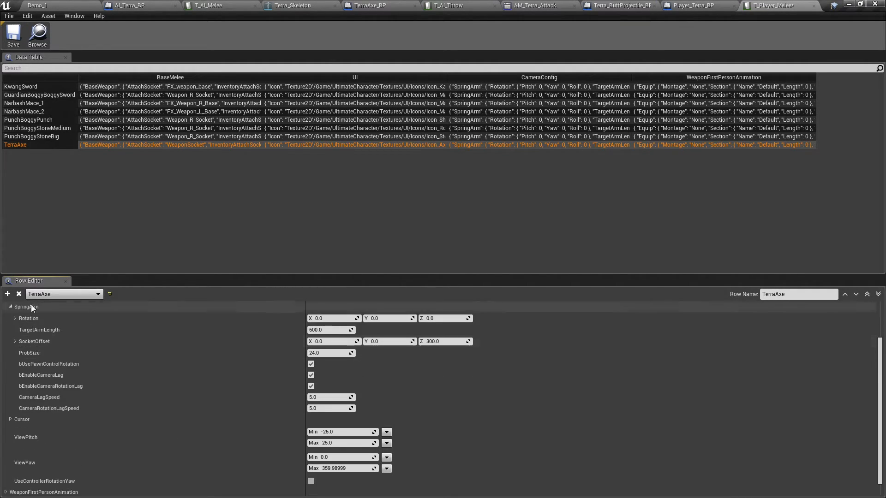
left_click(15, 86)
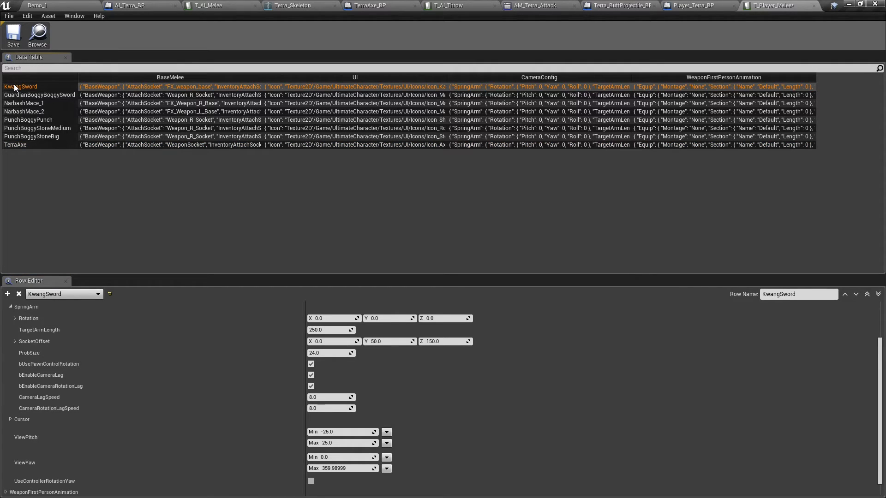
left_click(15, 145)
left_click(328, 330)
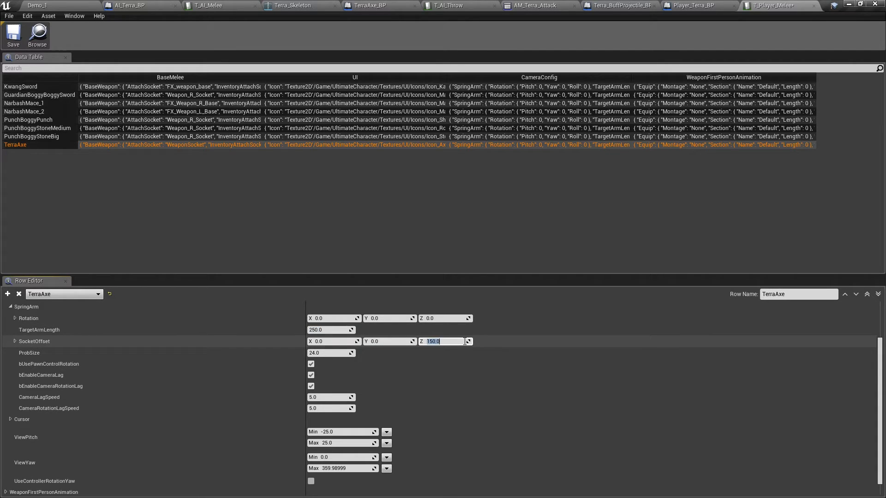
Set the SpringArm's CameraLagSpeed and CameraRotationLagSpeed to 8 and collapse the CameraConfig group.
left_click(314, 398)
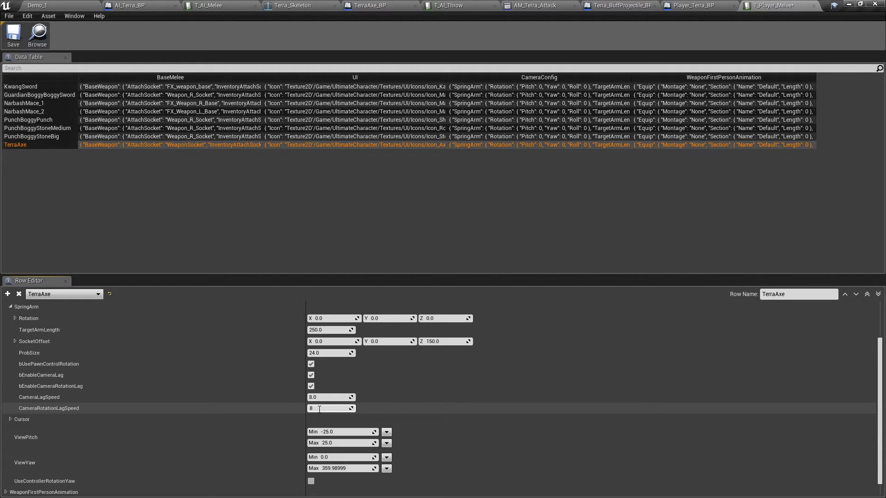
key("Return")
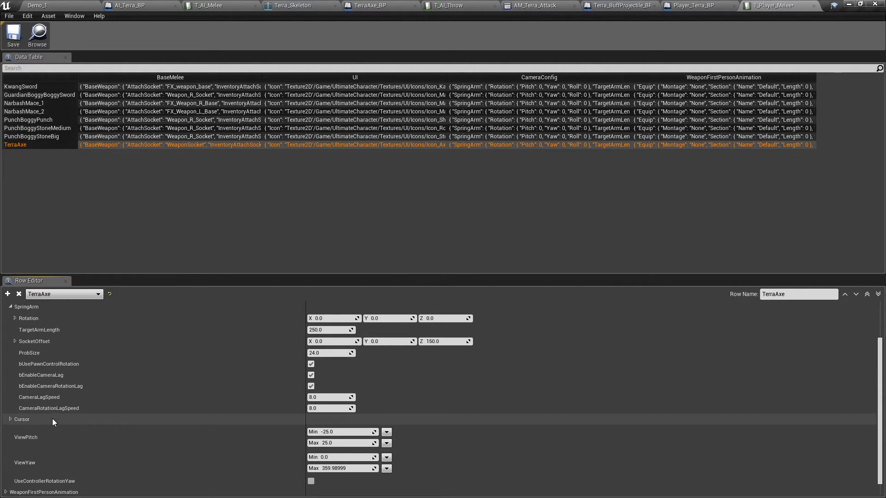
left_click(11, 306)
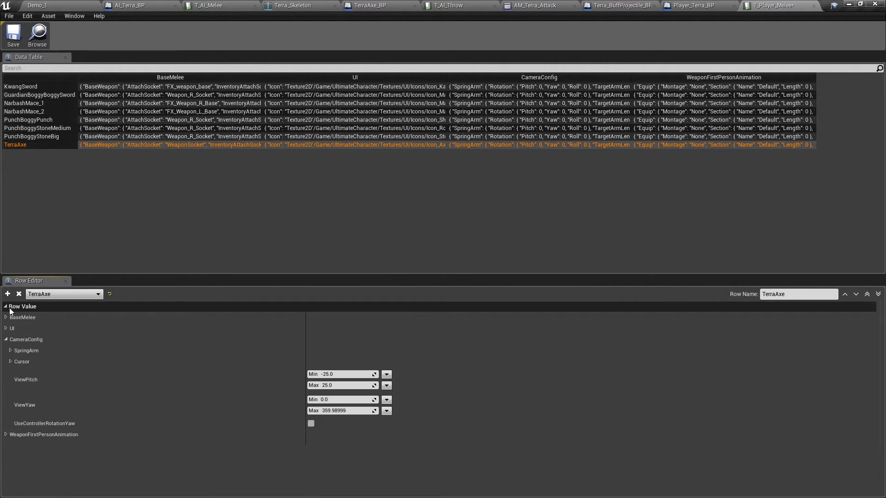
left_click(6, 340)
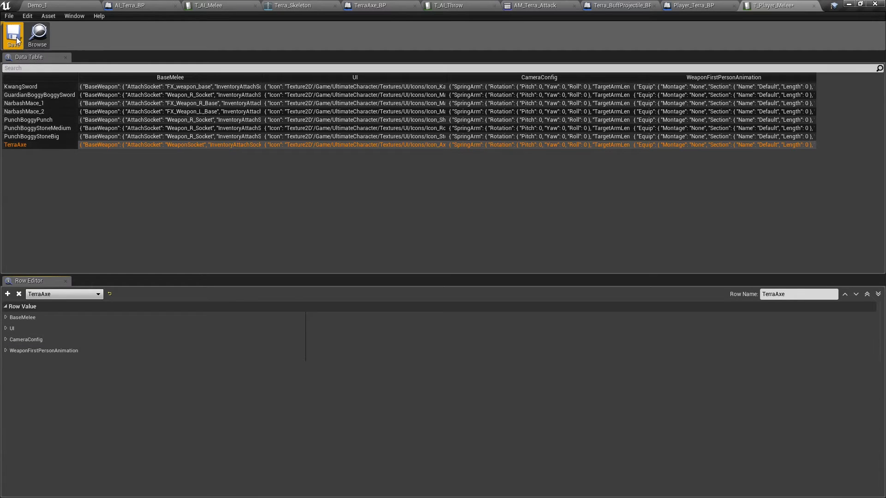
Delete the placed AI_Terra_BP character from the Demo_1 level and save the map.
left_click(65, 5)
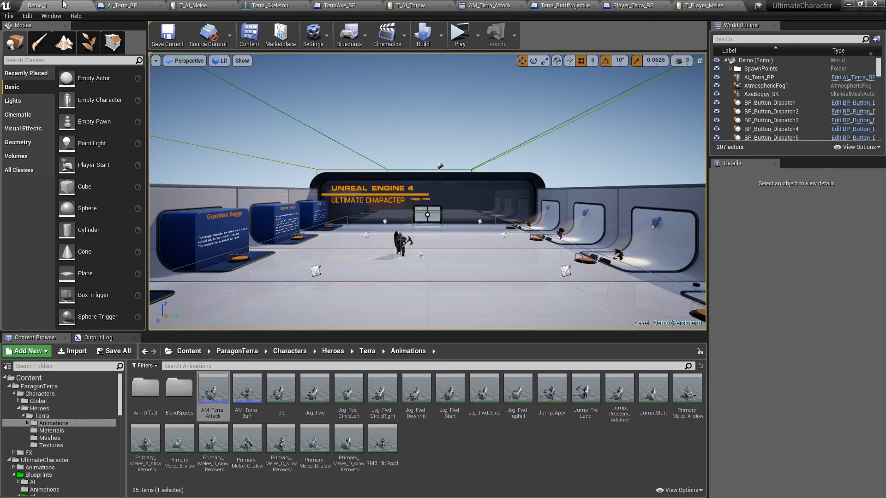
left_click(402, 243)
key("Delete")
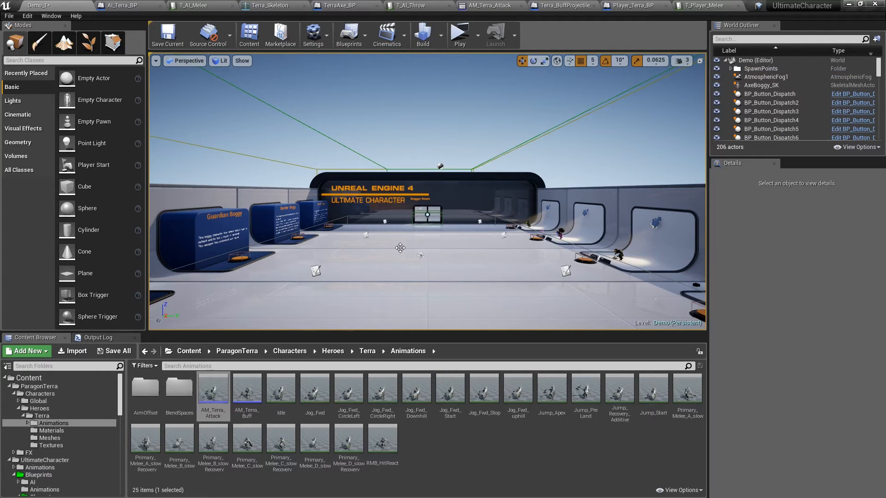
left_click(168, 45)
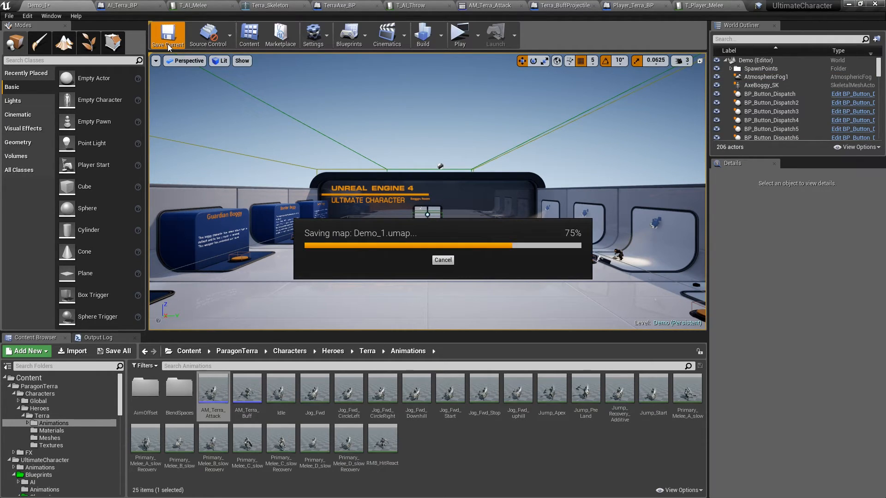
Open the level's overriding GameMode_BP from World Settings, set its Default Pawn Class to Player_Terra_BP, compile, save and close it.
left_click(325, 40)
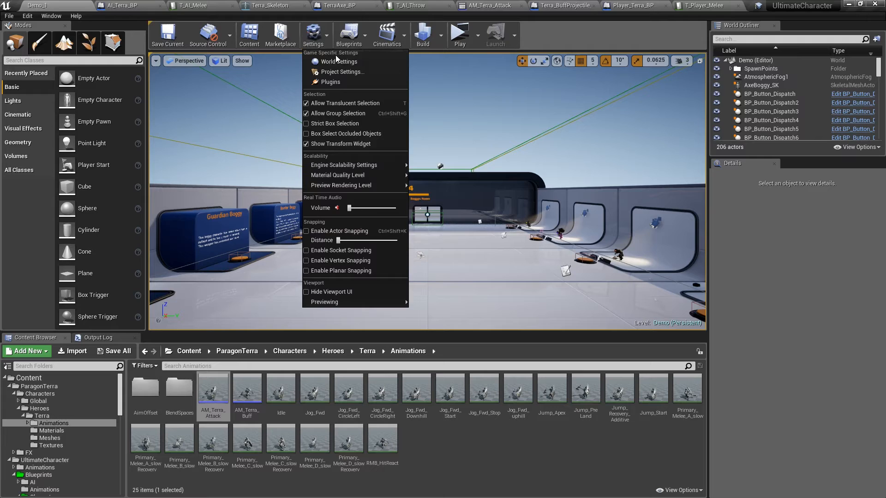
left_click(339, 61)
left_click(841, 209)
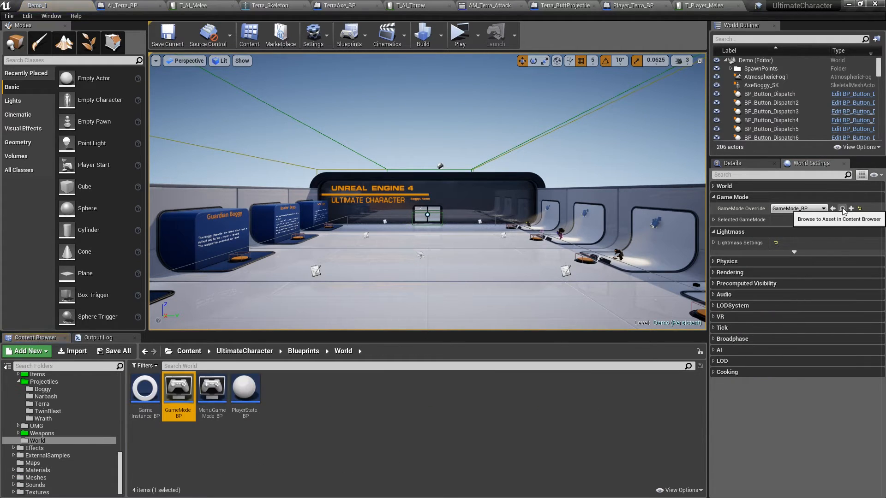
double_click(184, 391)
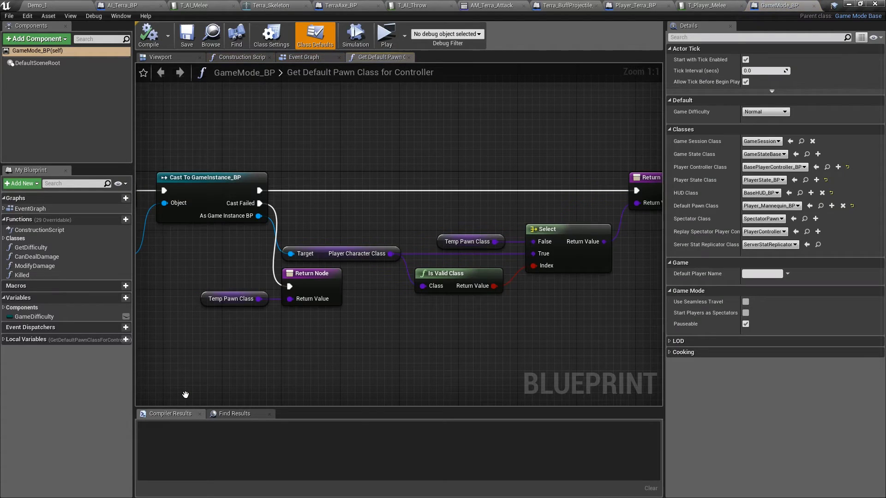
left_click(771, 205)
scroll(773, 286, "down", 3)
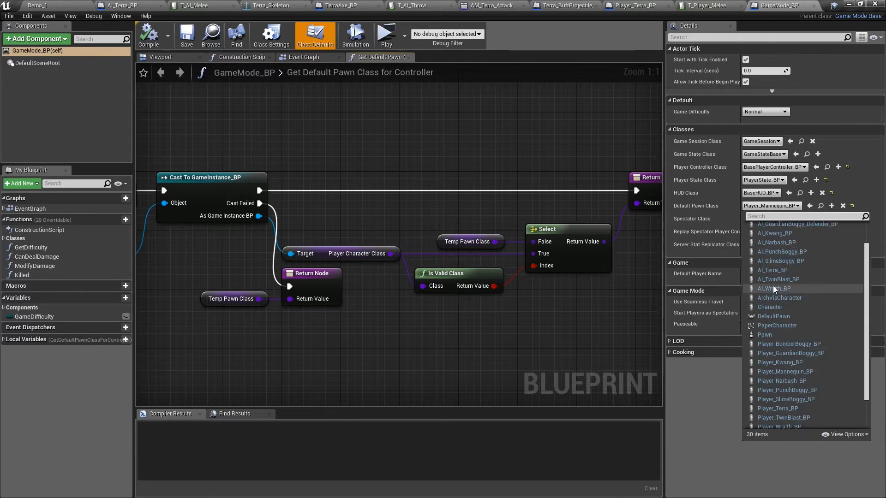
left_click(796, 379)
left_click(149, 35)
left_click(187, 34)
left_click(813, 6)
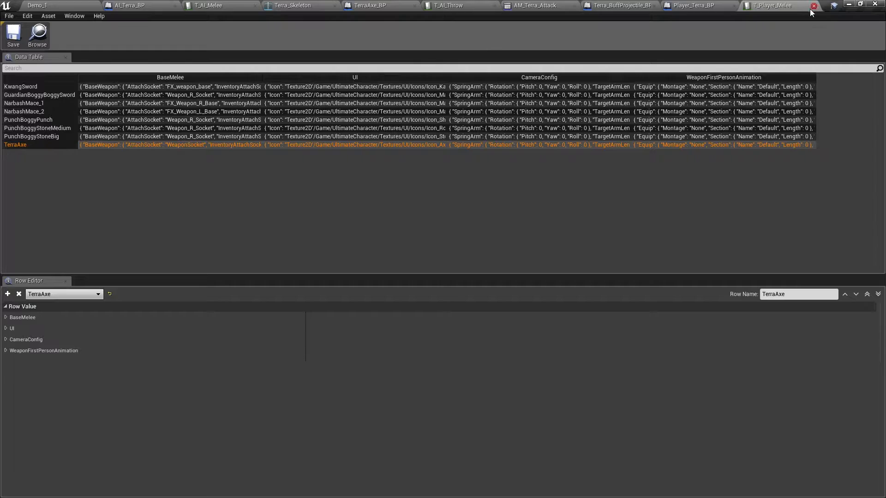
Playtest the Demo_1 level as Terra, running around and trying the Axe in the weapon wheel, and end the session.
left_click(54, 4)
left_click(456, 31)
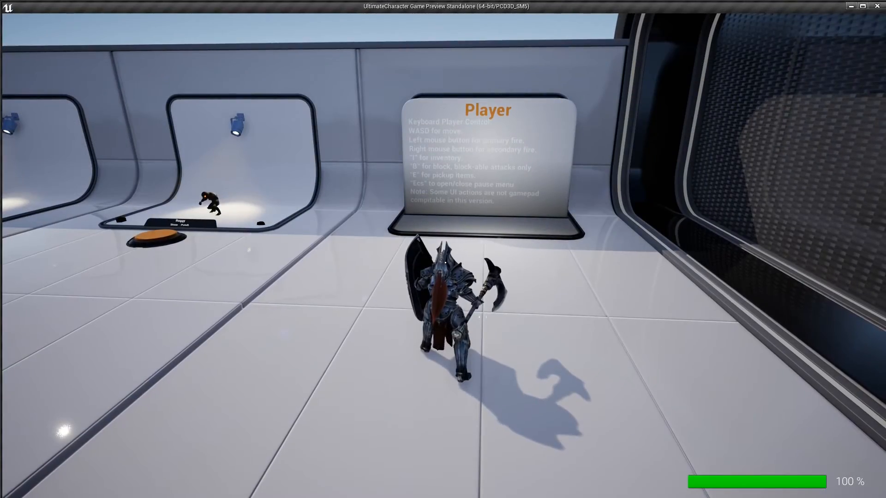
key("w")
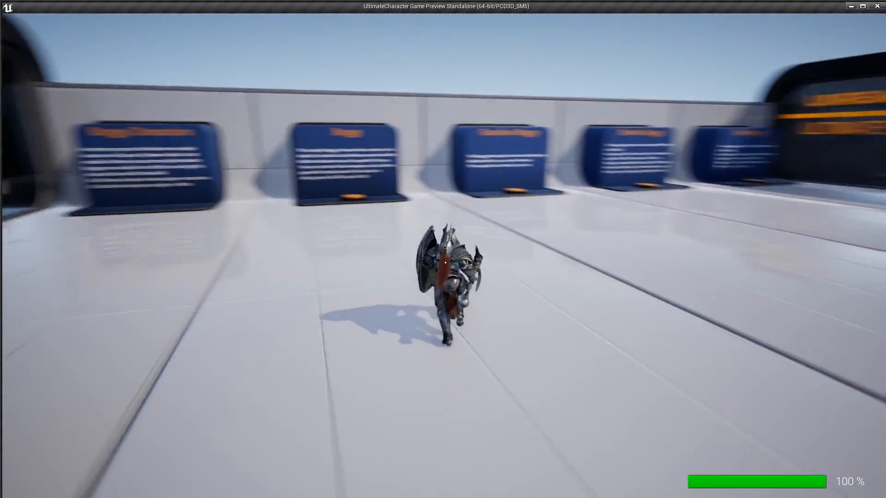
key("a")
key("d")
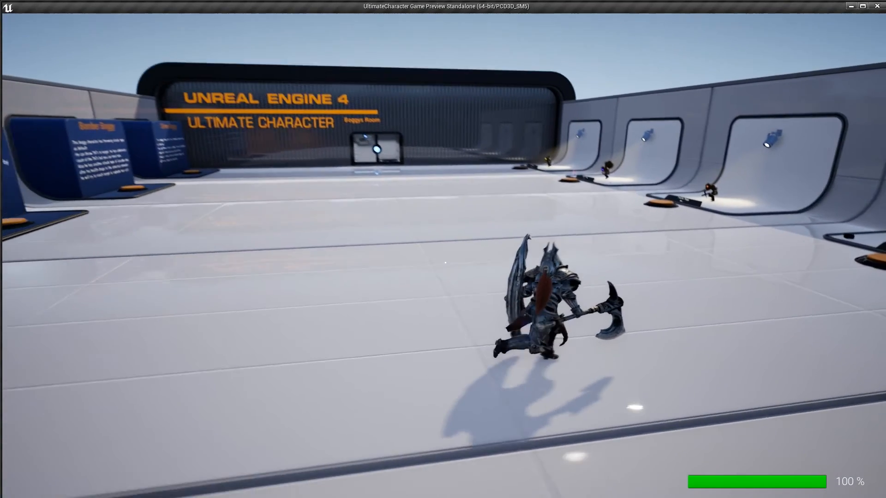
key("w")
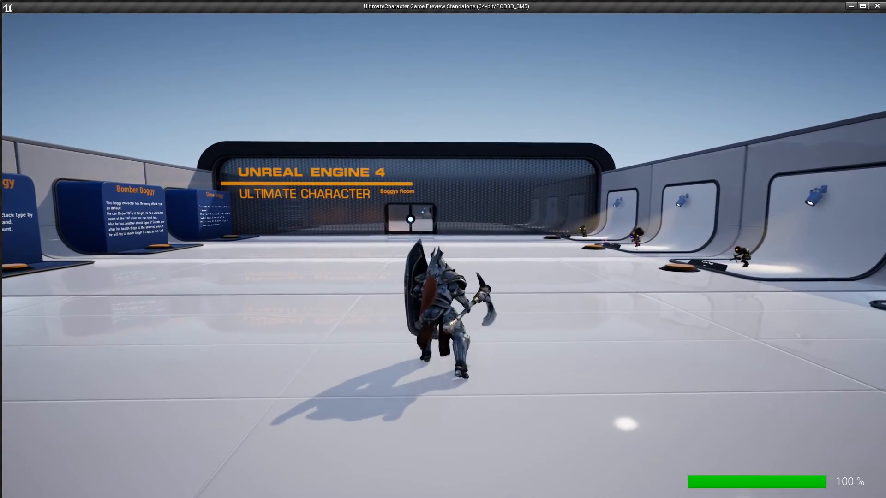
key("Tab")
left_click(457, 147)
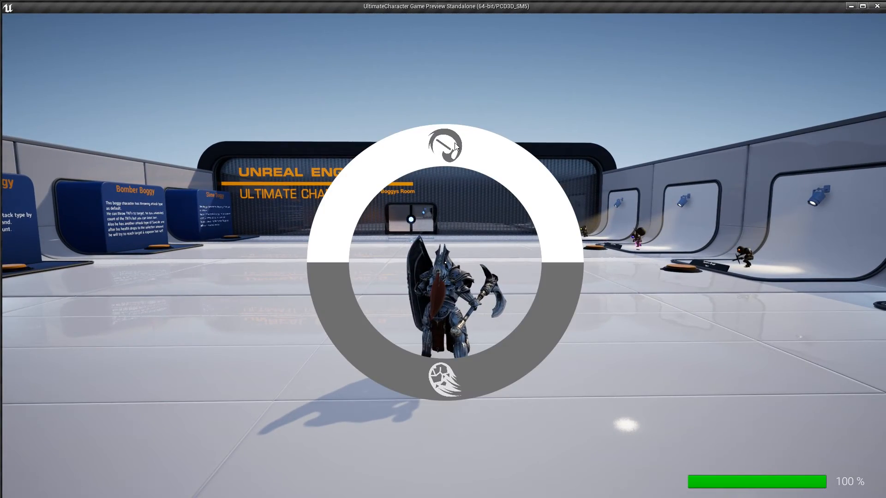
key("Tab")
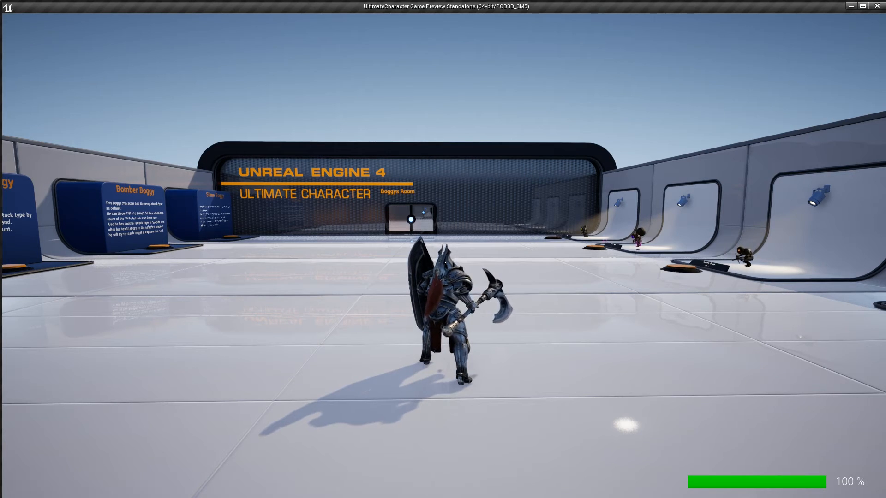
key("Escape")
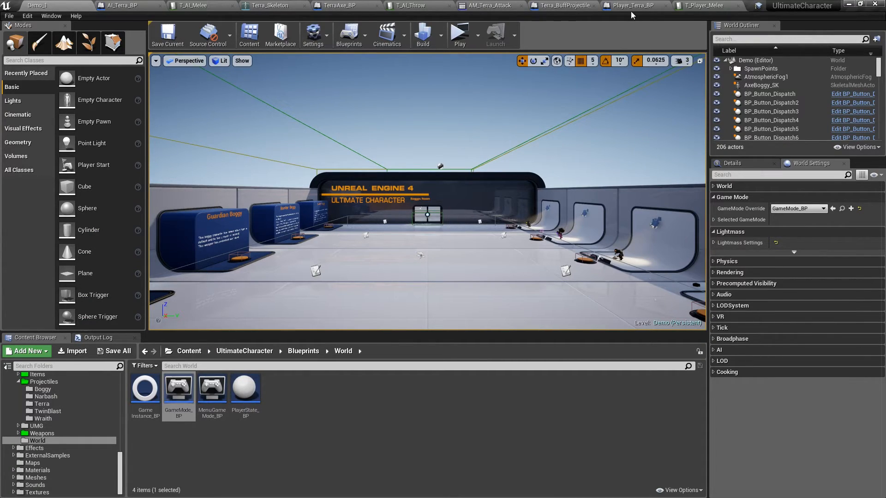
In Player_Terra_BP, set Character Tag to Terra and Default Max Speed to 500, and compile and save the blueprint.
left_click(630, 6)
scroll(775, 207, "down", 3)
left_click(781, 247)
type("Terra")
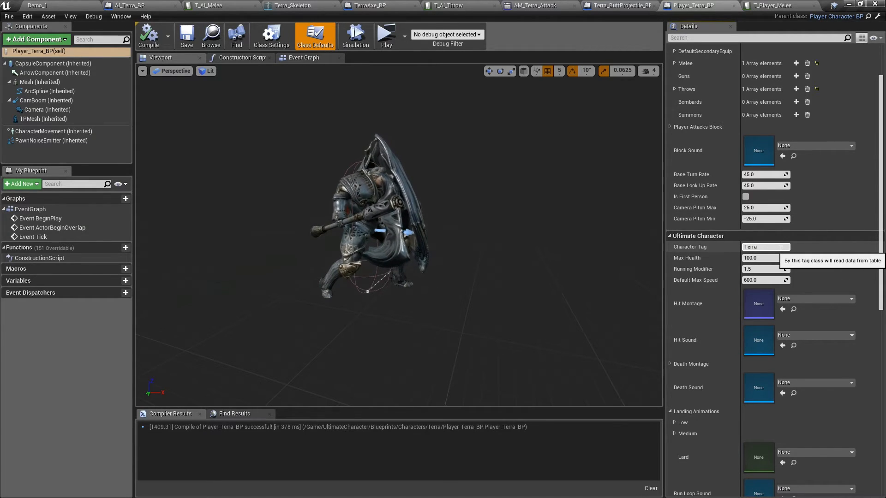
key("Return")
scroll(781, 251, "down", 5)
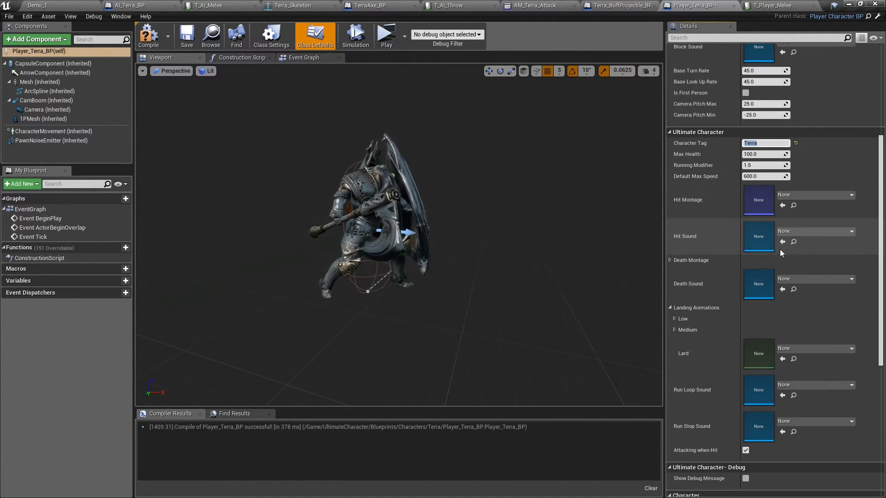
left_click(769, 176)
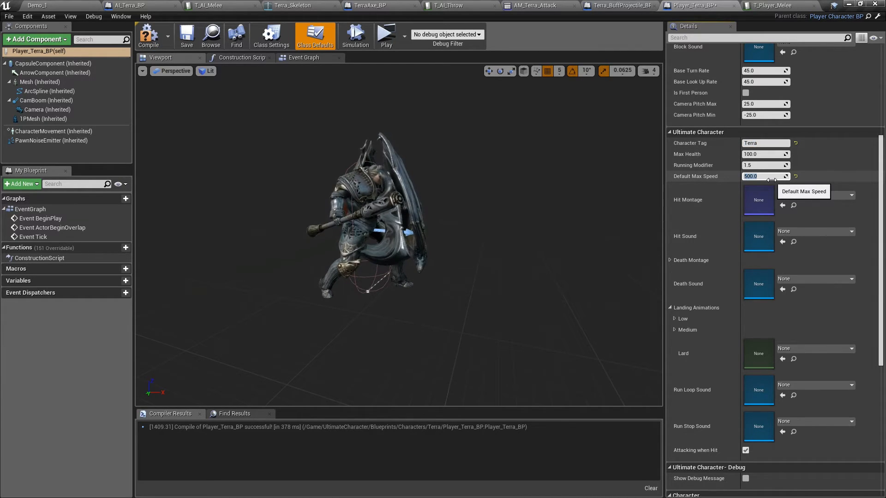
left_click(148, 35)
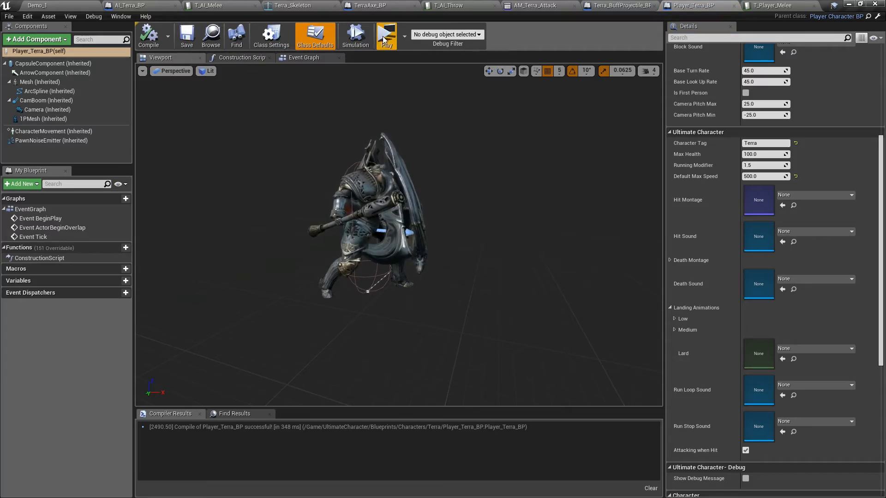
Playtest Demo_1 again, moving forward and repeating the axe melee attack, and stop the session.
left_click(38, 6)
left_click(459, 38)
key("w")
left_click(445, 262)
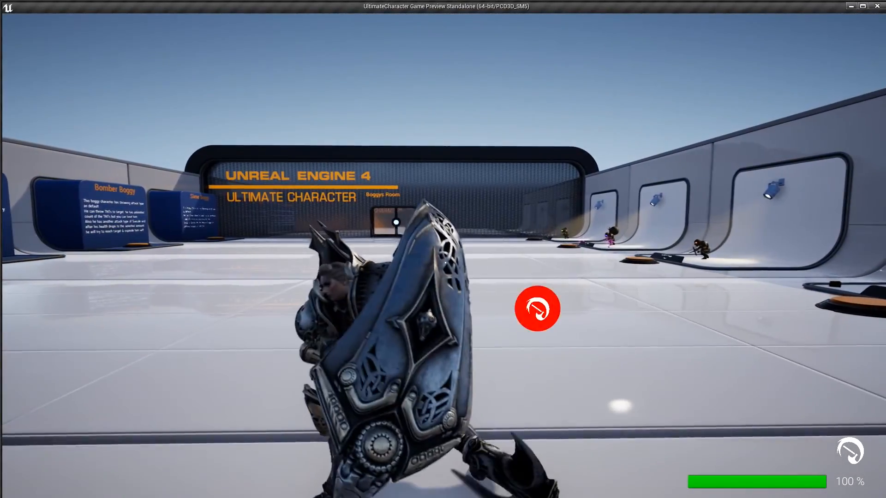
left_click(446, 263)
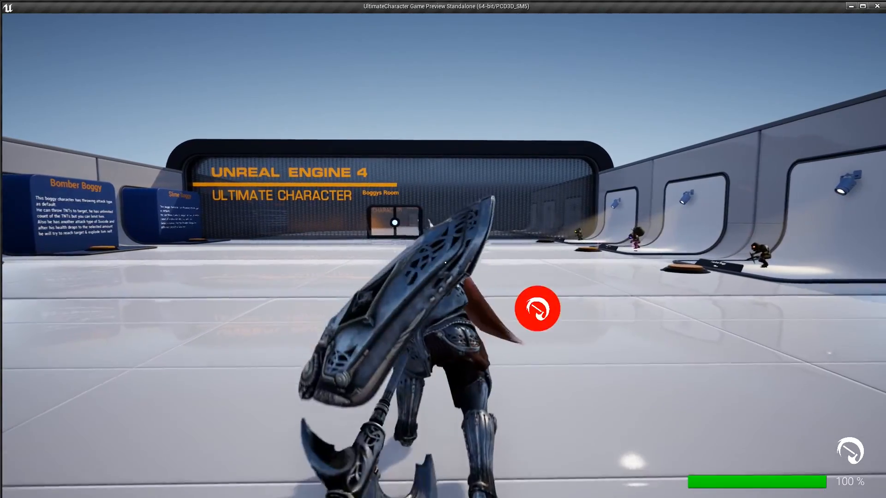
left_click(445, 262)
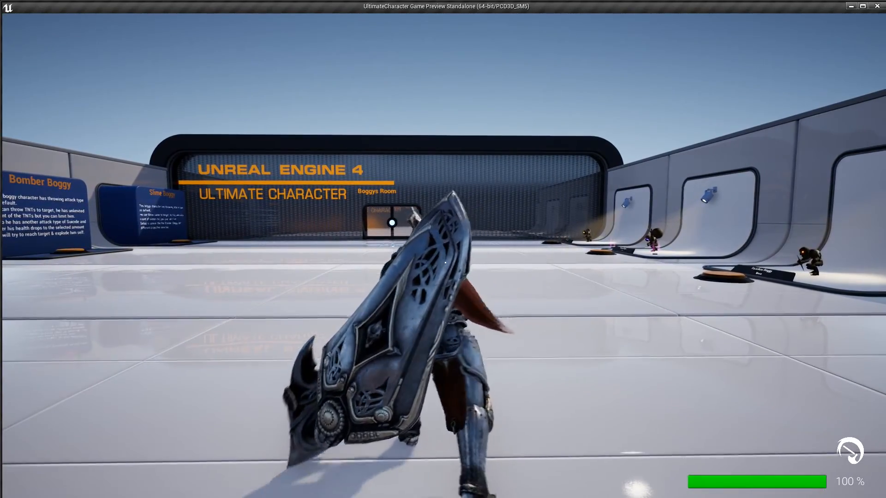
left_click(445, 263)
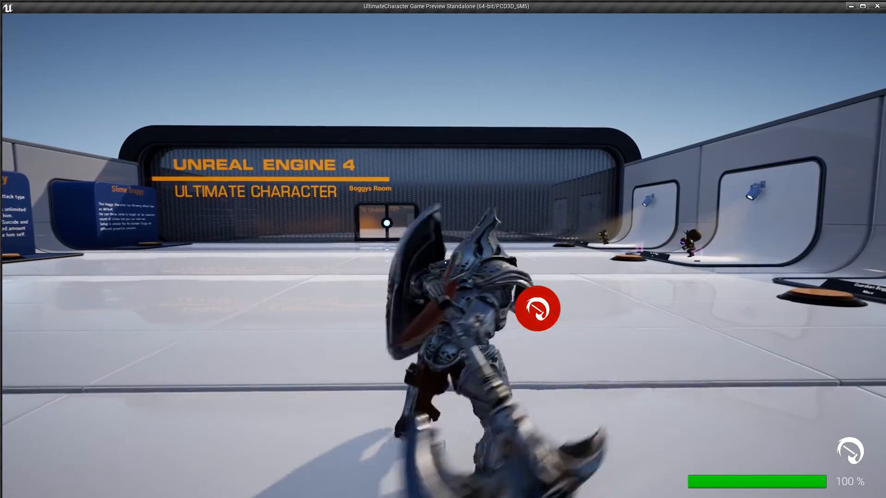
left_click(445, 263)
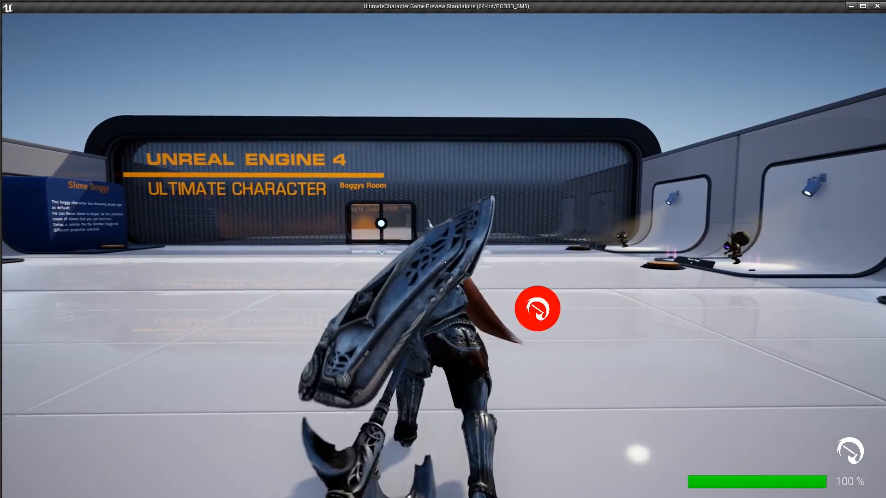
left_click(446, 262)
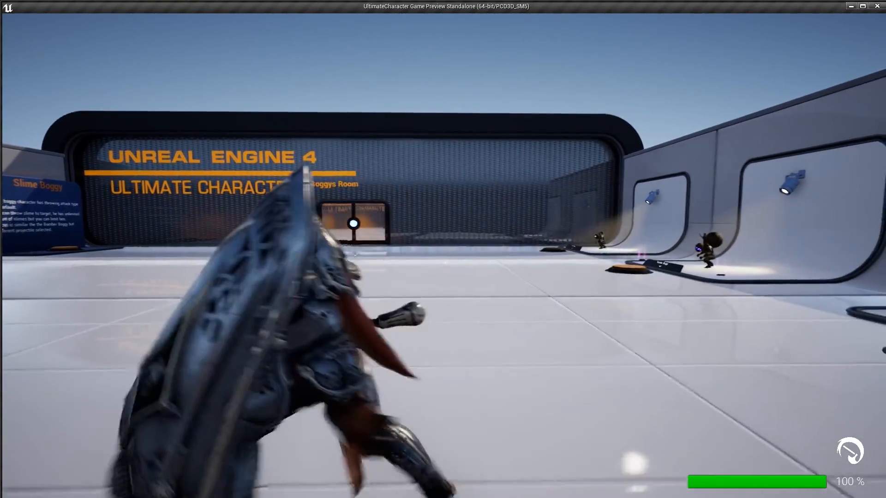
key("Escape")
Open the T_Player_Throw data table and add a row named TerraBuff.
left_click(699, 6)
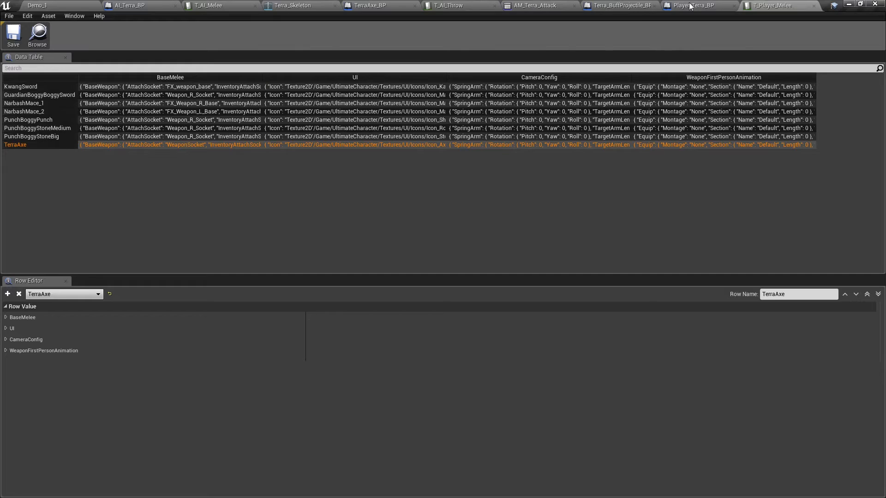
left_click(42, 42)
double_click(275, 408)
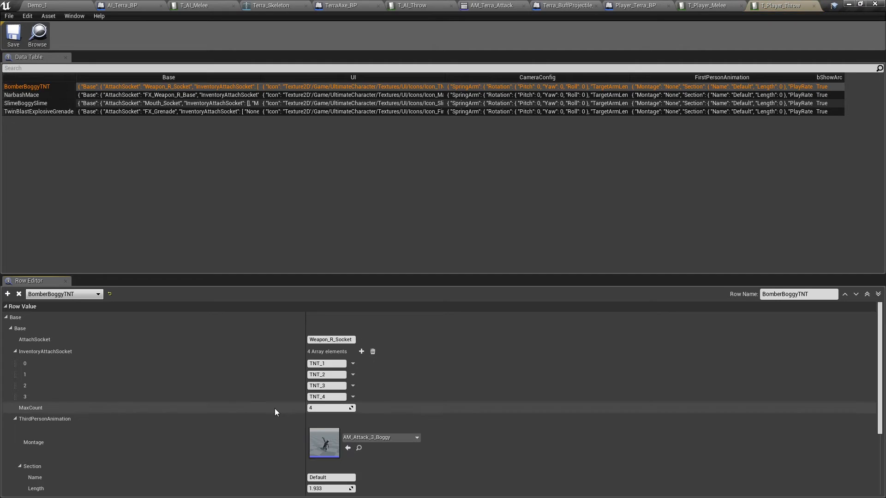
left_click(7, 294)
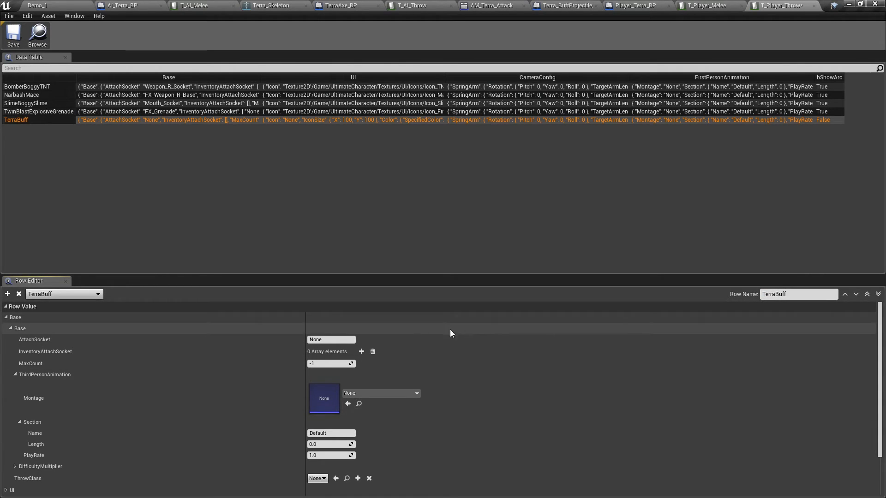
Set the TerraBuff row's AttachSocket to BuffSocket, copied from T_AI_Throw, and add one InventoryAttachSocket element.
left_click(418, 4)
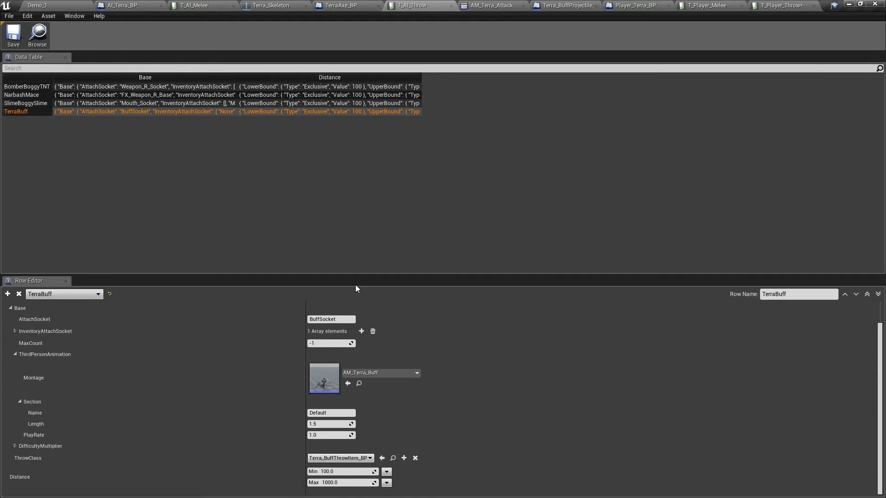
left_click(332, 319)
left_click(782, 5)
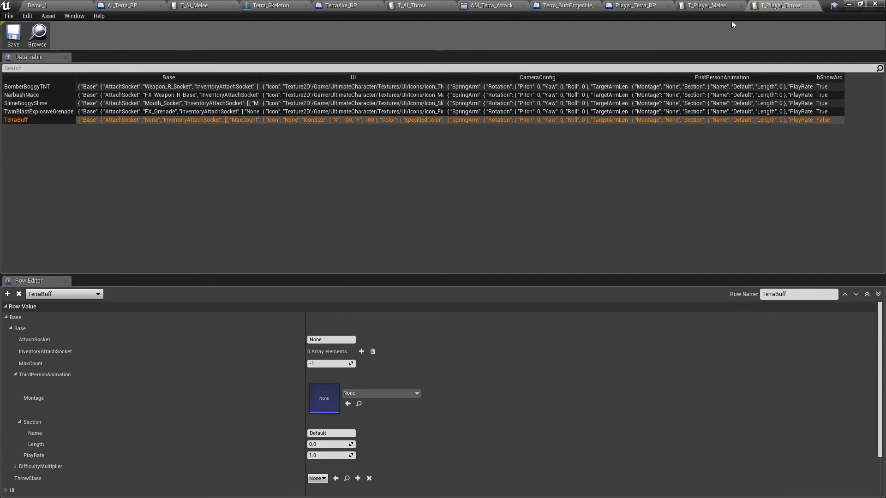
left_click(332, 340)
left_click(363, 392)
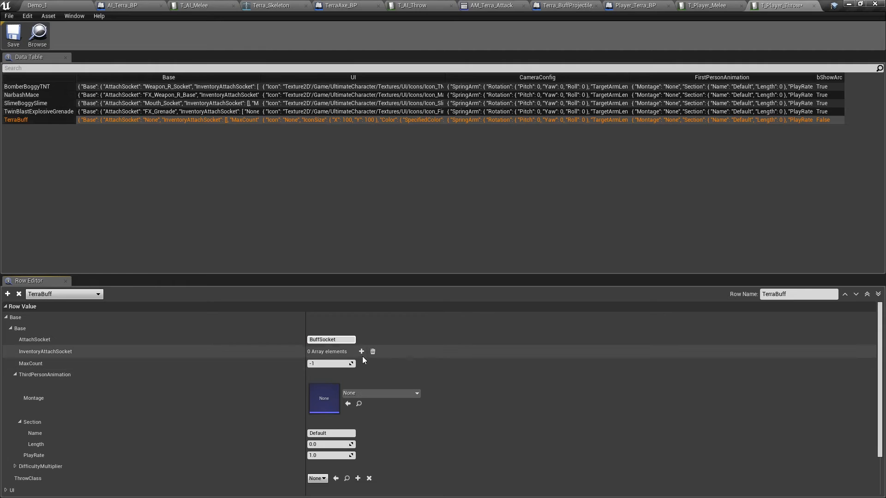
left_click(361, 351)
Set TerraBuff's third-person Montage to AM_Terra_Buff and its Section Length to 1.5, using T_AI_Throw as reference.
left_click(361, 355)
type("terr")
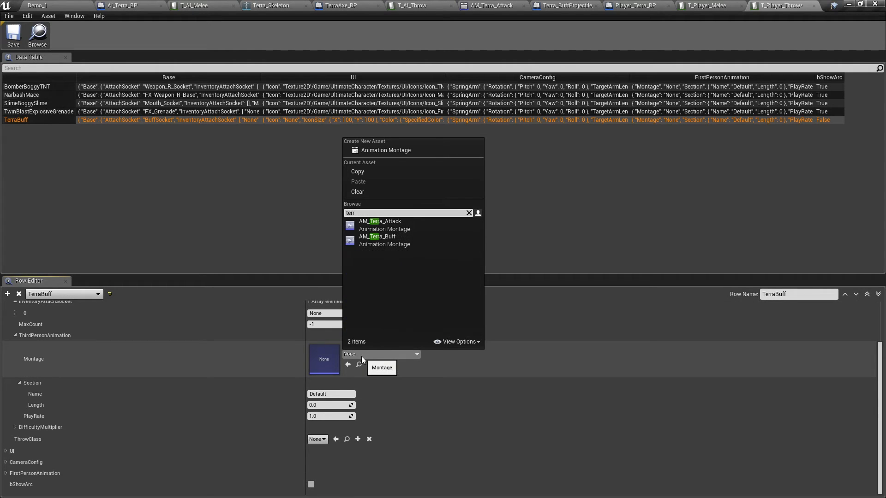
left_click(375, 237)
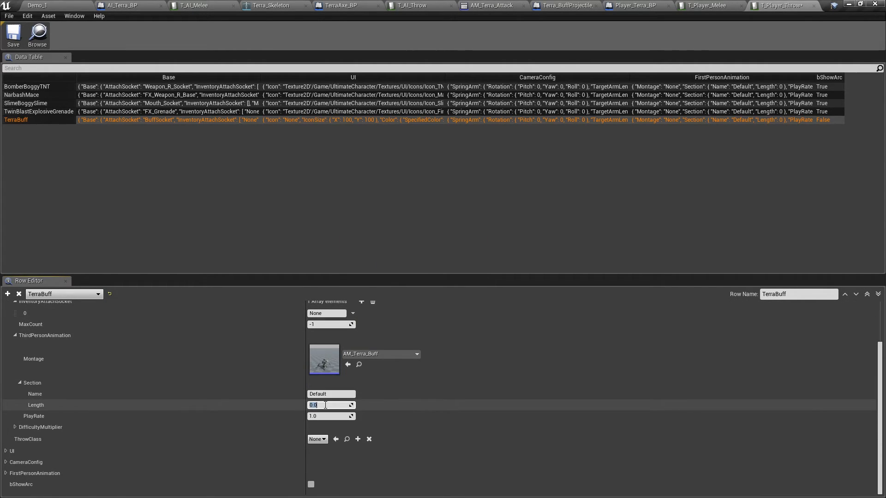
left_click(411, 5)
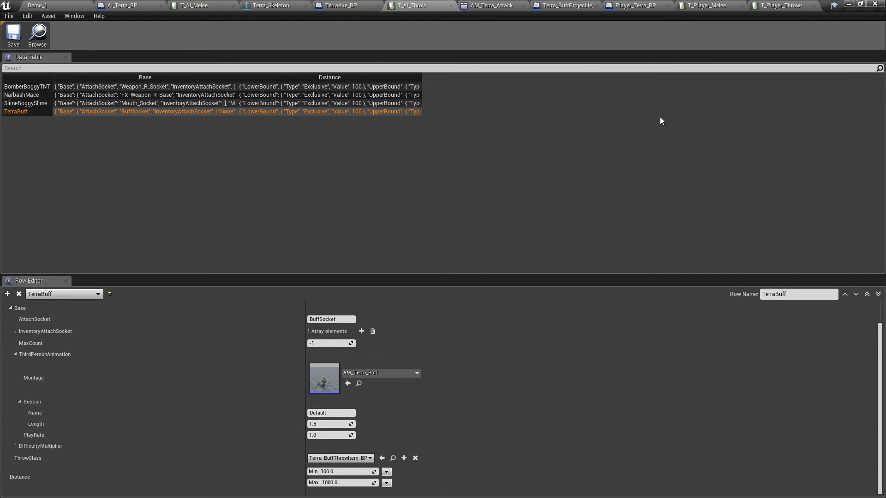
left_click(784, 4)
left_click(346, 405)
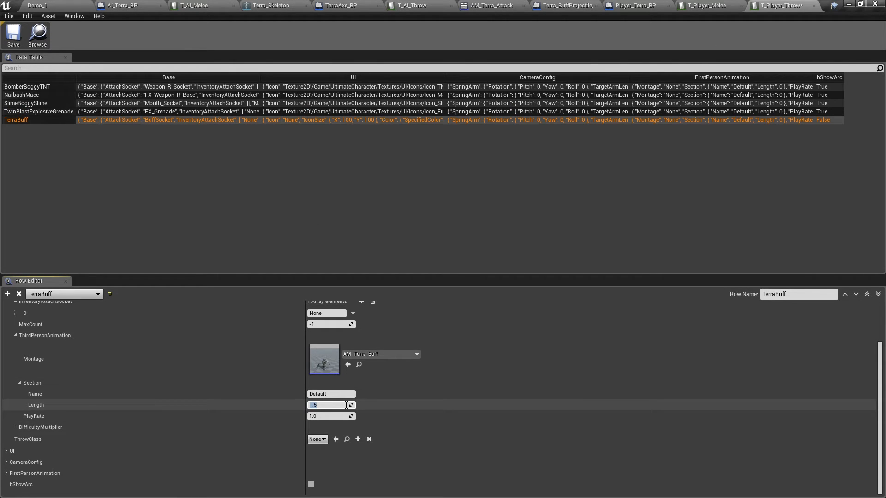
Set the TerraBuff row's ThrowClass to Terra_BuffThrowItem_BP and collapse its Base section.
left_click(317, 439)
left_click(345, 394)
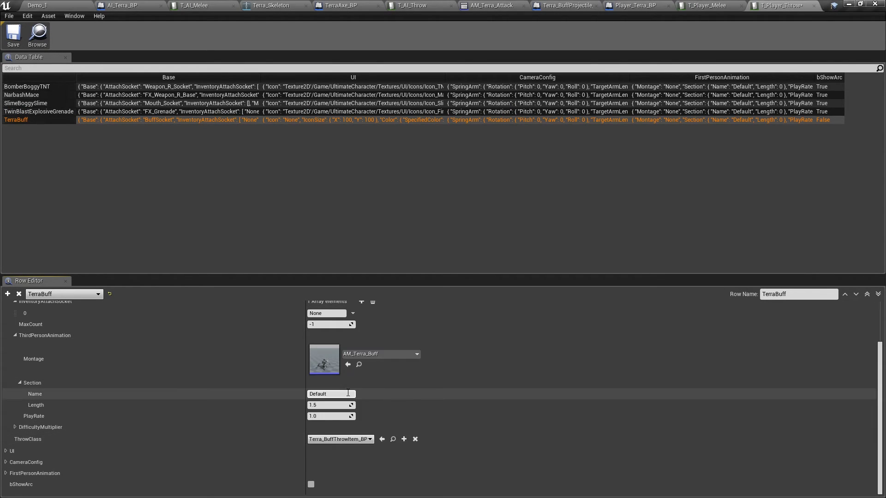
scroll(27, 374, "up", 5)
left_click(6, 318)
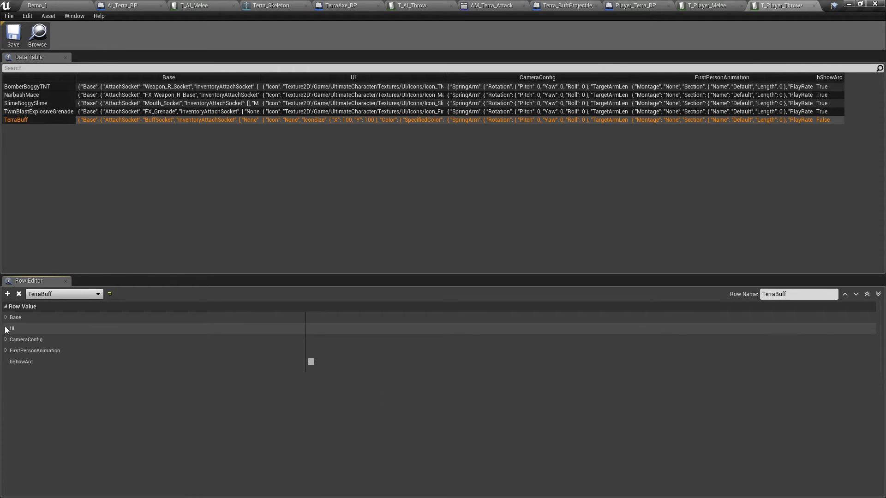
In TerraBuff's UI settings, set the Icon to Icon_Throwing_T and the IconSize to 70 by 70.
left_click(6, 329)
left_click(384, 344)
type("thro")
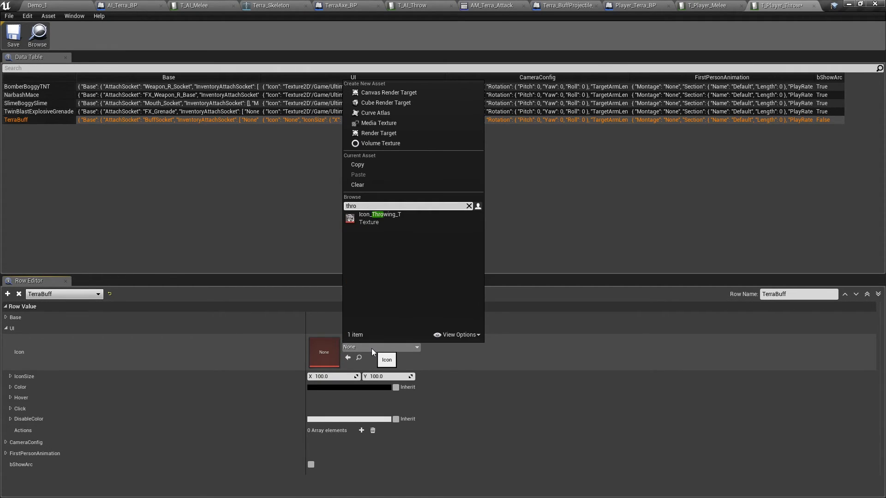
left_click(393, 216)
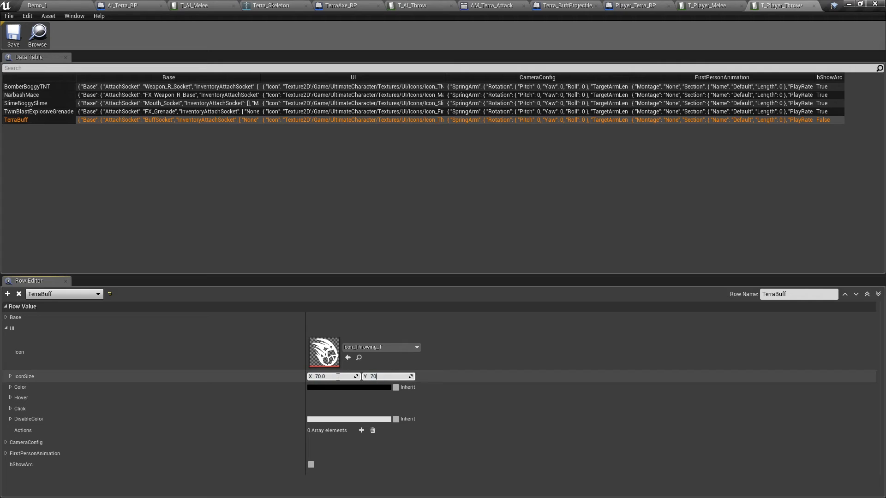
Add two elements to TerraBuff's UI Actions array, set to SecondaryEquip and Unequip.
left_click(362, 431)
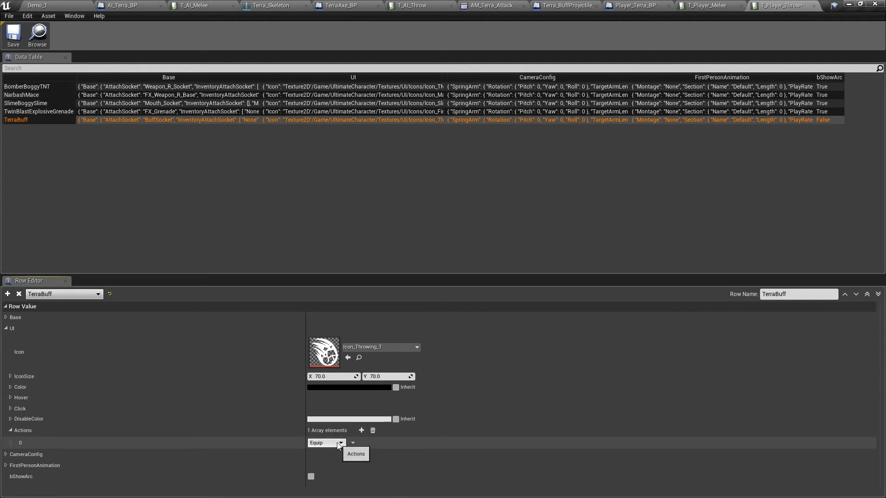
left_click(336, 442)
left_click(323, 464)
left_click(361, 430)
left_click(328, 455)
left_click(320, 469)
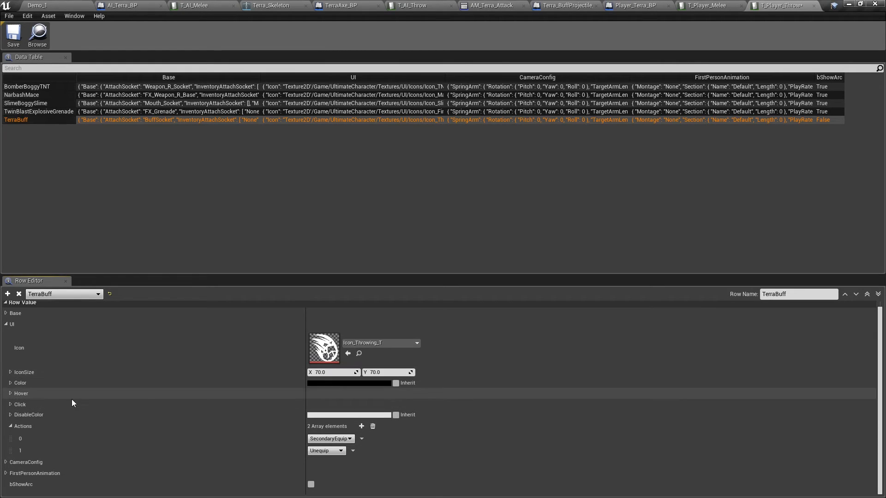
Collapse TerraBuff's UI section, enable bShowArc, and save the T_Player_Throw data table.
left_click(10, 430)
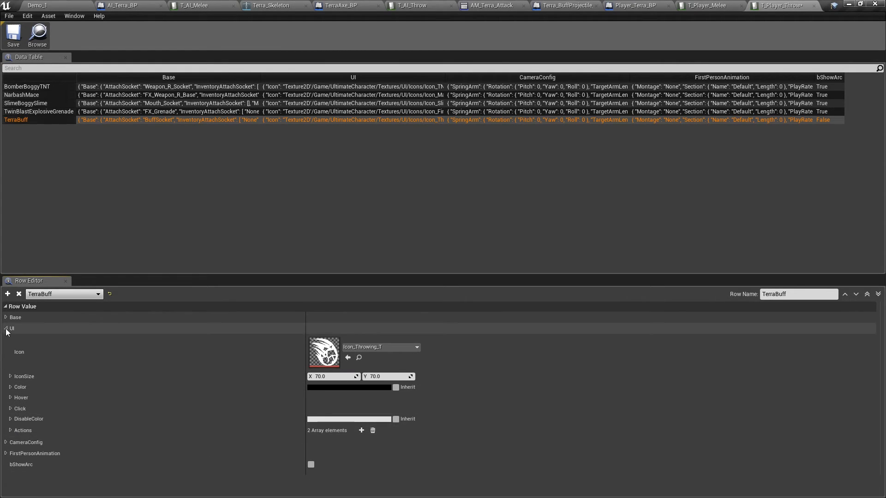
left_click(6, 329)
left_click(310, 362)
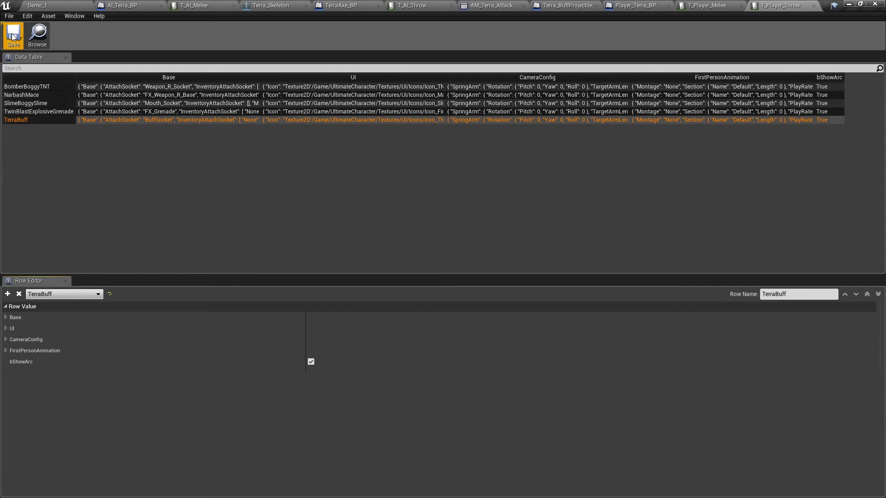
Playtest the Demo_1 level and secondary-equip the buff throw from the inventory wheel.
left_click(77, 5)
left_click(459, 41)
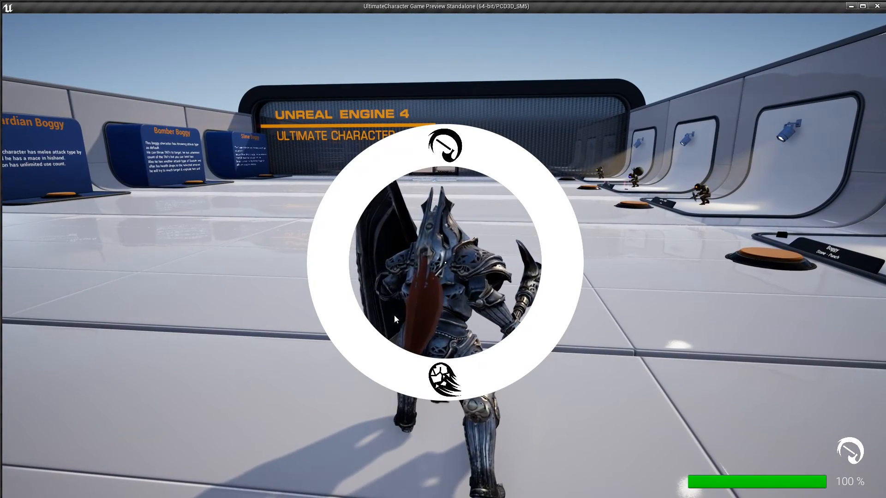
left_click(450, 382)
left_click(456, 430)
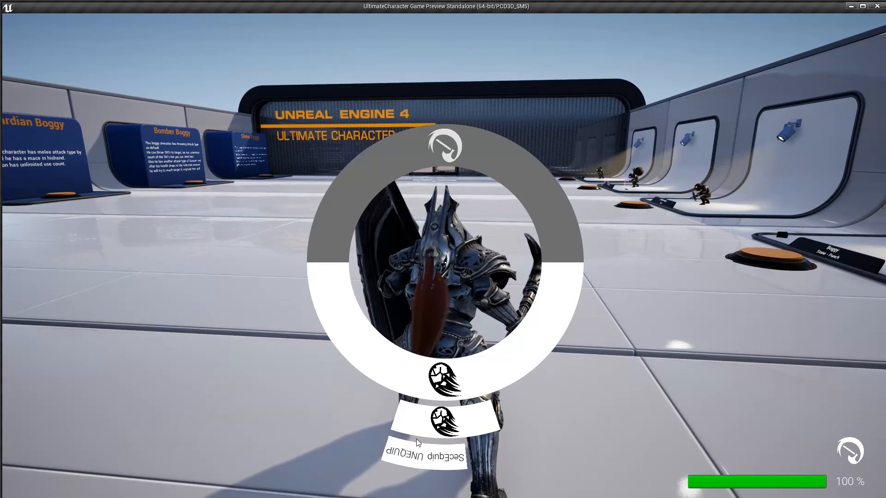
left_click(438, 465)
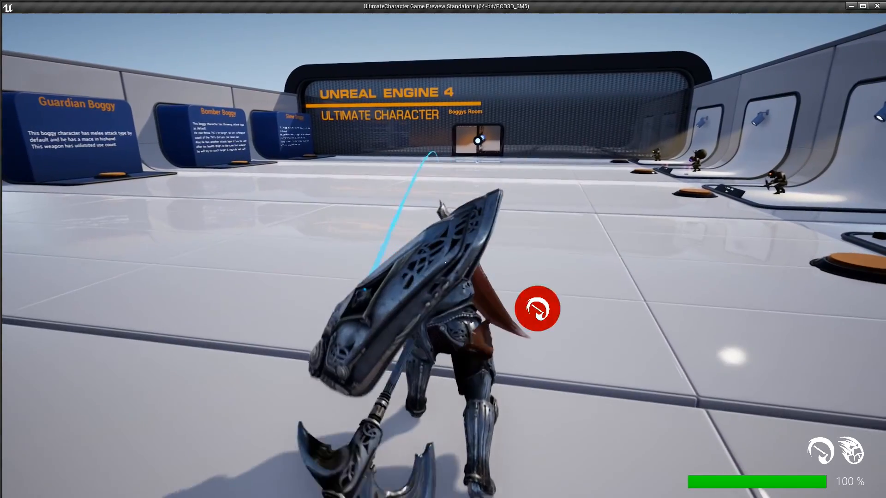
Move Terra around the room while testing the buff throw and the axe melee attack.
key("w")
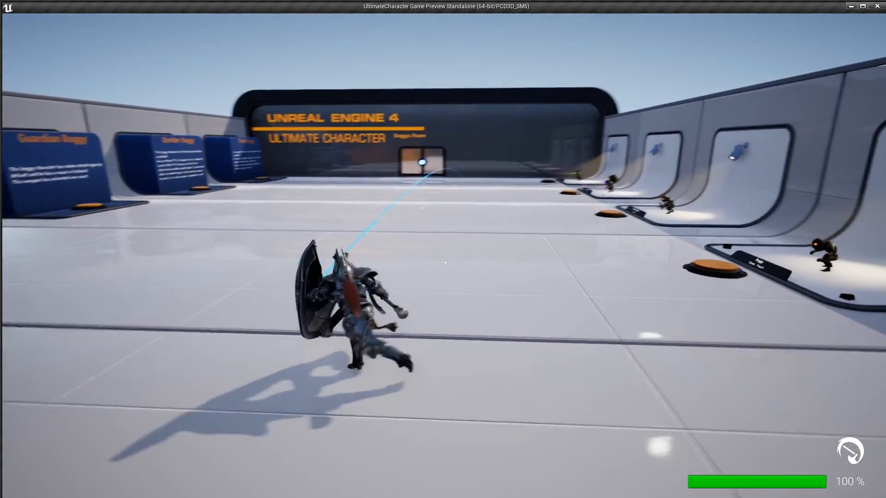
key("w")
key("a")
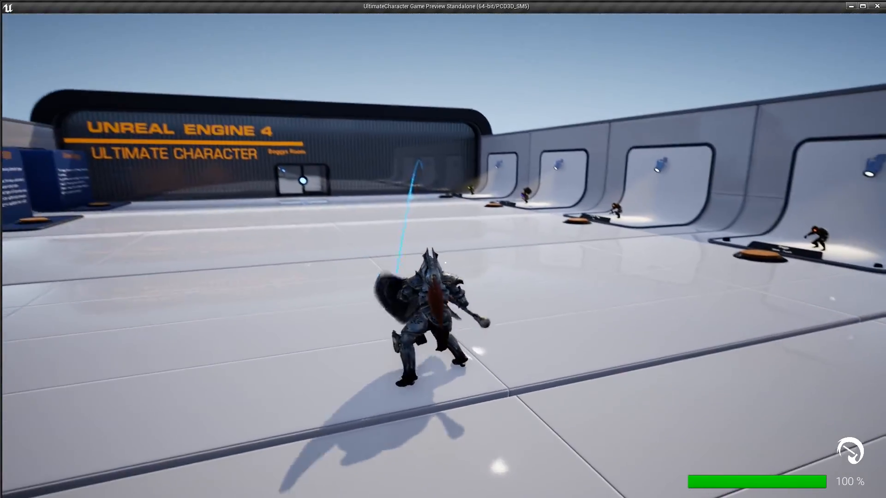
left_click(445, 263)
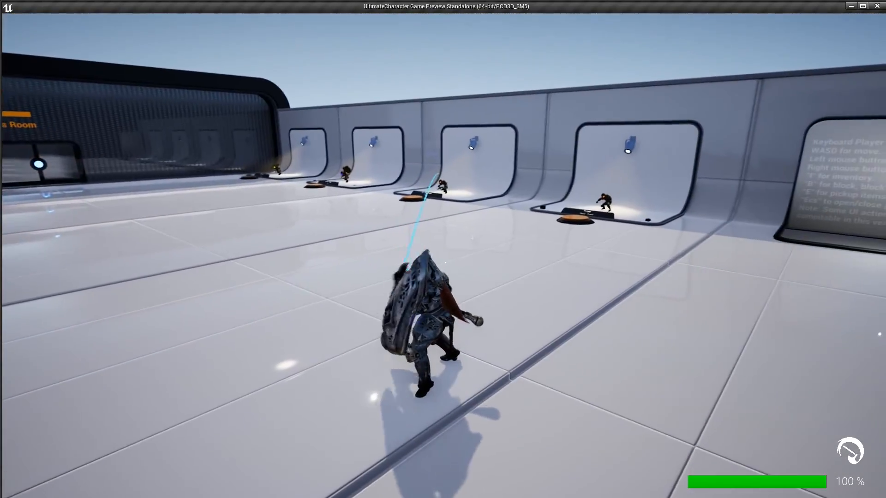
left_click(445, 263)
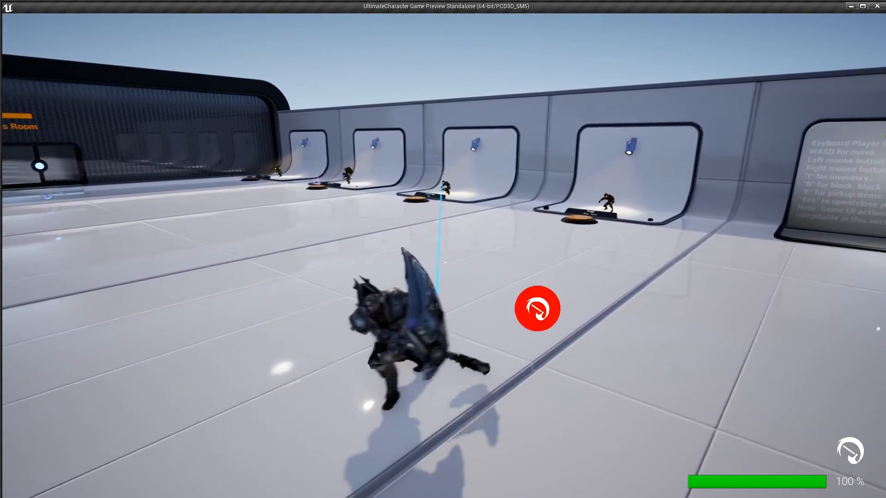
key("d")
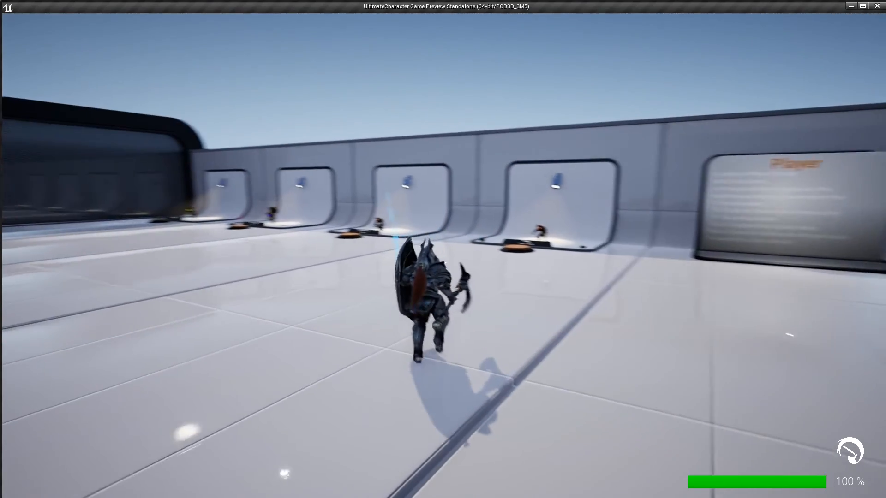
Unequip the buff throw through the inventory wheel, move forward, and stop the play session.
key("Tab")
left_click(441, 382)
left_click(428, 423)
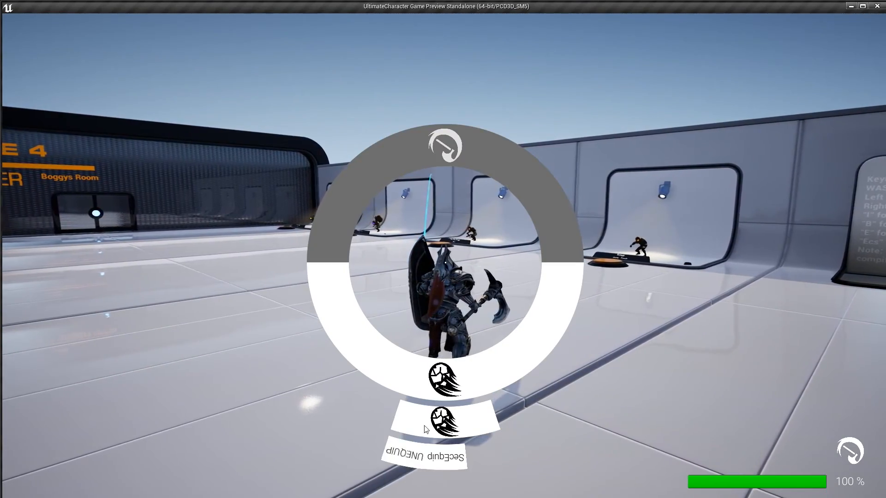
left_click(409, 461)
key("w")
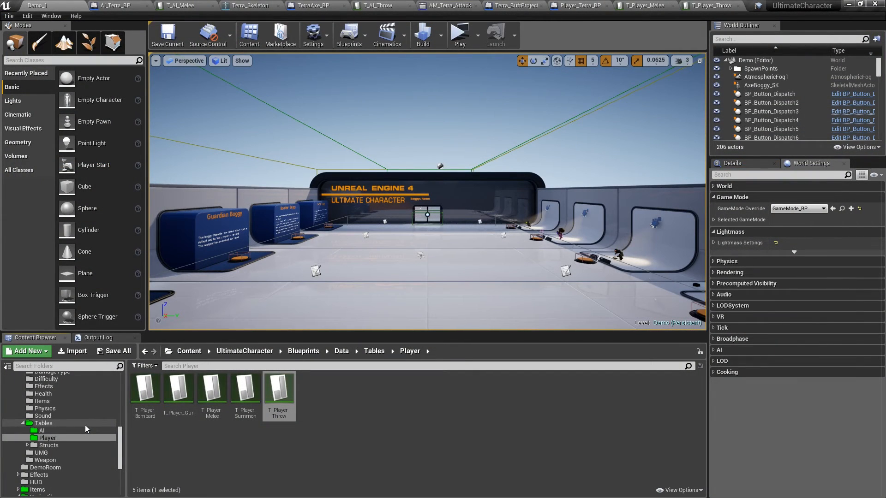
In Terra's Animations folder, create an animation montage from RMB_end and name it AM_Terra_Block.
scroll(85, 425, "up", 8)
left_click(85, 423)
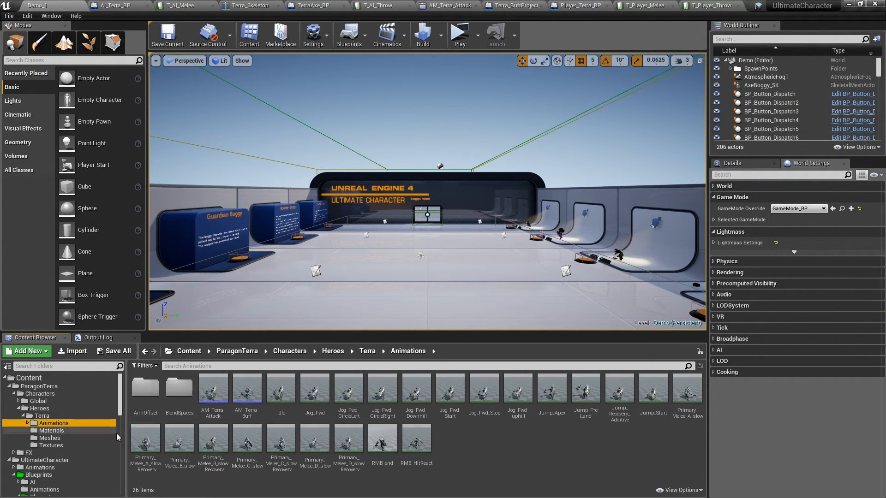
right_click(393, 442)
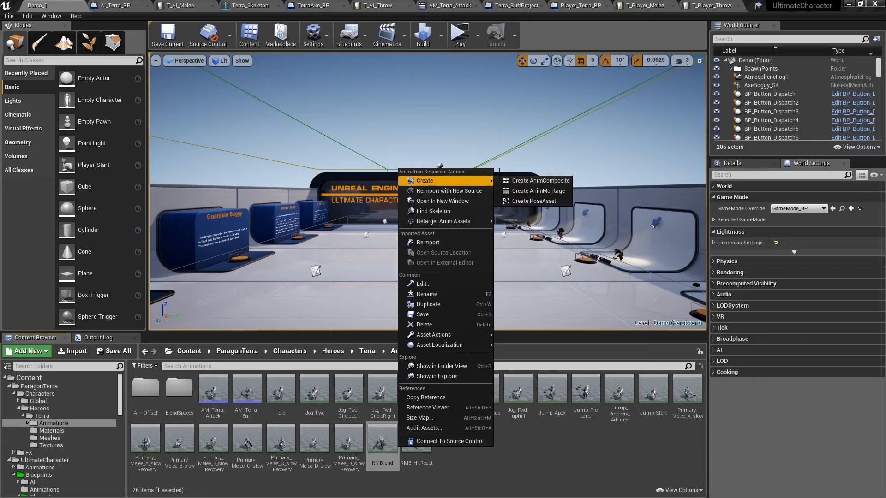
left_click(548, 195)
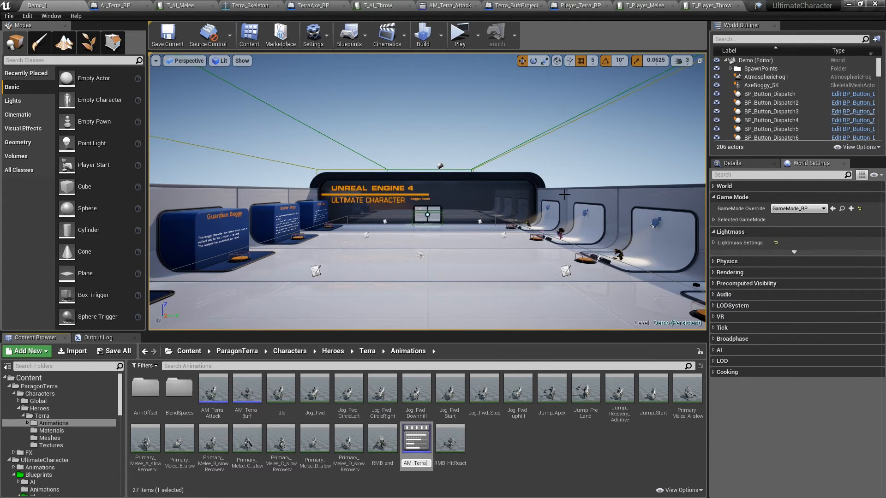
type("AM_Terra_Block")
key("Return")
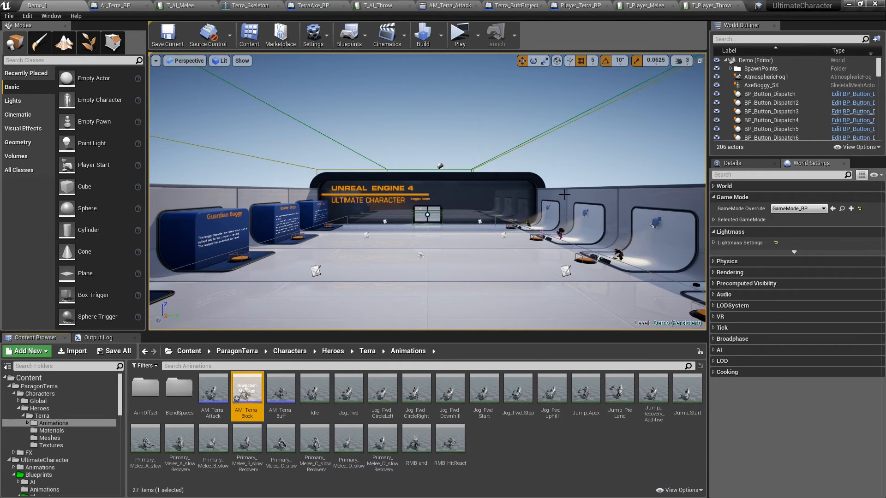
Open AM_Terra_Block, set its montage slot to DefaultGroup.FullBody, and save it.
double_click(248, 407)
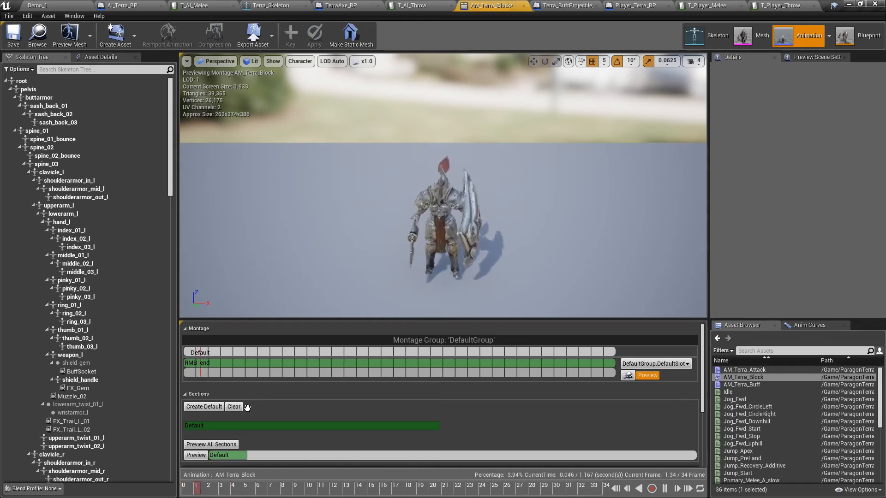
left_click(686, 364)
left_click(671, 442)
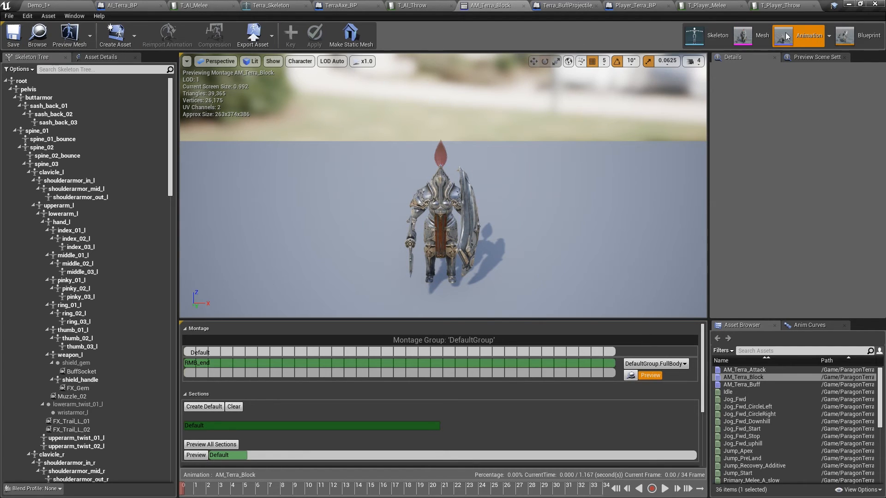
In Terra_AnimBlueprint's Anim Graph, insert a Slot node between Component To Local and Final Animation Pose.
left_click(855, 35)
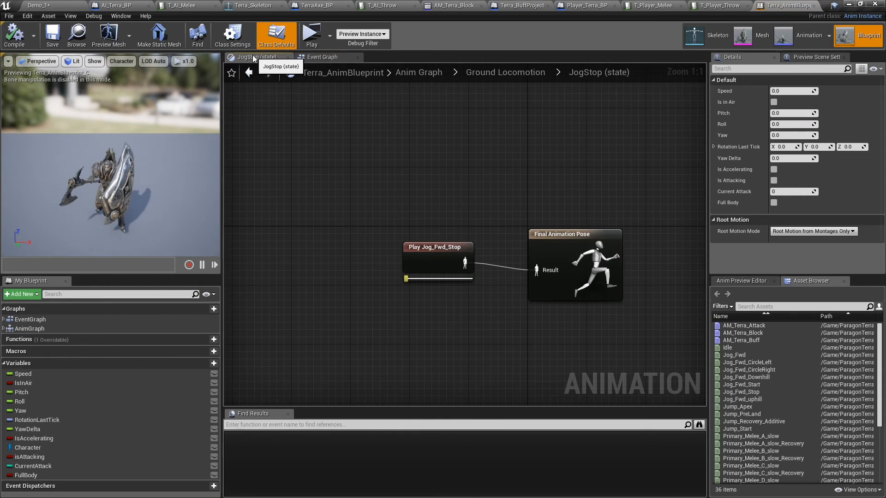
left_click(248, 73)
left_click(248, 72)
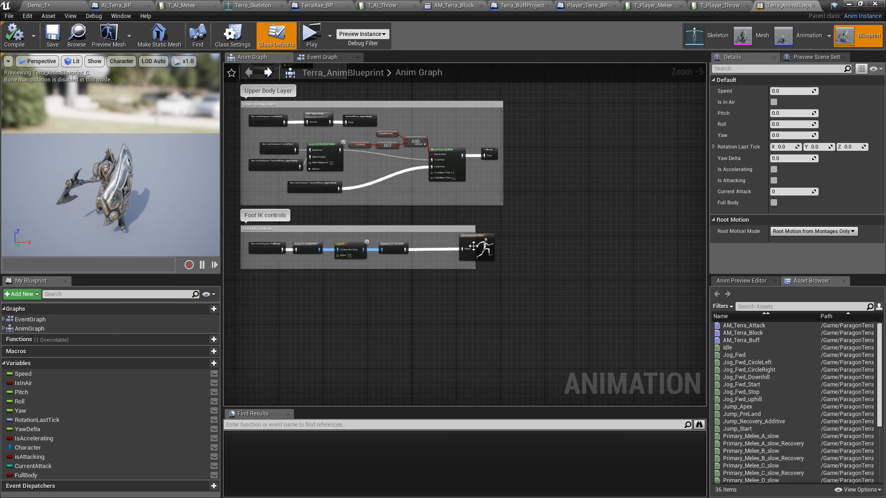
right_click(400, 240)
type("slot")
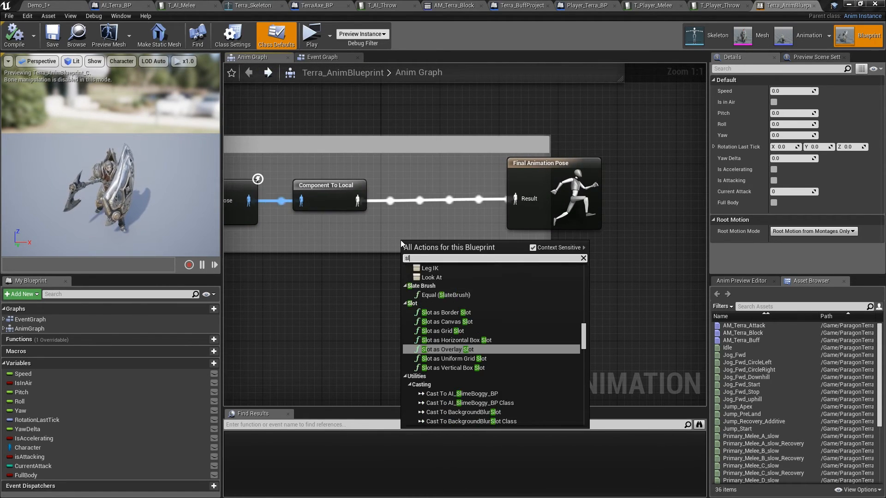
left_click(439, 295)
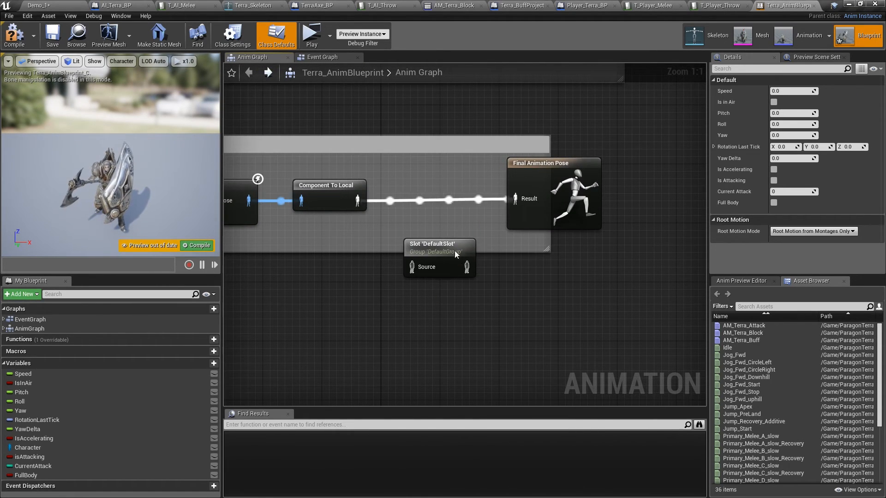
left_click_drag(409, 272, 395, 205)
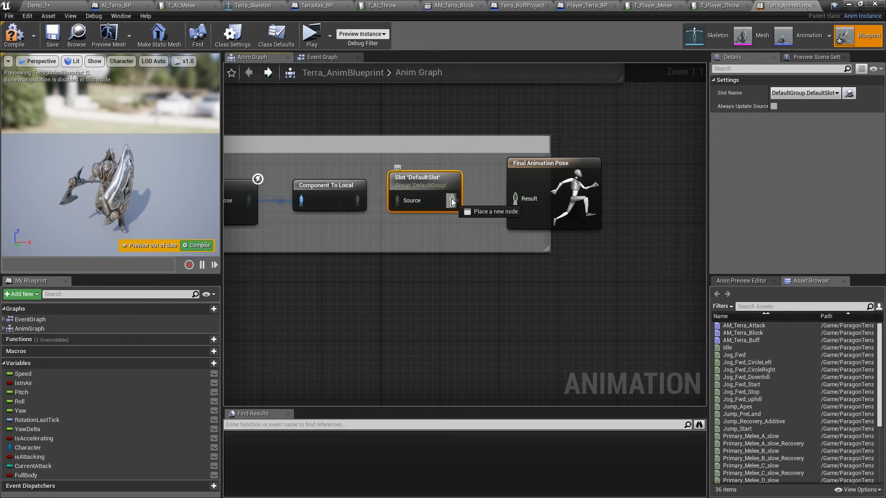
Set the new Slot node's Slot Name to DefaultGroup.FullBody, then compile, save, and close Terra_AnimBlueprint.
left_click(781, 93)
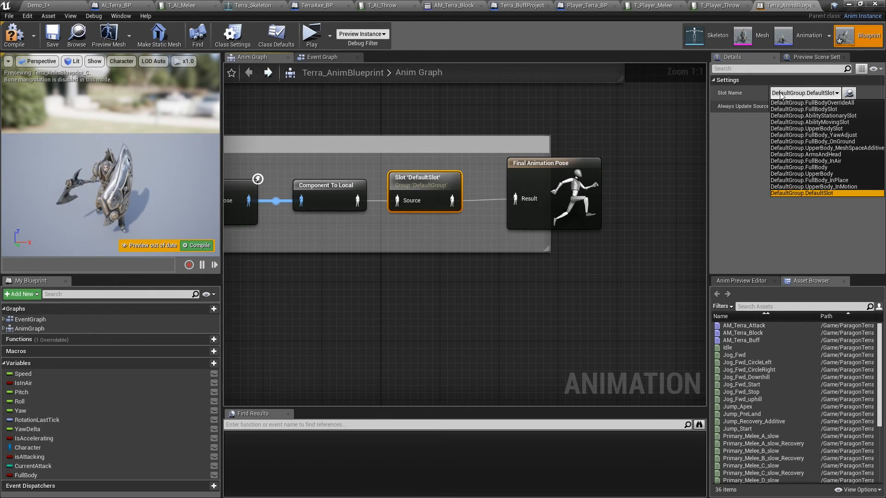
left_click(796, 168)
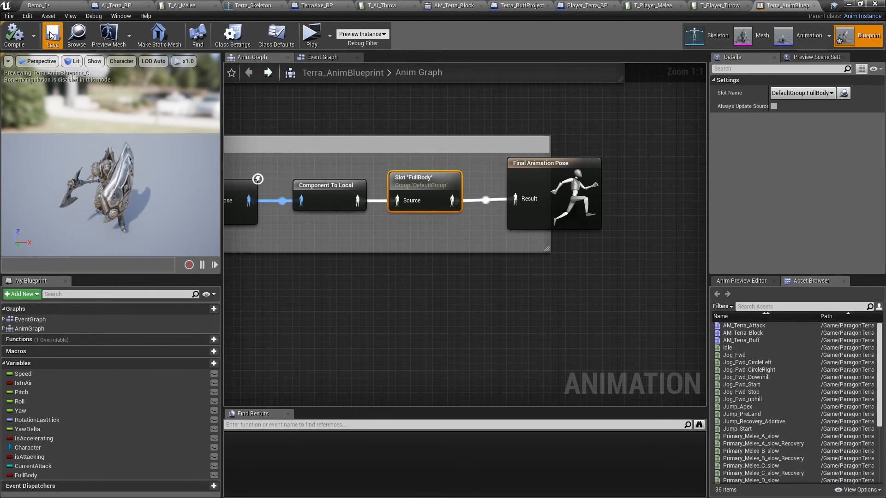
left_click(369, 292)
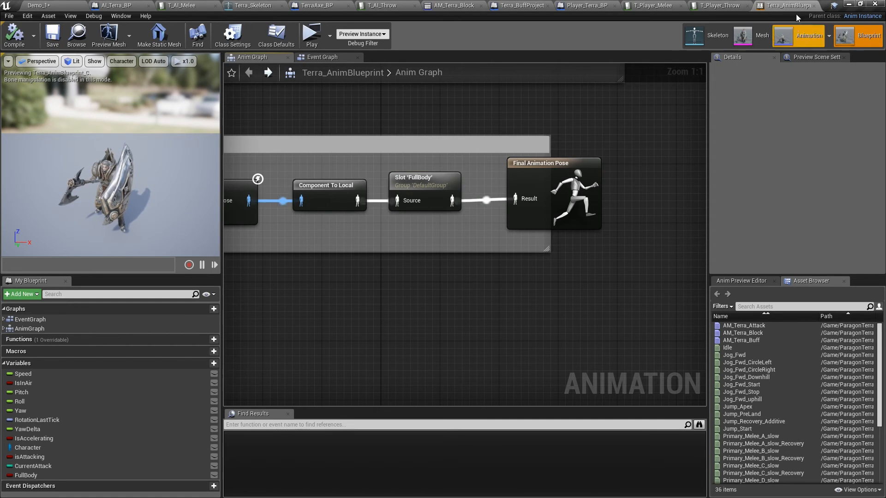
middle_click(772, 4)
In Player_Terra_BP's Player Attacks Block, set the Melee BlockAnimation to AM_Terra_Block.
left_click(639, 4)
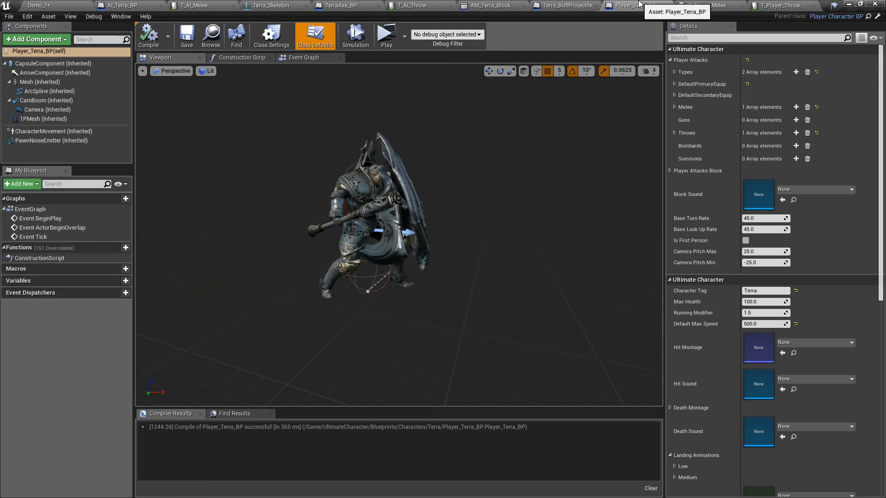
left_click(668, 172)
left_click(676, 182)
left_click(799, 222)
type("ter")
left_click(798, 331)
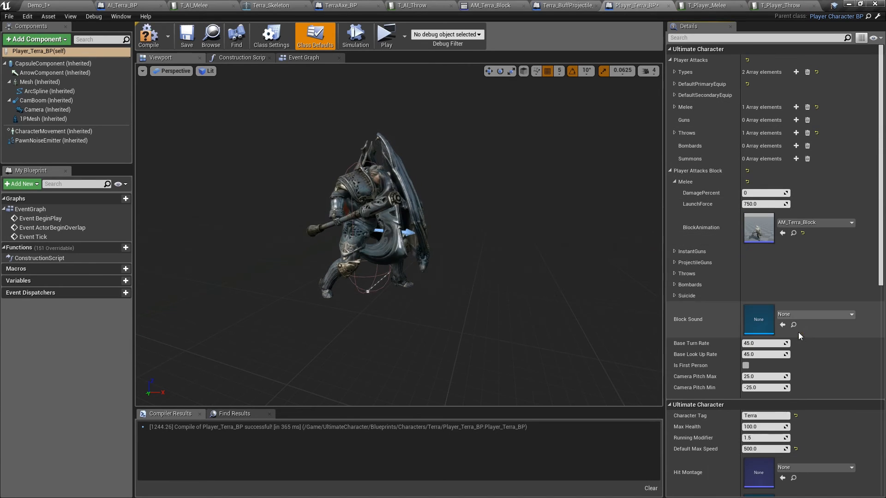
In the Player Attacks Block, set the ProjectileGuns BlockAnimation to AM_Terra_Block.
left_click(674, 181)
left_click(675, 203)
left_click(844, 248)
type("terr")
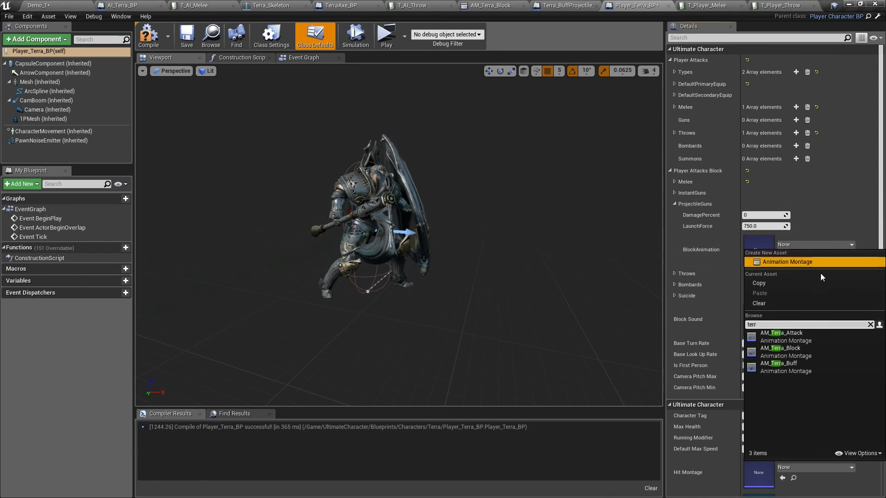
left_click(785, 352)
left_click(674, 204)
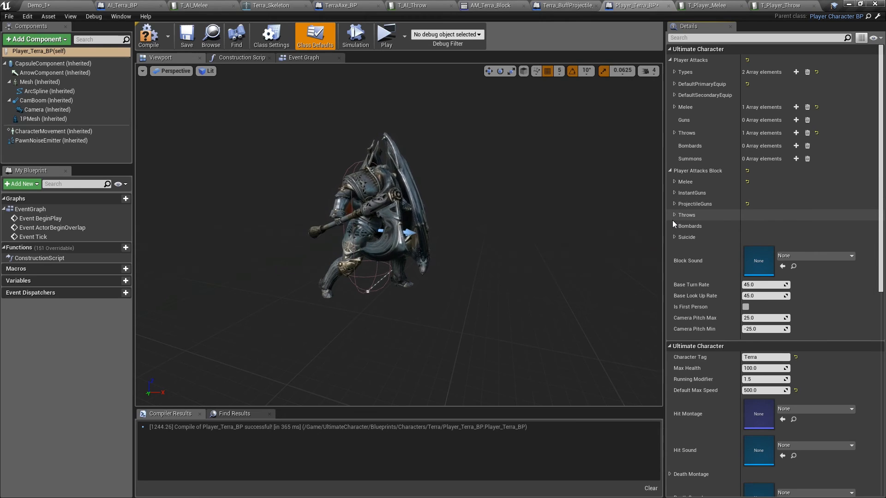
Set the Throws BlockAnimation in the Player Attacks Block to AM_Terra_Block, then compile and save Player_Terra_BP.
left_click(675, 215)
left_click(796, 256)
type("terr")
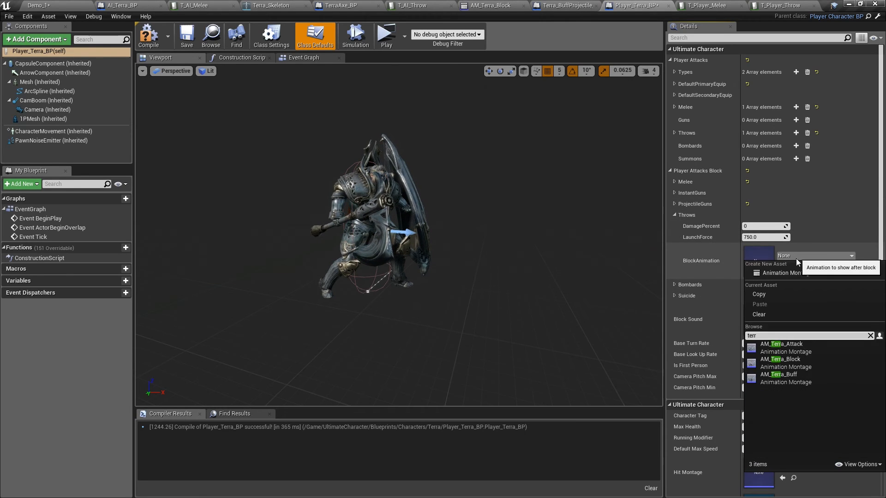
left_click(779, 360)
left_click(674, 215)
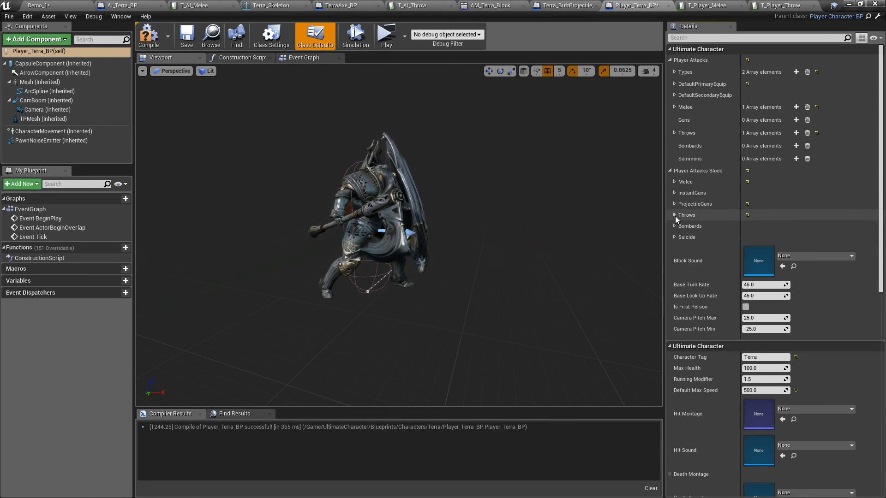
left_click(186, 37)
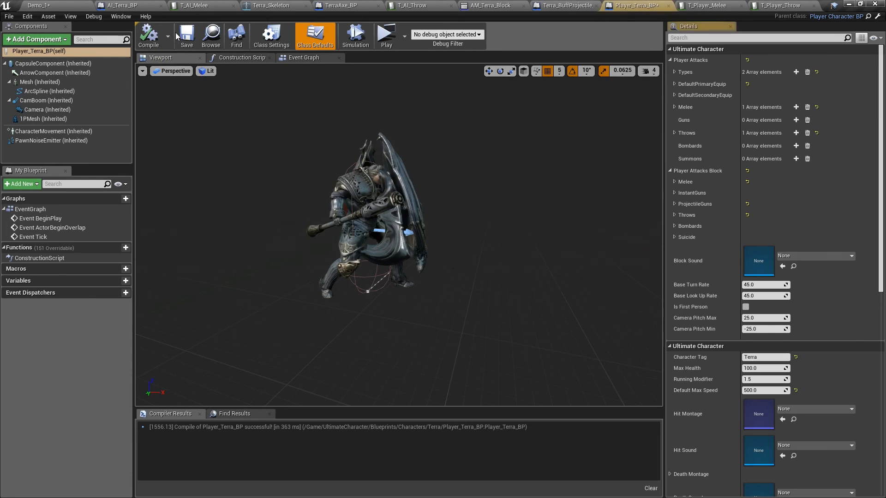
Open AI_Terra_BP in the full Blueprint Editor and expand its AIAttacks Block settings.
left_click(129, 5)
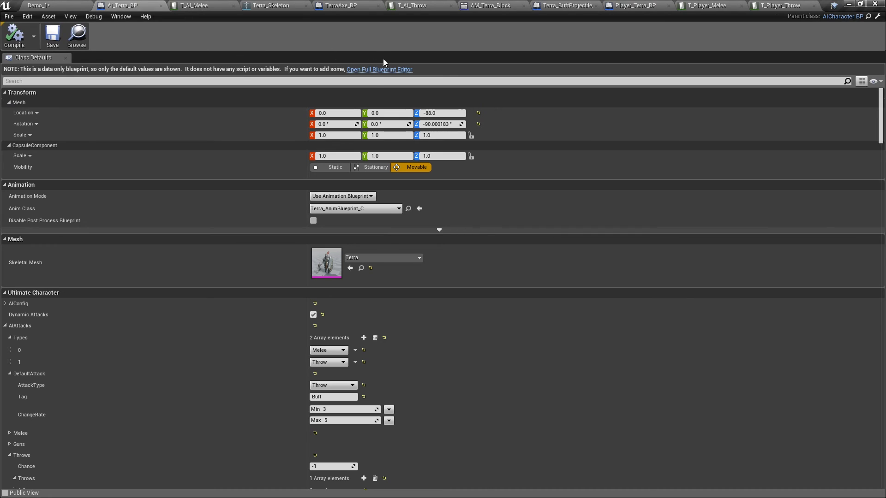
left_click(378, 69)
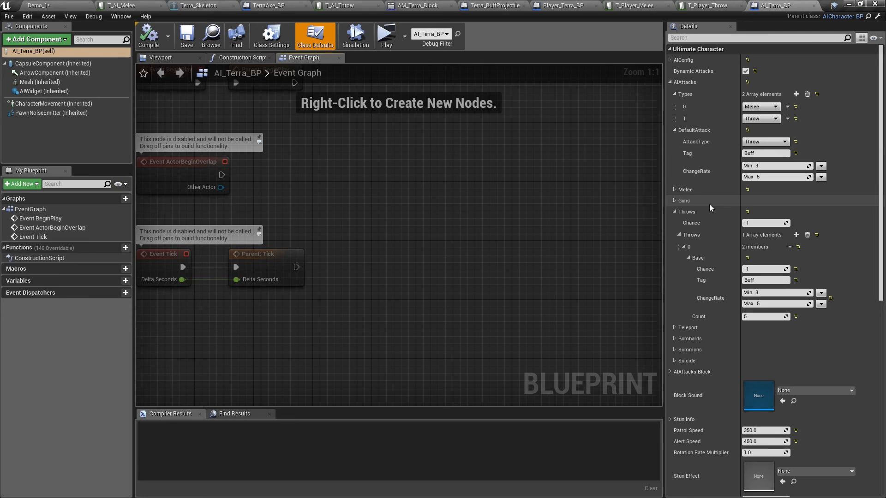
scroll(710, 204, "down", 8)
left_click(671, 240)
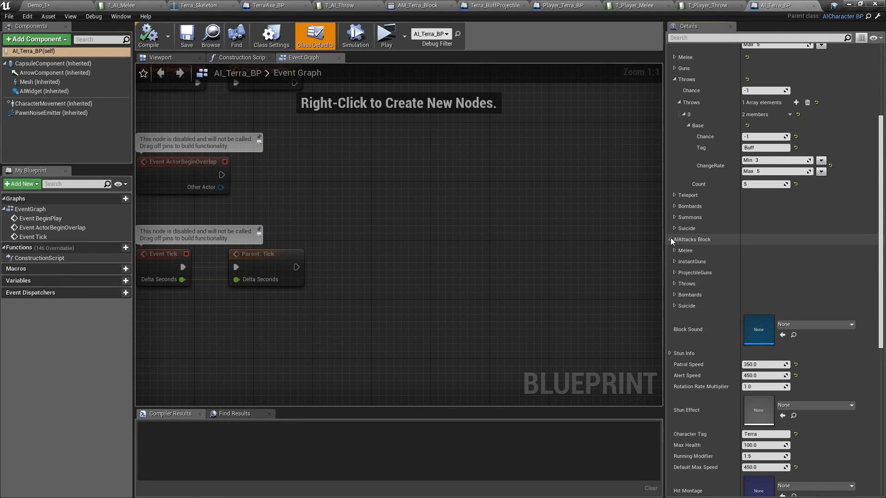
In the AIAttacks Block's Melee entry, set Chance to 25 and BlockAnimation to AM_Terra_Block, then compile and save AI_Terra_BP.
scroll(673, 222, "down", 3)
left_click(675, 206)
left_click(679, 228)
left_click(829, 269)
type("terr")
left_click(797, 374)
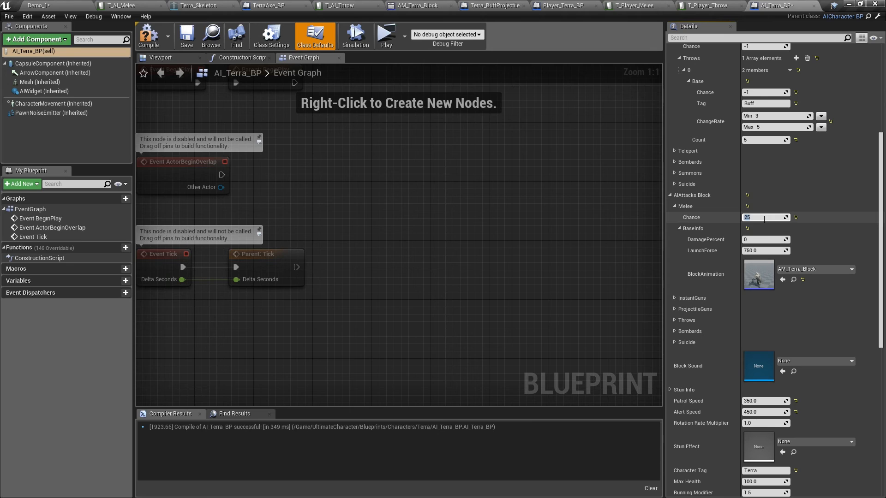
left_click(149, 37)
left_click(186, 37)
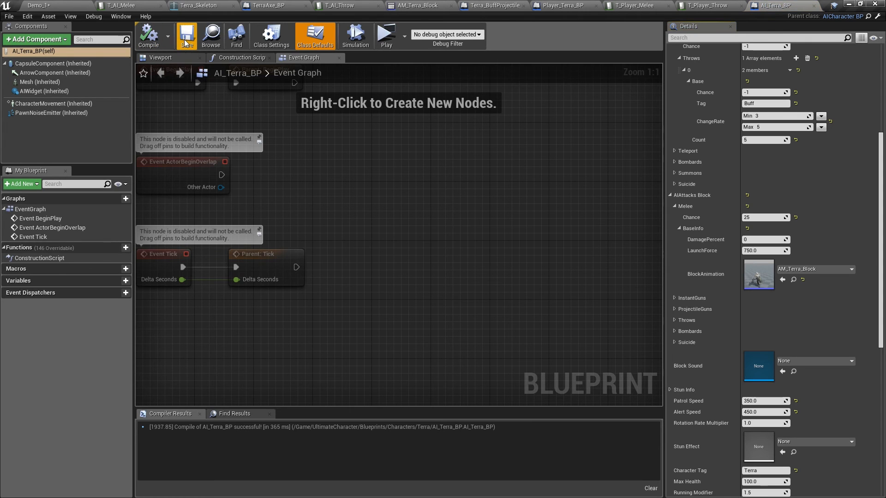
Locate AI_Terra_BP in the Content Browser, place it on the demo level's floor, and save the map.
left_click(211, 36)
left_click_drag(145, 390, 364, 265)
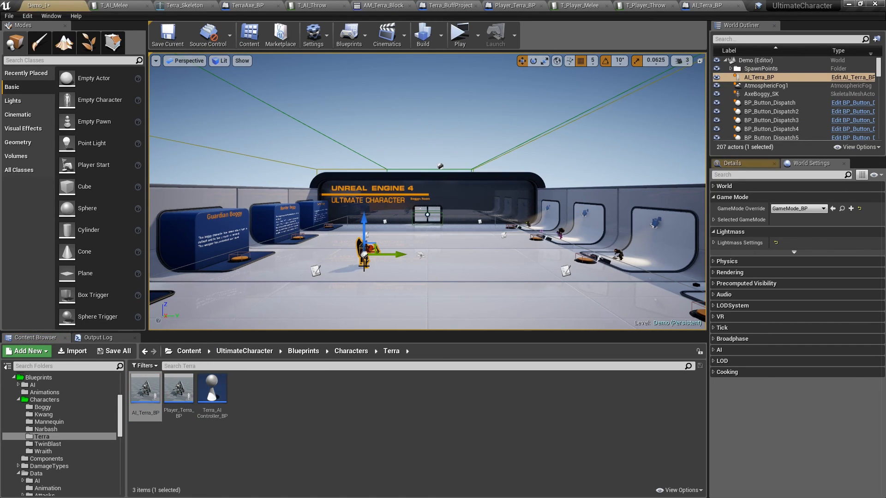
left_click(171, 33)
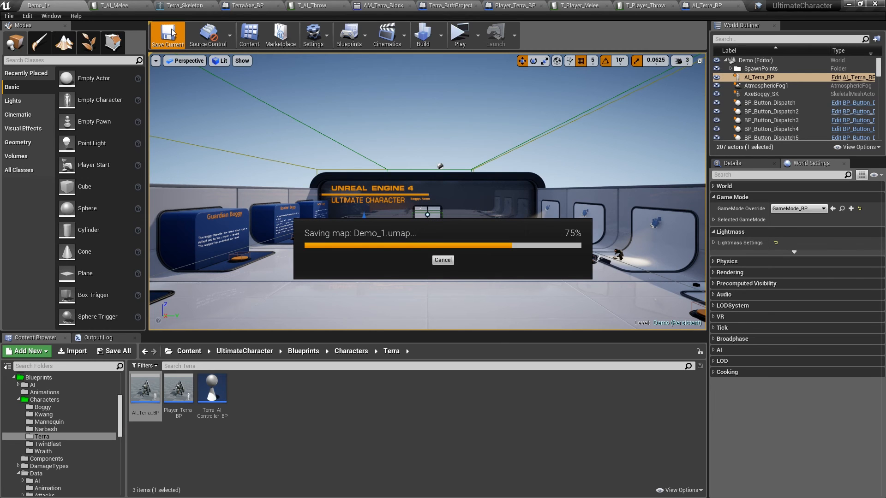
Playtest the level in a standalone game preview with the AI Terra character placed.
left_click(459, 43)
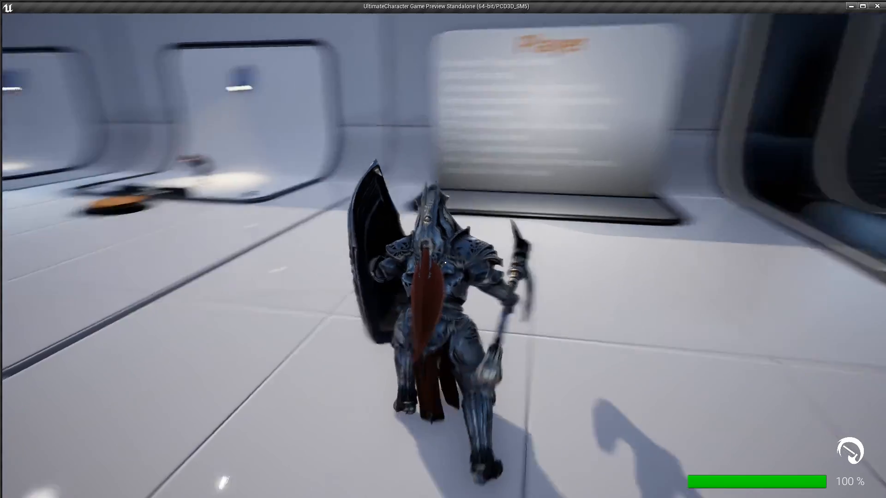